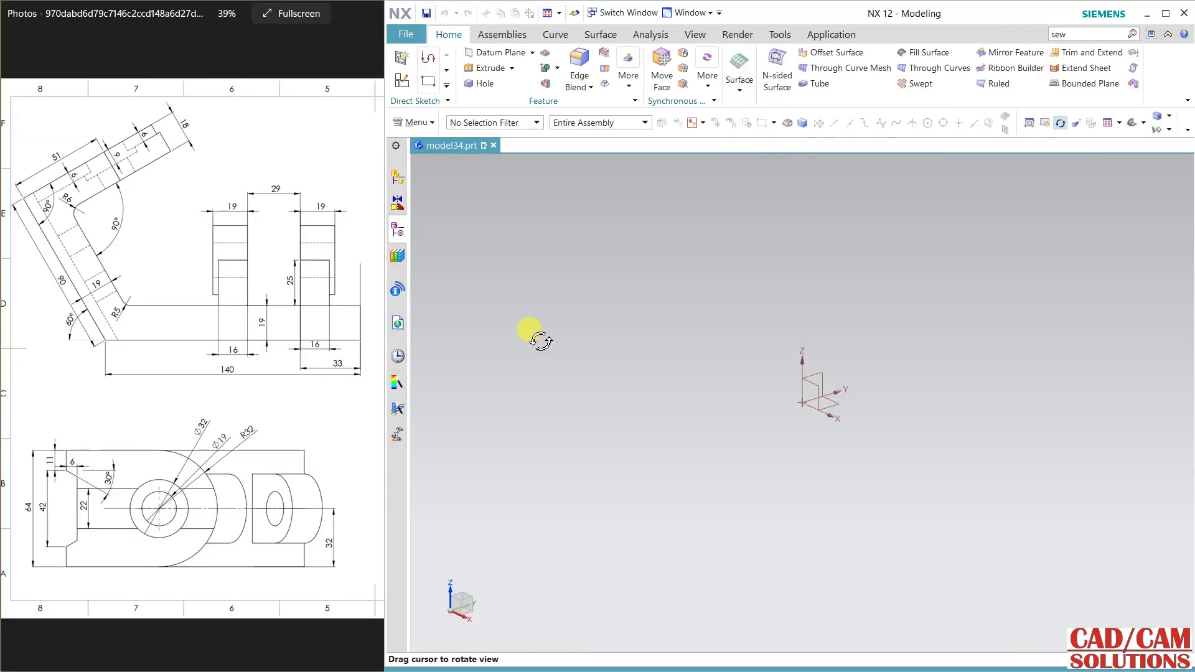
# Start a sketch on the YZ plane with the Y axis as the horizontal reference.
pyautogui.click(403, 80)
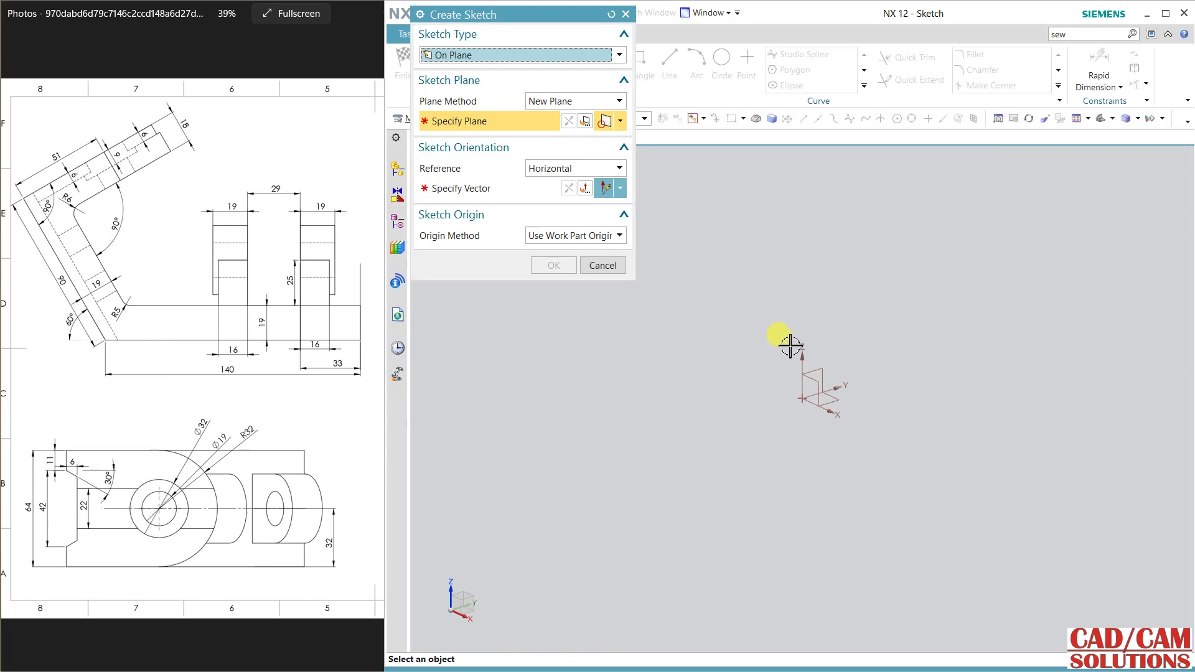
pyautogui.click(820, 371)
pyautogui.click(802, 348)
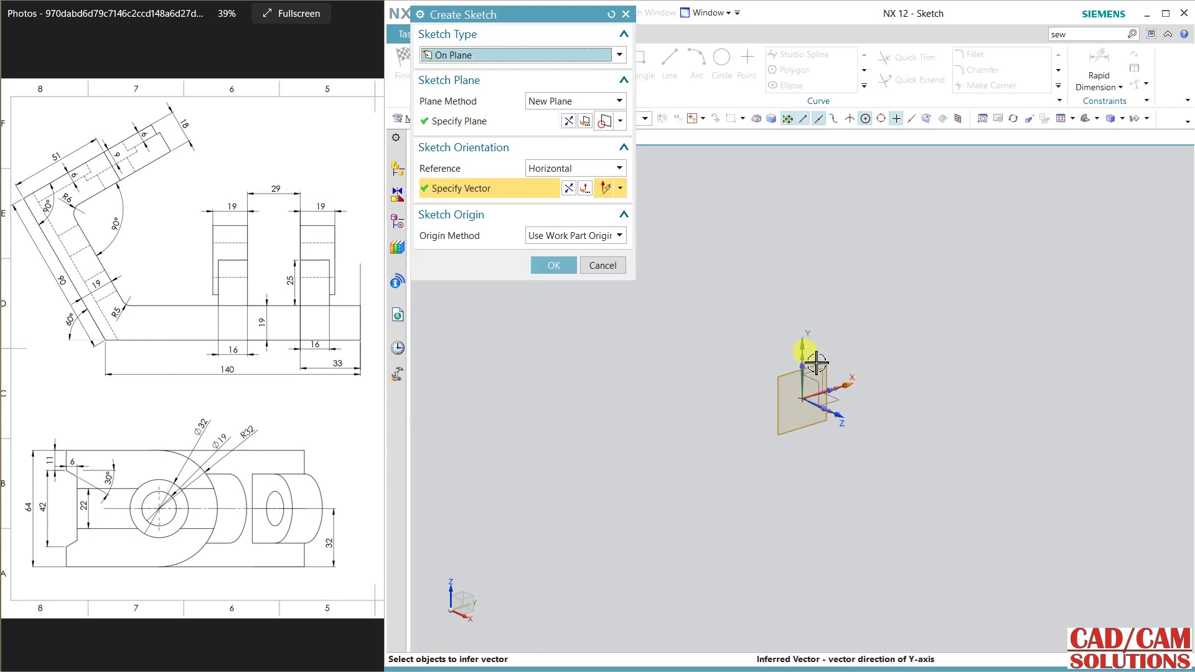
pyautogui.click(554, 265)
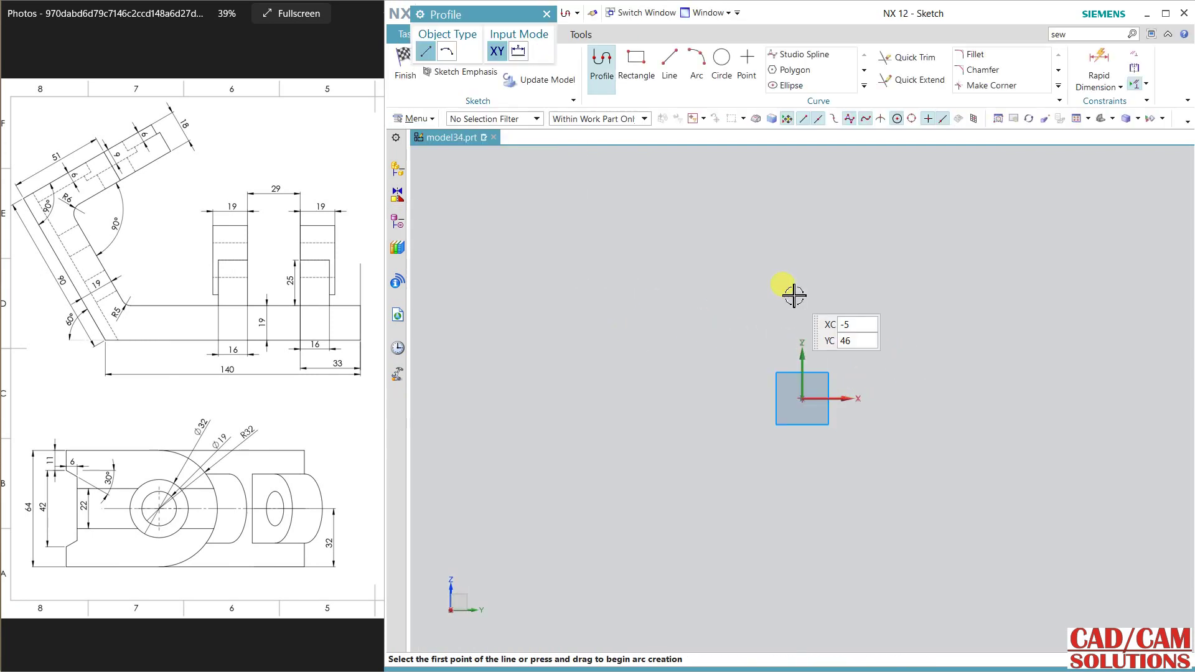
# Sketch from the origin a base line about 145 mm long, an 18 mm vertical end, a 138 mm return line and an 80 mm slanted inner arm line.
pyautogui.click(802, 399)
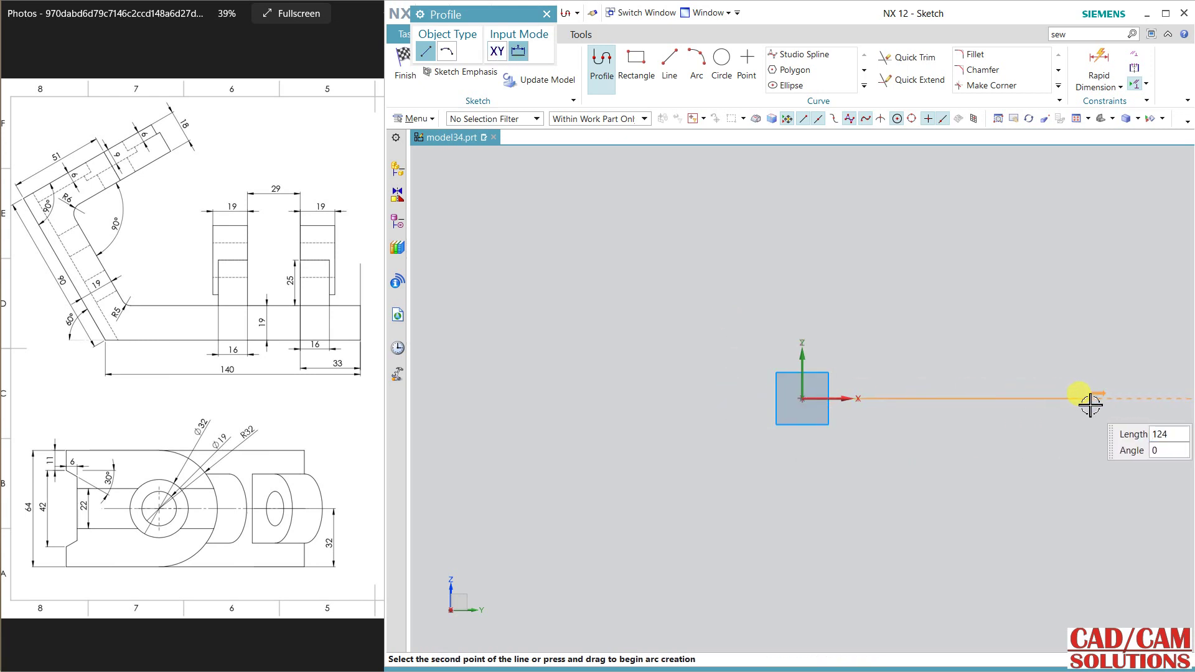
pyautogui.click(1135, 397)
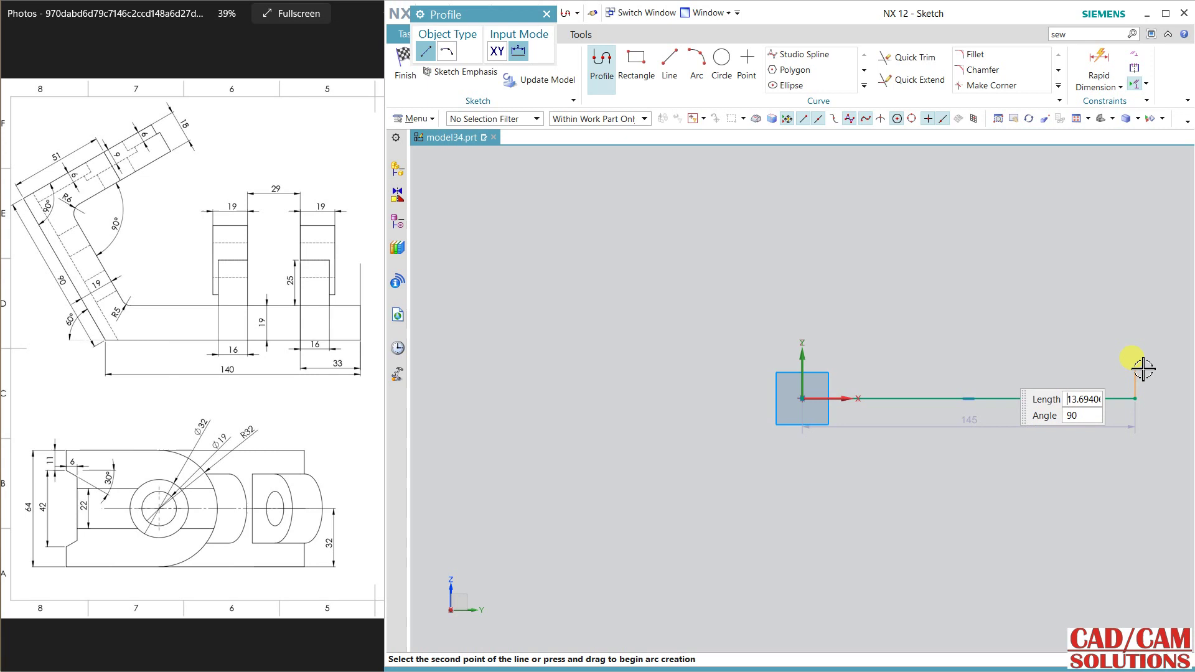
pyautogui.write('18')
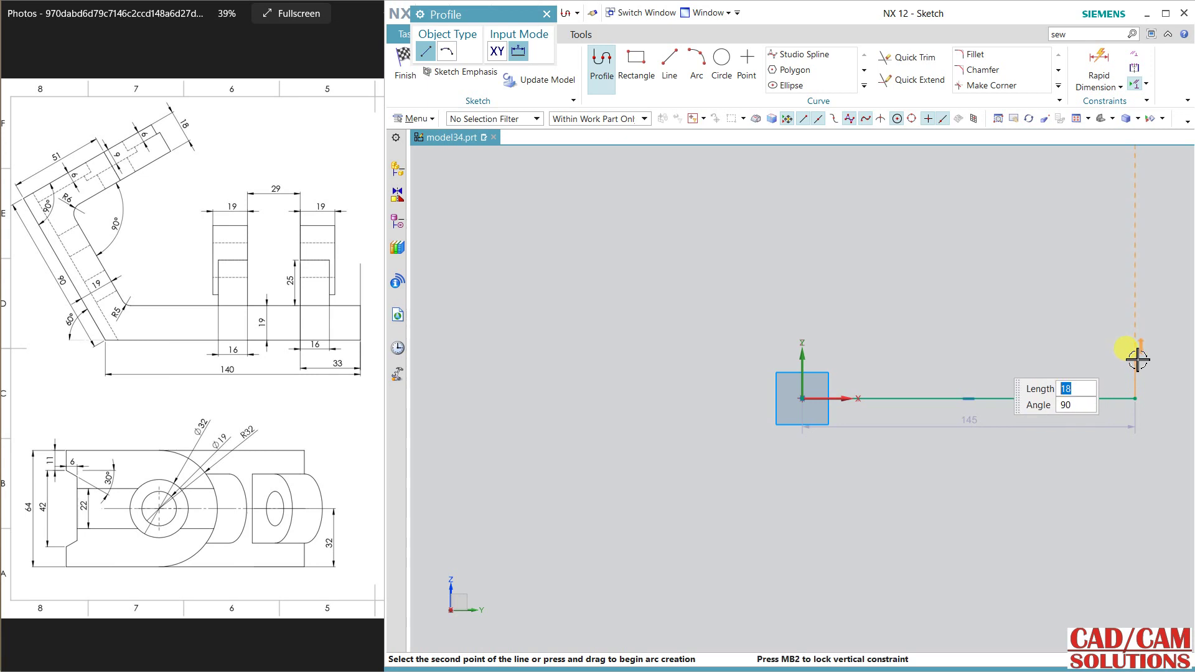
pyautogui.click(1131, 359)
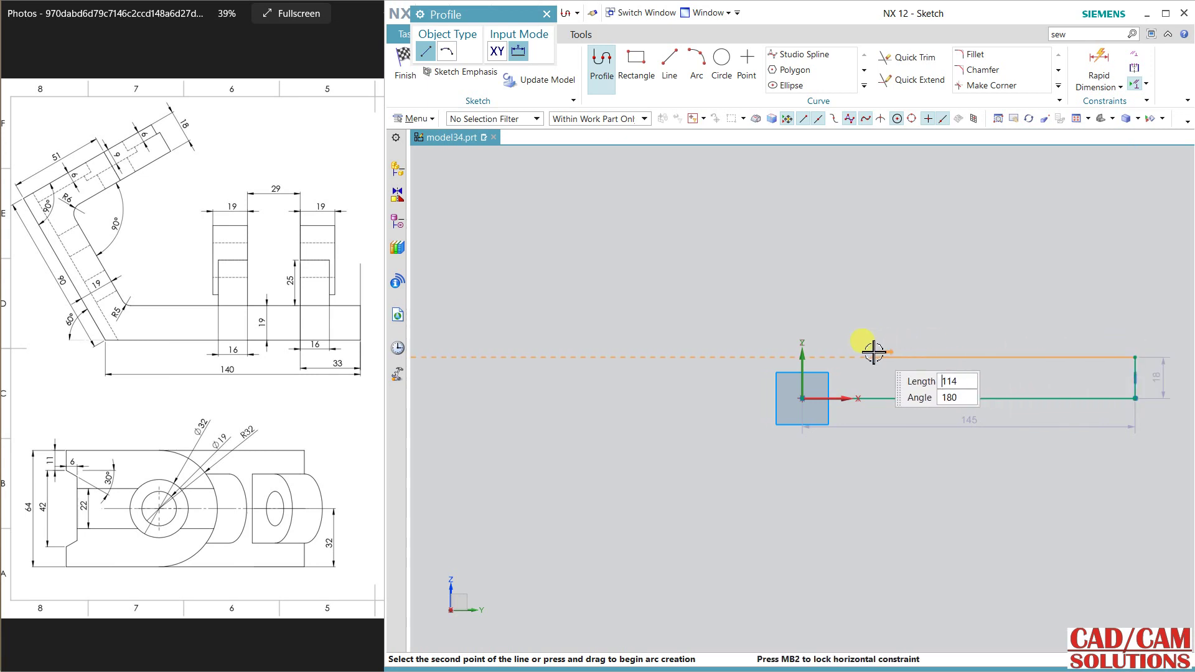
pyautogui.click(817, 355)
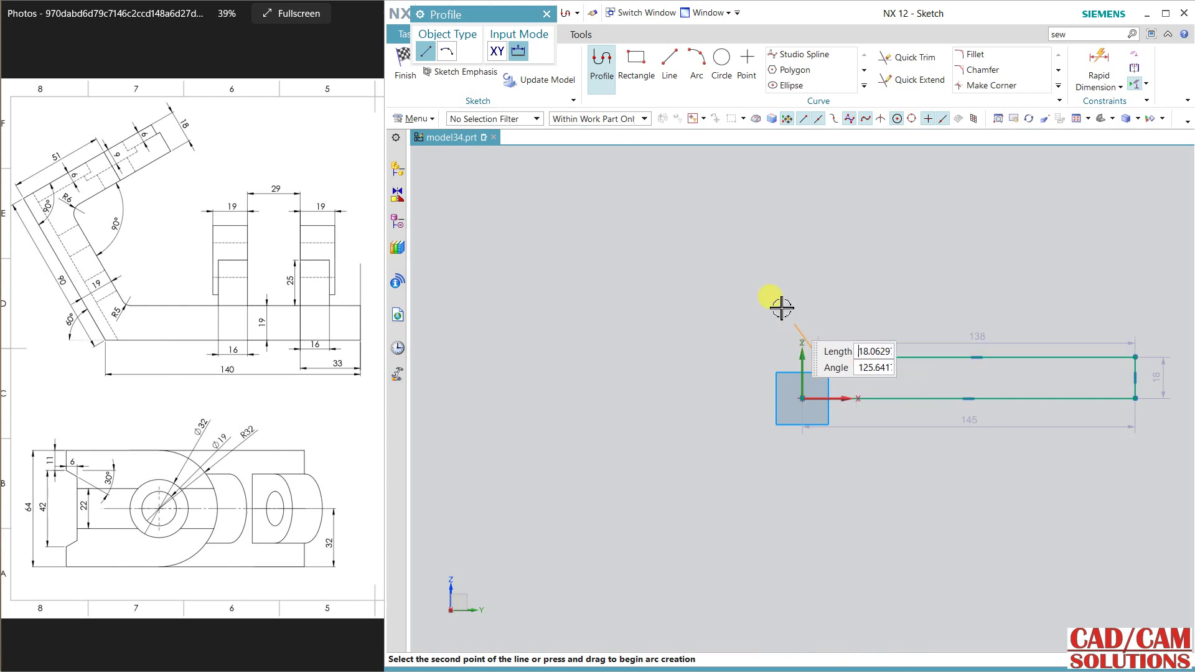
pyautogui.click(721, 204)
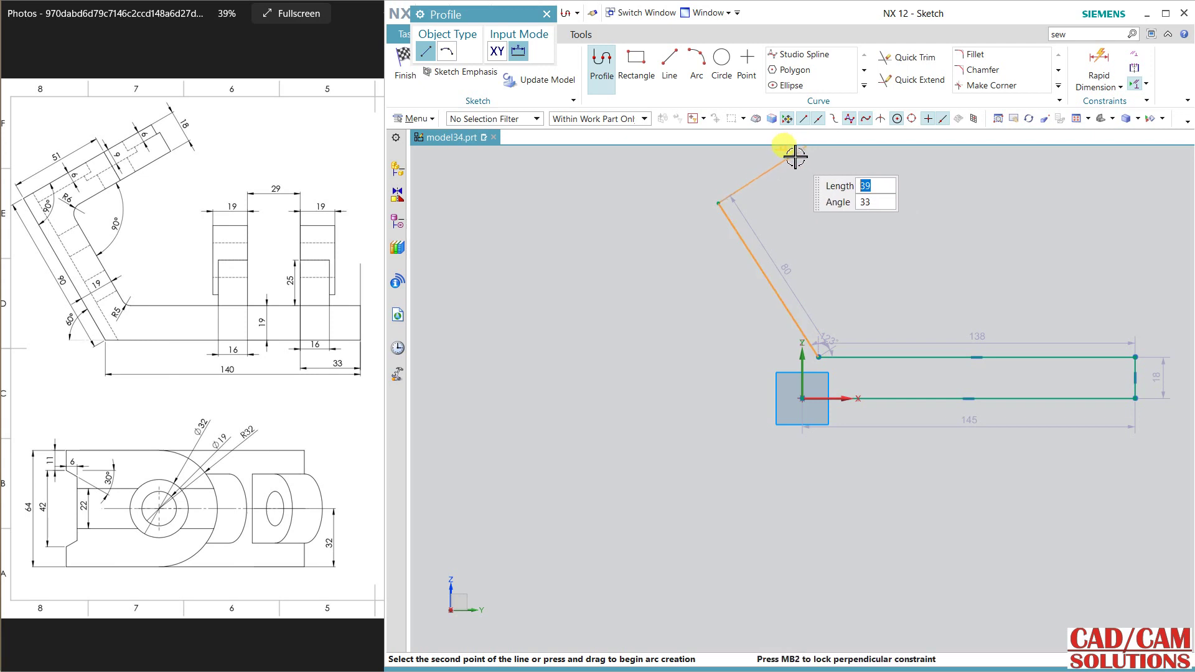
# Complete the profile with a perpendicular line about 38.9 mm, a 24 mm end at 123°, a parallel line about 70.8 mm and a closing line to the origin.
pyautogui.click(795, 156)
pyautogui.keyDown('shift'); pyautogui.moveTo(812, 176); pyautogui.dragTo(800, 246, button='middle'); pyautogui.keyUp('shift')
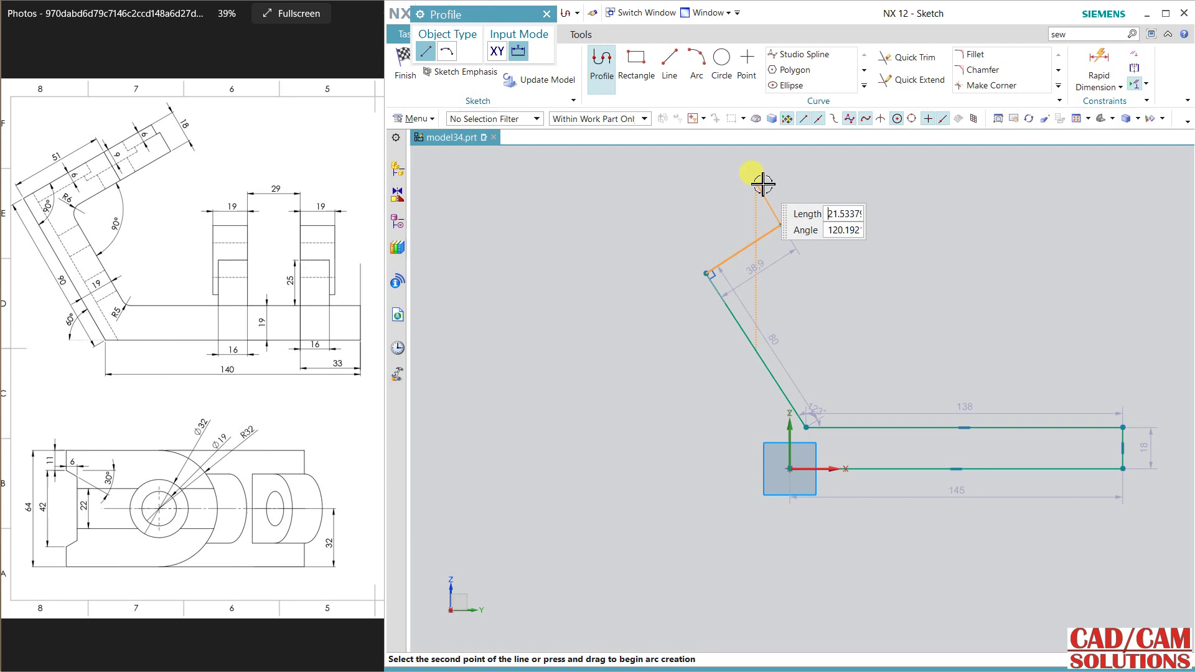
pyautogui.press('Tab')
pyautogui.write('123')
pyautogui.press('Tab')
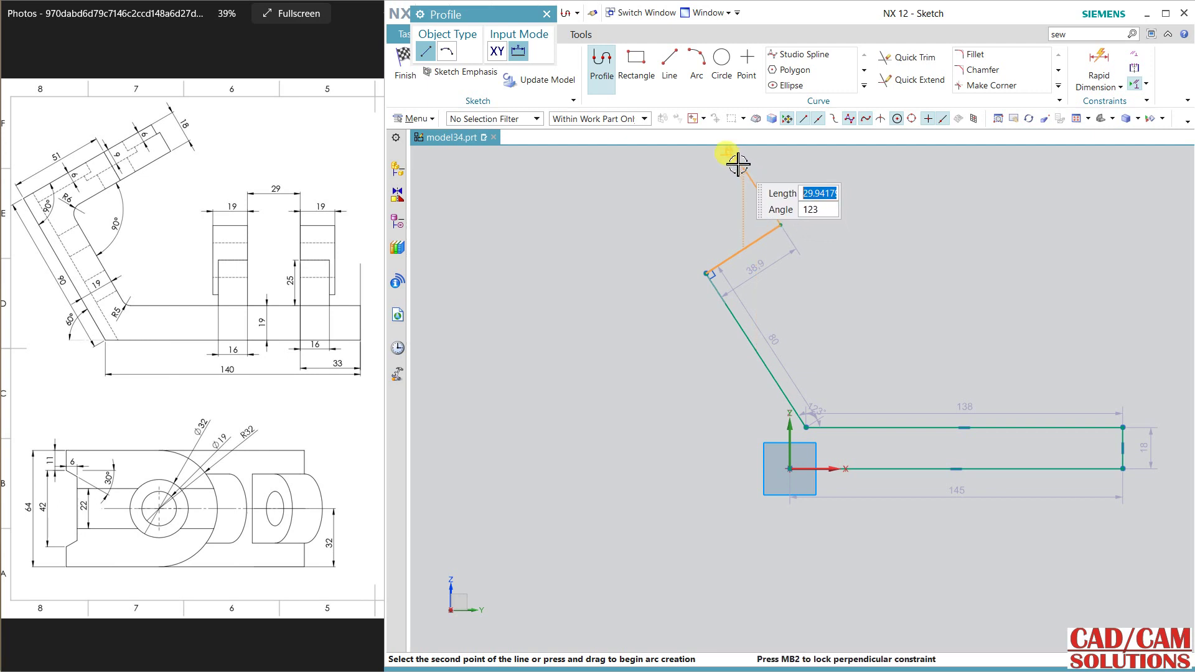
pyautogui.write('24')
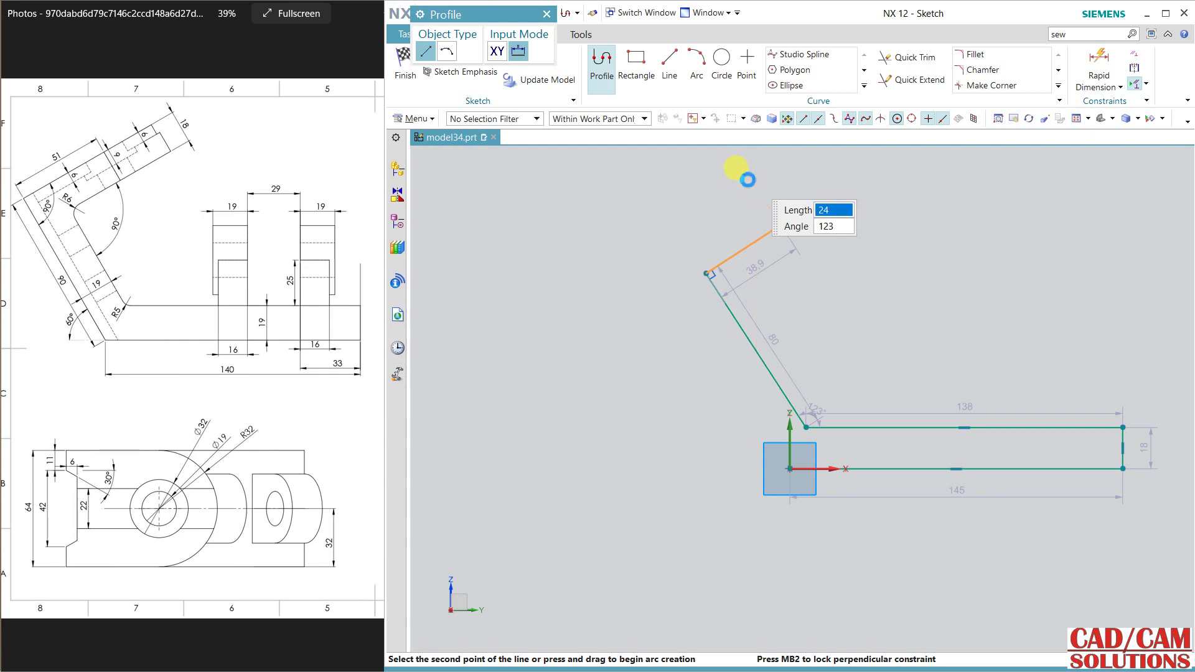
pyautogui.click(747, 180)
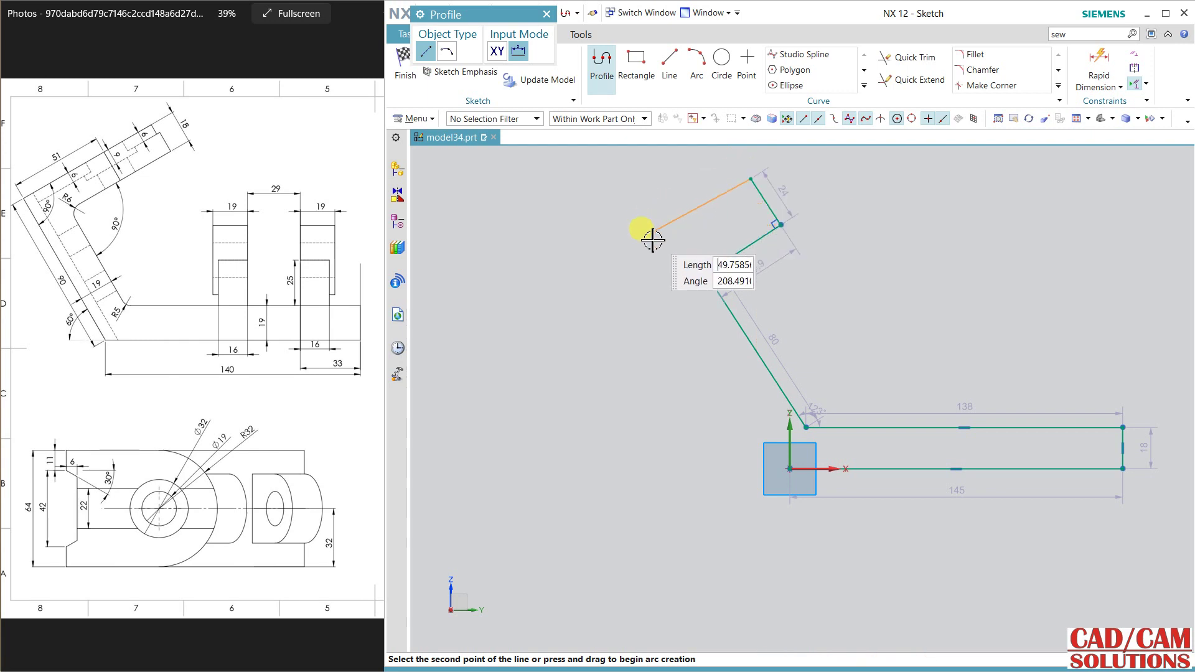
pyautogui.click(615, 268)
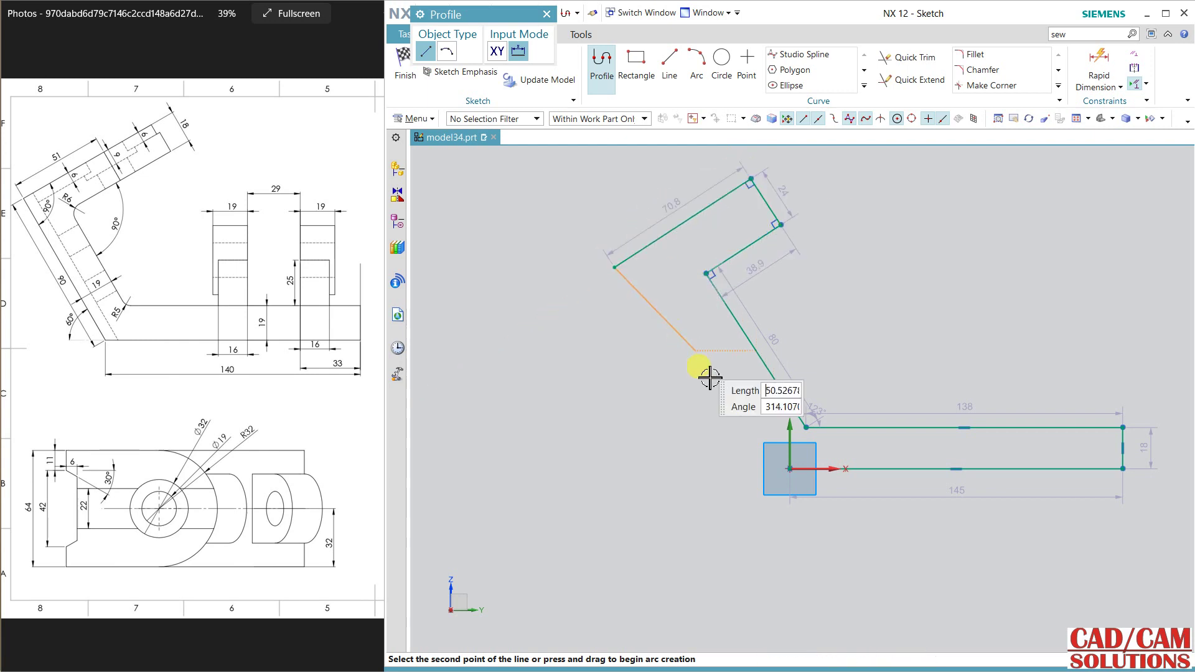
pyautogui.click(790, 468)
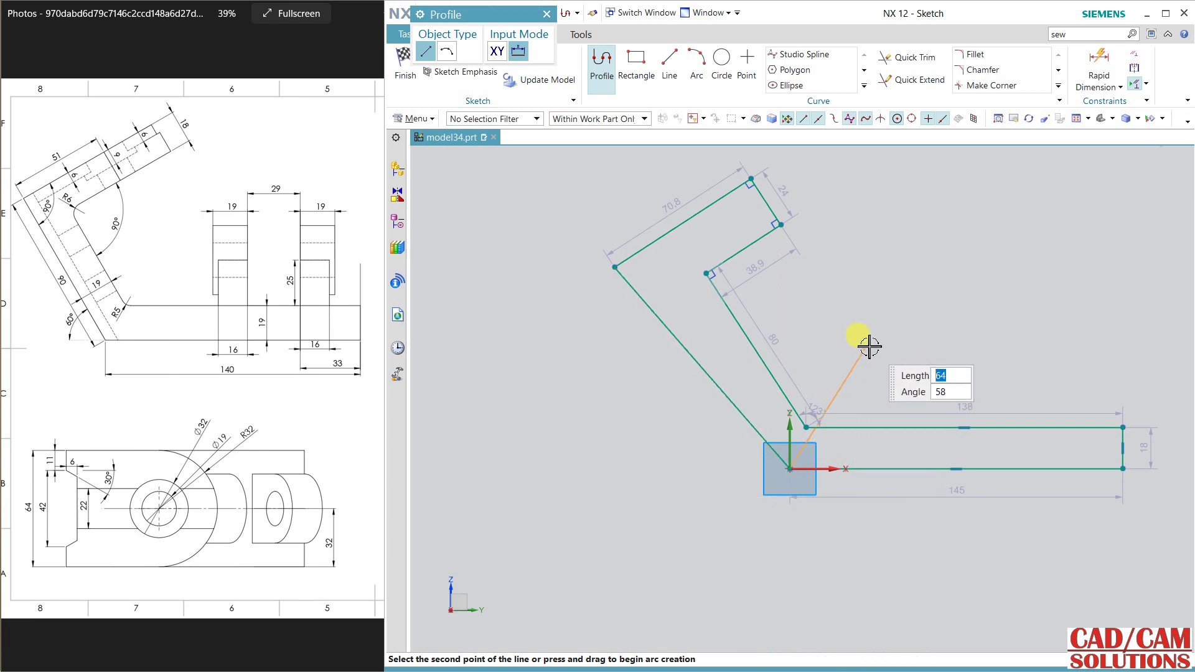
pyautogui.press('Escape')
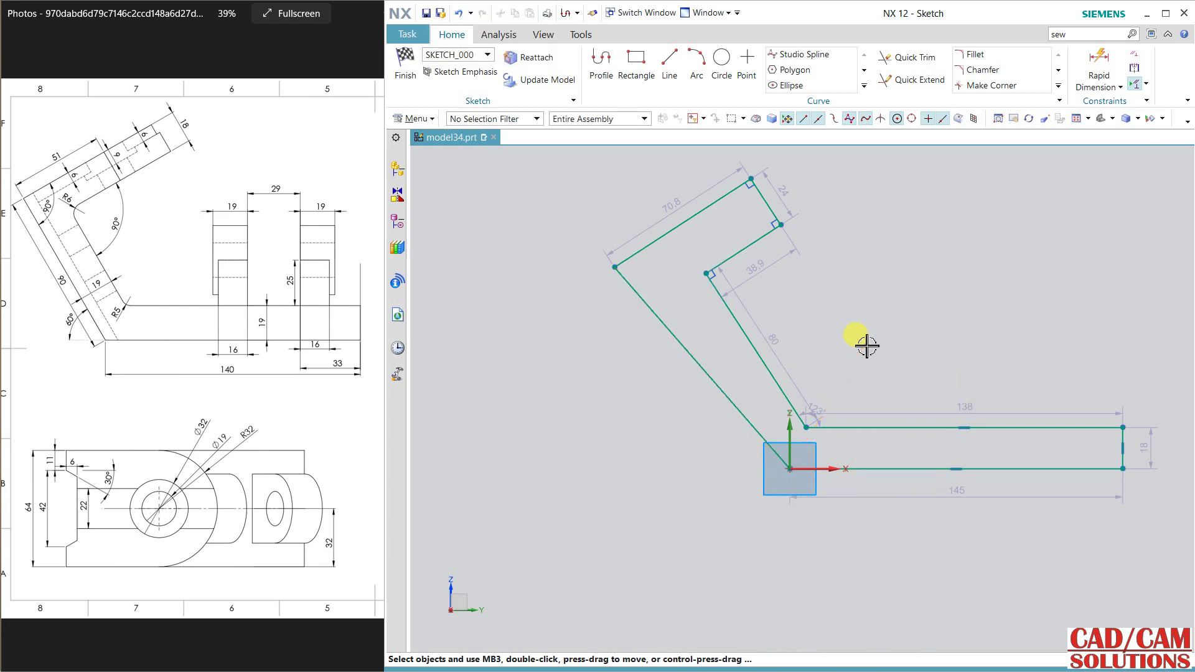
# Set the length of the profile's bottom horizontal line to 140 mm.
pyautogui.doubleClick(971, 498)
pyautogui.write('140')
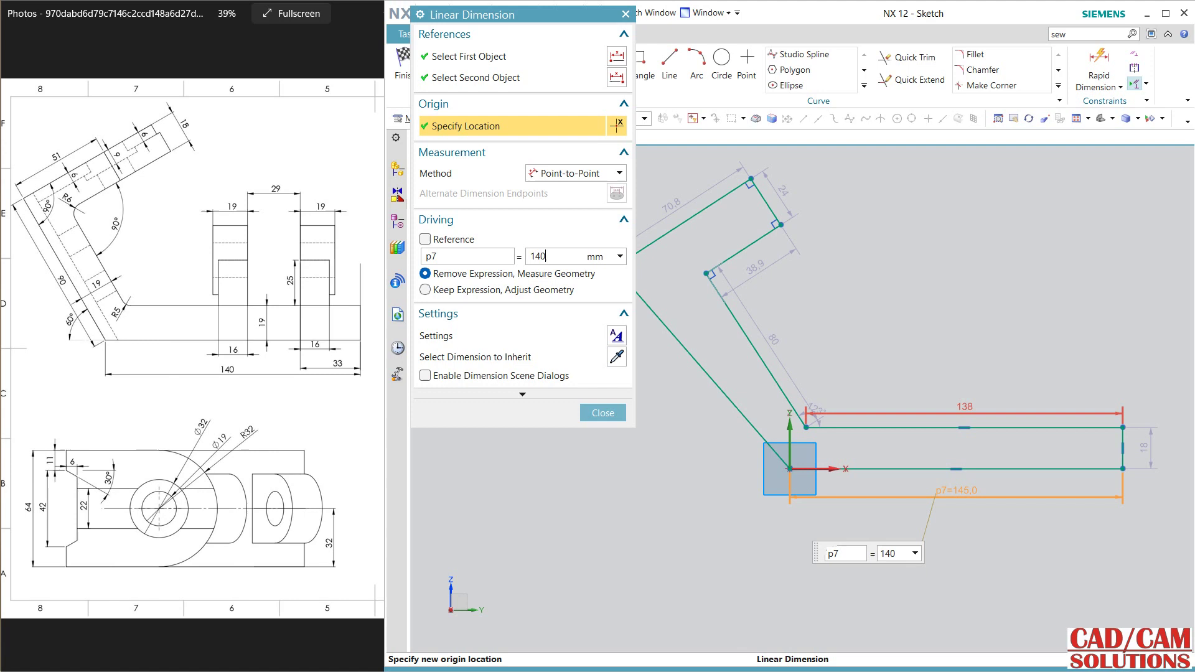
pyautogui.press('Return')
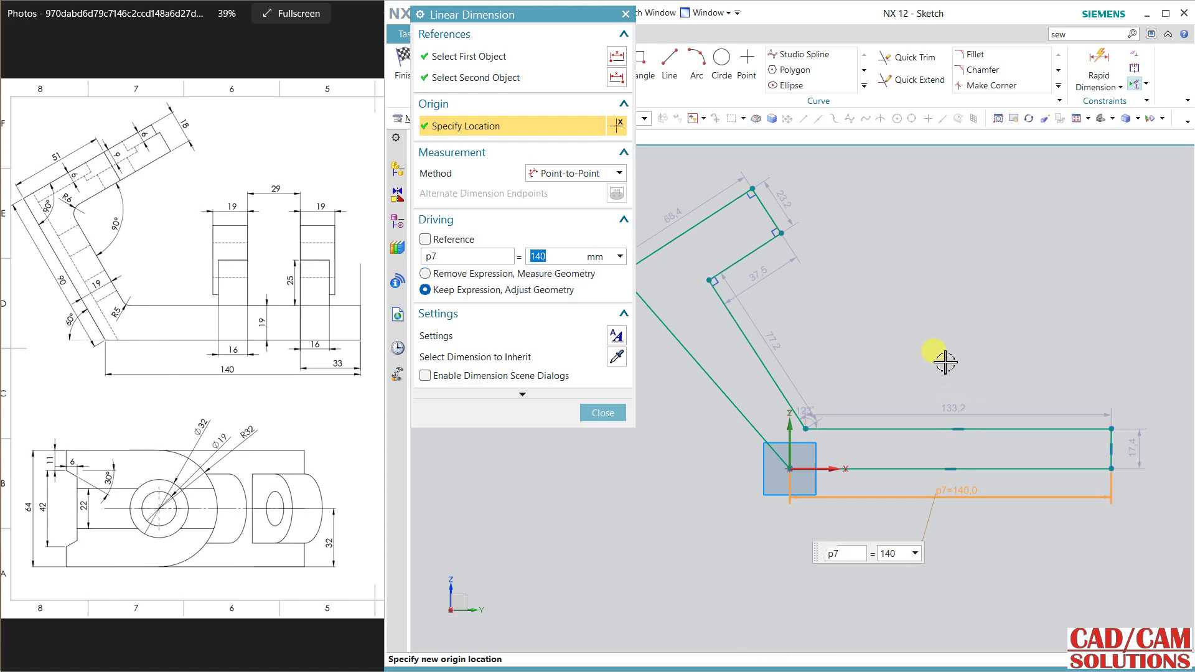
pyautogui.click(603, 416)
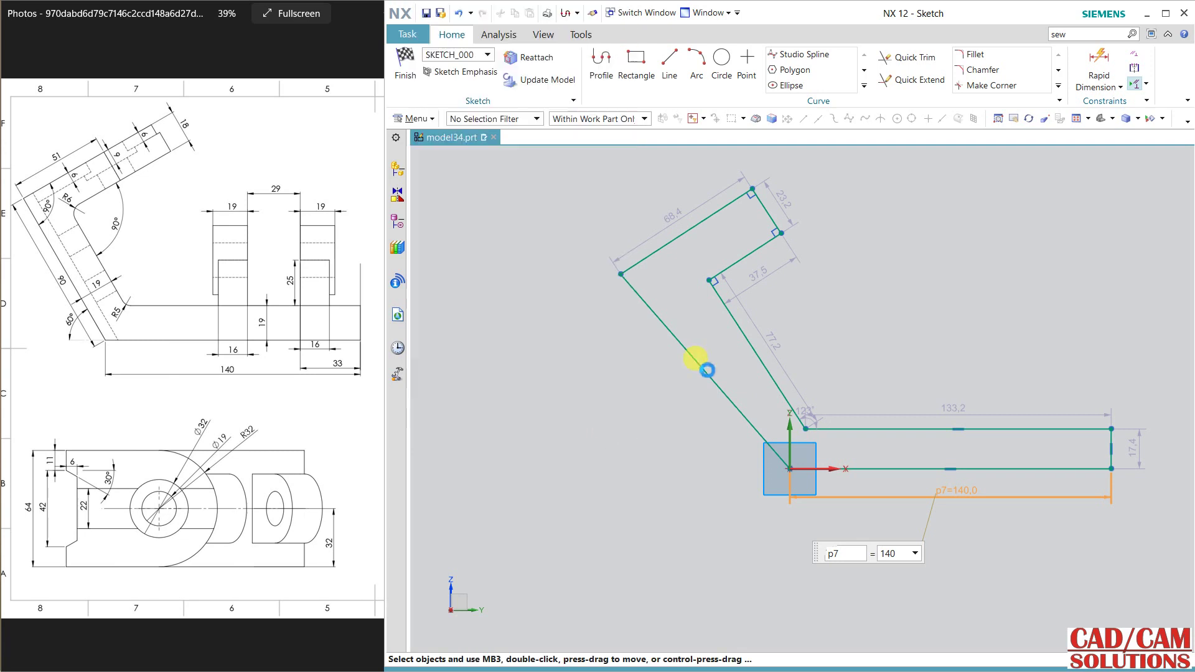
# Constrain the inner and outer slanted lines of the arm to be parallel.
pyautogui.click(691, 355)
pyautogui.click(691, 354)
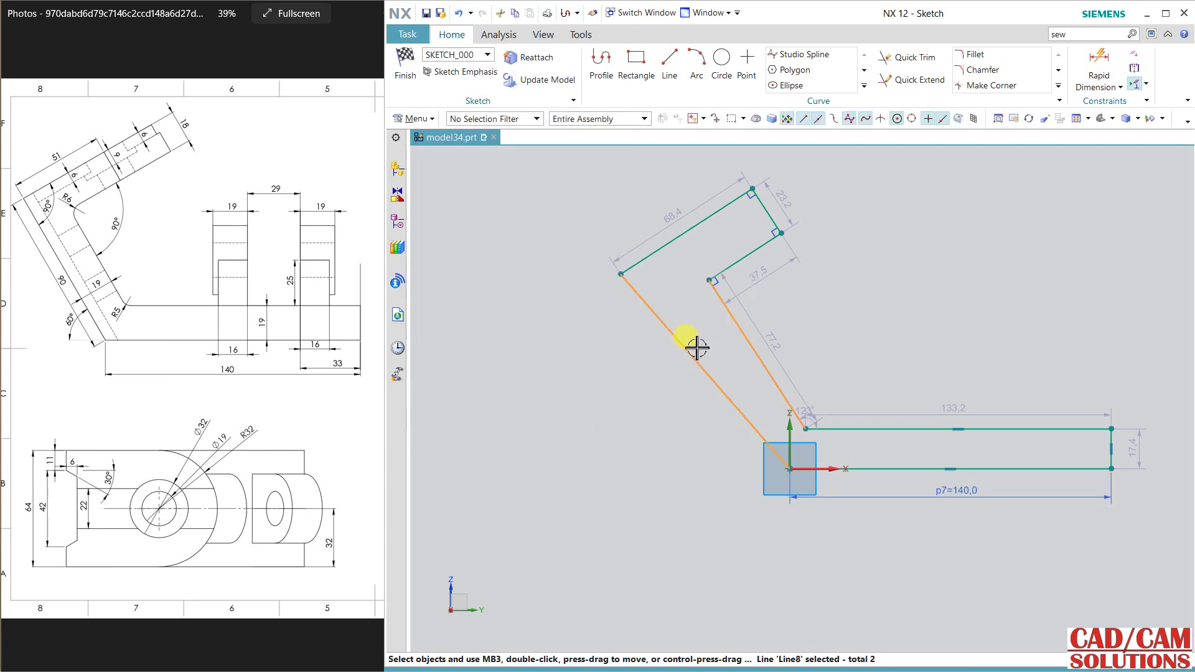
pyautogui.click(812, 315)
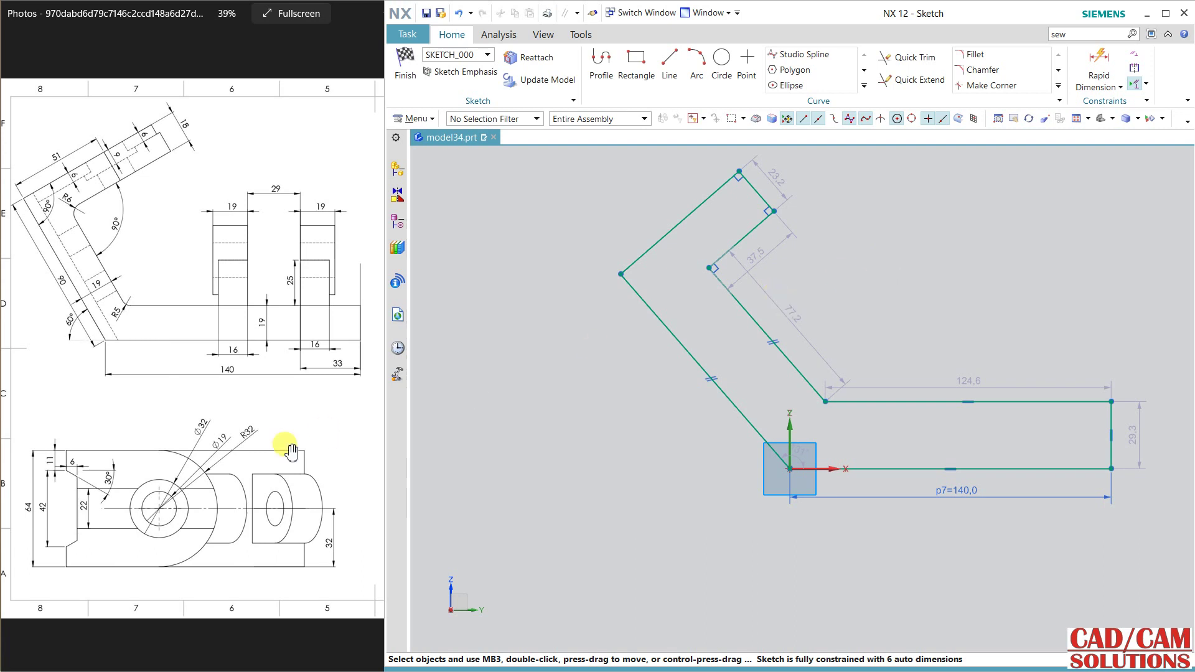
# Set the width of the upper leg's short end line to 18 mm.
pyautogui.doubleClick(774, 176)
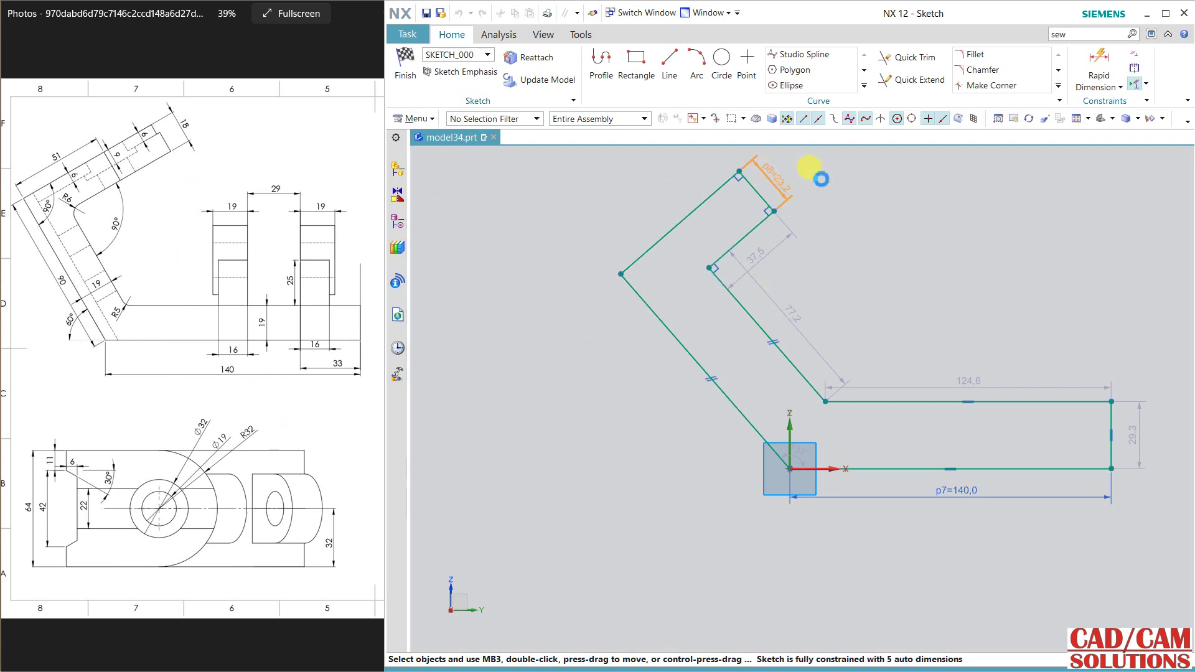
pyautogui.write('18')
pyautogui.press('Return')
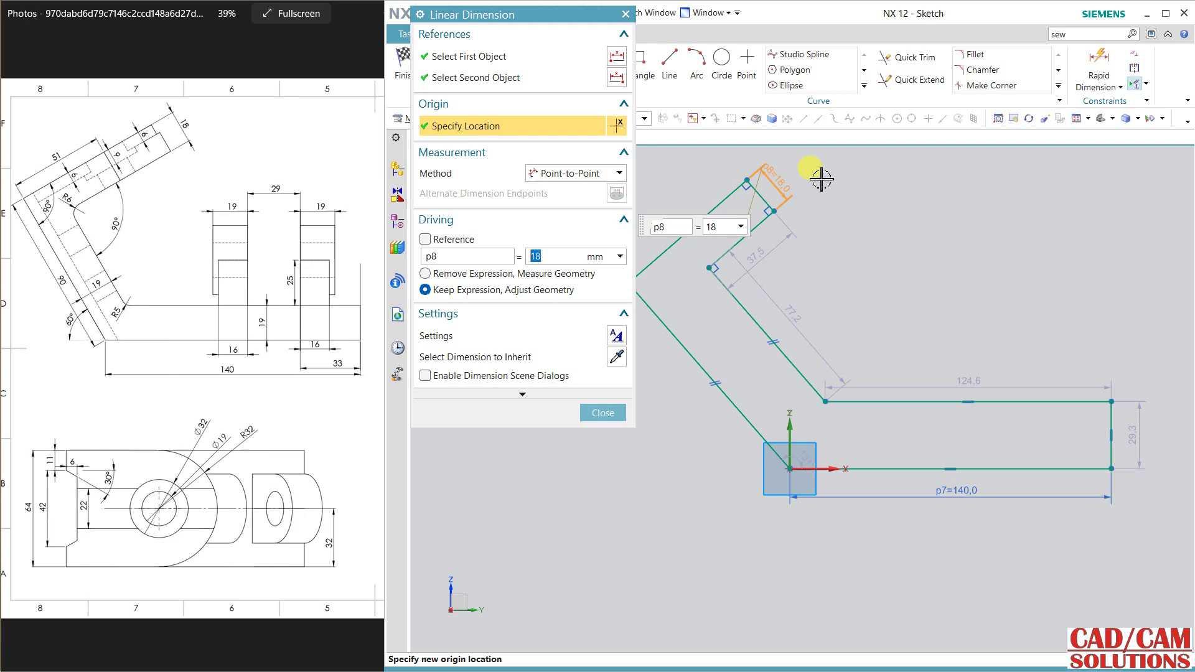
pyautogui.click(604, 412)
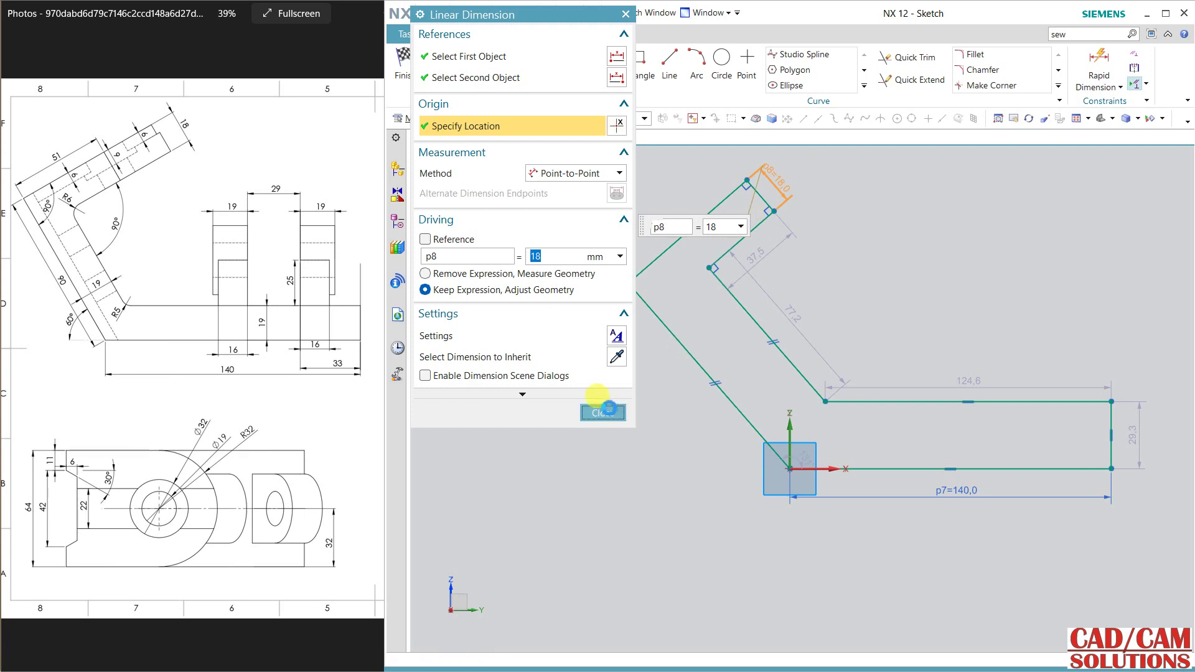
# Dimension the outer slanted line of the arm to a length of 90 mm.
pyautogui.click(1099, 65)
pyautogui.click(705, 424)
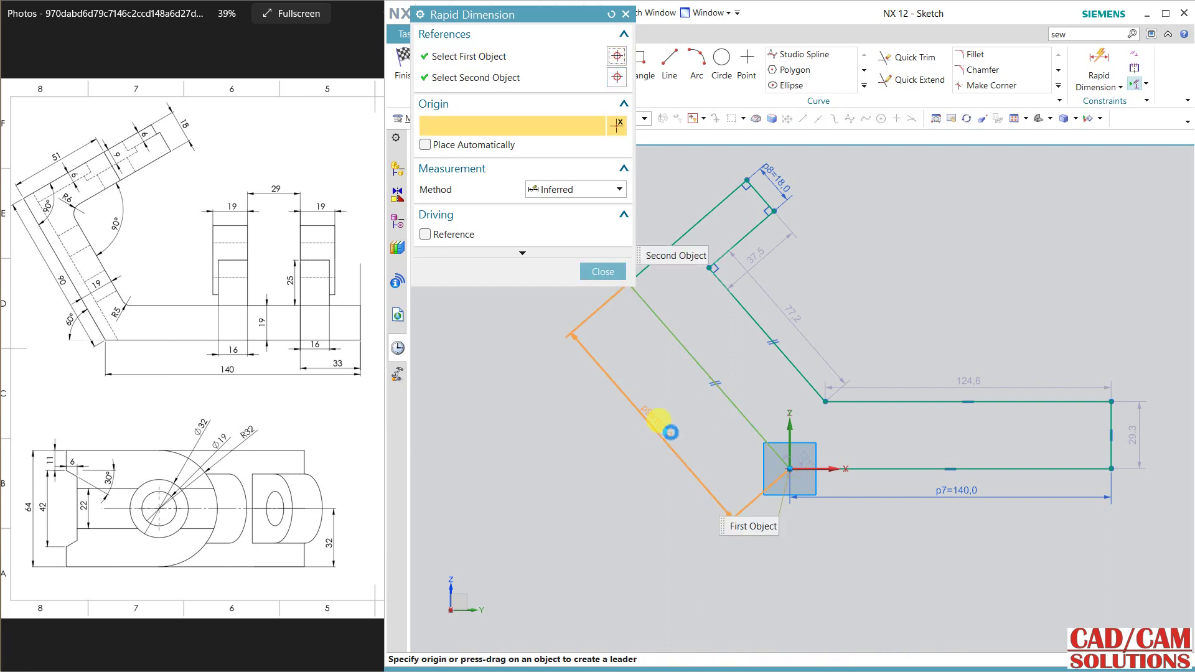
pyautogui.click(647, 414)
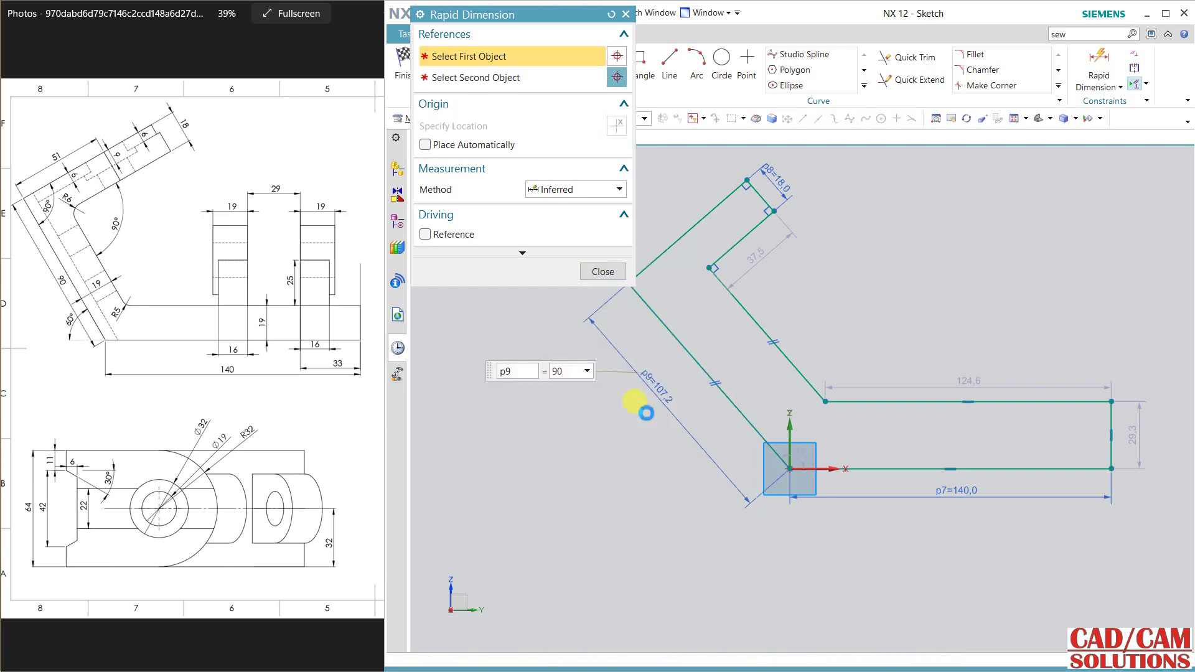
pyautogui.write('90')
pyautogui.press('Return')
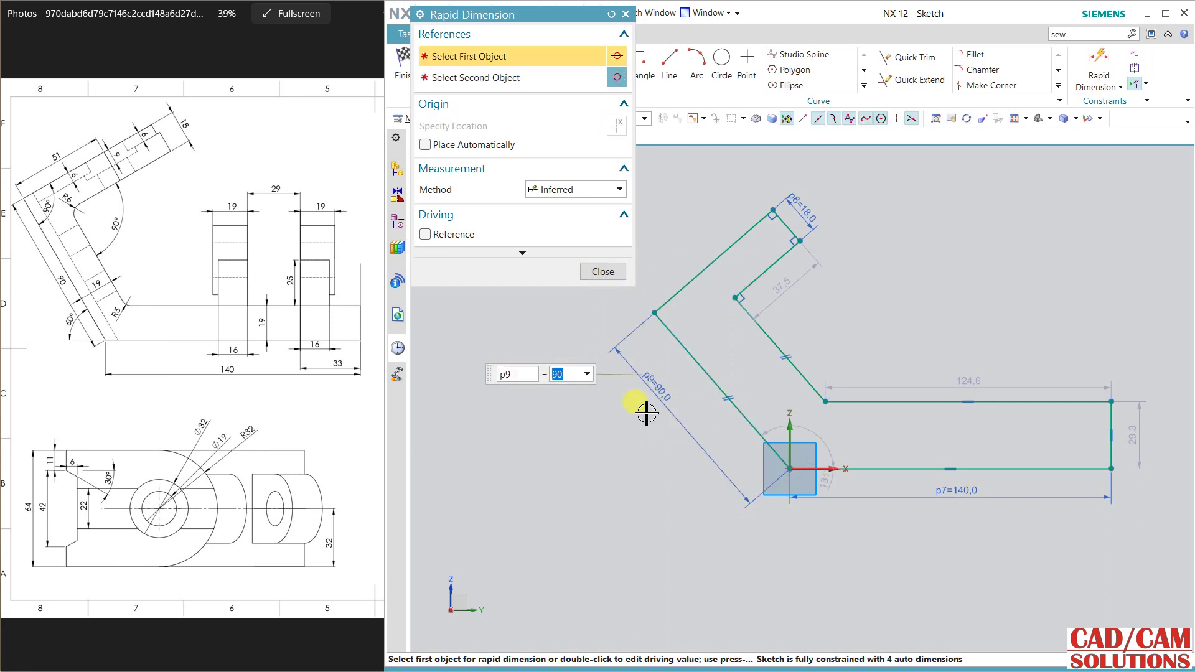
# Add a 60° angular dimension between the outer slanted line and the extension of the bottom horizontal line.
pyautogui.click(587, 190)
pyautogui.click(556, 288)
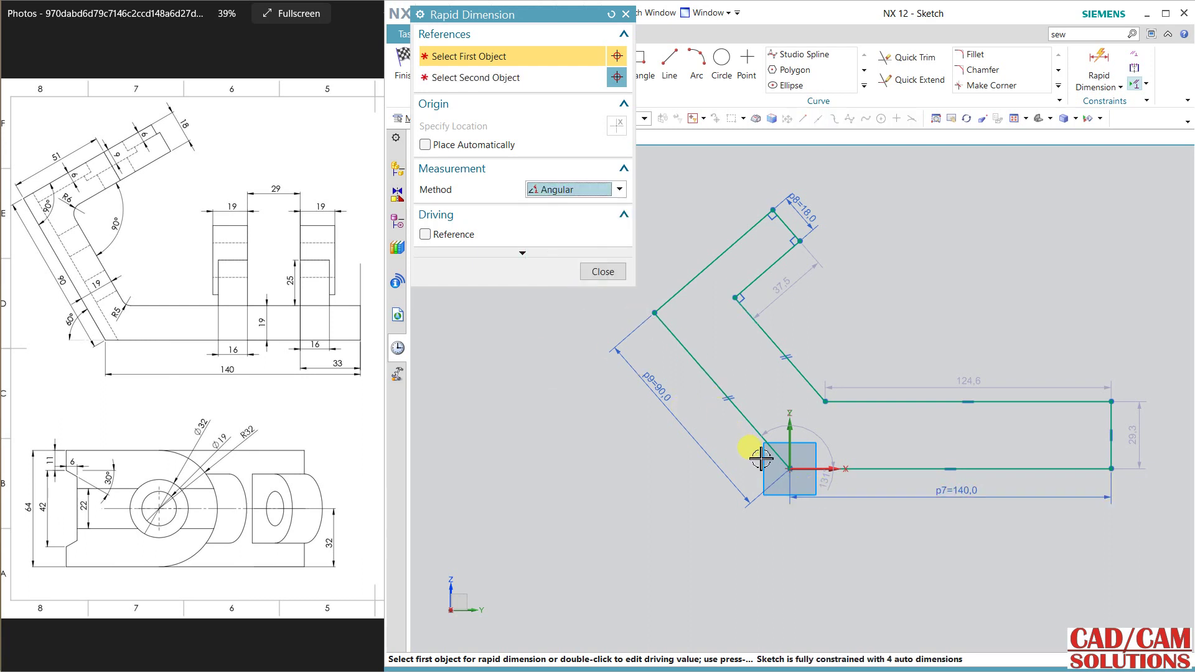
pyautogui.click(759, 444)
pyautogui.click(808, 467)
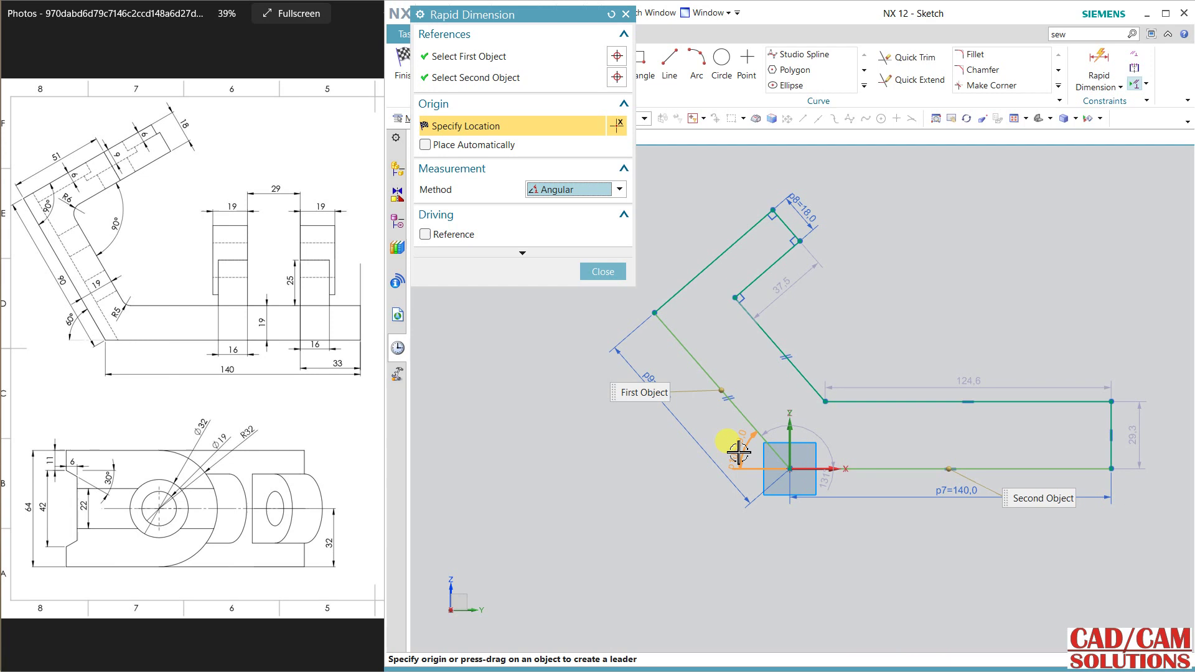
pyautogui.click(739, 453)
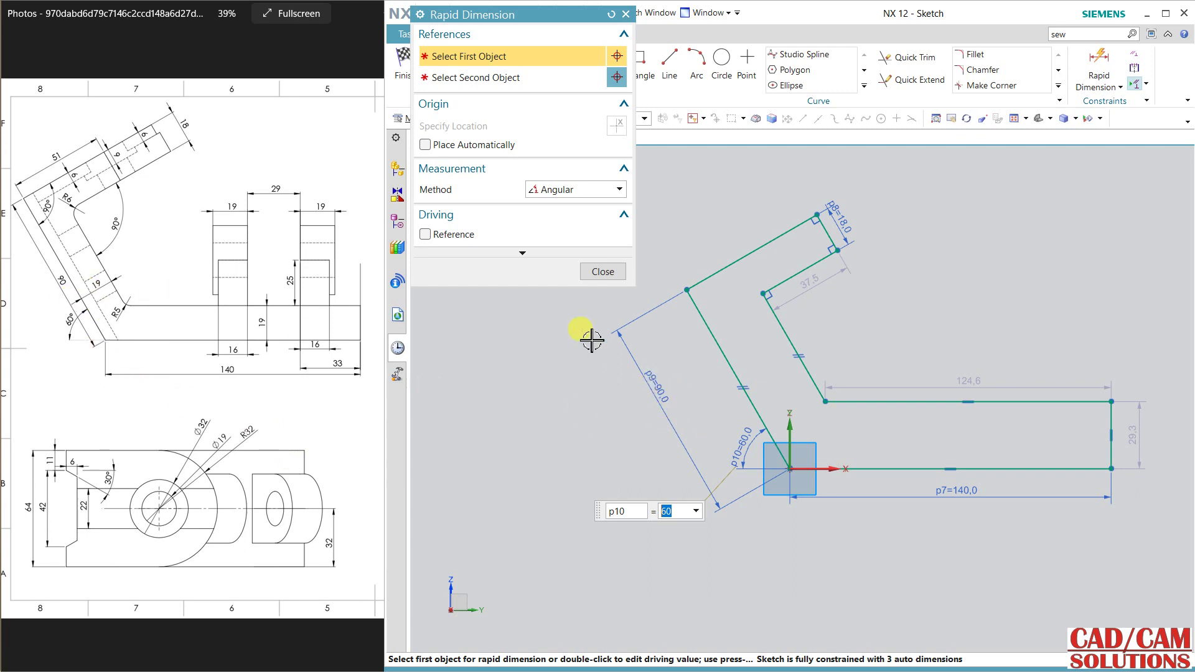
pyautogui.click(602, 271)
# Try to dimension the distance between the arm's inner and outer slanted lines using the Inferred measurement method.
pyautogui.click(1100, 61)
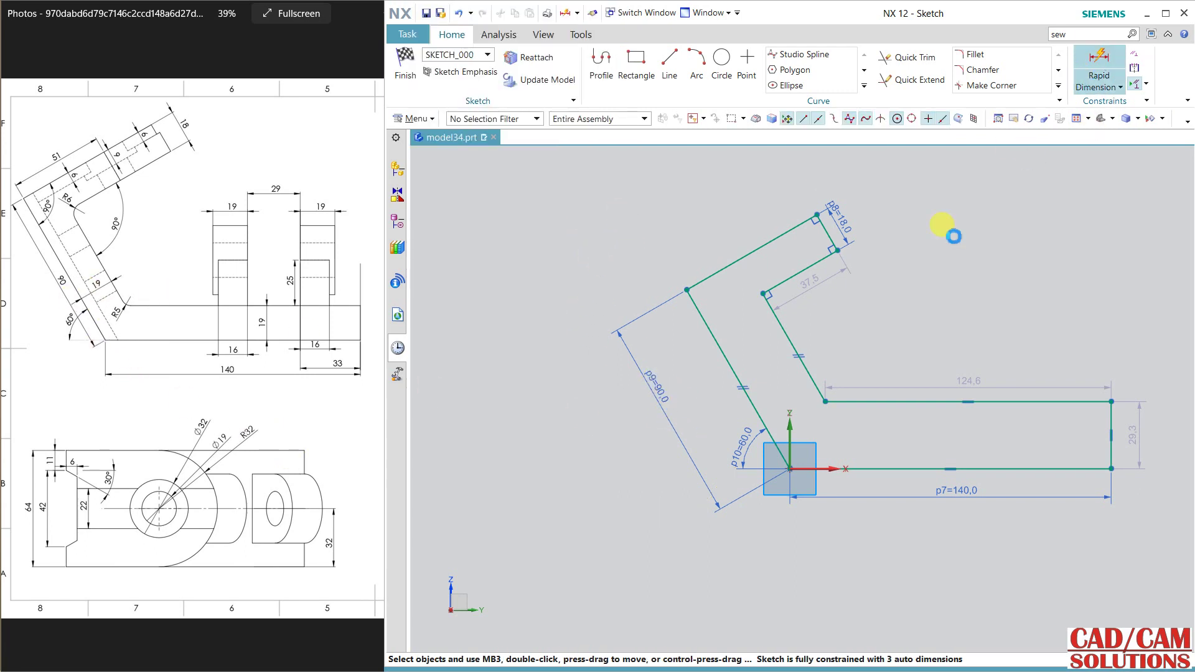
pyautogui.click(736, 363)
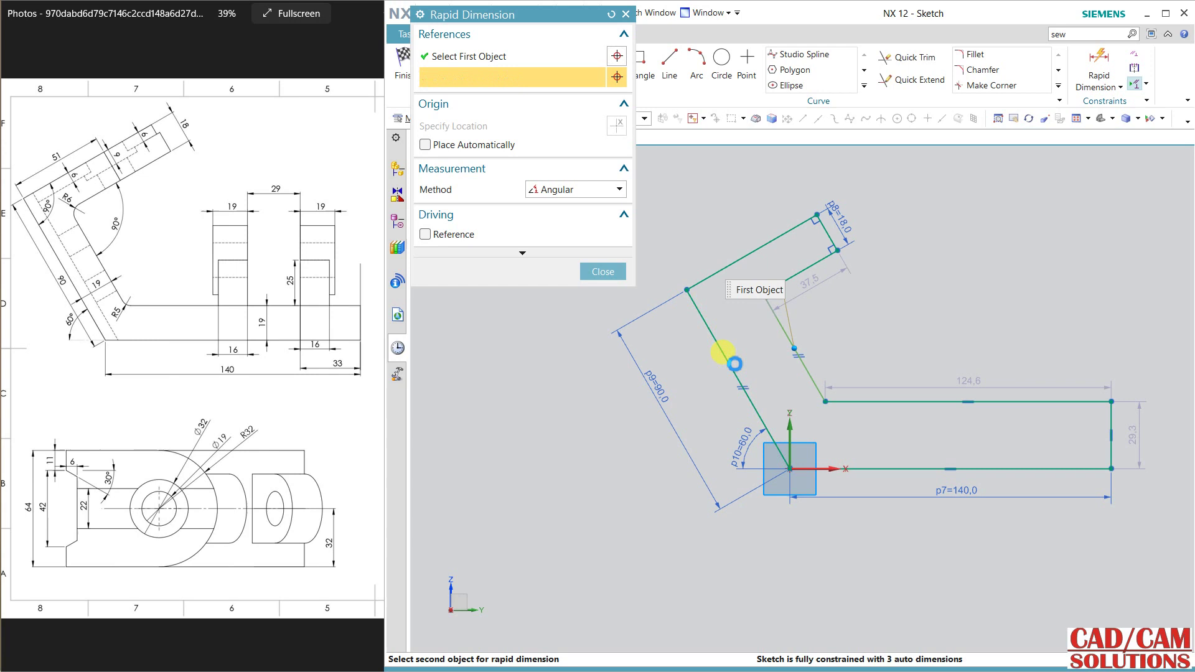
pyautogui.click(738, 378)
pyautogui.click(577, 191)
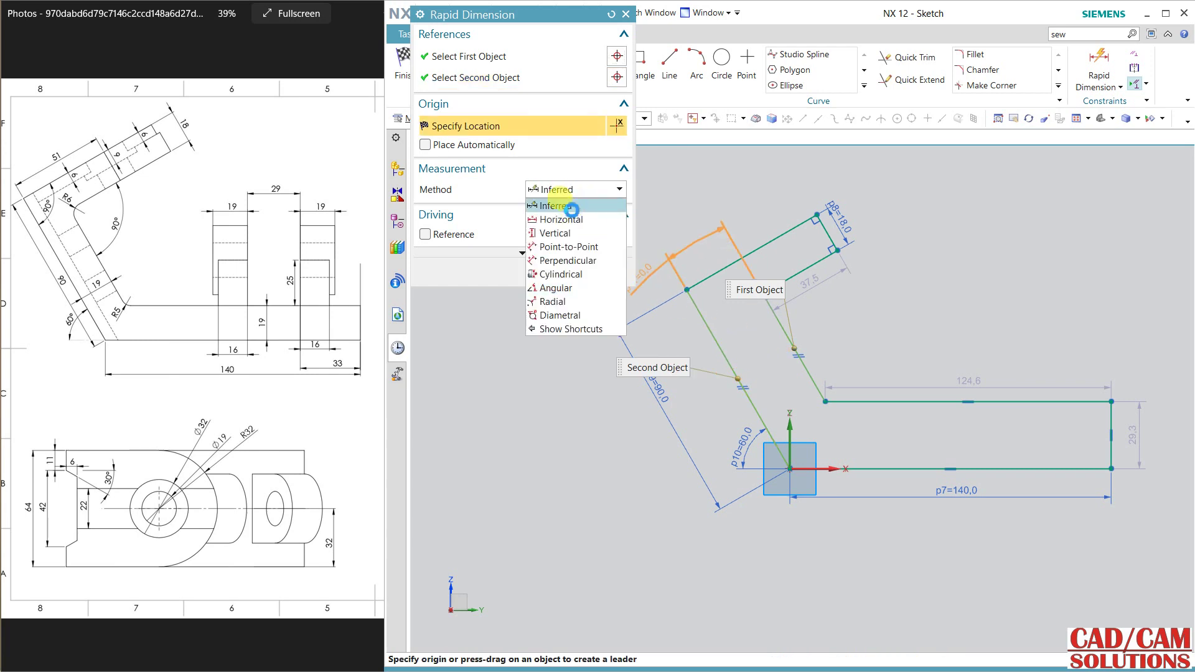
pyautogui.click(576, 206)
pyautogui.click(731, 358)
pyautogui.click(715, 342)
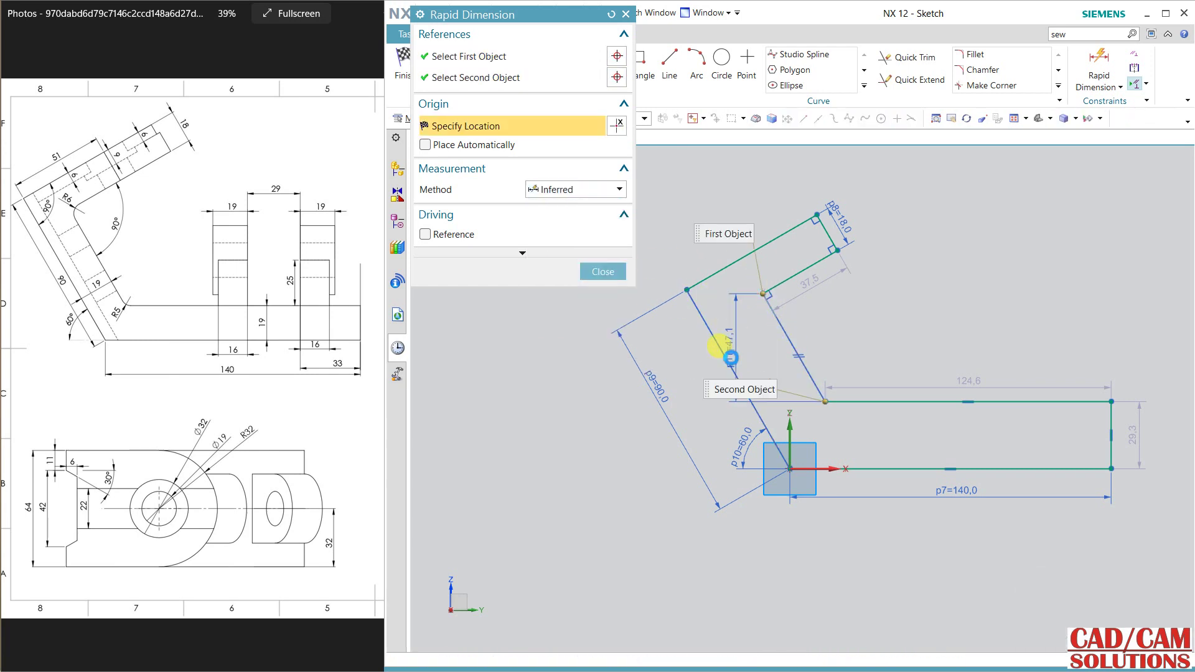
pyautogui.click(715, 366)
pyautogui.middleClick(749, 340)
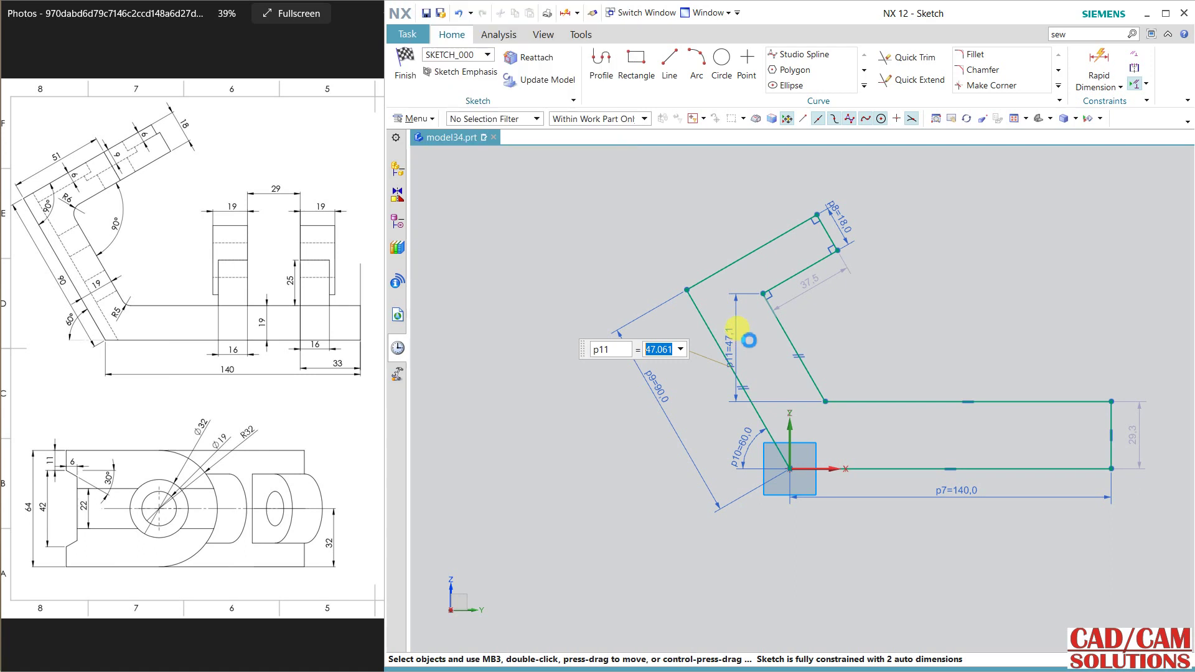
# Delete the misplaced vertical dimension on the arm's inner line and dimension the distance between the arm's two slanted lines as 19 mm.
pyautogui.click(724, 322)
pyautogui.press('Delete')
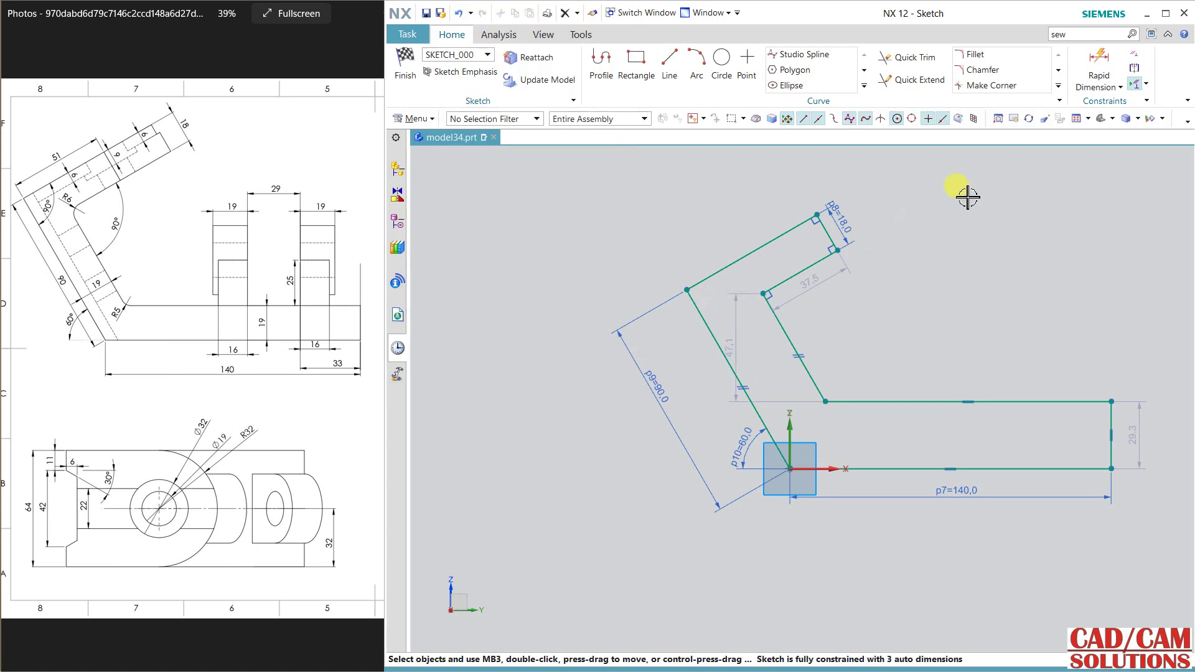
pyautogui.click(1099, 70)
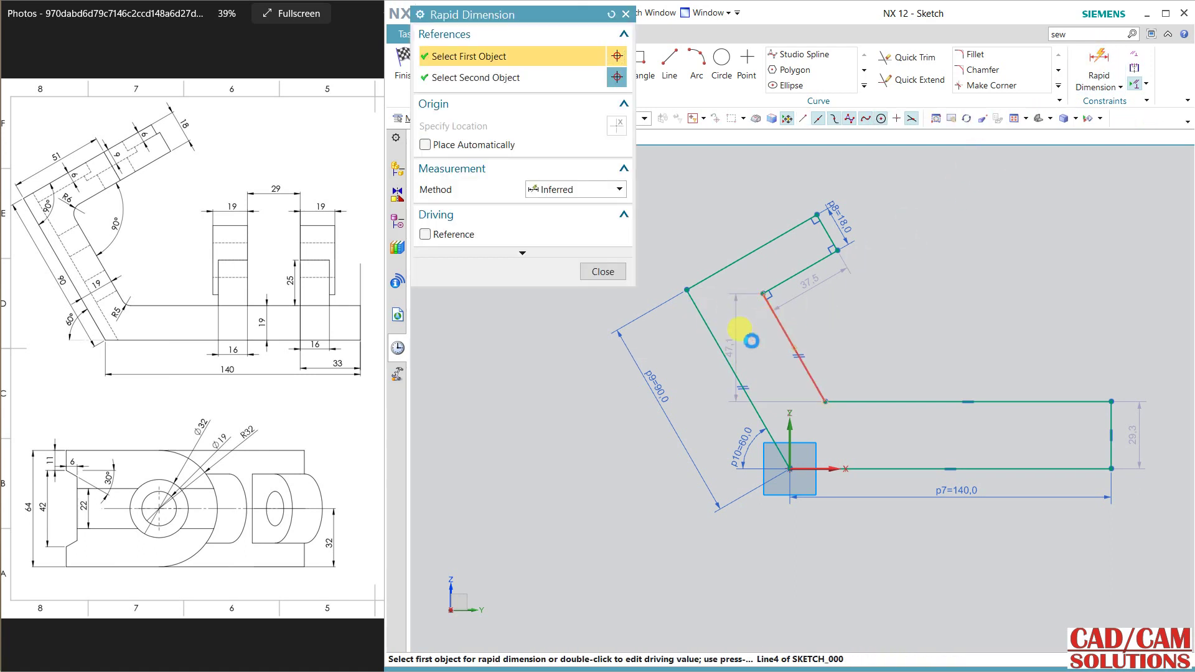
pyautogui.click(776, 318)
pyautogui.click(720, 341)
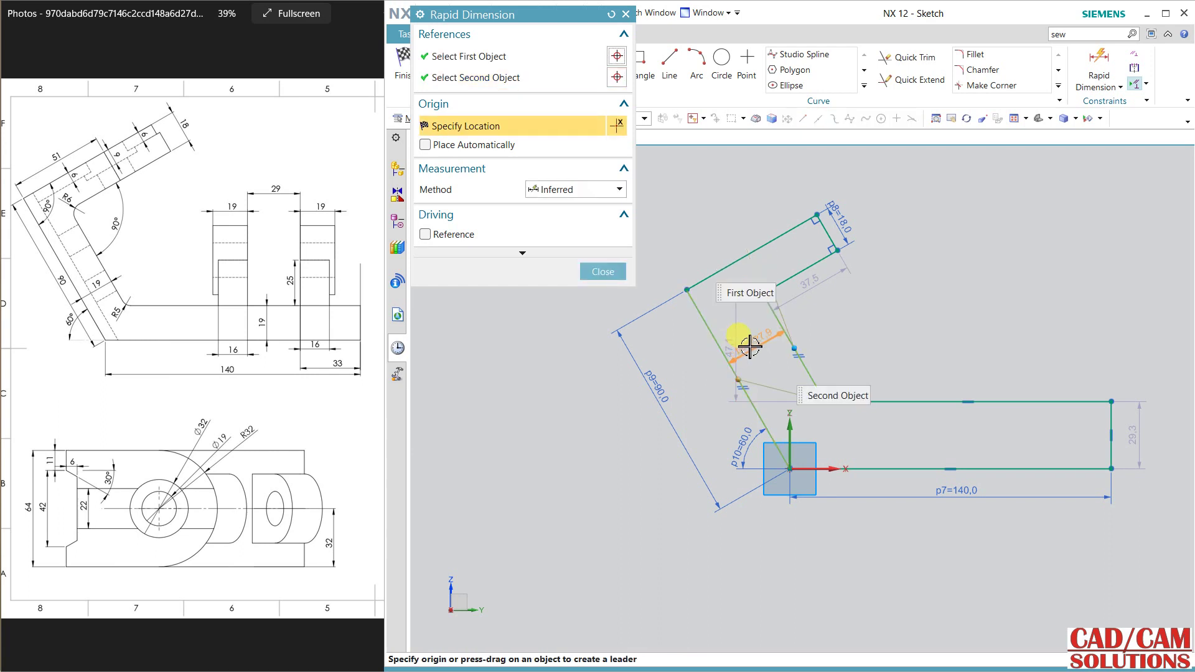
pyautogui.click(800, 315)
pyautogui.write('19')
pyautogui.press('Return')
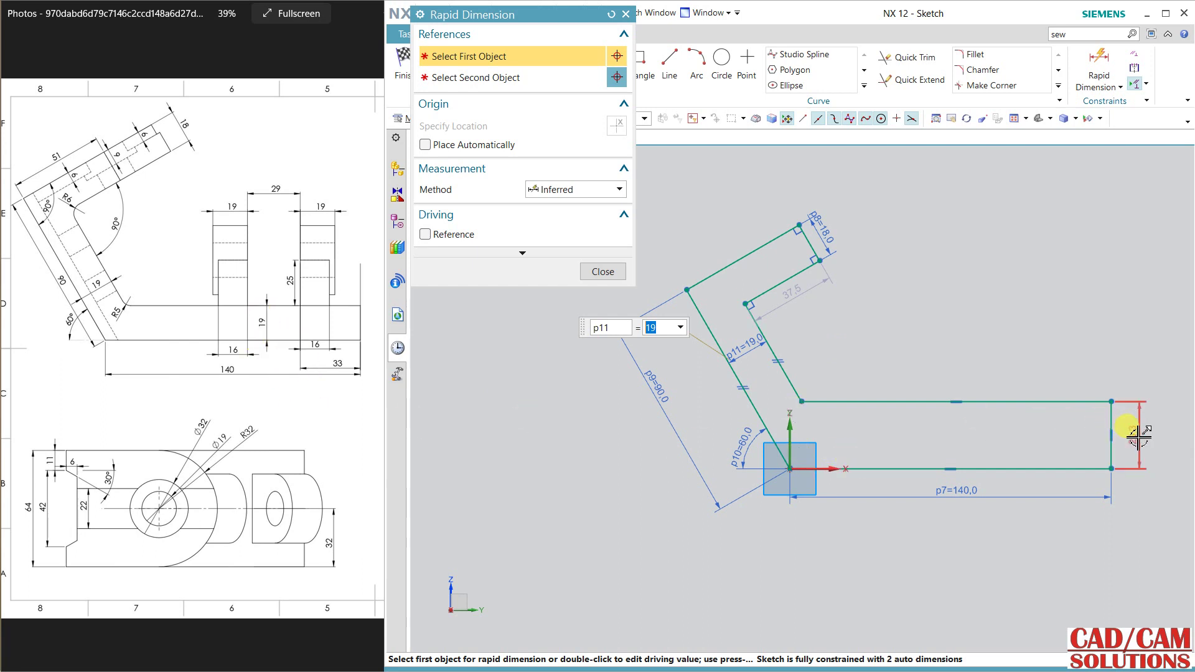
# Dimension the base's vertical end line to a height of 19 mm.
pyautogui.click(1112, 427)
pyautogui.click(1108, 358)
pyautogui.write('19')
pyautogui.press('Return')
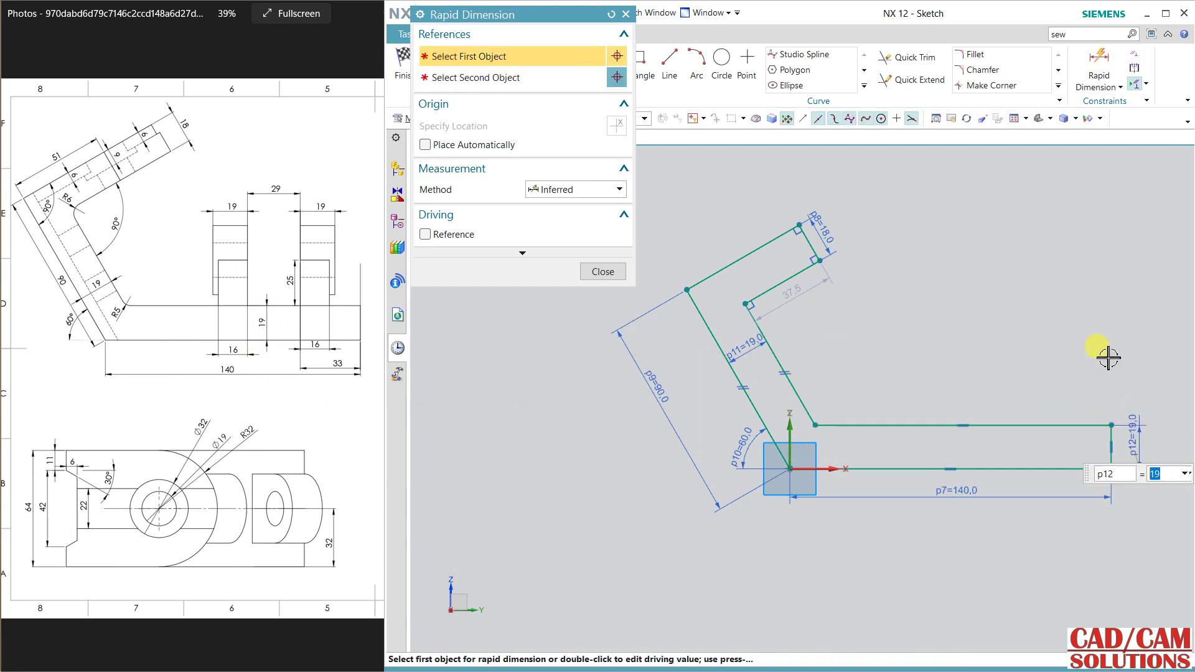
pyautogui.middleClick(991, 329)
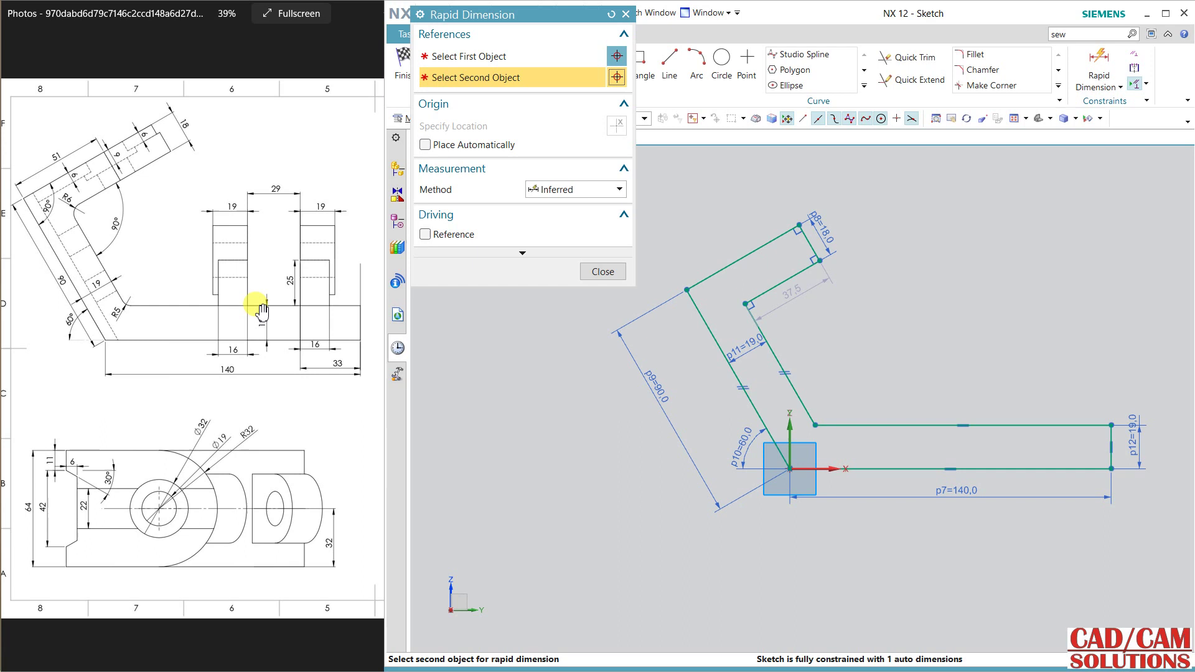
# Fillet the inner corner between base and arm with a 5 mm radius and the one between arm and upper leg with 6 mm.
pyautogui.click(973, 55)
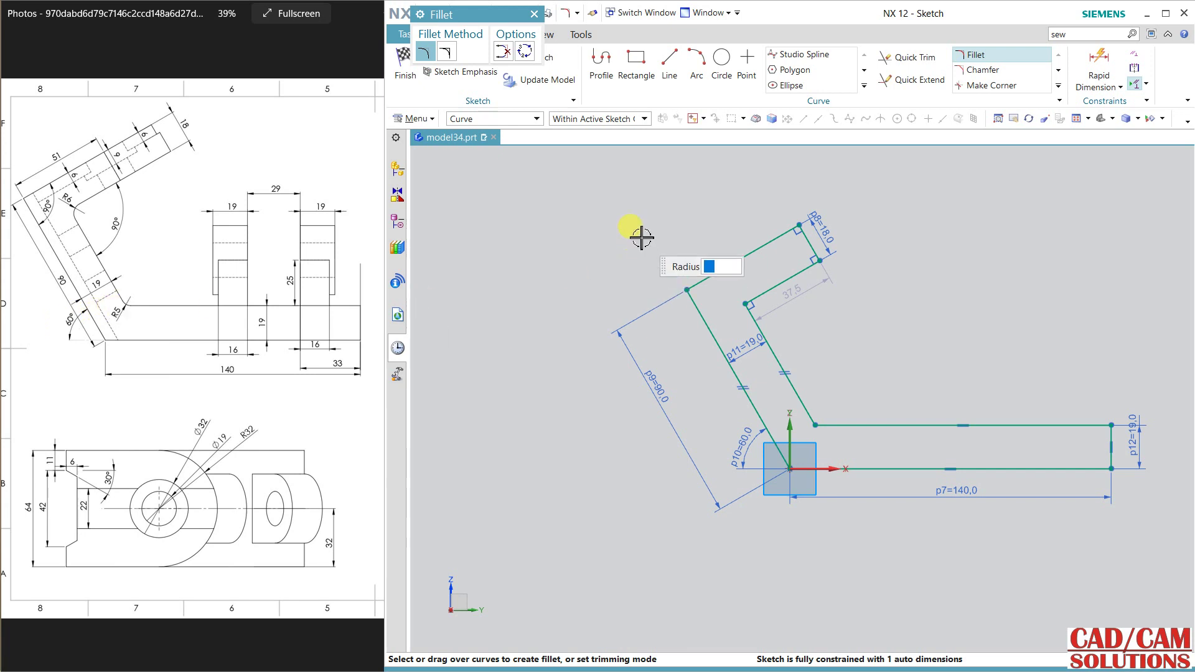
pyautogui.write('5')
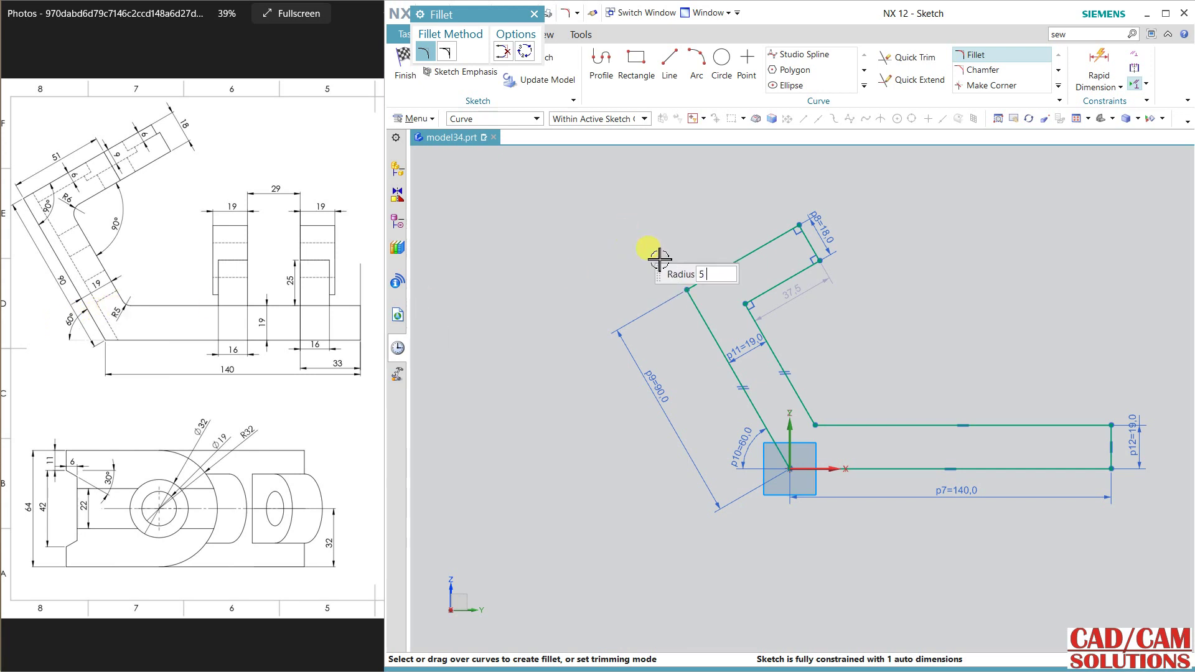
pyautogui.click(821, 426)
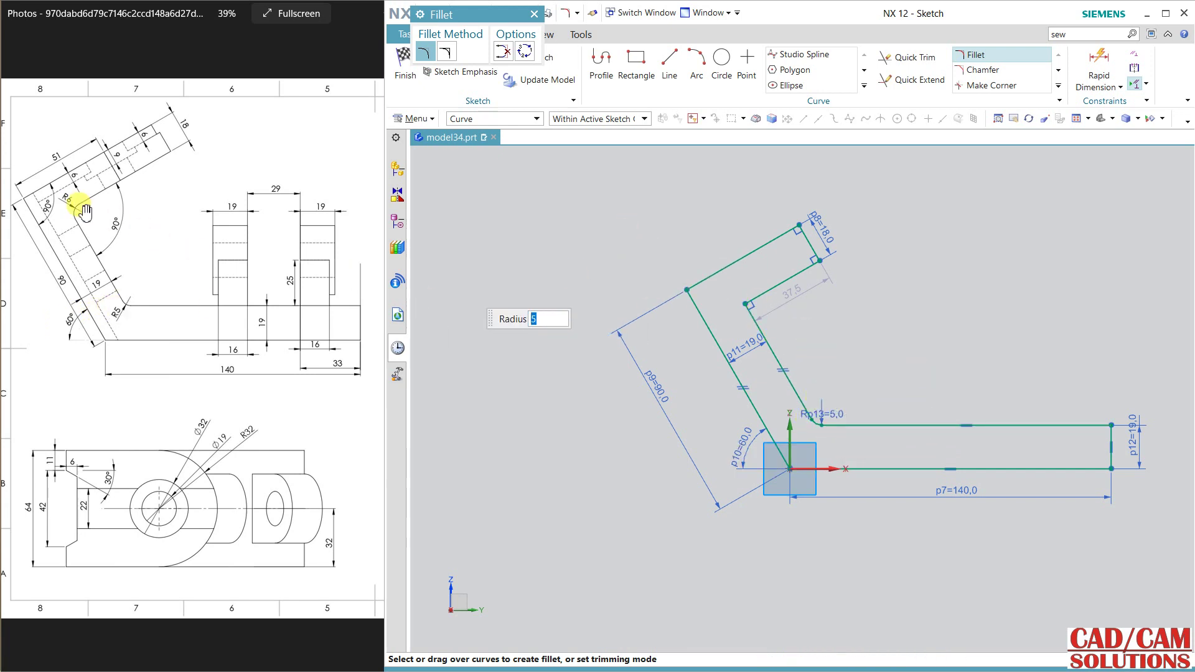
pyautogui.write('6')
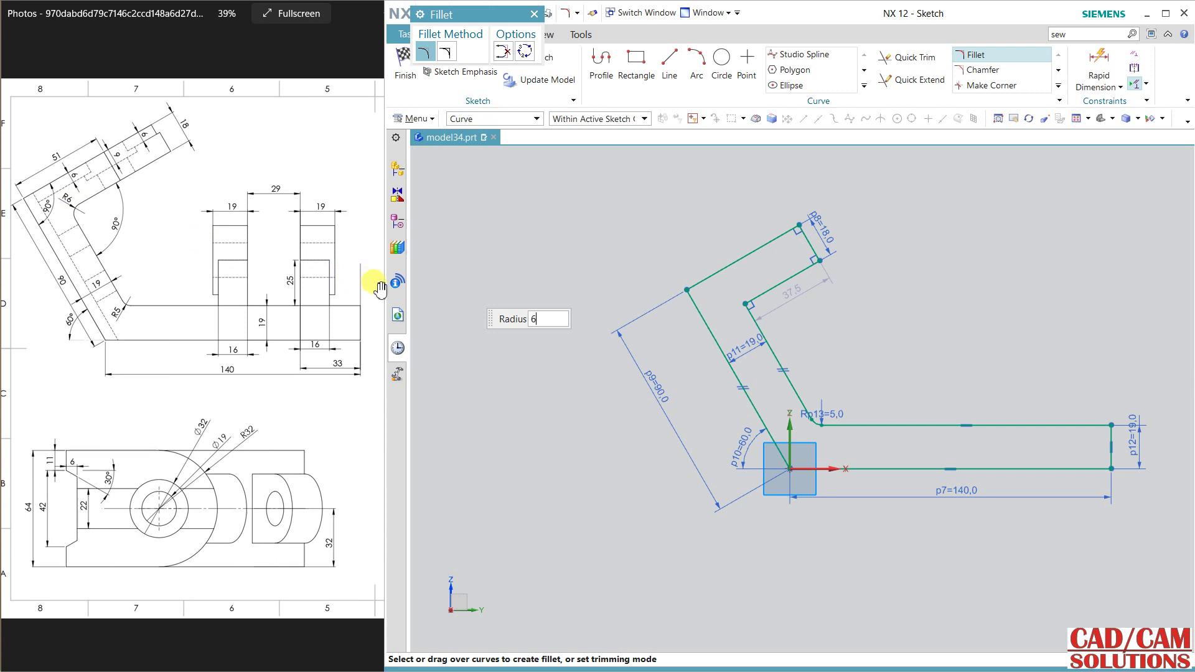
pyautogui.click(747, 308)
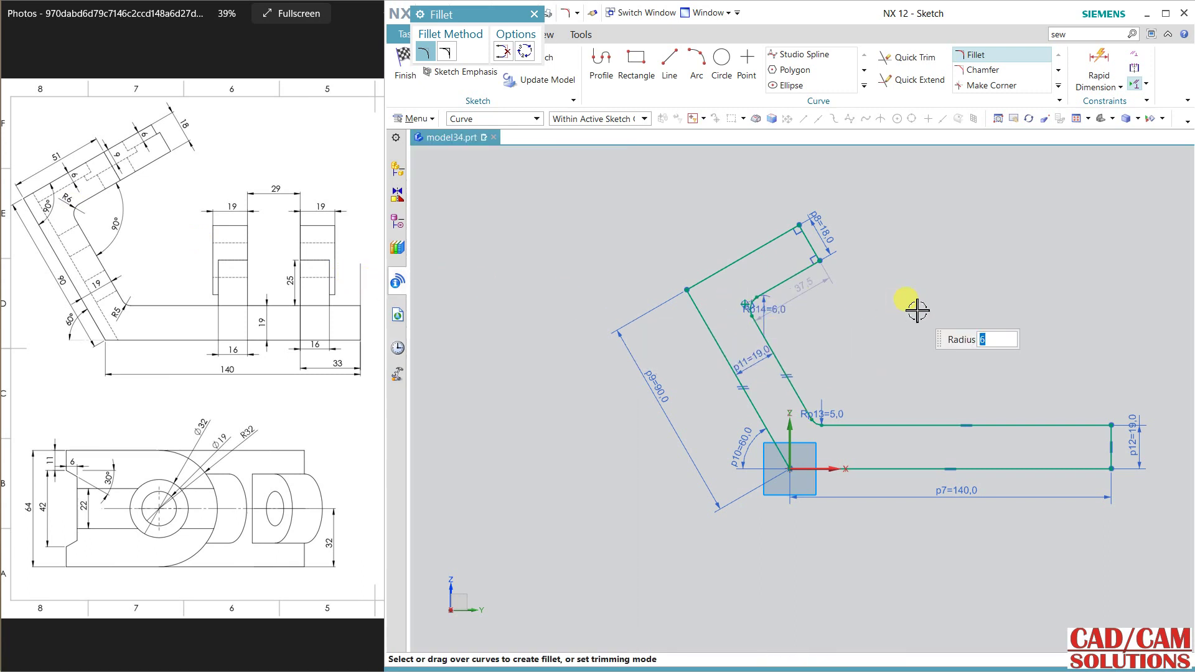
pyautogui.middleClick(917, 310)
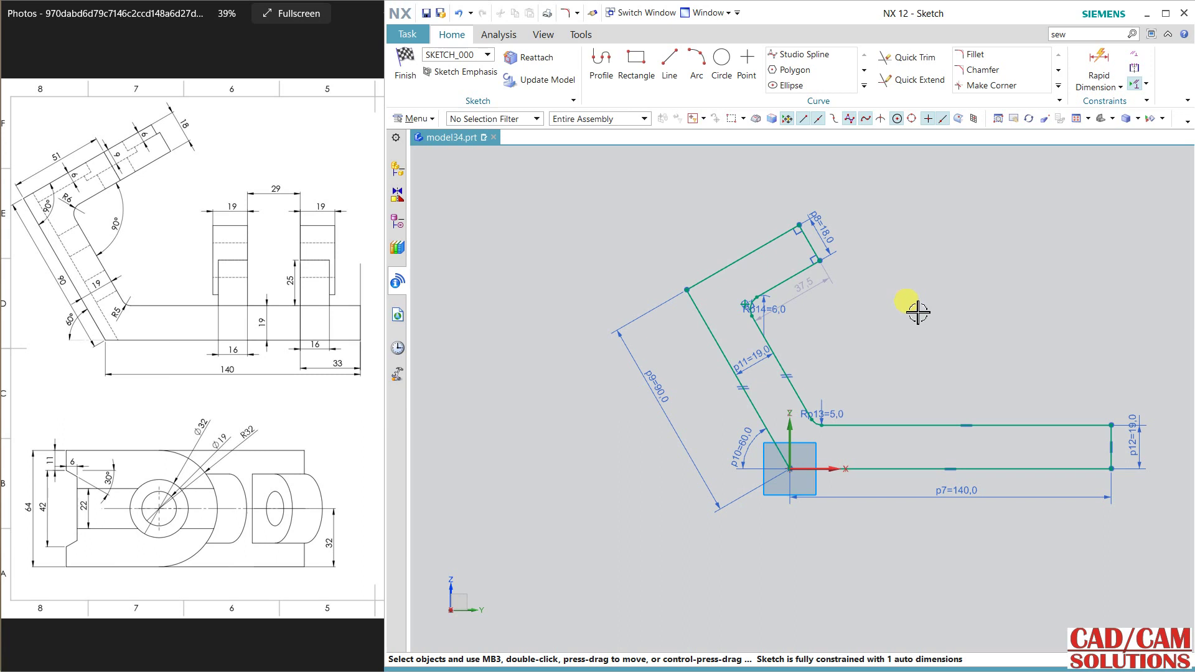
# Sketch an upright two-point rectangle about 18 mm wide and 42 mm high, standing on the base's upper line near its free end.
pyautogui.moveTo(985, 355)
pyautogui.keyDown('shift'); pyautogui.mouseDown(button='middle')
pyautogui.moveTo(907, 363)
pyautogui.moveTo(842, 351)
pyautogui.mouseUp(button='middle'); pyautogui.keyUp('shift')
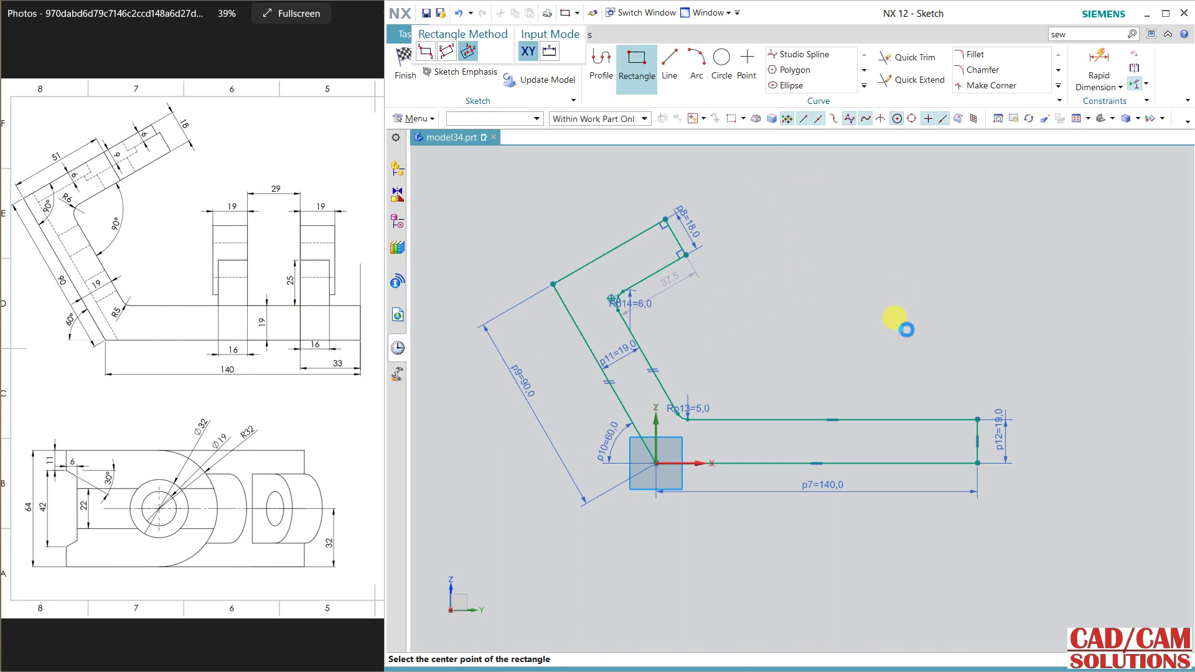
pyautogui.click(902, 420)
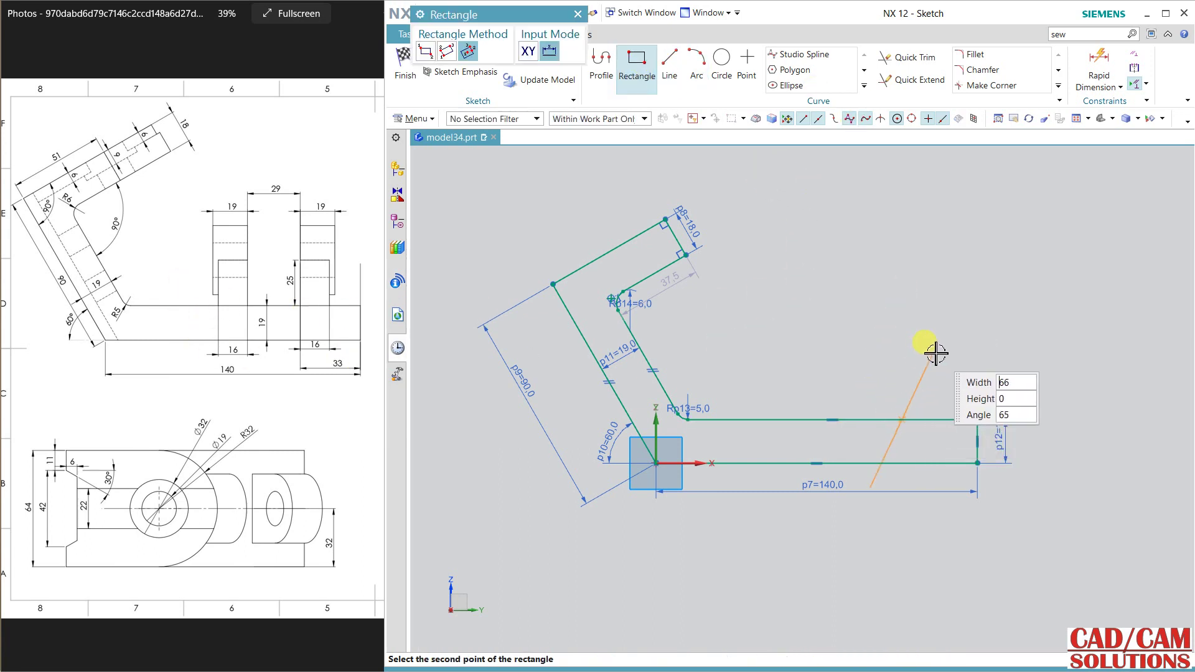
pyautogui.click(426, 51)
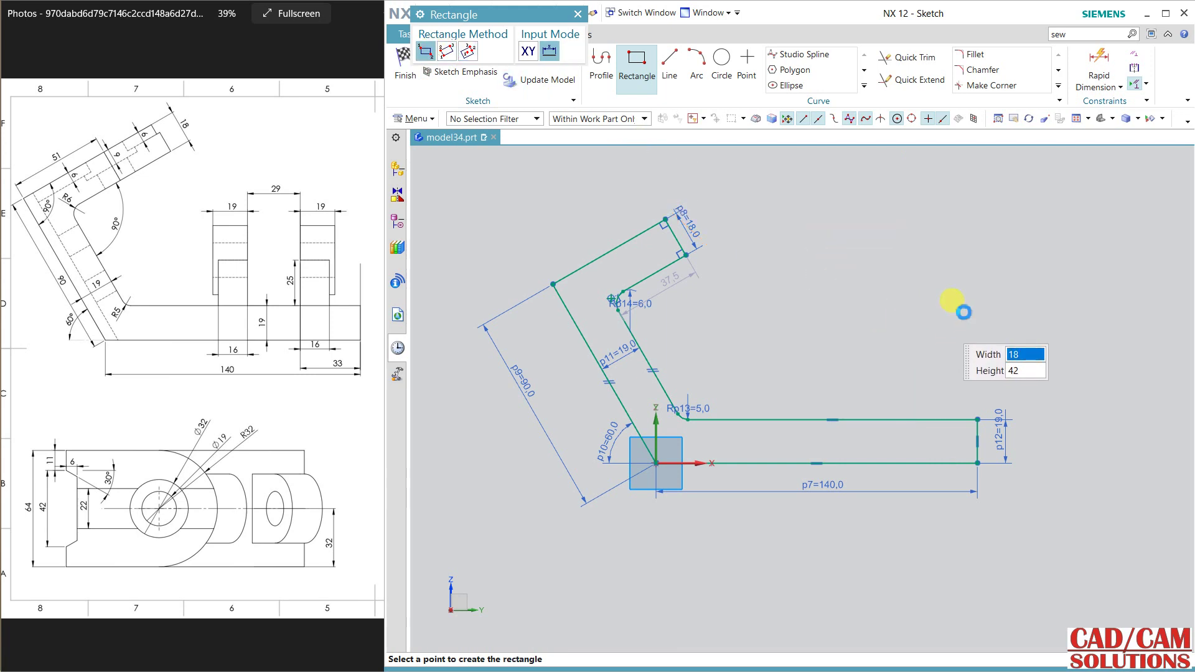
pyautogui.press('Escape')
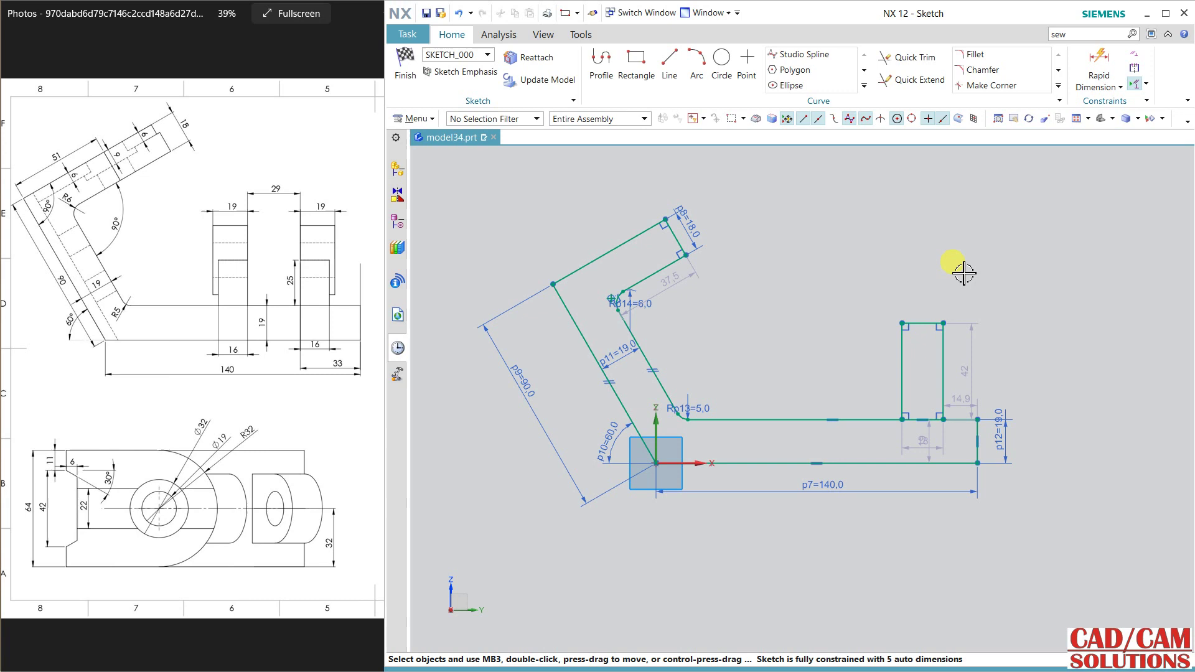
# Set the upright rectangle's width to 16 mm.
pyautogui.doubleClick(928, 443)
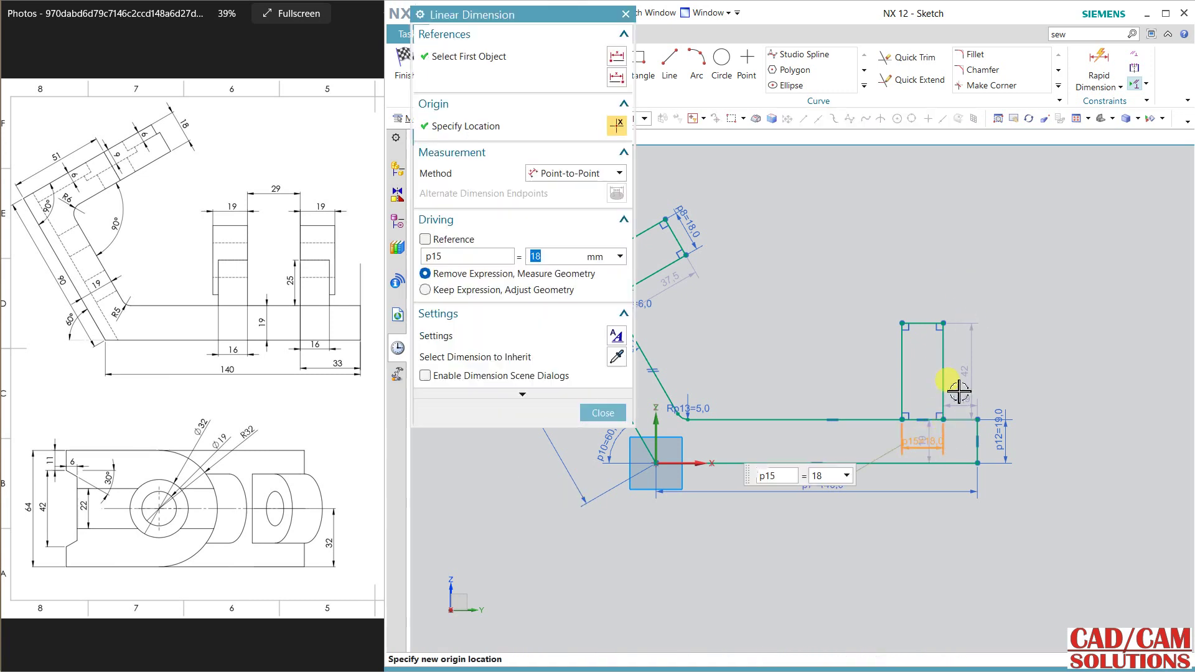
pyautogui.write('16')
pyautogui.click(947, 381)
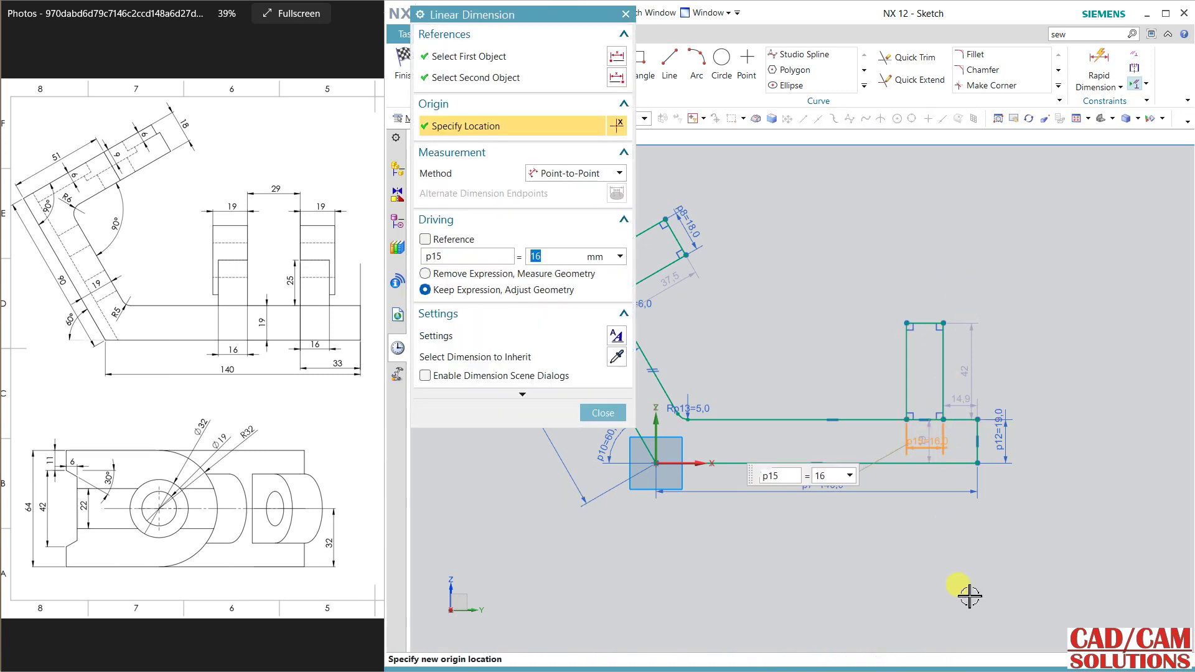
# Dimension the distance from the base's end line to the rectangle's farther vertical side as 33 mm.
pyautogui.click(1099, 66)
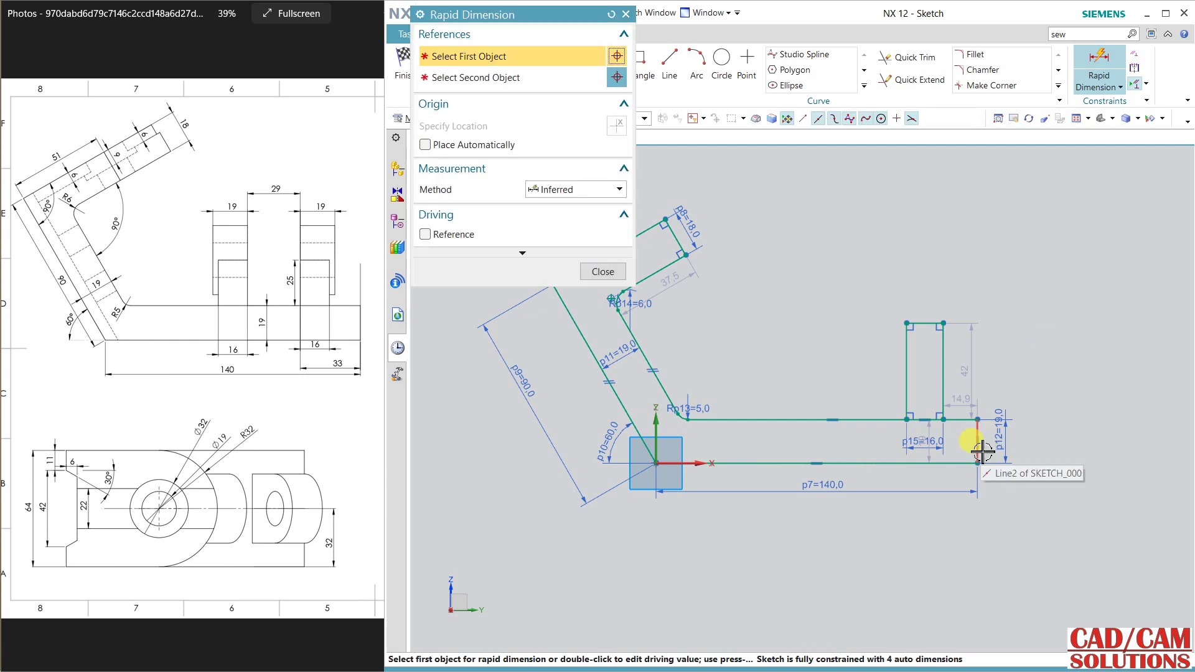
pyautogui.click(978, 444)
pyautogui.click(907, 389)
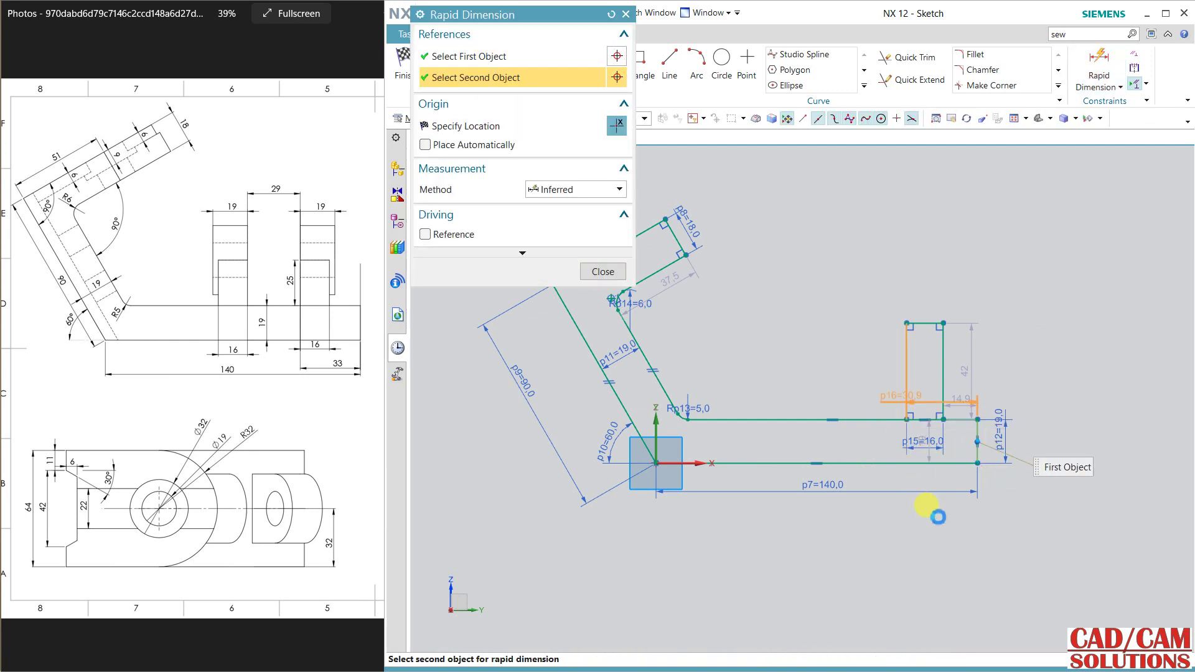
pyautogui.click(988, 525)
pyautogui.write('33')
pyautogui.press('Return')
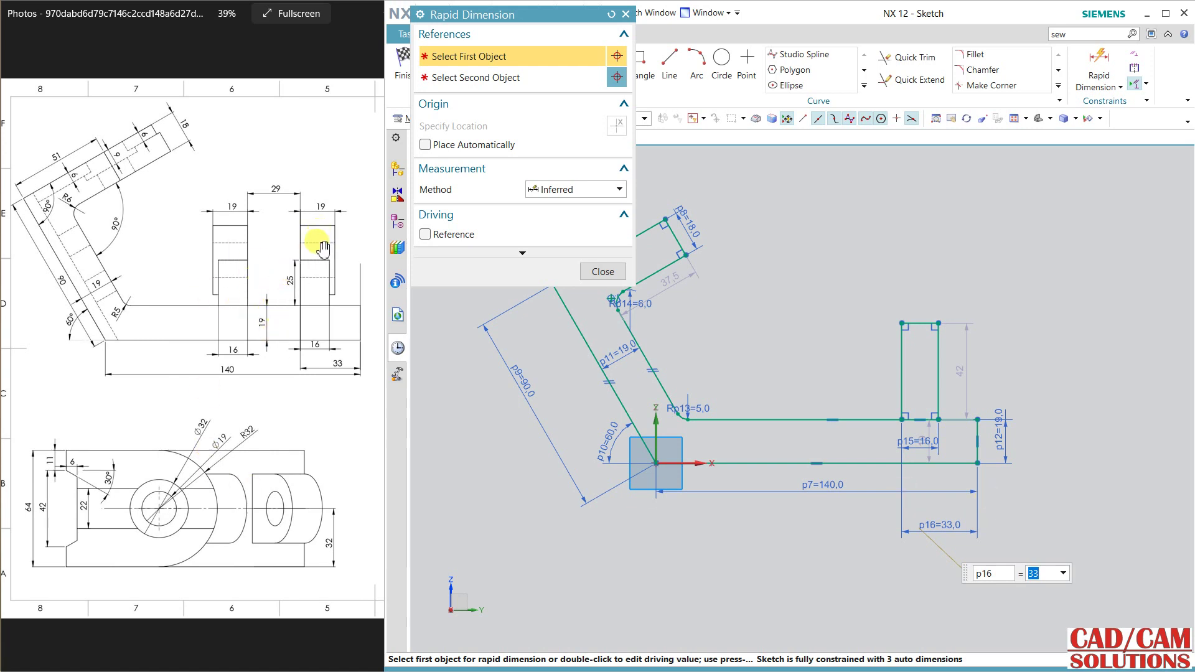
# Set the rectangle's height to 44 mm and the distance between its lower edge and the base's bottom line to 19 mm.
pyautogui.click(310, 283)
pyautogui.moveTo(341, 373)
pyautogui.mouseDown()
pyautogui.moveTo(267, 366)
pyautogui.moveTo(262, 380)
pyautogui.mouseUp()
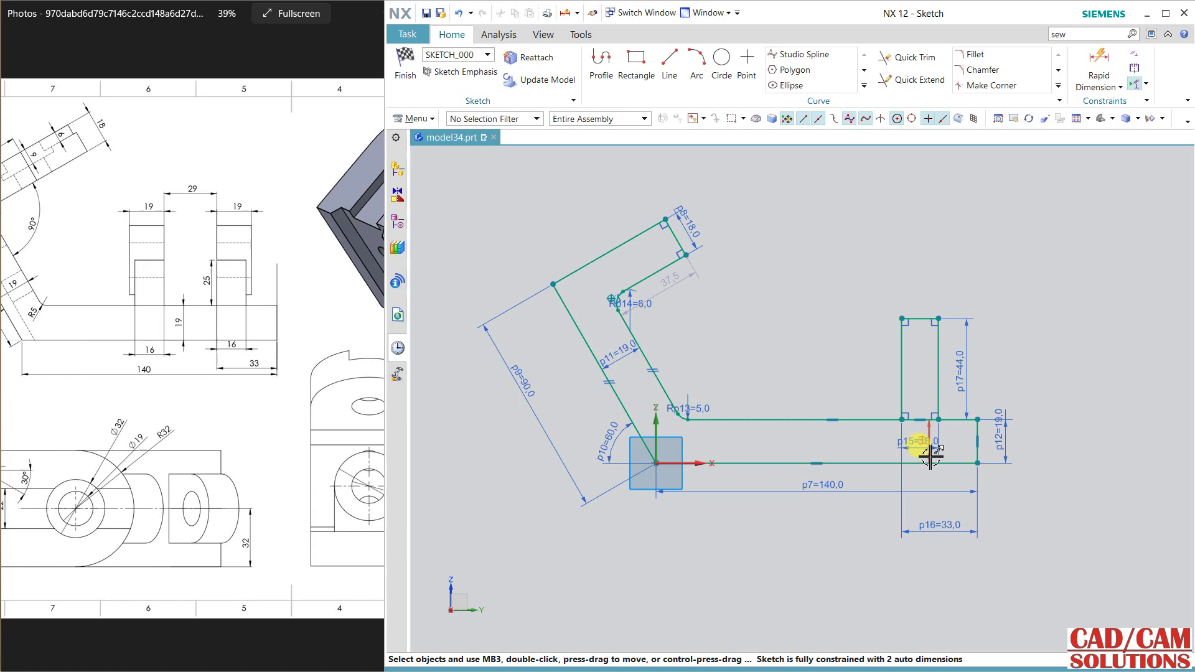
pyautogui.click(932, 456)
pyautogui.write('1')
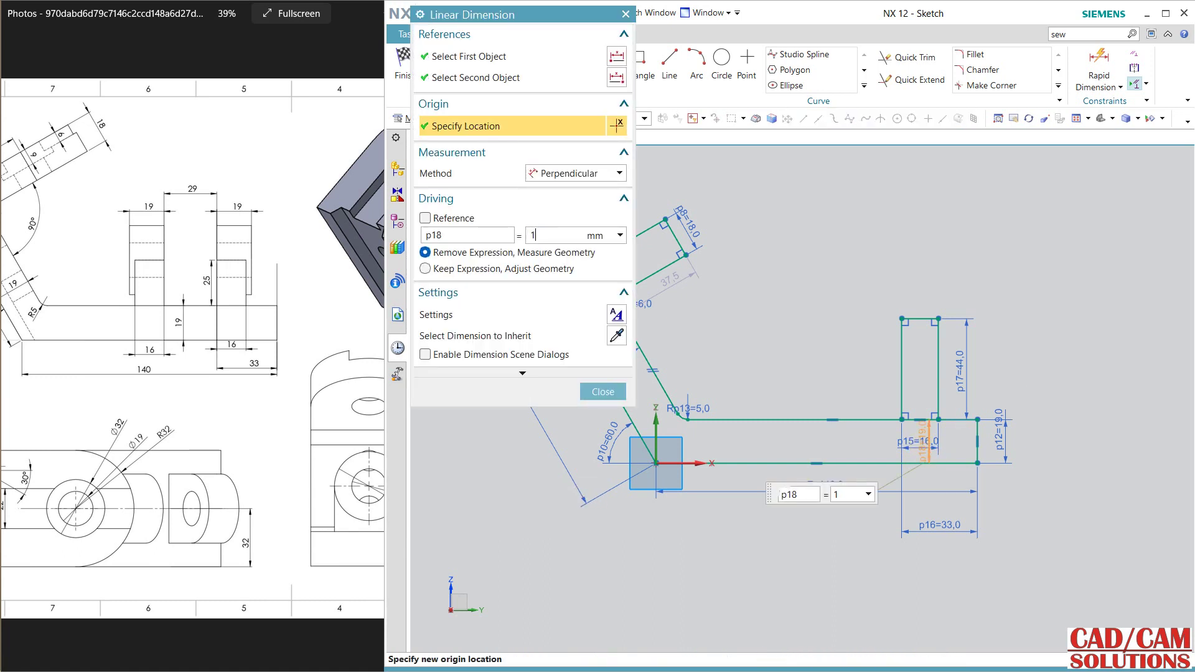
pyautogui.write('9')
pyautogui.press('Return')
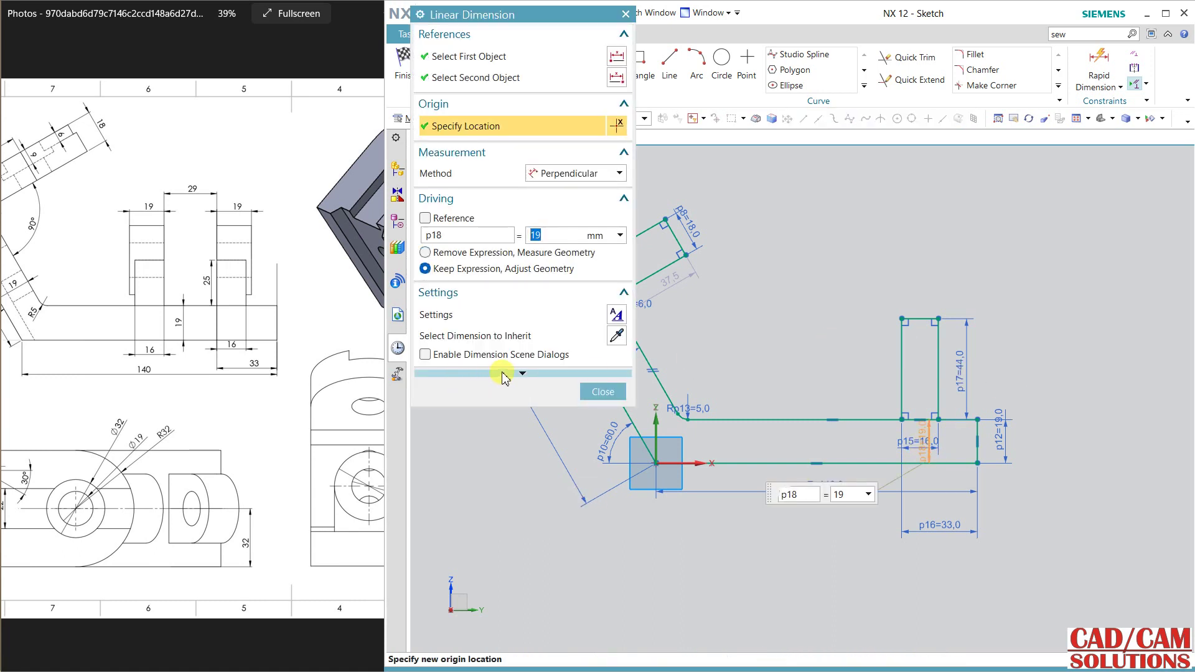
pyautogui.click(602, 392)
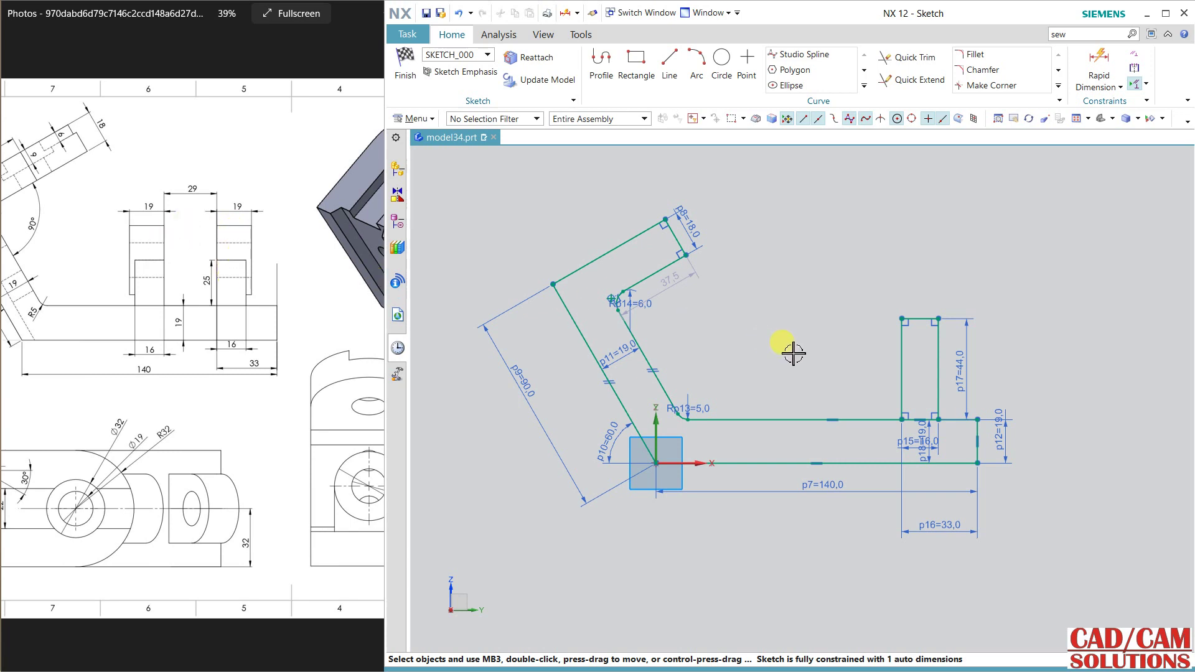
# Switch to the reference drawing in Photos and examine its views for the upper leg's length and rounded end radius.
pyautogui.click(262, 276)
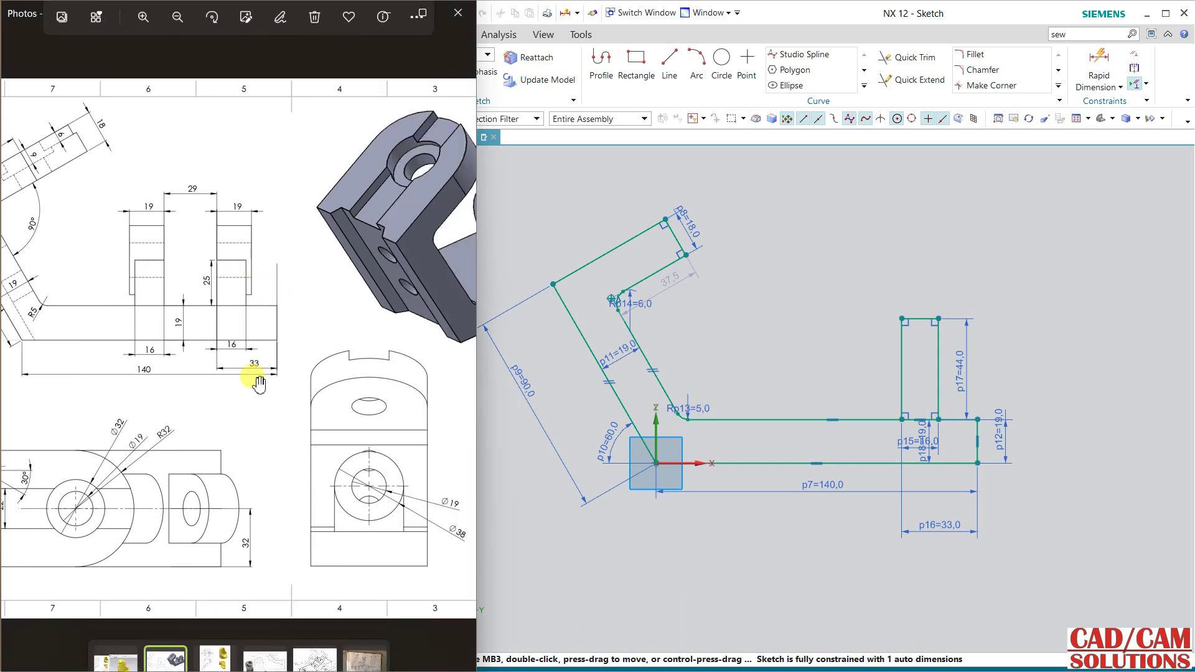
pyautogui.hscroll(-3, 249, 399)
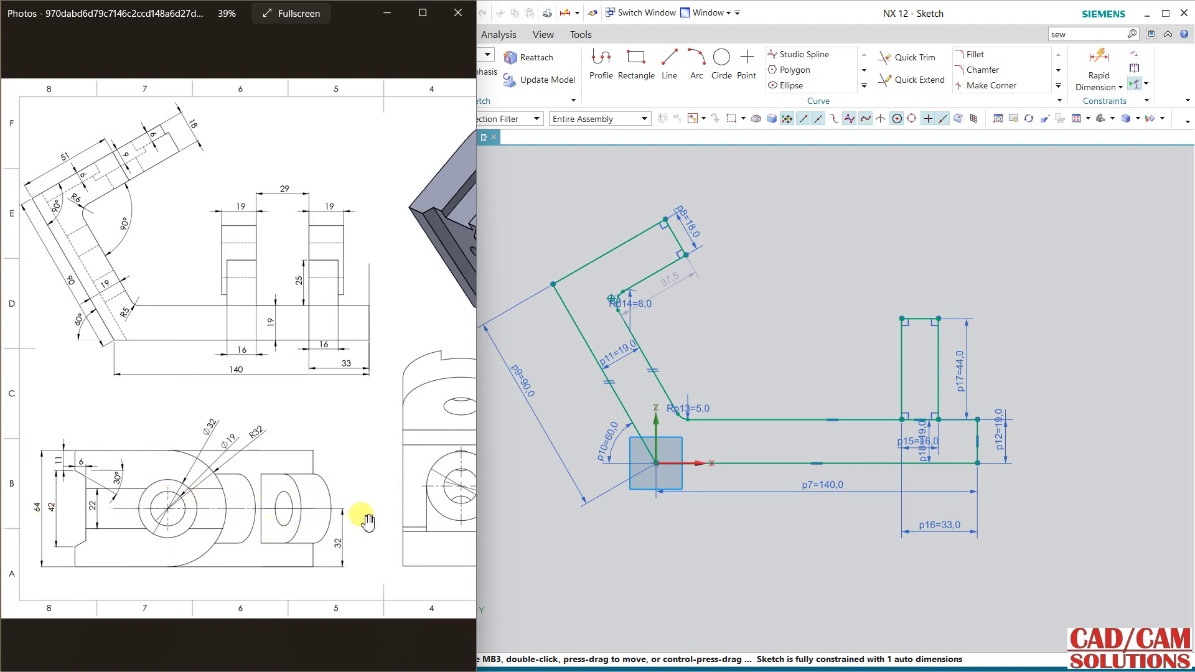
pyautogui.moveTo(366, 520); pyautogui.dragTo(355, 515)
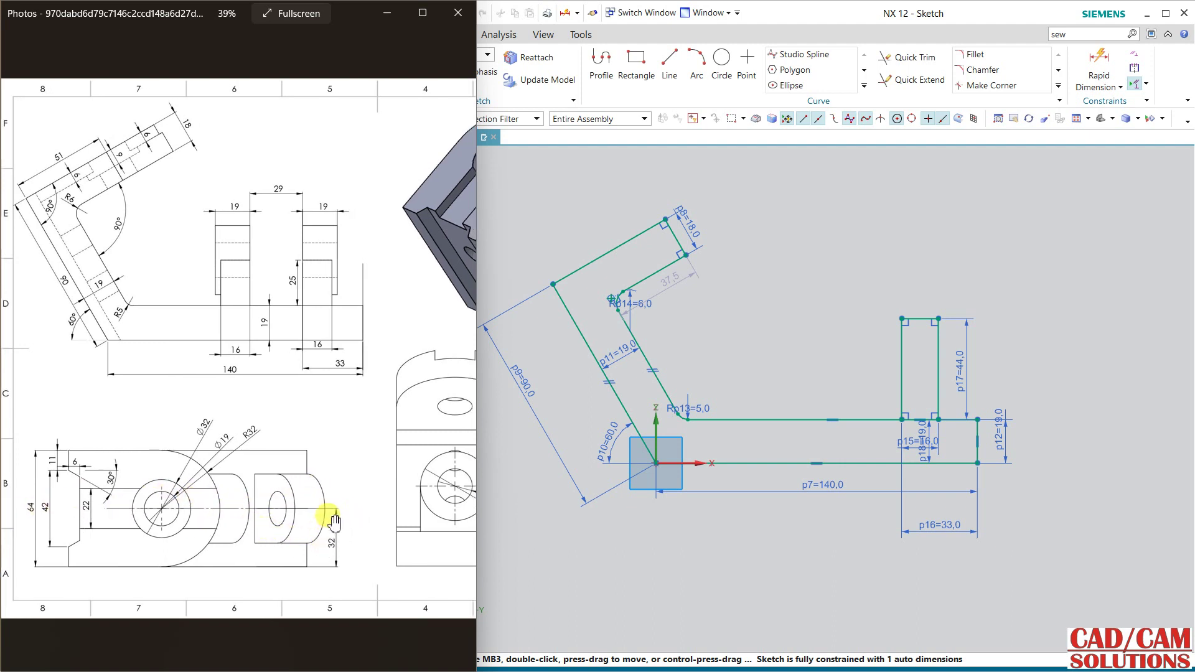
pyautogui.moveTo(320, 476); pyautogui.dragTo(94, 459)
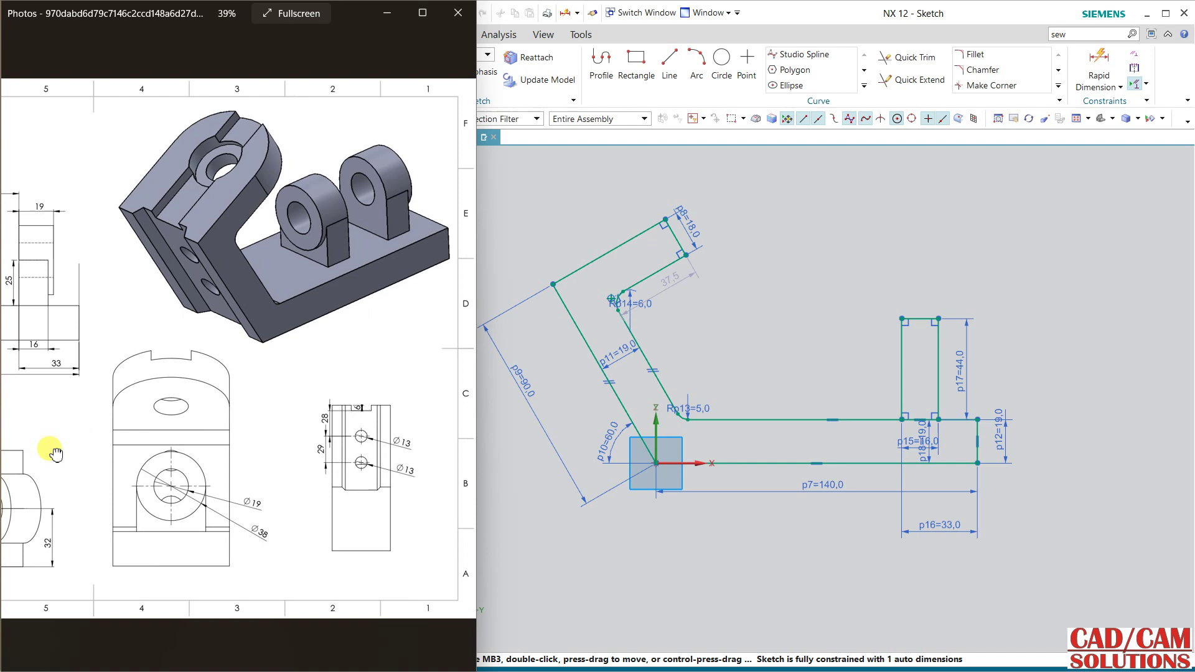
pyautogui.moveTo(92, 453); pyautogui.dragTo(272, 465)
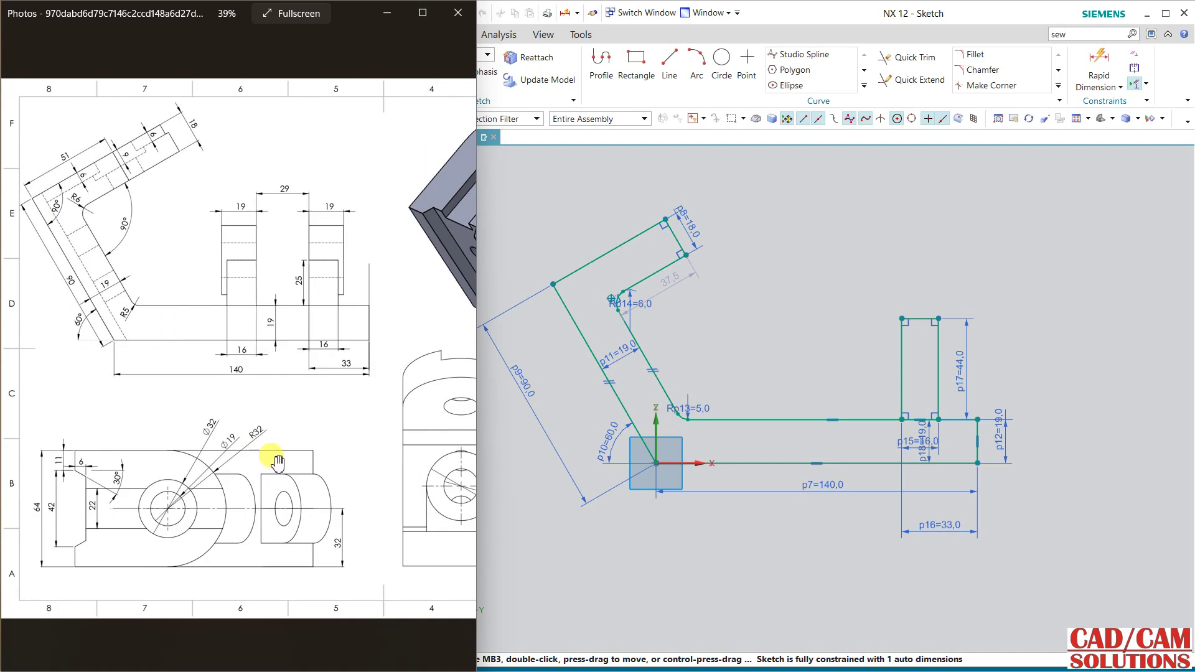
pyautogui.moveTo(279, 464)
pyautogui.mouseDown()
pyautogui.moveTo(174, 461)
pyautogui.moveTo(311, 482)
pyautogui.mouseUp()
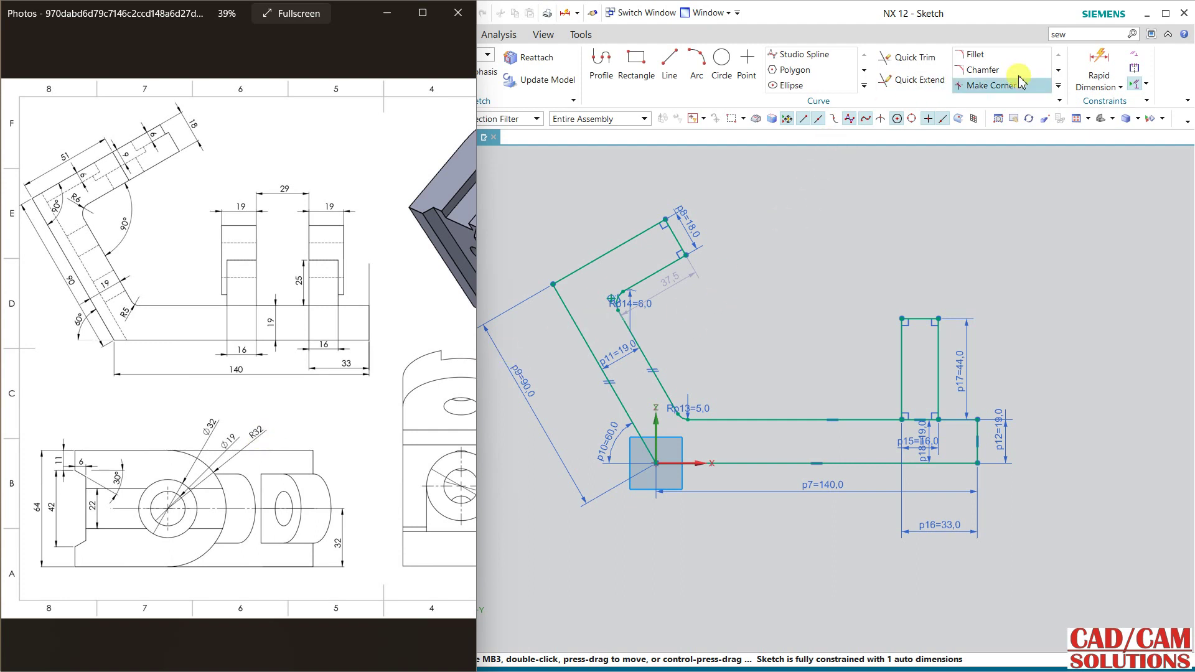
# Dimension the upper leg's outer line to a length of 51+32 mm.
pyautogui.click(1098, 66)
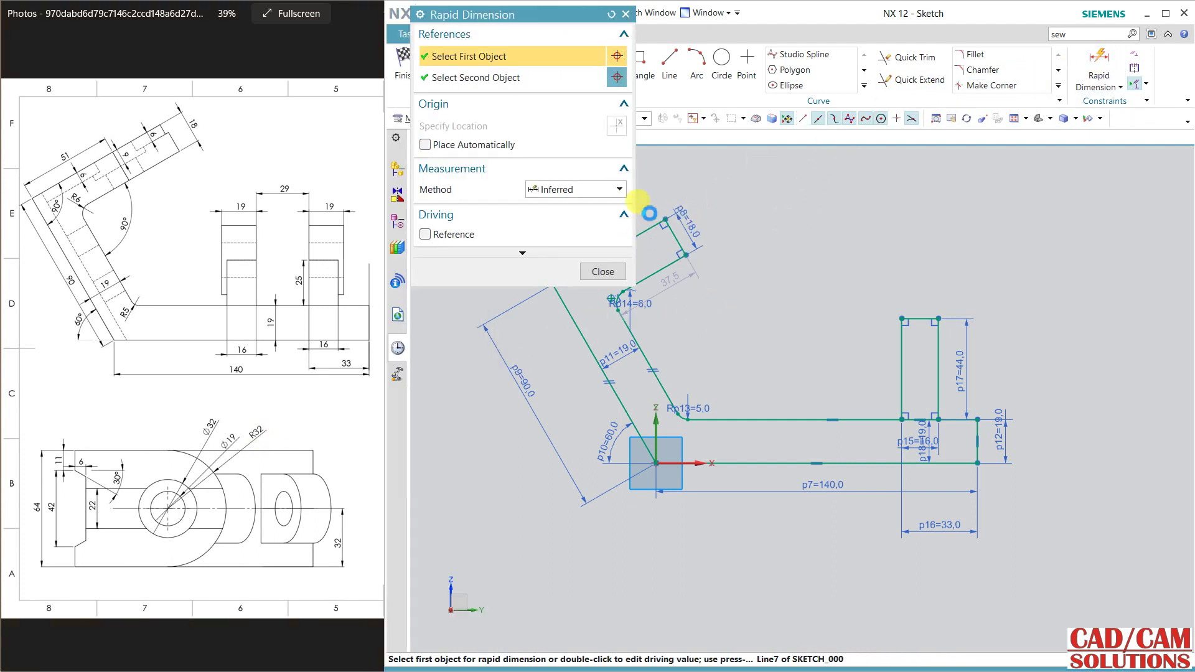
pyautogui.click(650, 229)
pyautogui.moveTo(522, 20)
pyautogui.mouseDown()
pyautogui.moveTo(378, 5)
pyautogui.moveTo(378, 15)
pyautogui.mouseUp()
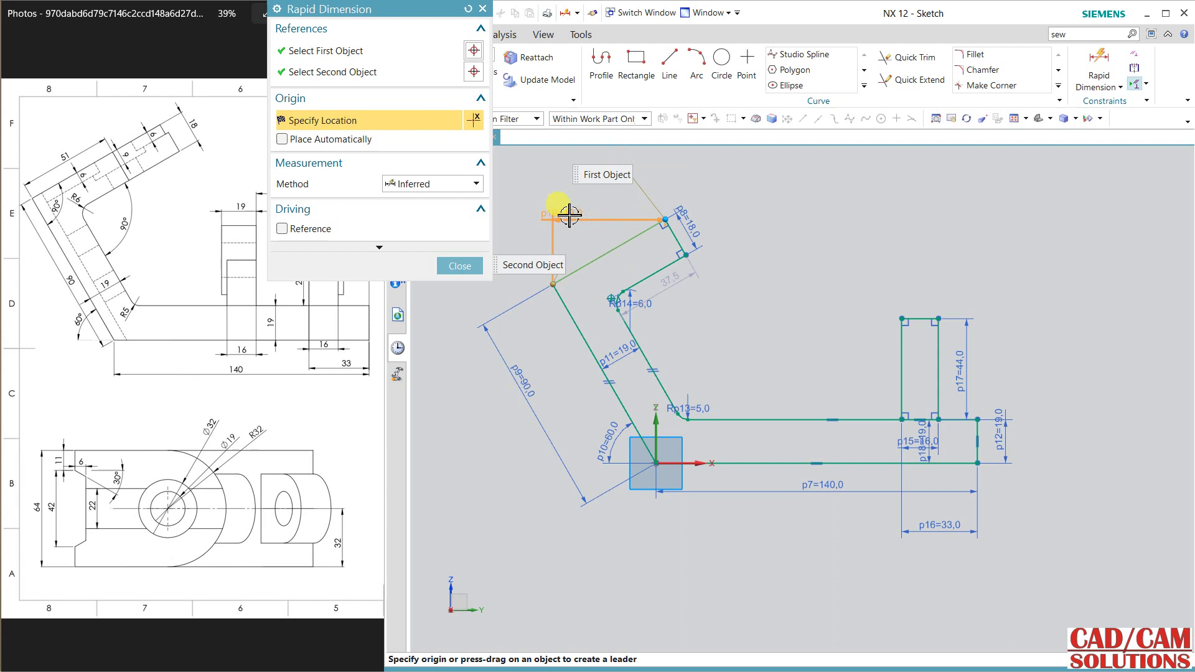
pyautogui.click(583, 224)
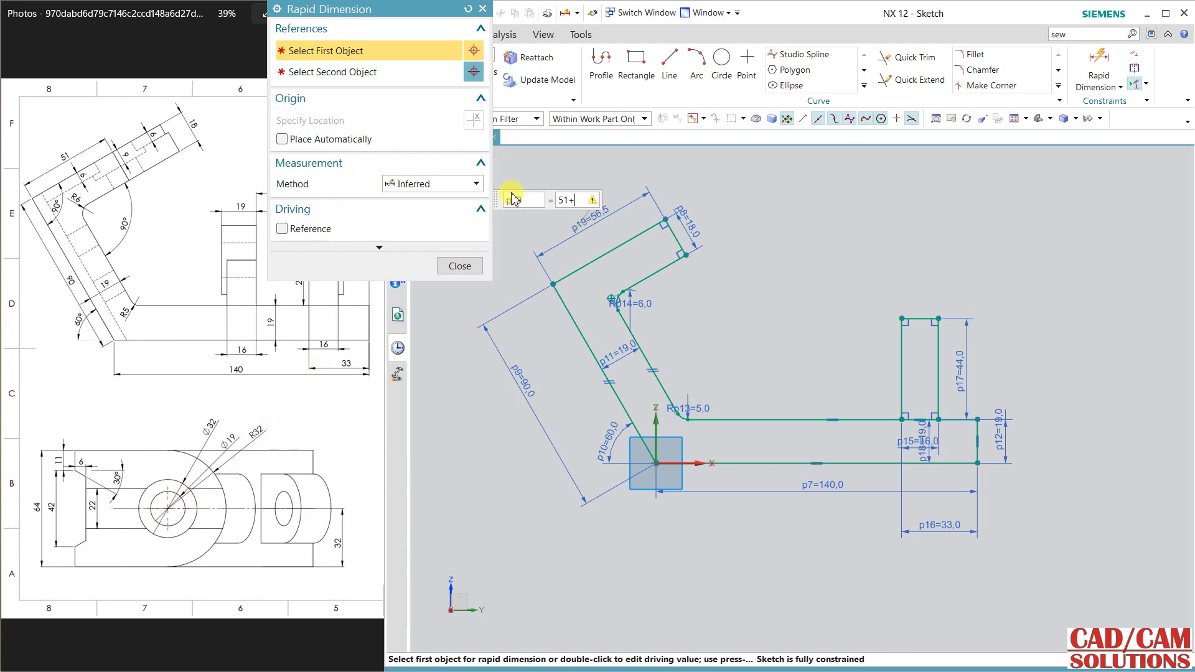
pyautogui.write('2')
pyautogui.press('Return')
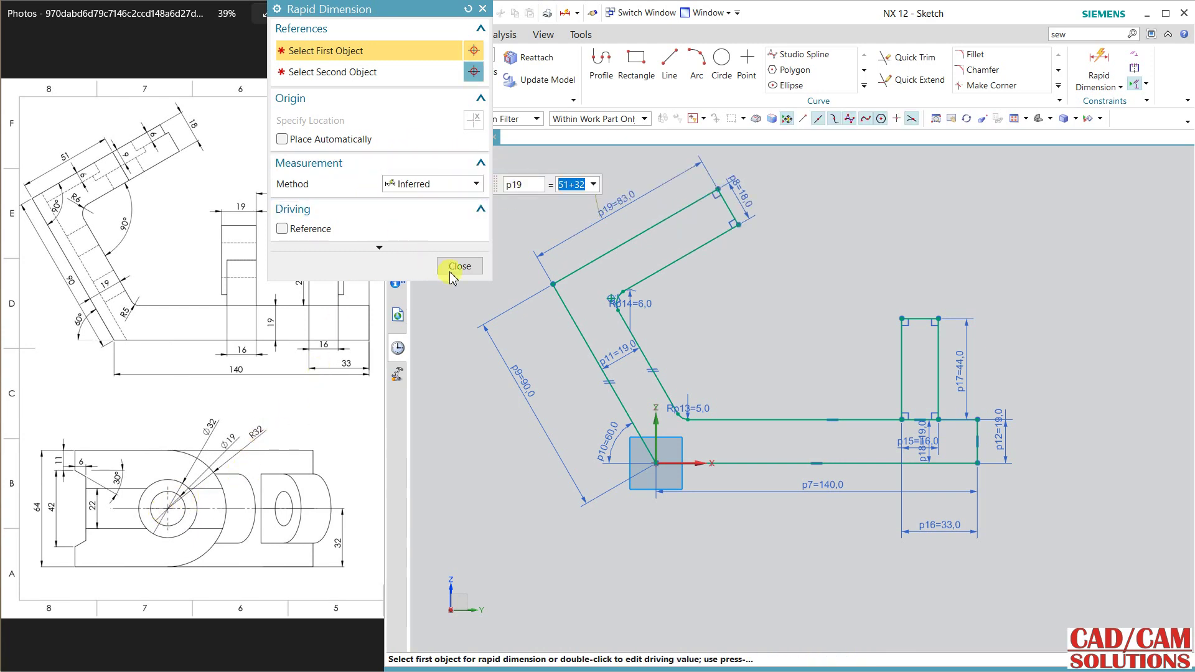
# Finish the sketch and set up an Extrude of the bent base-and-arm region, using Region Boundary Curves selection and the Solid body type.
pyautogui.click(458, 267)
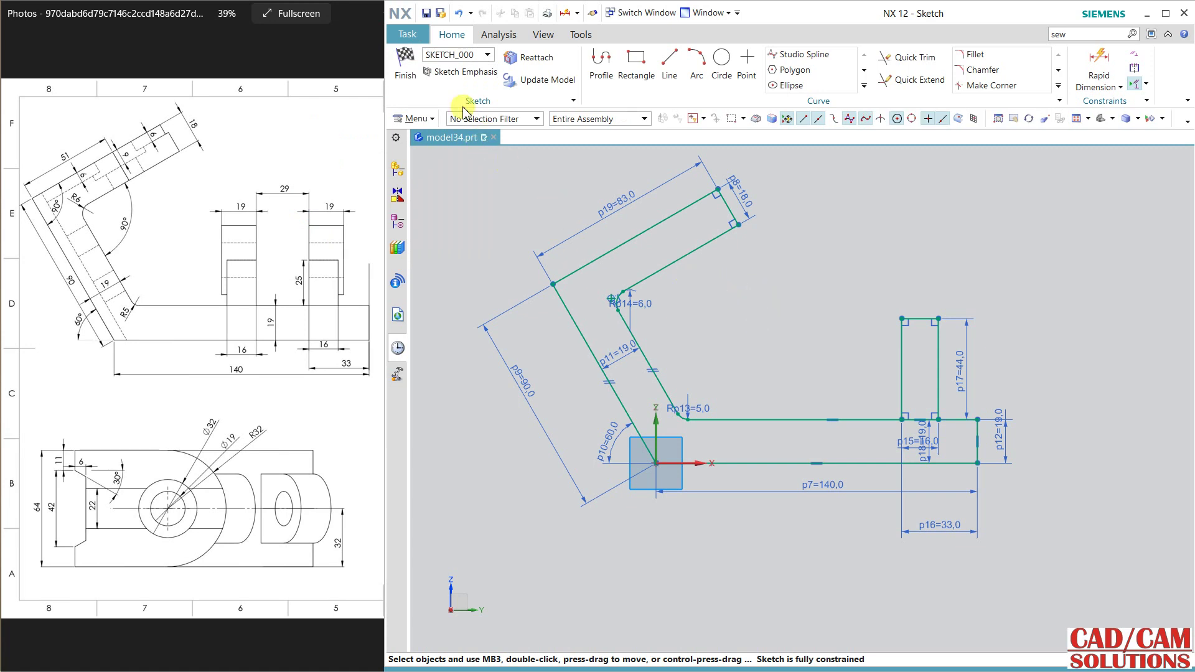
pyautogui.click(405, 62)
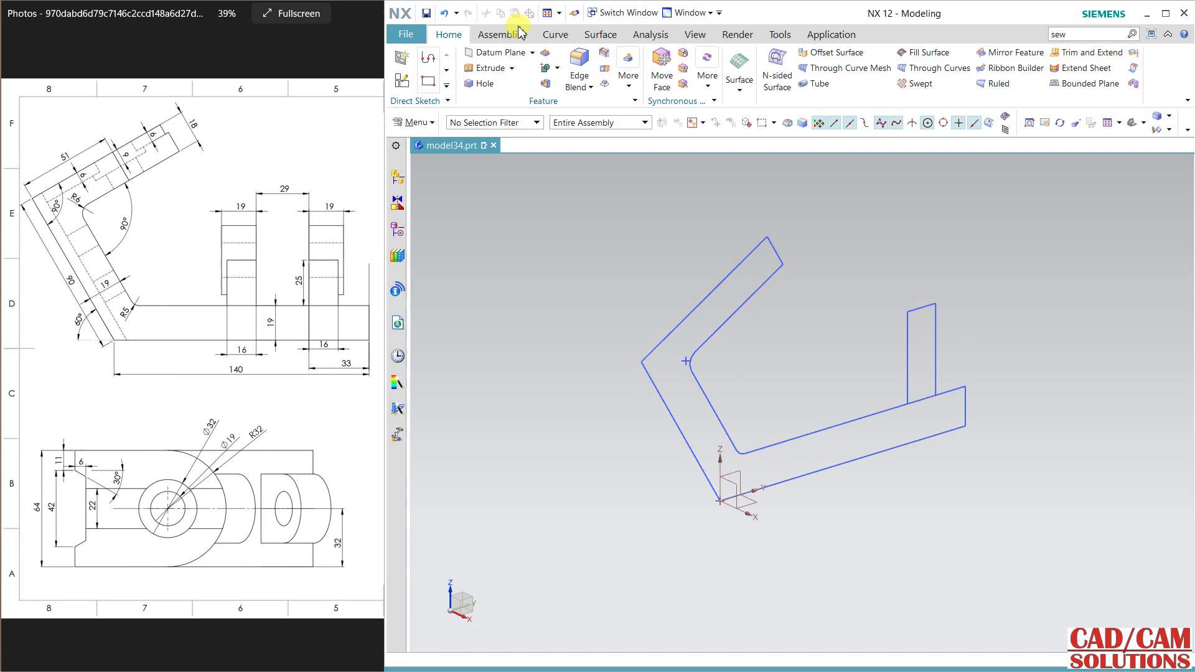
pyautogui.click(491, 68)
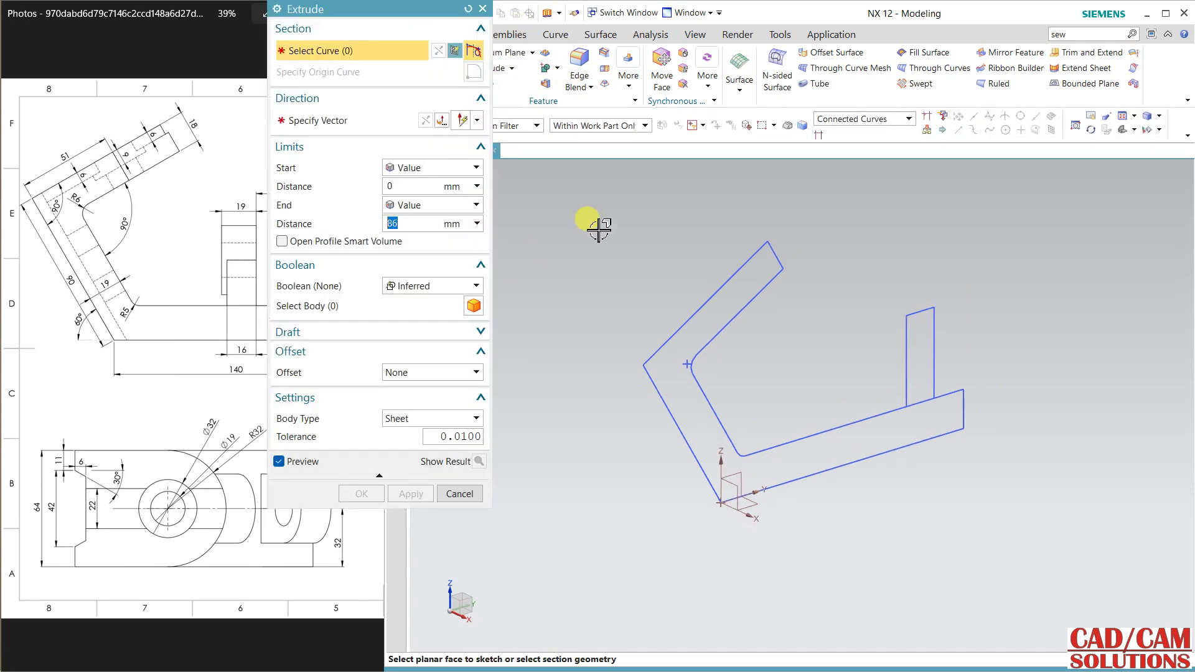
pyautogui.click(865, 119)
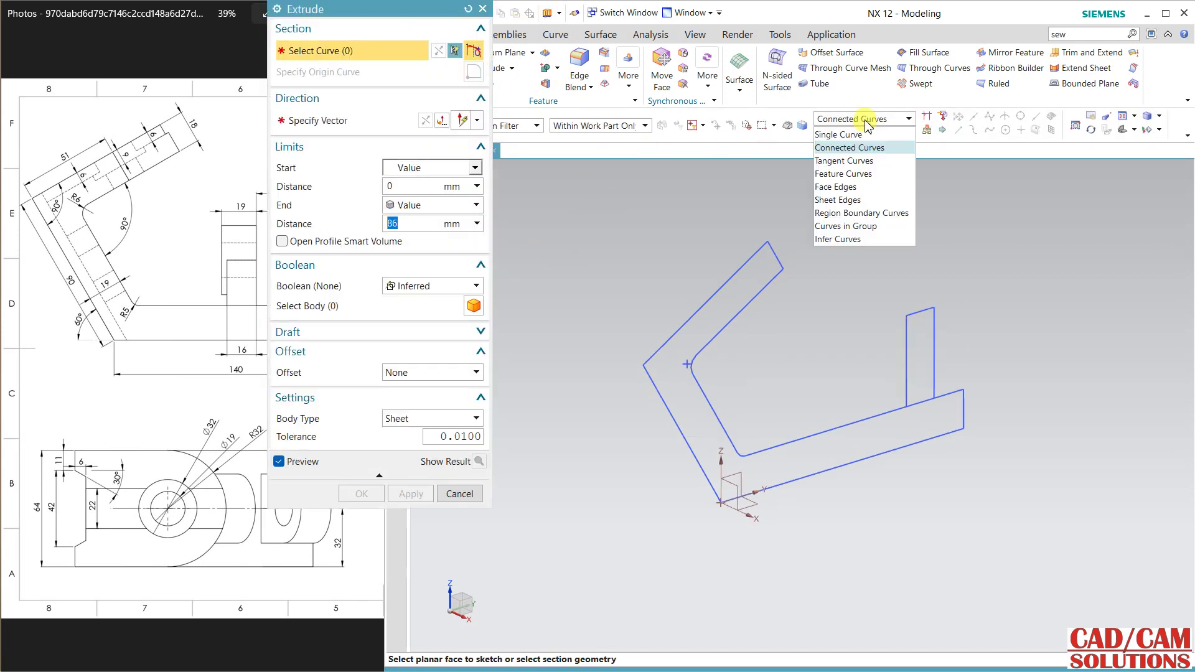
pyautogui.click(867, 213)
pyautogui.click(688, 311)
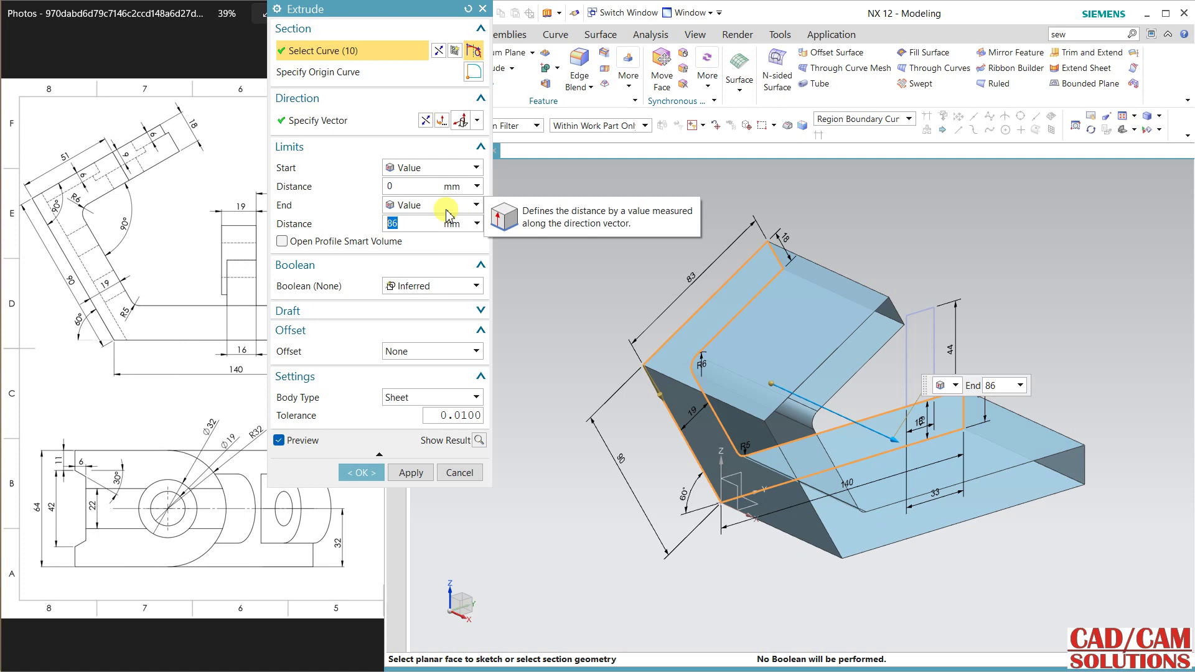
pyautogui.click(435, 397)
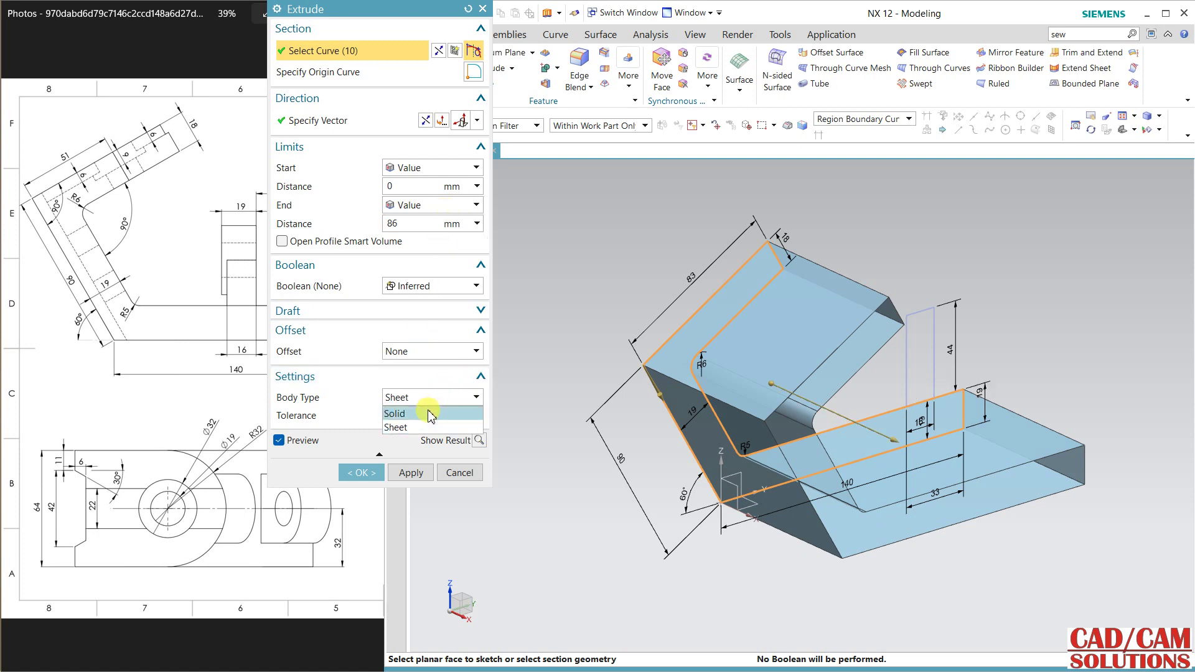
pyautogui.click(434, 413)
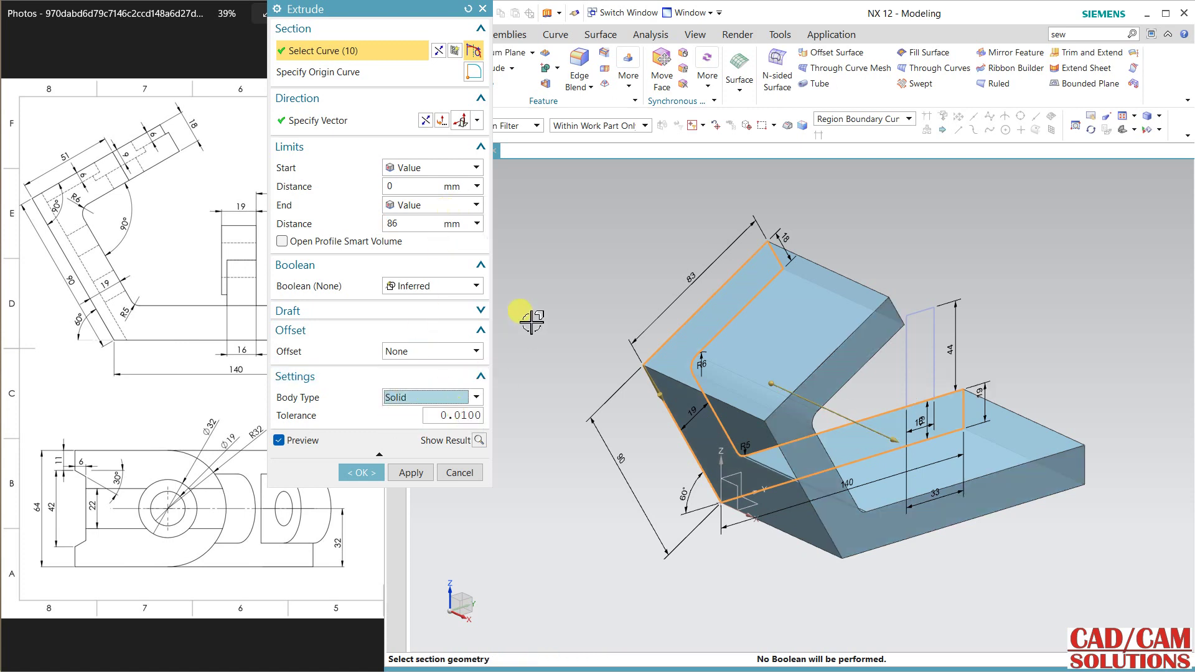
# Extrude the bent profile with a Symmetric Value end limit of 32 mm.
pyautogui.click(447, 208)
pyautogui.click(419, 232)
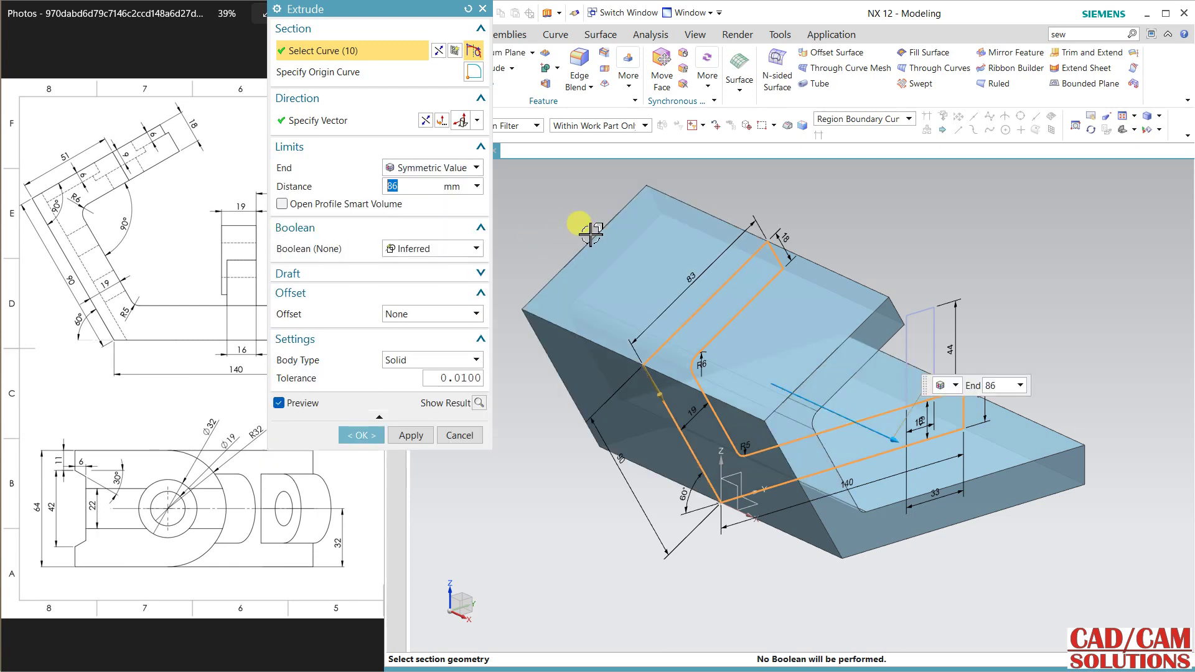
pyautogui.moveTo(873, 251)
pyautogui.mouseDown(button='middle')
pyautogui.moveTo(838, 215)
pyautogui.moveTo(835, 227)
pyautogui.moveTo(869, 244)
pyautogui.mouseUp(button='middle')
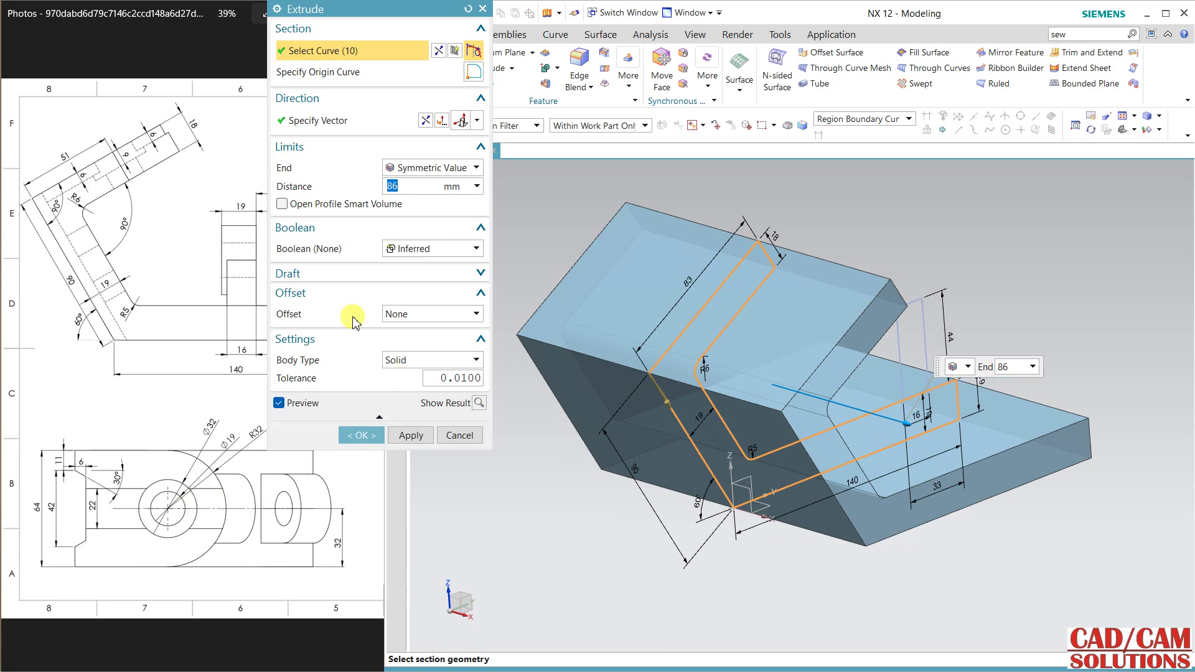
pyautogui.press('Return')
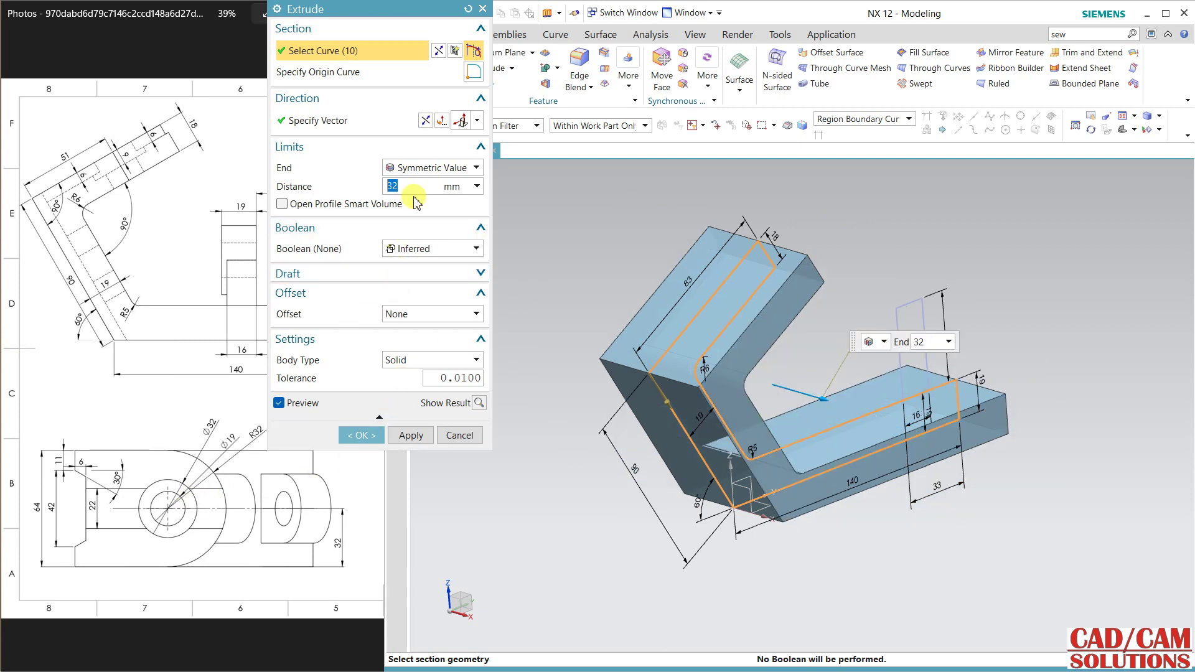
pyautogui.click(411, 435)
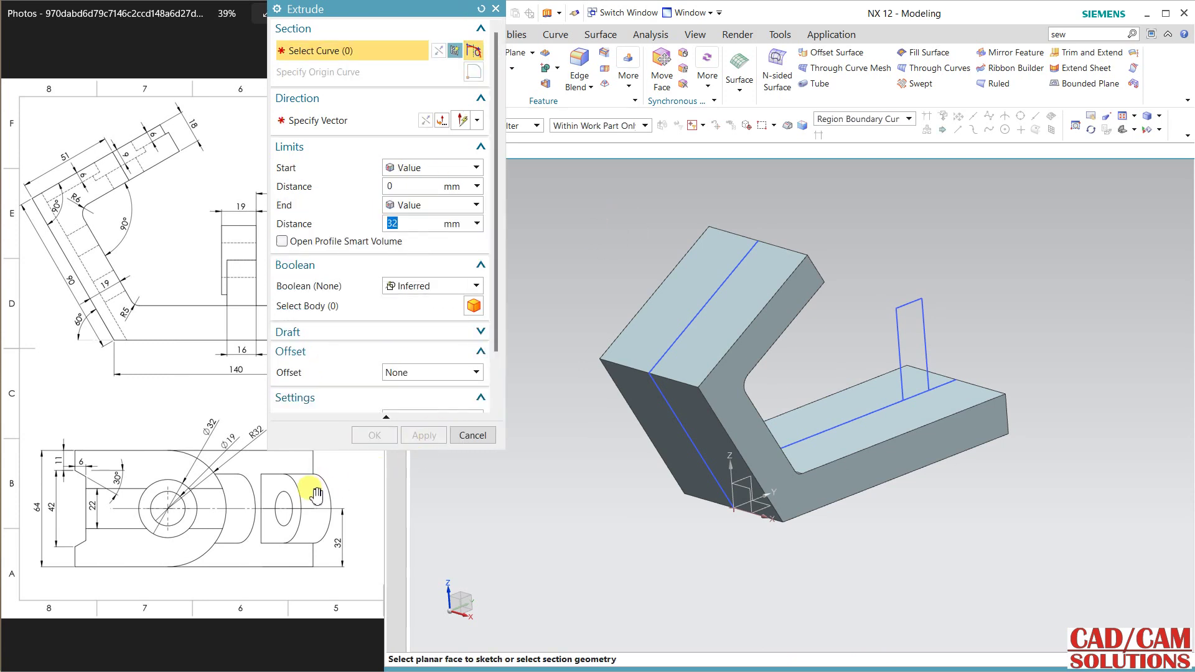
# Extrude the upright lug's rectangle with a Symmetric Value end limit of 19 mm and the Solid body type.
pyautogui.click(229, 487)
pyautogui.hscroll(5, 209, 420)
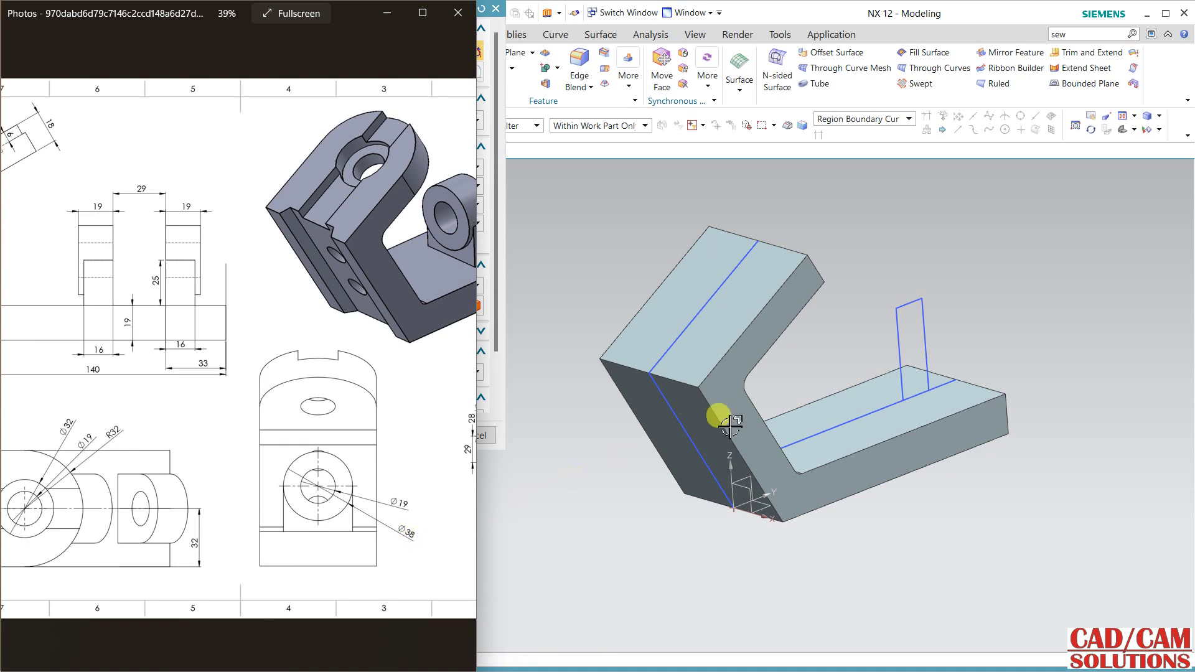
pyautogui.click(904, 315)
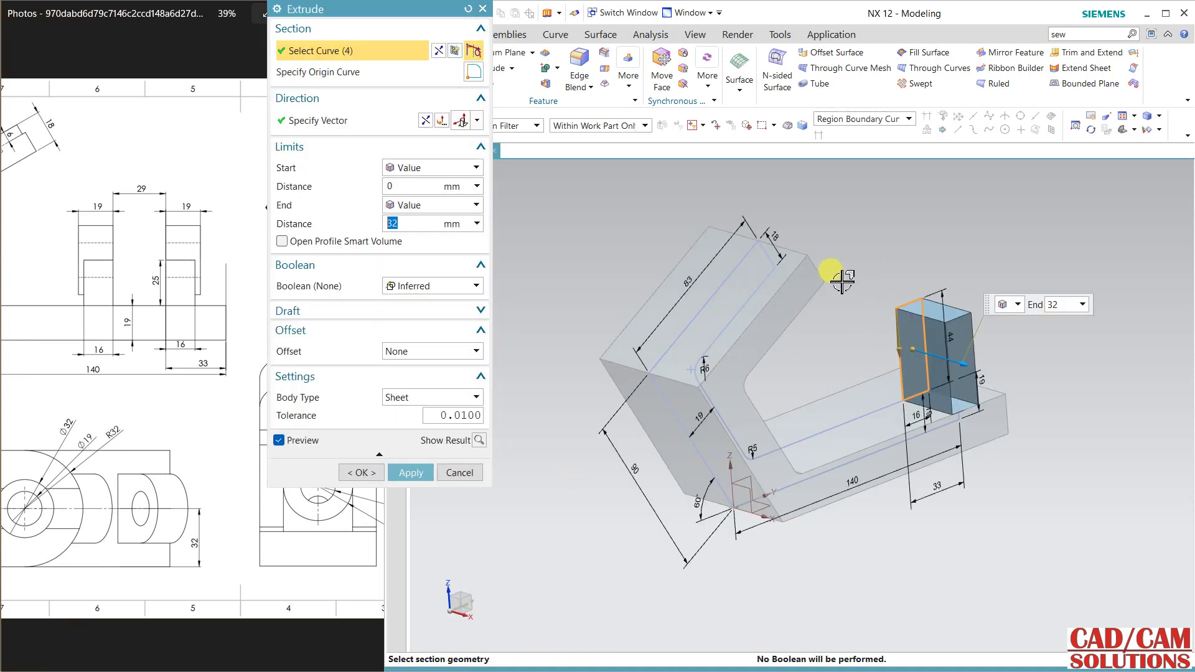
pyautogui.write('19')
pyautogui.press('Return')
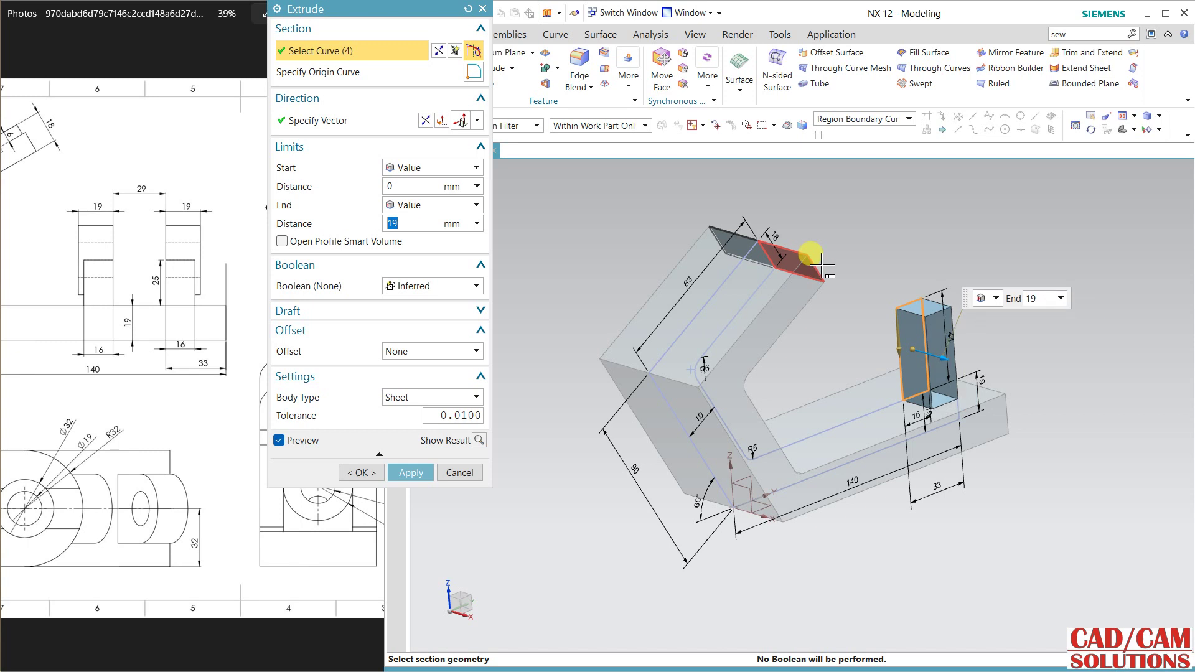
pyautogui.click(429, 208)
pyautogui.click(427, 234)
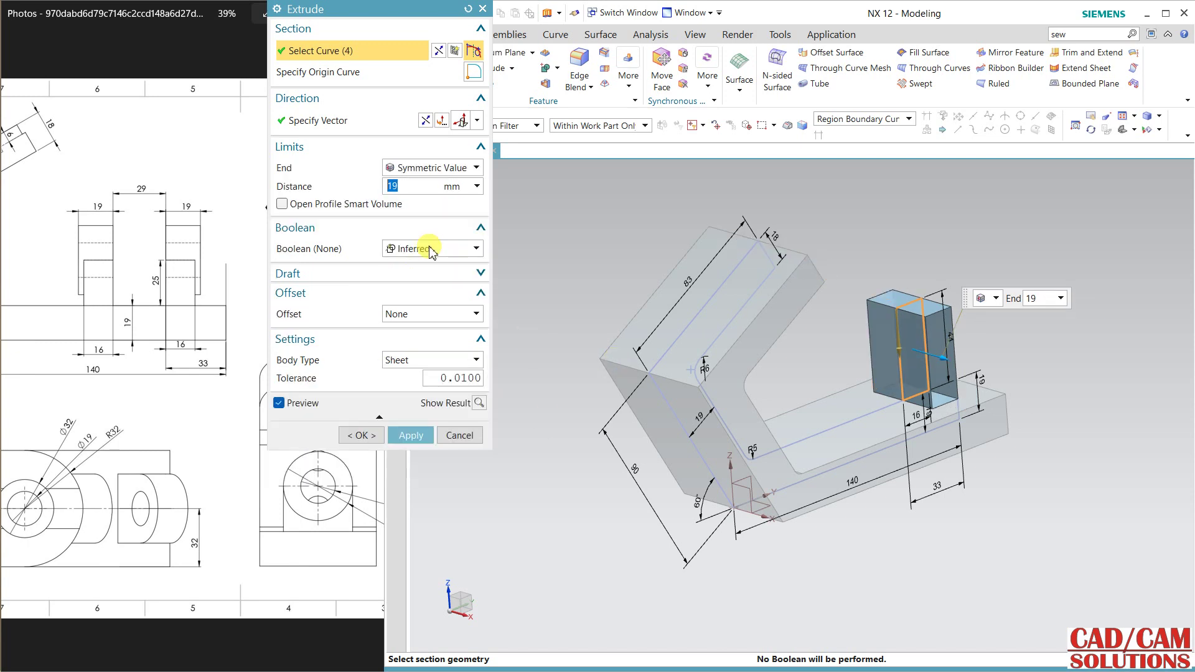
pyautogui.click(415, 364)
pyautogui.click(414, 378)
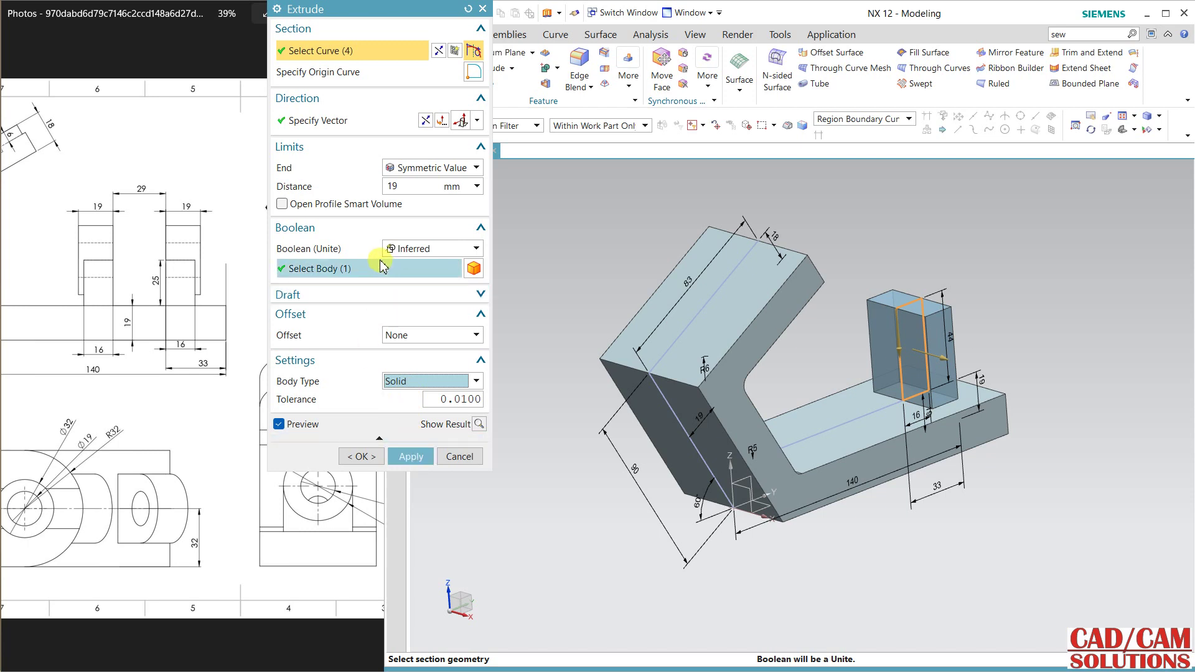
pyautogui.click(362, 457)
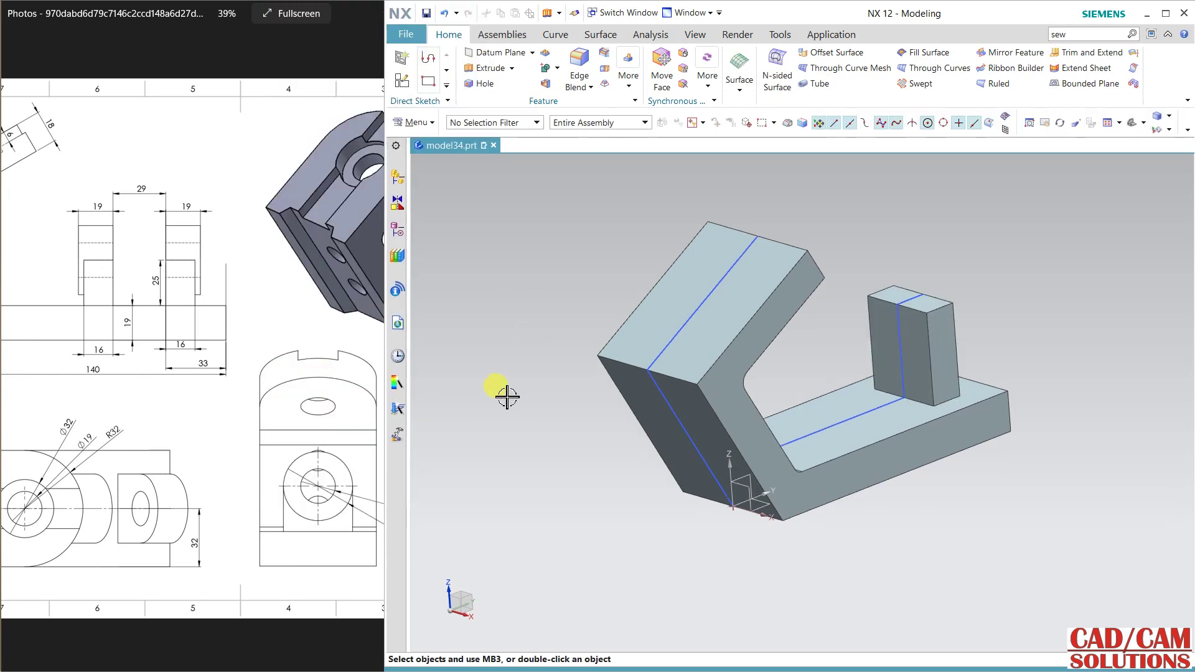
# Set the default body type in the modeling preferences to Solid.
pyautogui.click(414, 123)
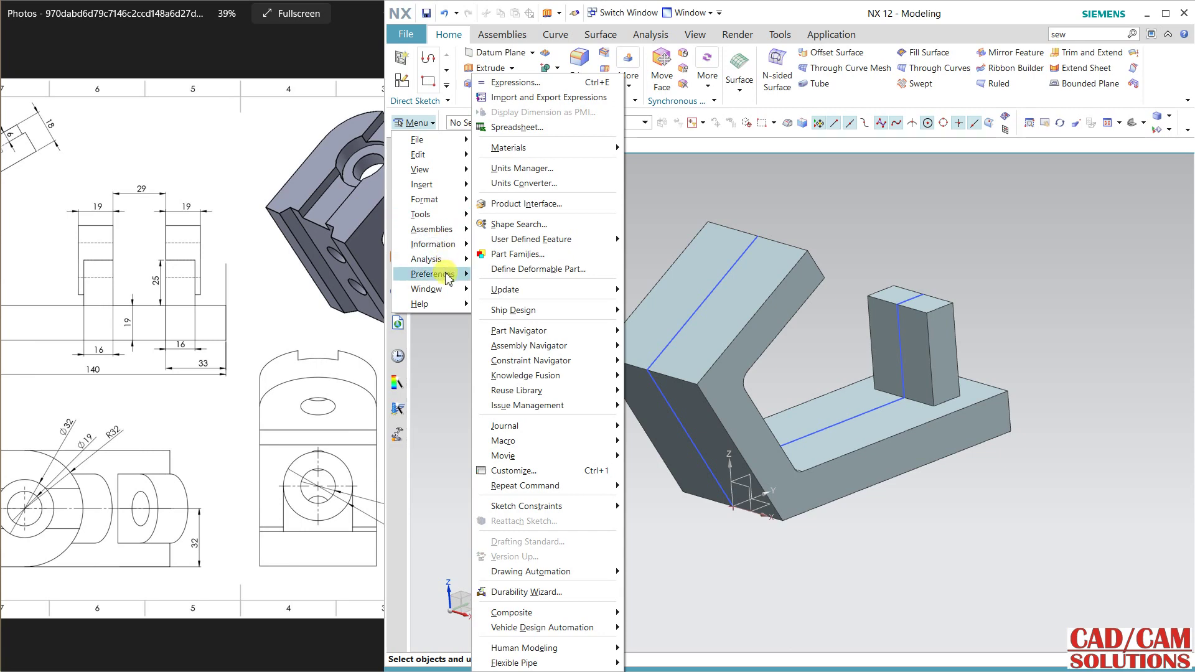
pyautogui.moveTo(448, 277)
pyautogui.click(532, 270)
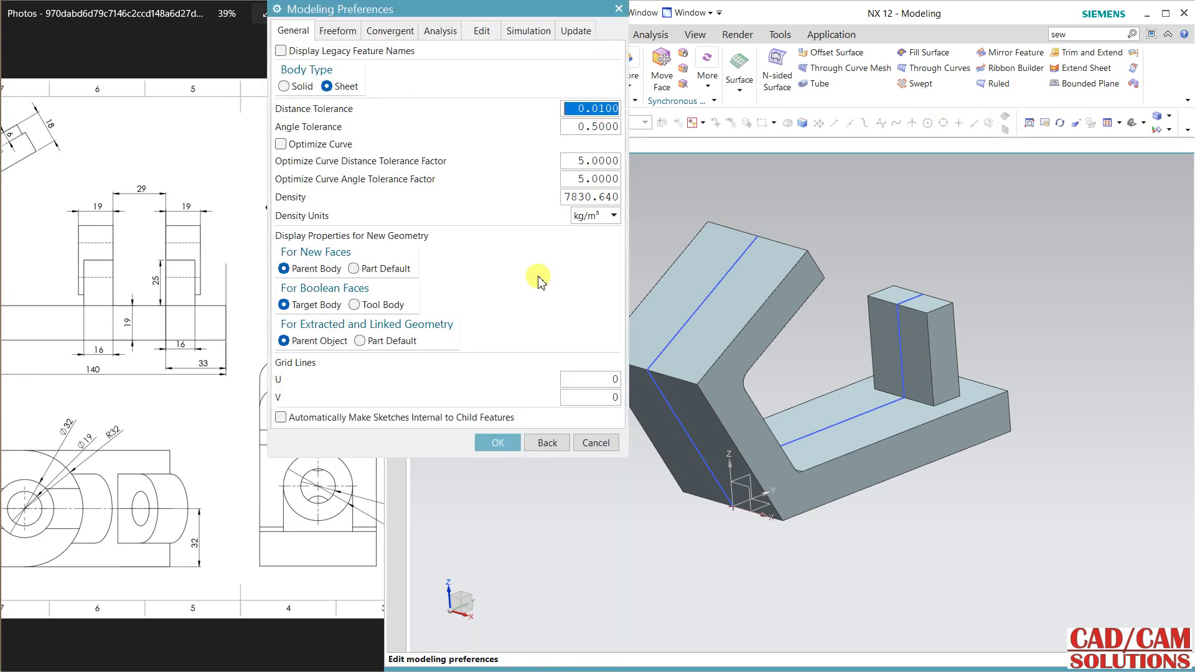
pyautogui.click(284, 87)
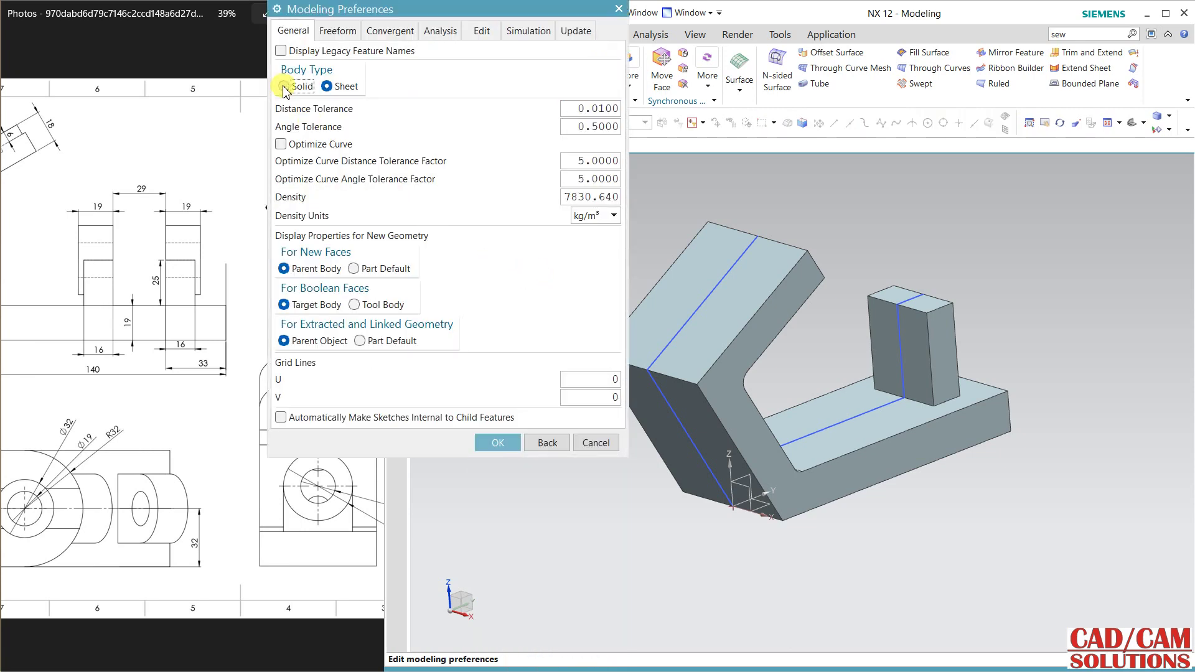
pyautogui.click(498, 443)
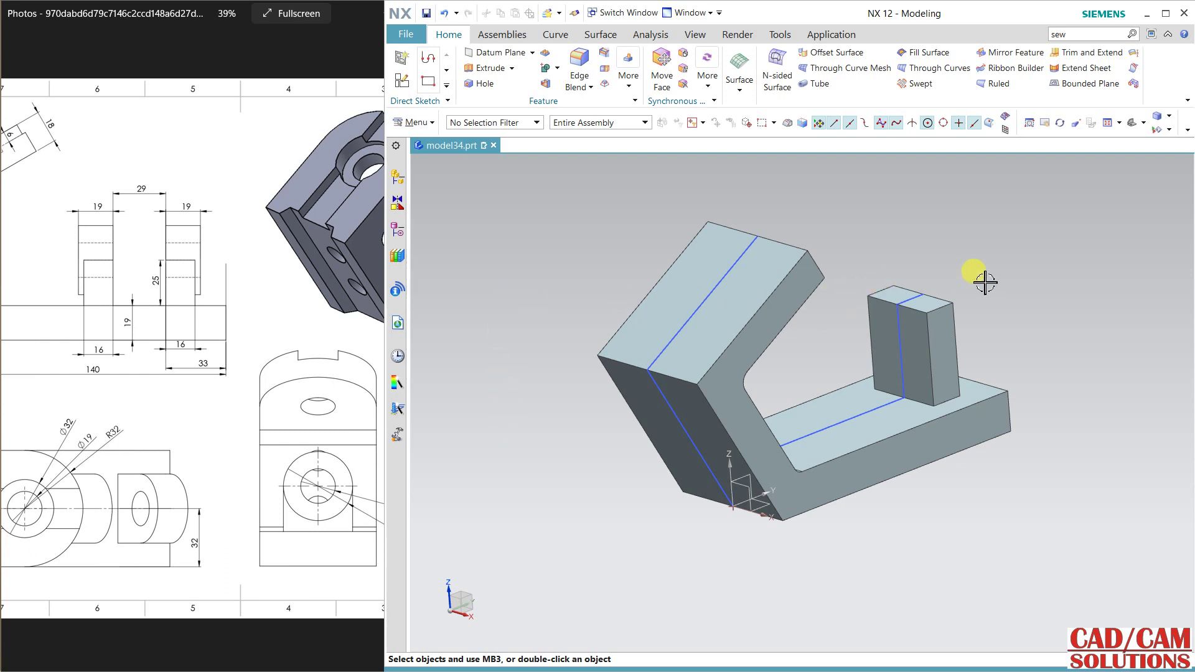
# Round the two corner edges at the free end of the upper leg with a 32 mm Edge Blend.
pyautogui.click(581, 62)
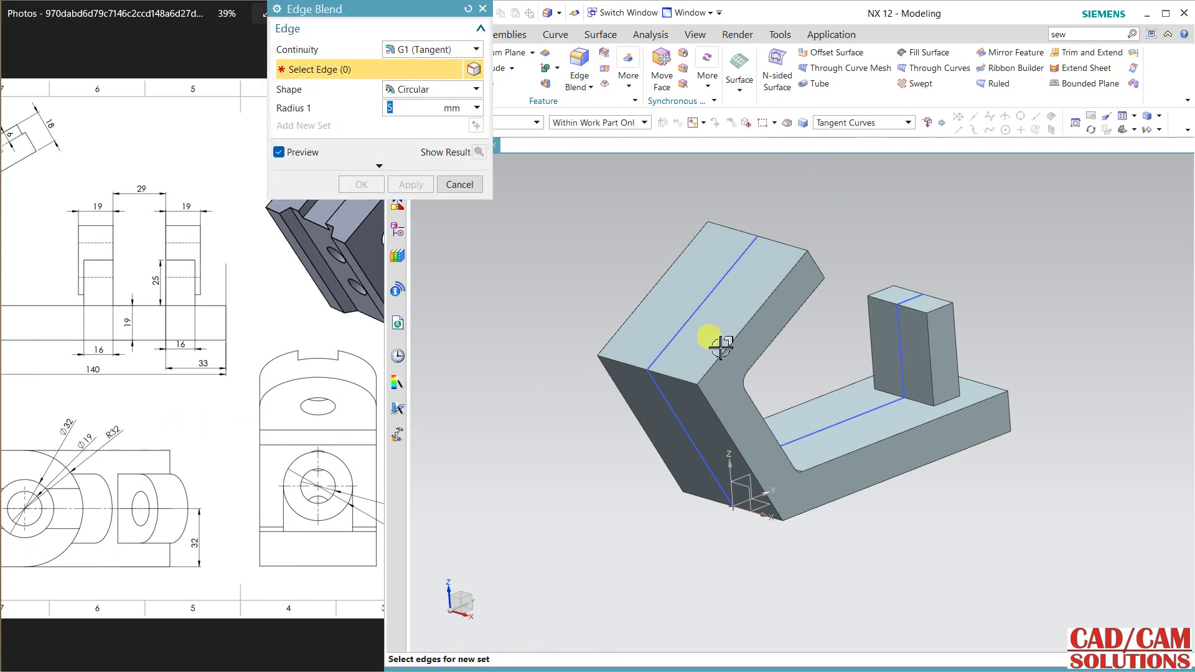
pyautogui.click(819, 264)
pyautogui.moveTo(809, 240); pyautogui.dragTo(891, 236, button='middle')
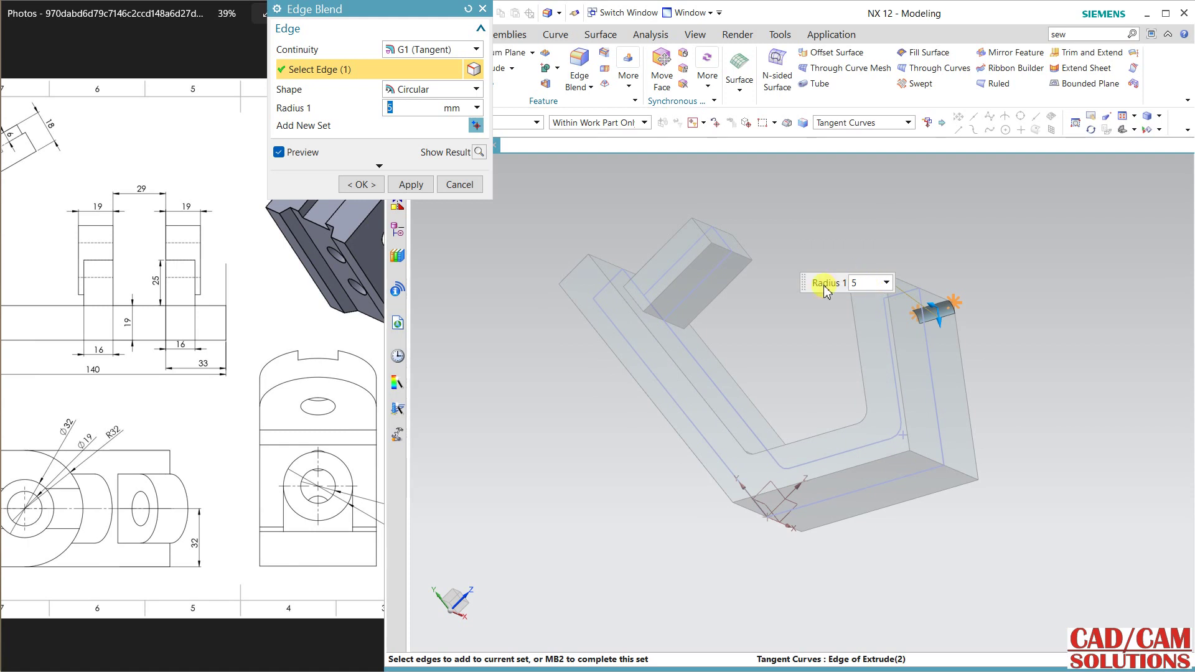
pyautogui.click(862, 287)
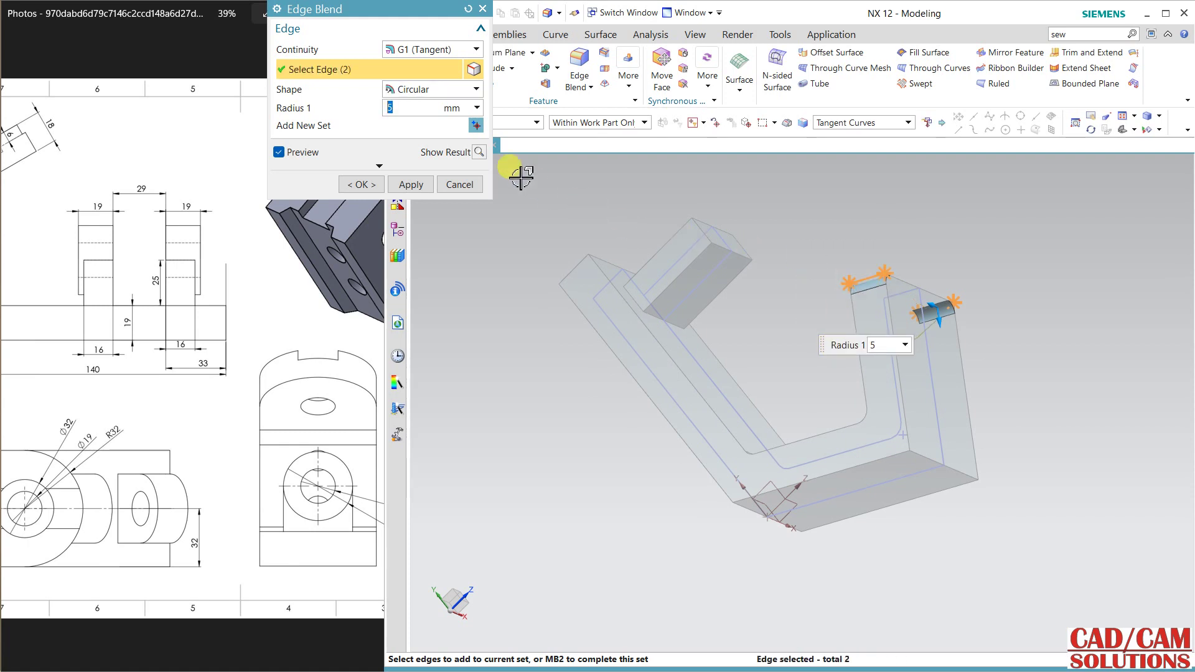
pyautogui.write('2')
pyautogui.press('Return')
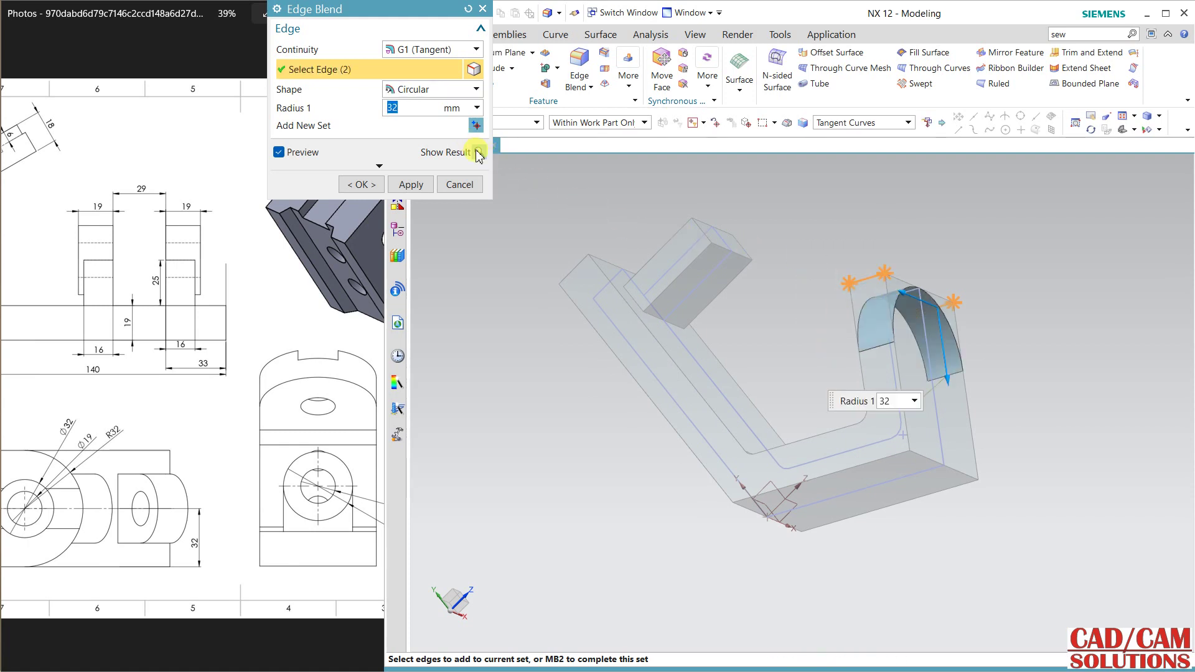
pyautogui.click(410, 185)
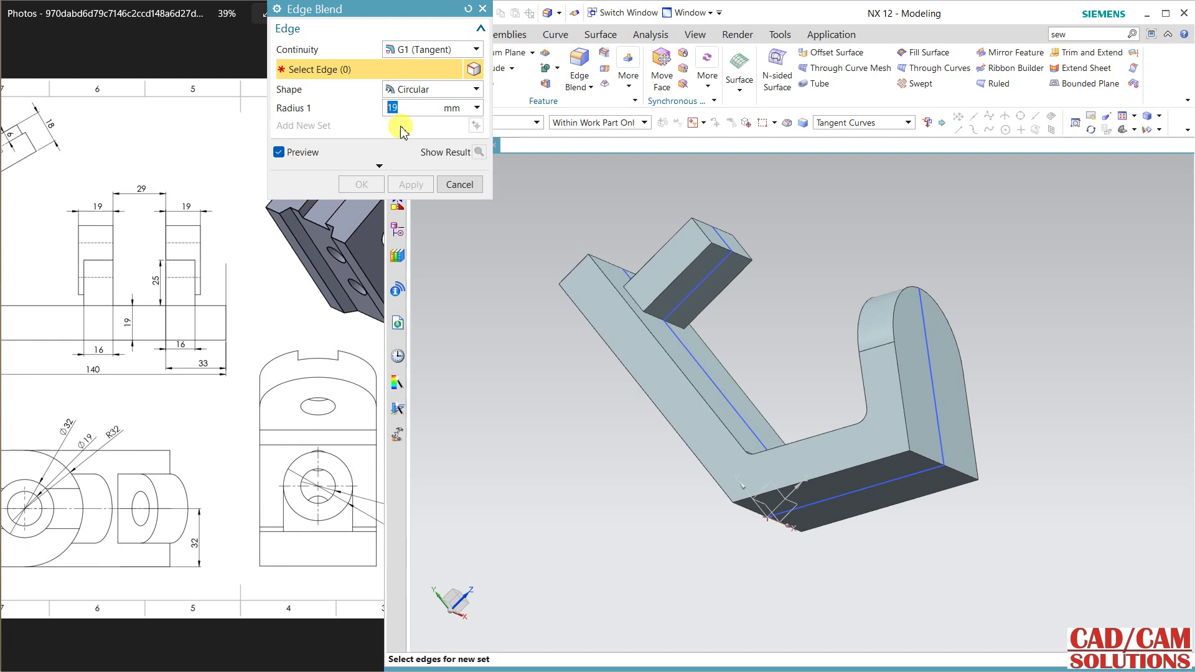
# Round the two upper edges of the upright lug with a 19 mm Edge Blend.
pyautogui.click(723, 240)
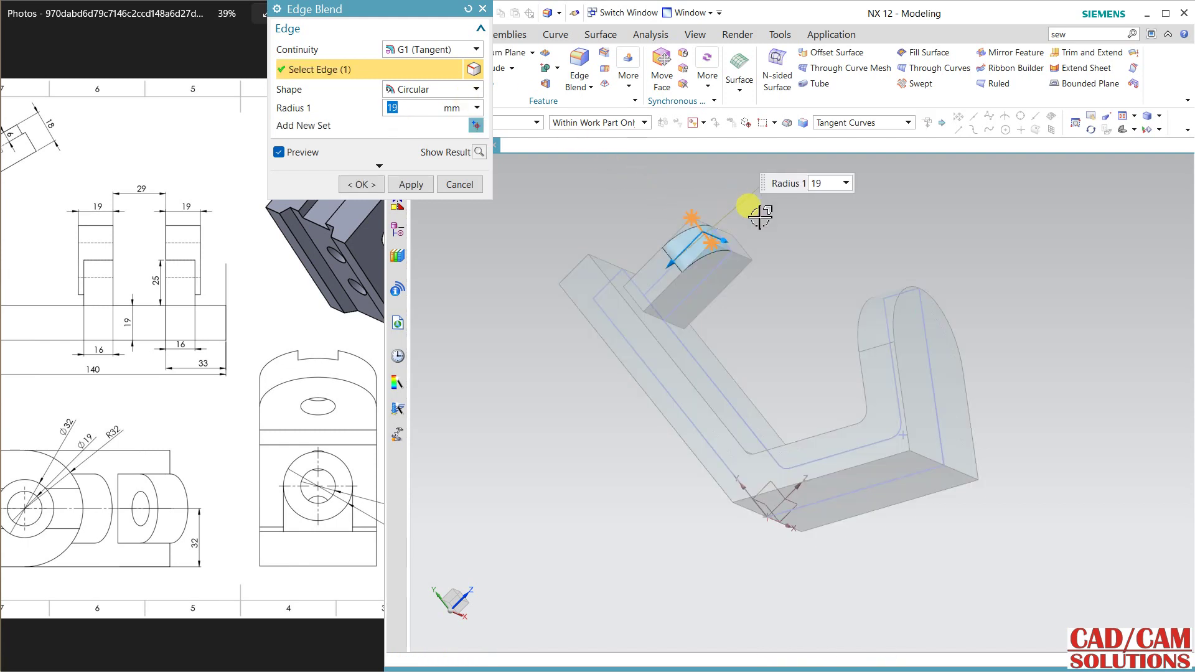
pyautogui.click(749, 247)
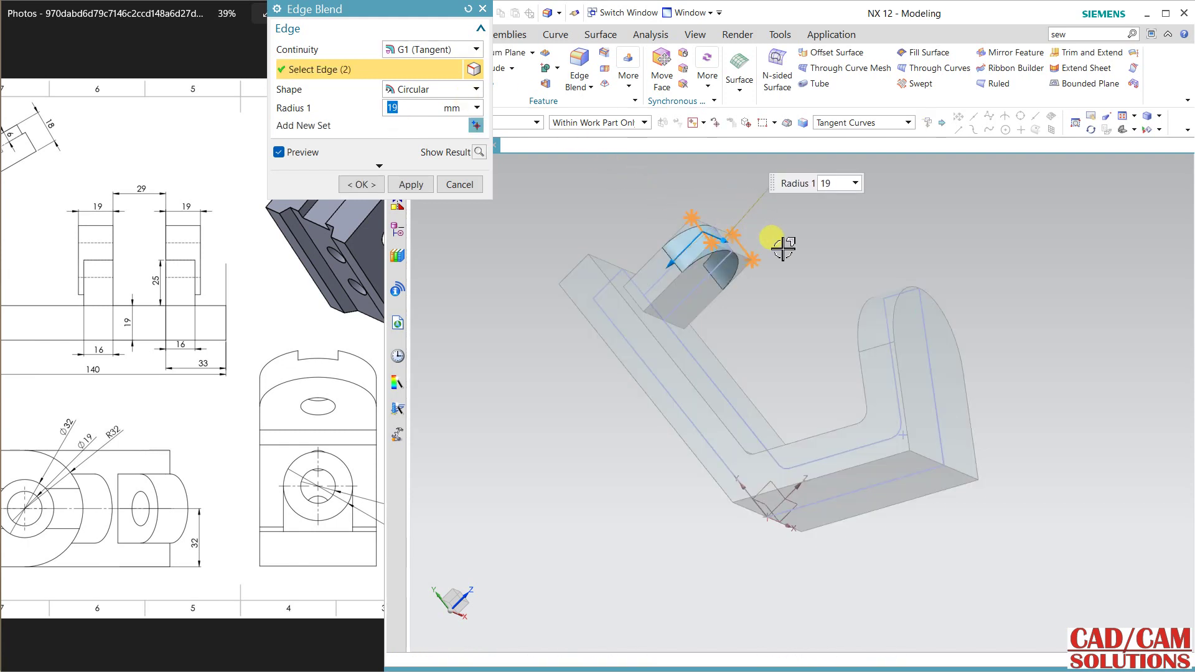
pyautogui.click(411, 185)
pyautogui.moveTo(1029, 309)
pyautogui.mouseDown(button='middle')
pyautogui.moveTo(913, 267)
pyautogui.moveTo(852, 263)
pyautogui.moveTo(895, 280)
pyautogui.mouseUp(button='middle')
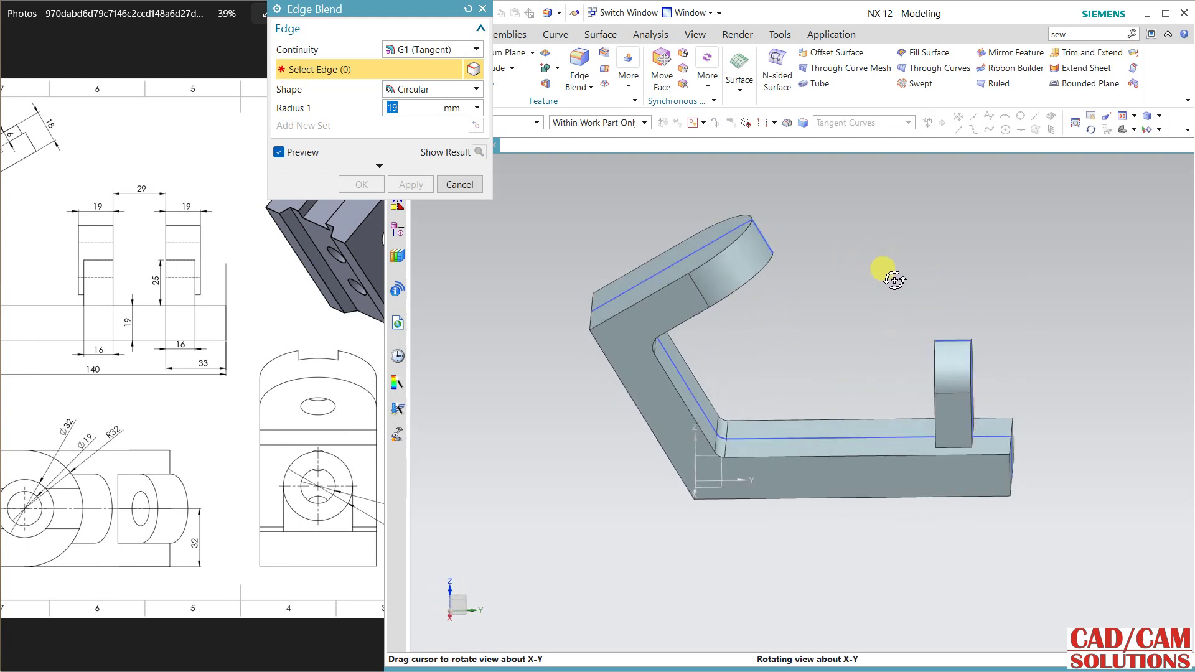
pyautogui.click(459, 183)
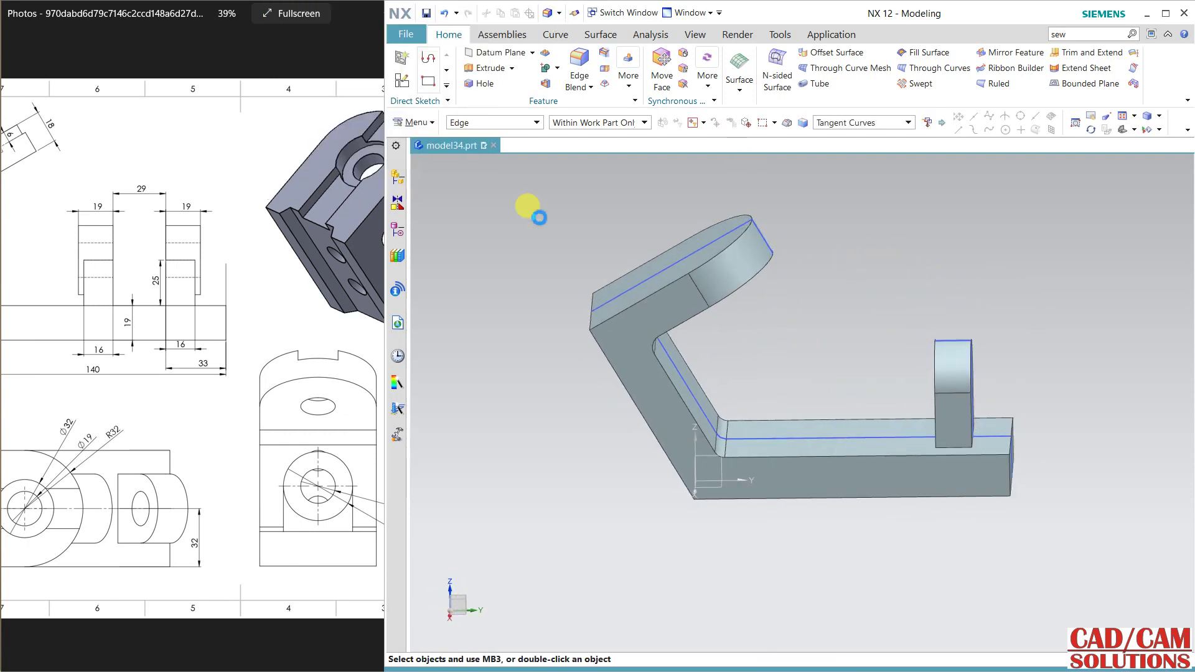
# Place a counterbored General Hole at the centre of the upper leg's rounded end, normal to its top face.
pyautogui.moveTo(805, 301)
pyautogui.mouseDown(button='middle')
pyautogui.moveTo(832, 319)
pyautogui.moveTo(795, 305)
pyautogui.mouseUp(button='middle')
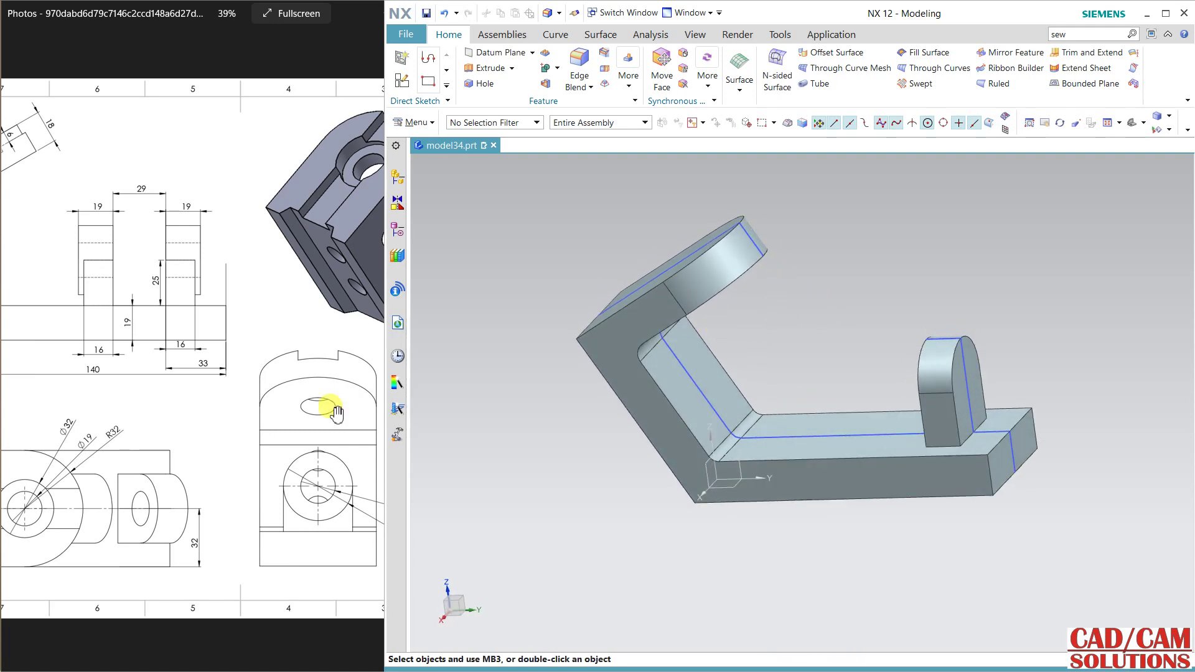
pyautogui.click(168, 367)
pyautogui.moveTo(169, 368); pyautogui.dragTo(248, 382)
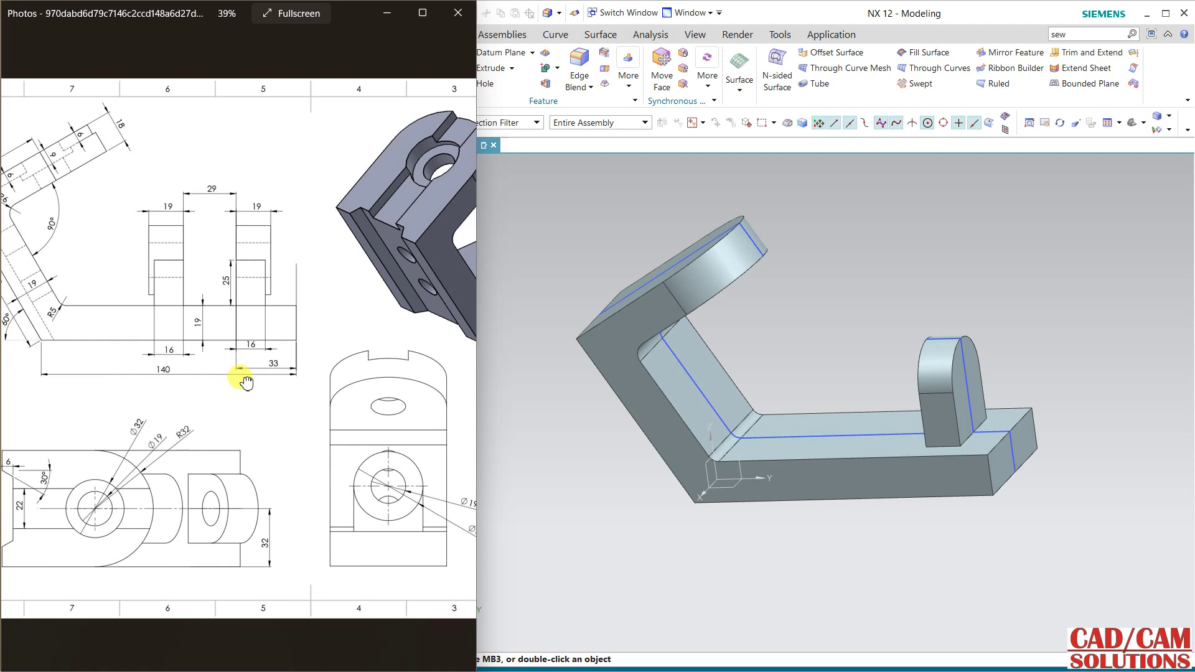
pyautogui.moveTo(247, 382); pyautogui.dragTo(207, 385)
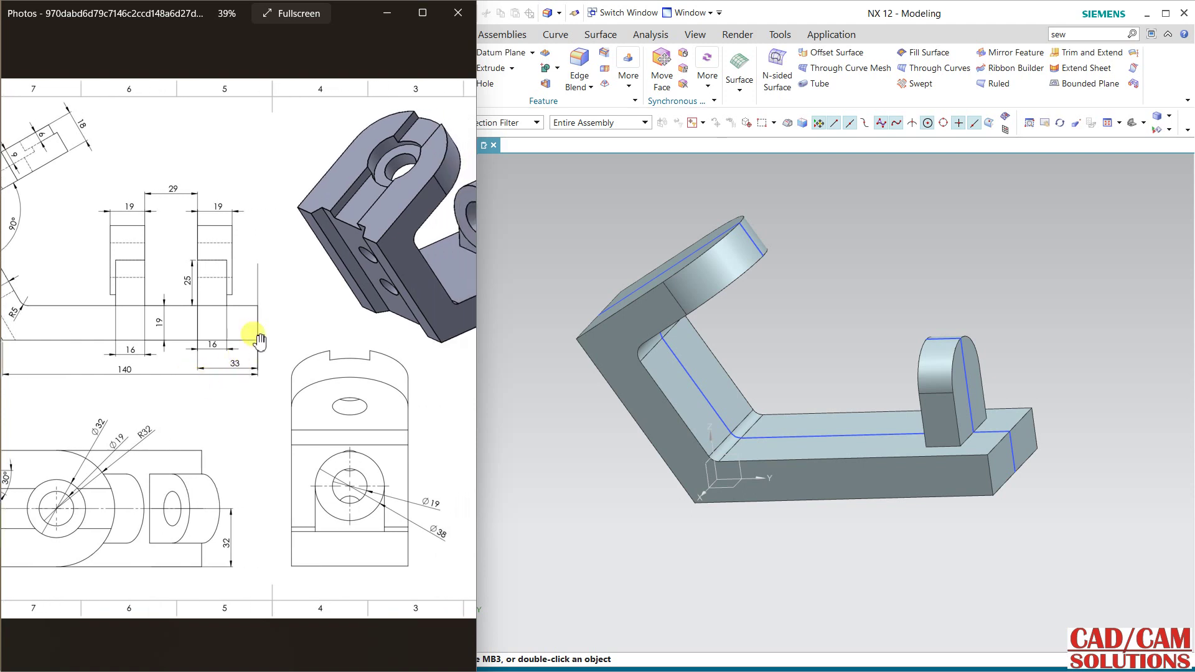
pyautogui.moveTo(214, 233); pyautogui.dragTo(274, 241)
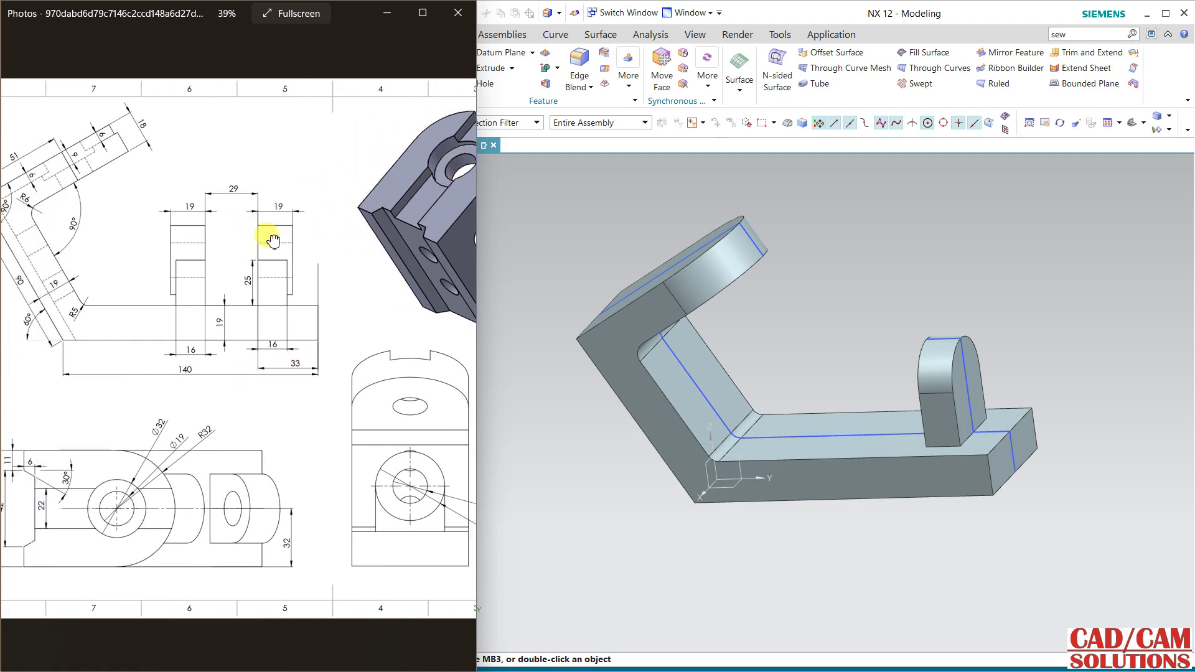
pyautogui.click(644, 168)
pyautogui.click(488, 84)
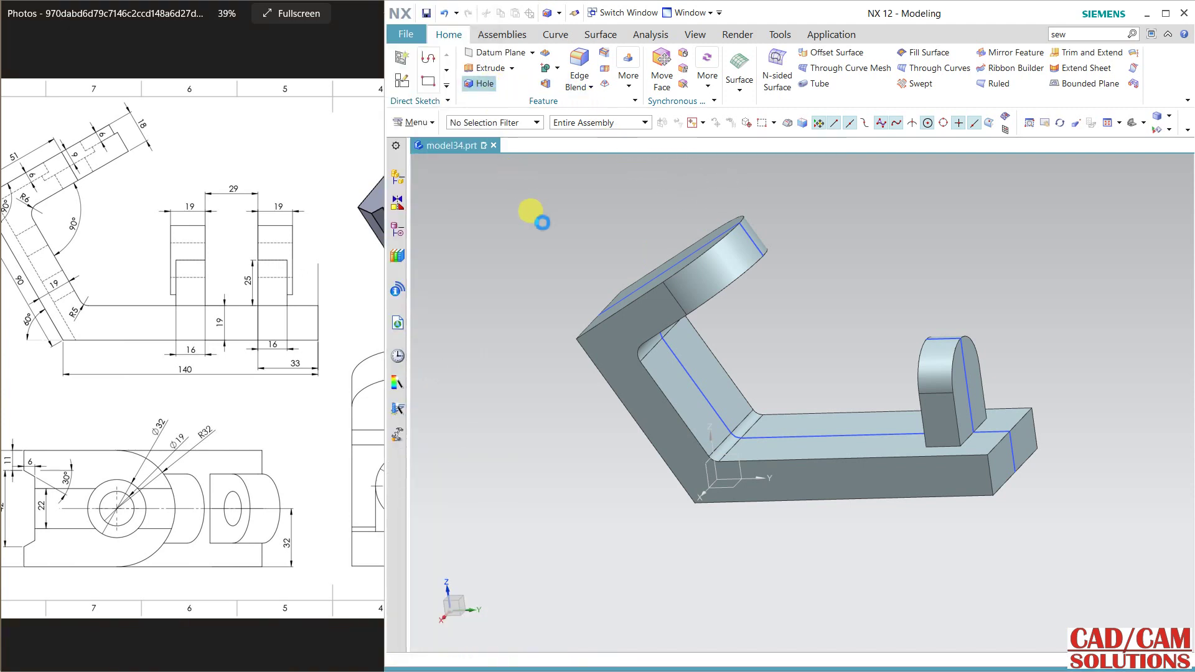
pyautogui.moveTo(634, 241); pyautogui.dragTo(716, 259, button='middle')
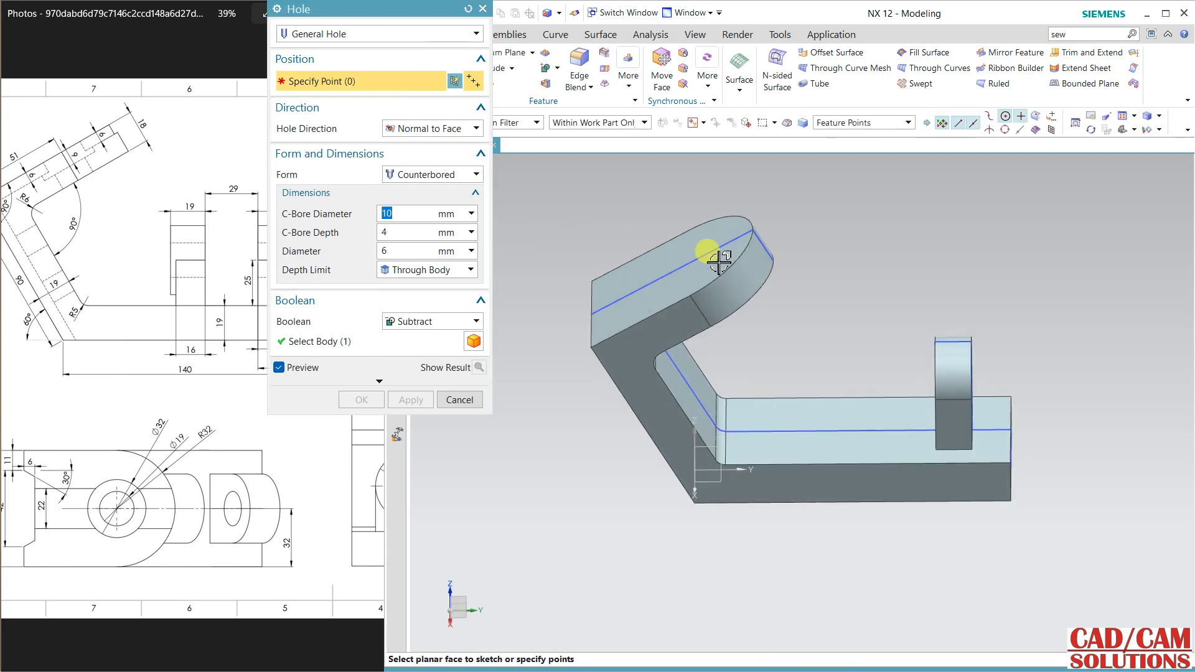
pyautogui.click(726, 262)
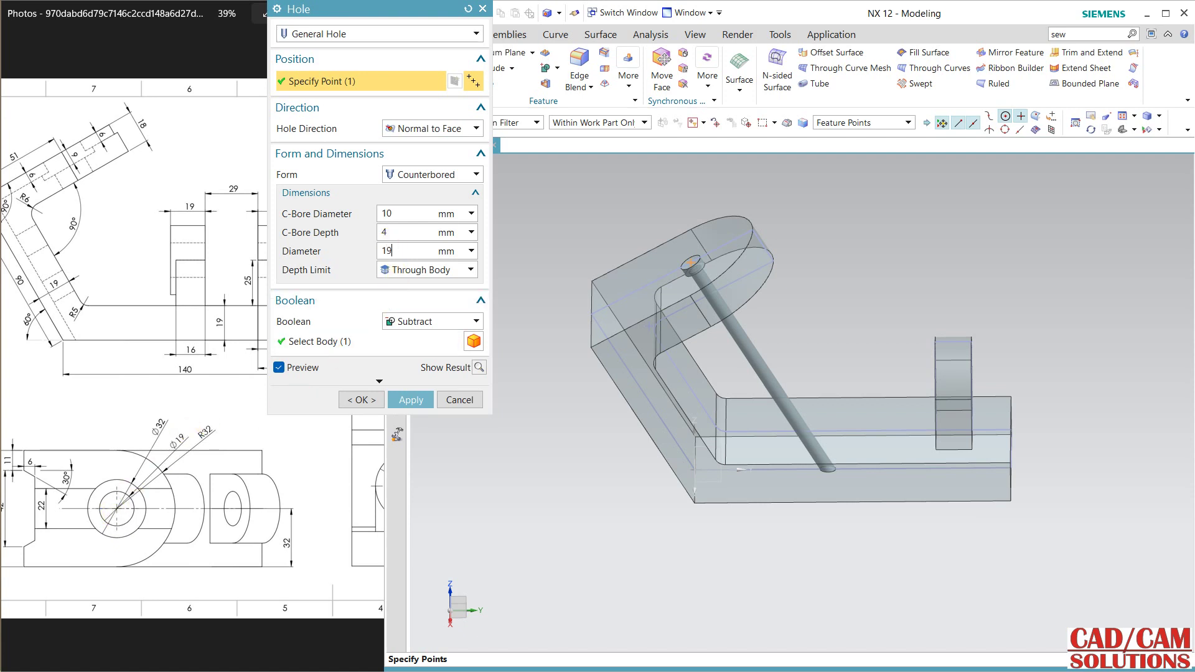
# Create the counterbored hole with a 19 mm diameter, 32 mm C-bore diameter, 9 mm C-bore depth and a Value depth limit of 35 mm.
pyautogui.doubleClick(393, 251)
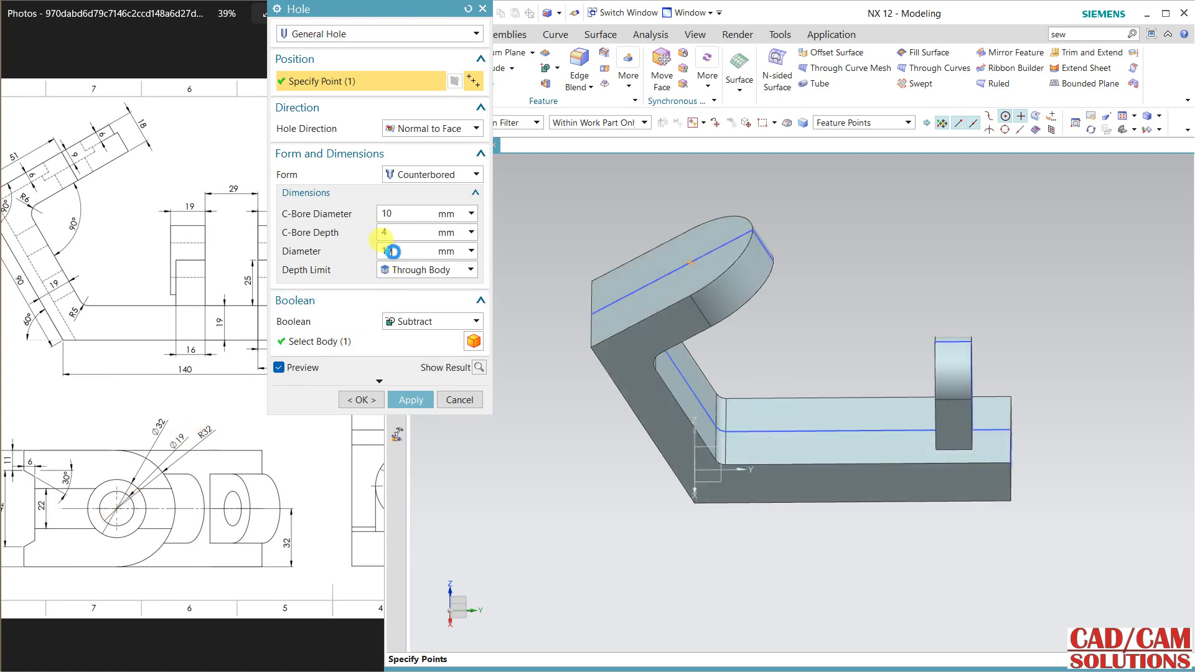
pyautogui.doubleClick(405, 215)
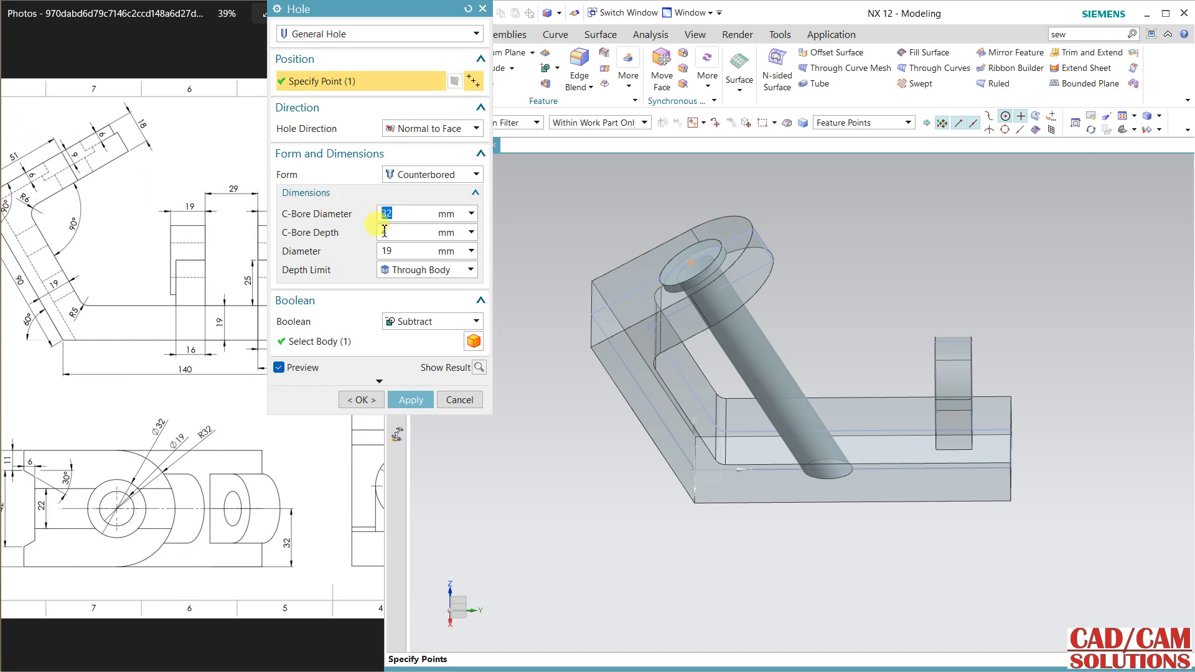
pyautogui.doubleClick(405, 233)
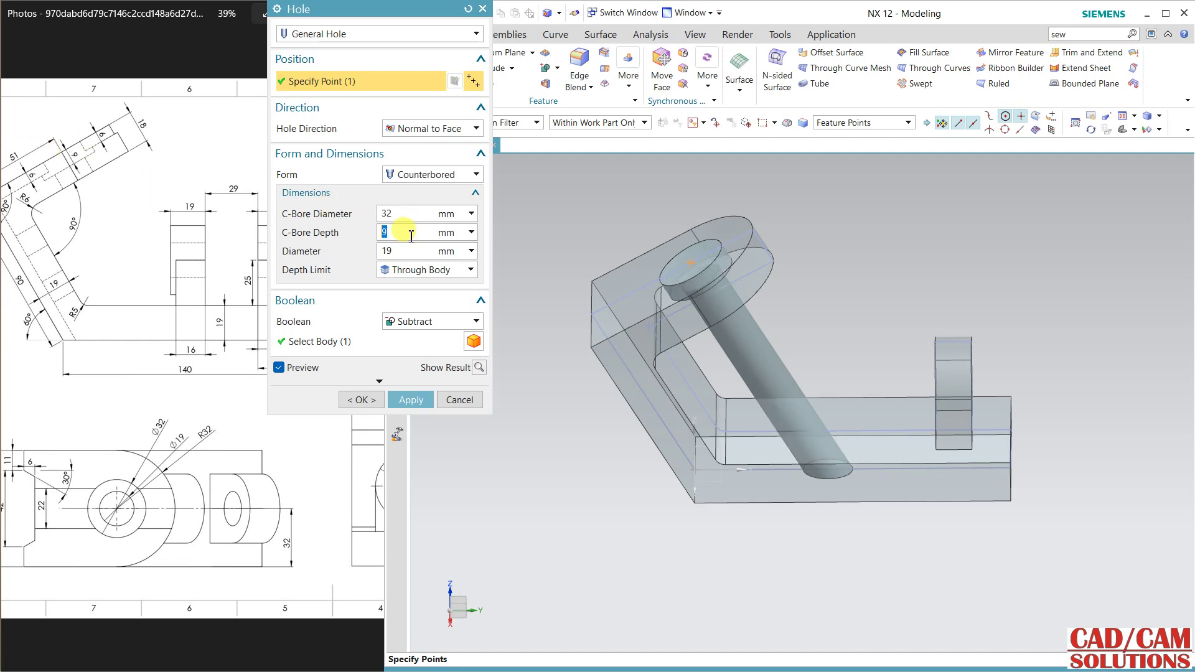
pyautogui.click(418, 274)
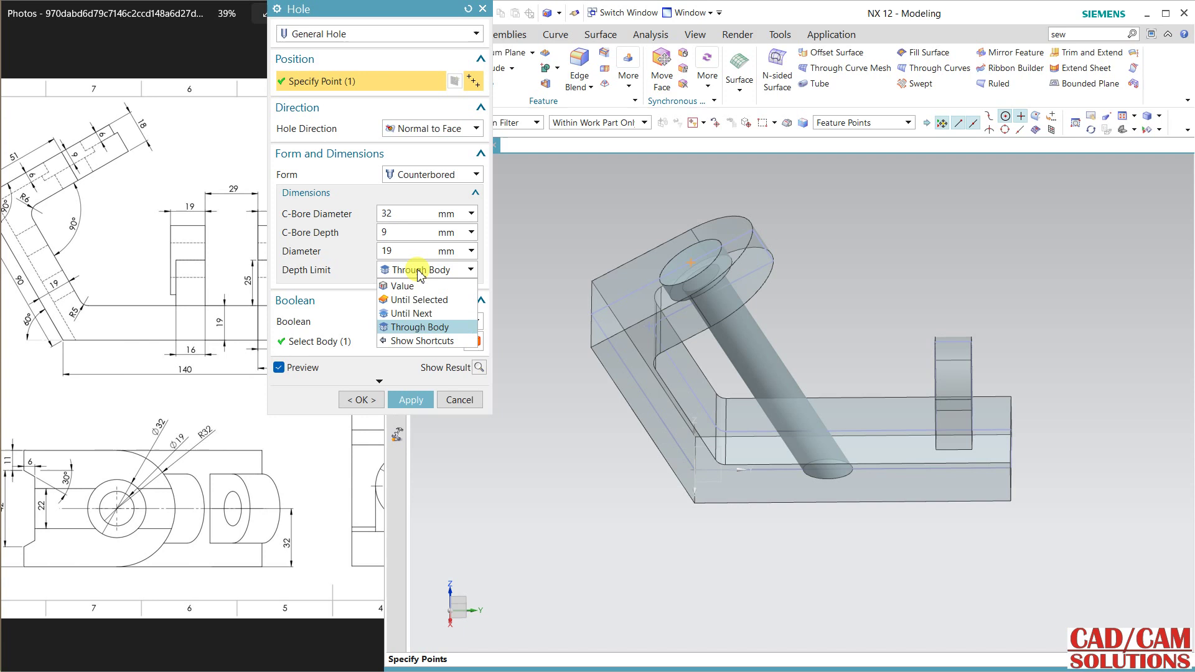
pyautogui.click(402, 287)
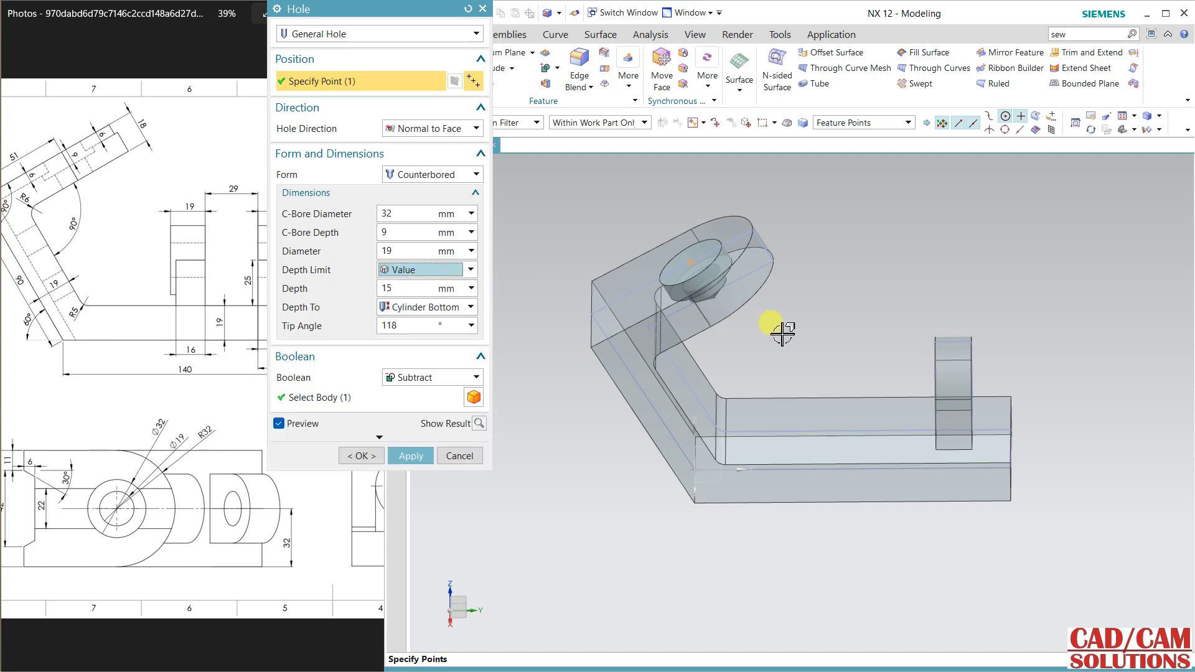
pyautogui.doubleClick(413, 291)
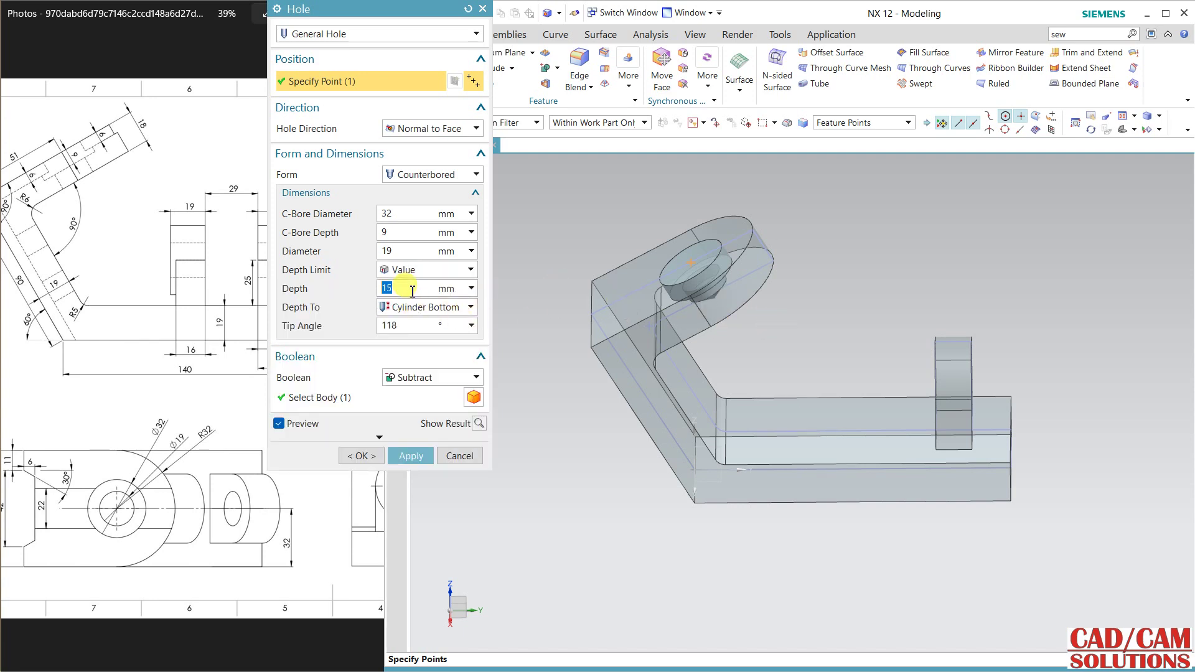
pyautogui.write('35')
pyautogui.press('Return')
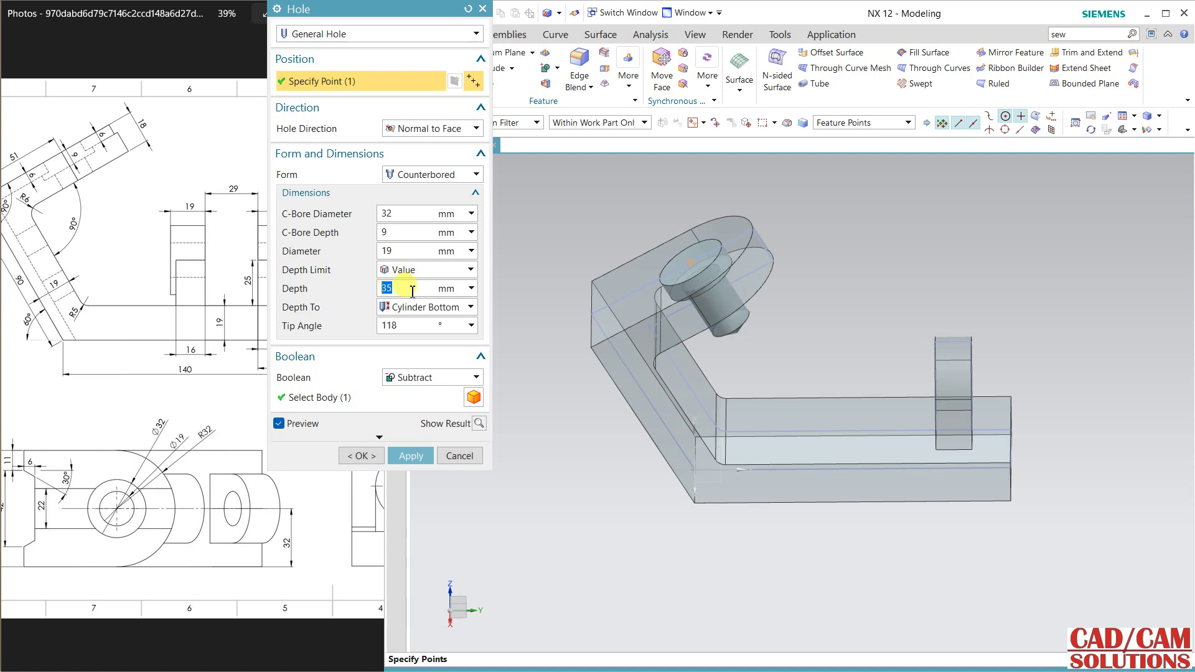
pyautogui.click(404, 455)
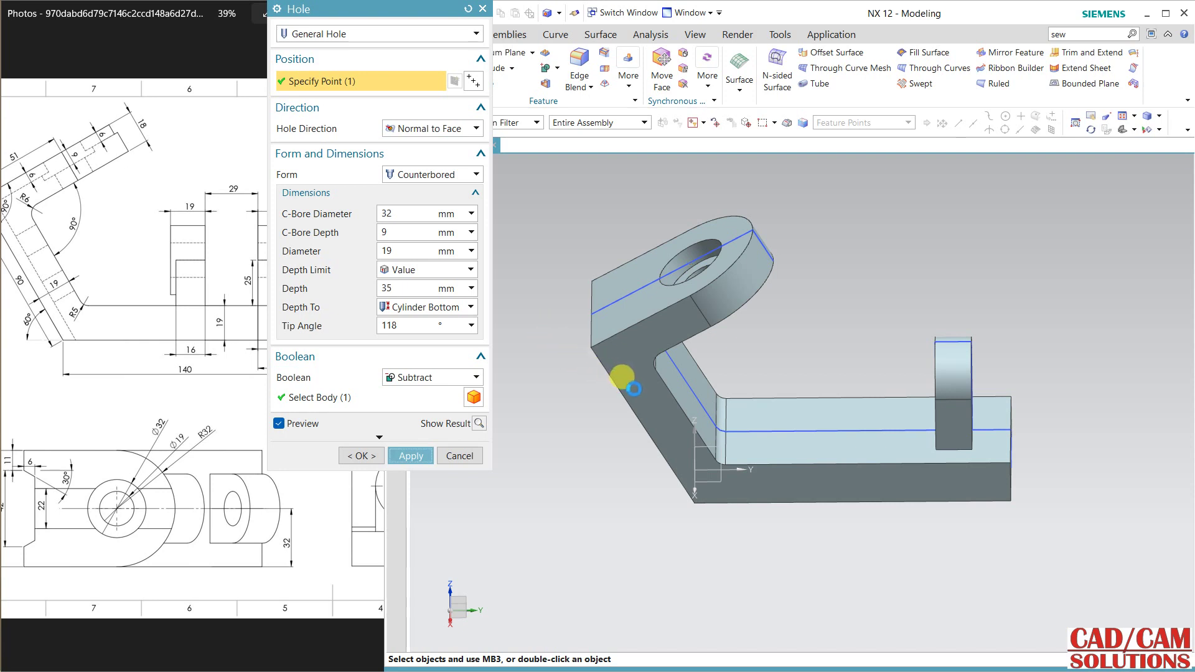
# Leave the Hole command and start an Extrude from the upper leg's top centre line, selected with the Single Curve rule.
pyautogui.moveTo(623, 386)
pyautogui.mouseDown(button='middle')
pyautogui.moveTo(609, 379)
pyautogui.moveTo(619, 378)
pyautogui.mouseUp(button='middle')
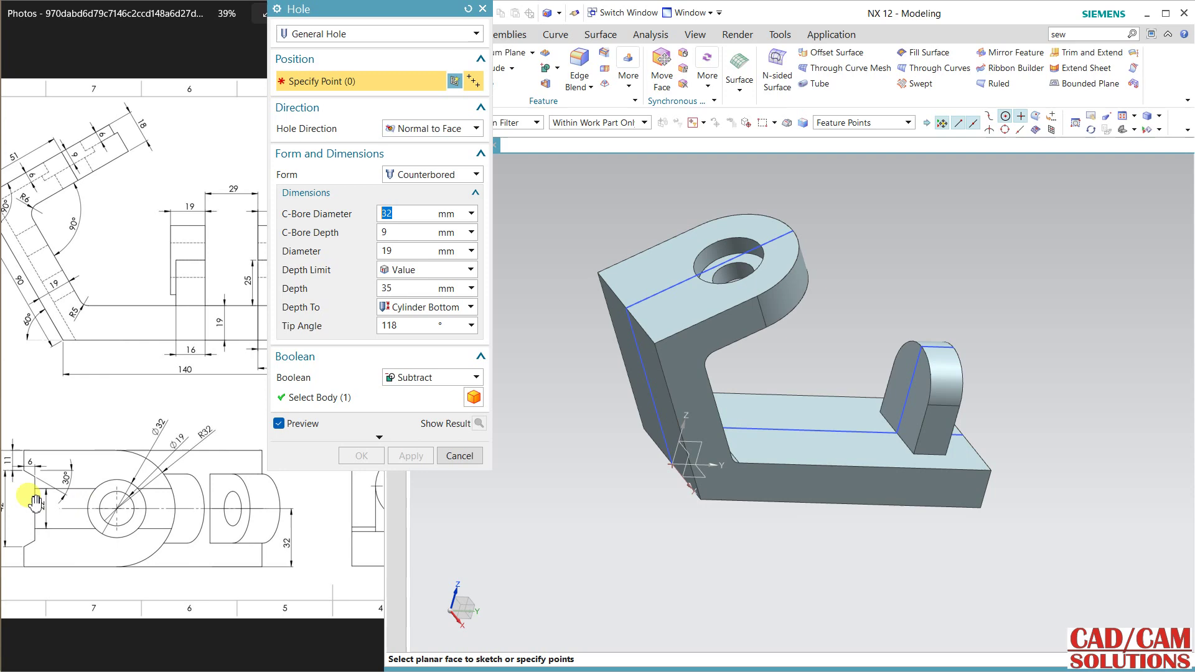
pyautogui.click(209, 342)
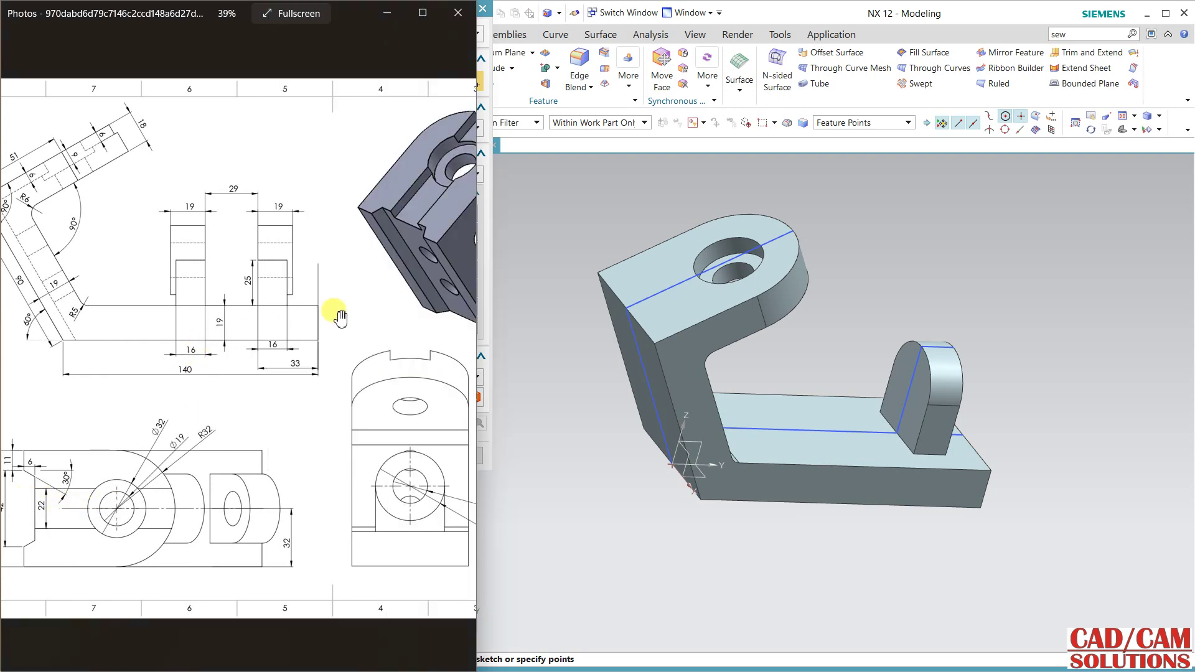
pyautogui.moveTo(339, 315); pyautogui.dragTo(262, 325)
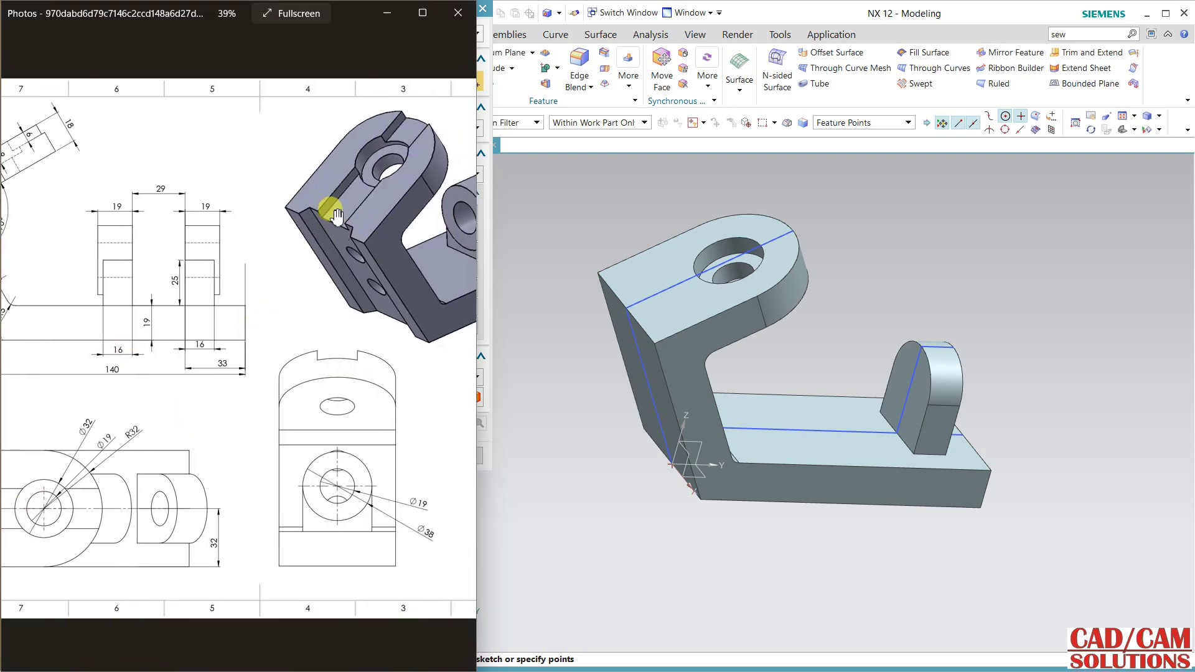
pyautogui.moveTo(139, 454); pyautogui.dragTo(250, 451)
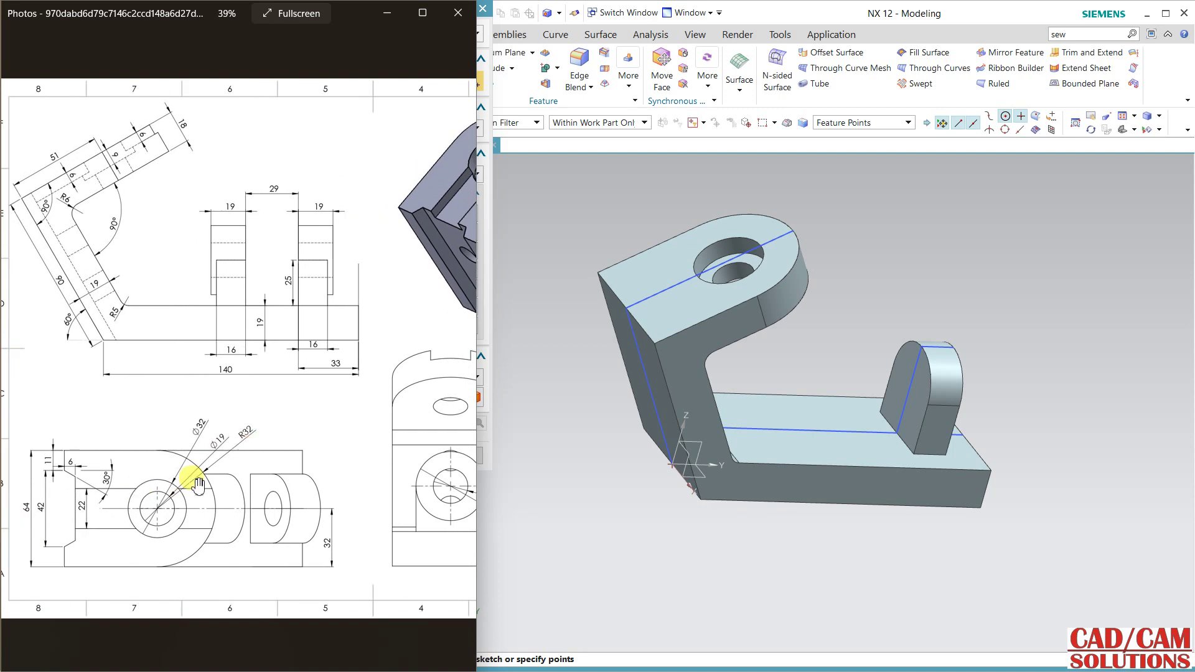
pyautogui.click(829, 210)
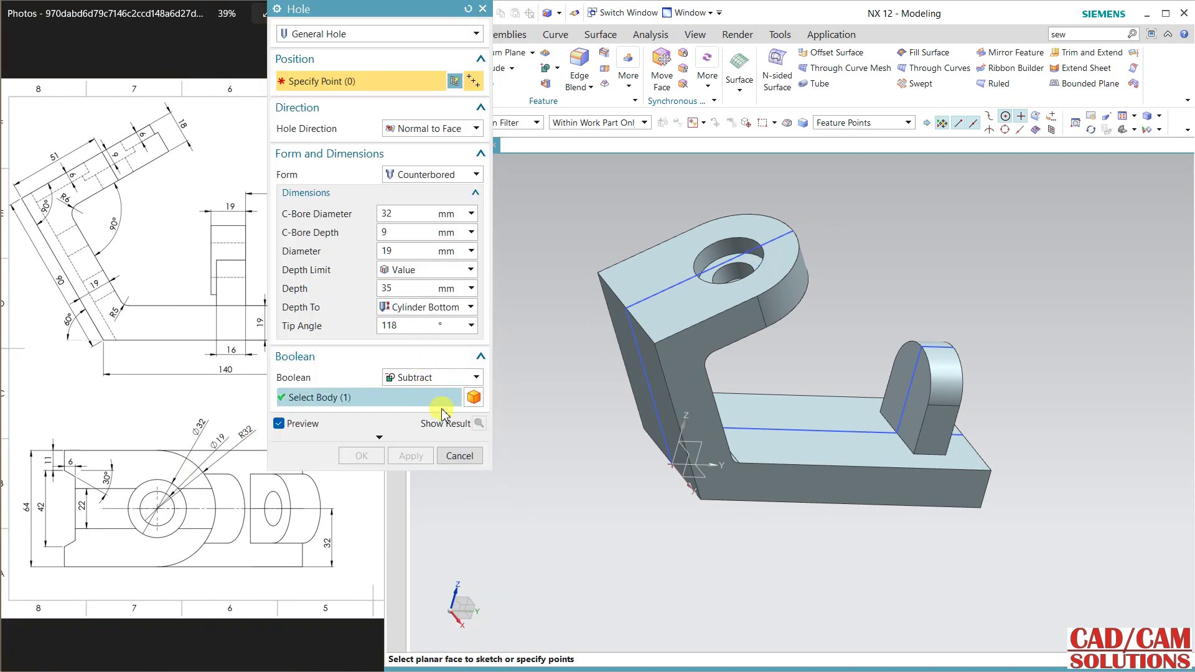
pyautogui.click(460, 455)
pyautogui.click(485, 72)
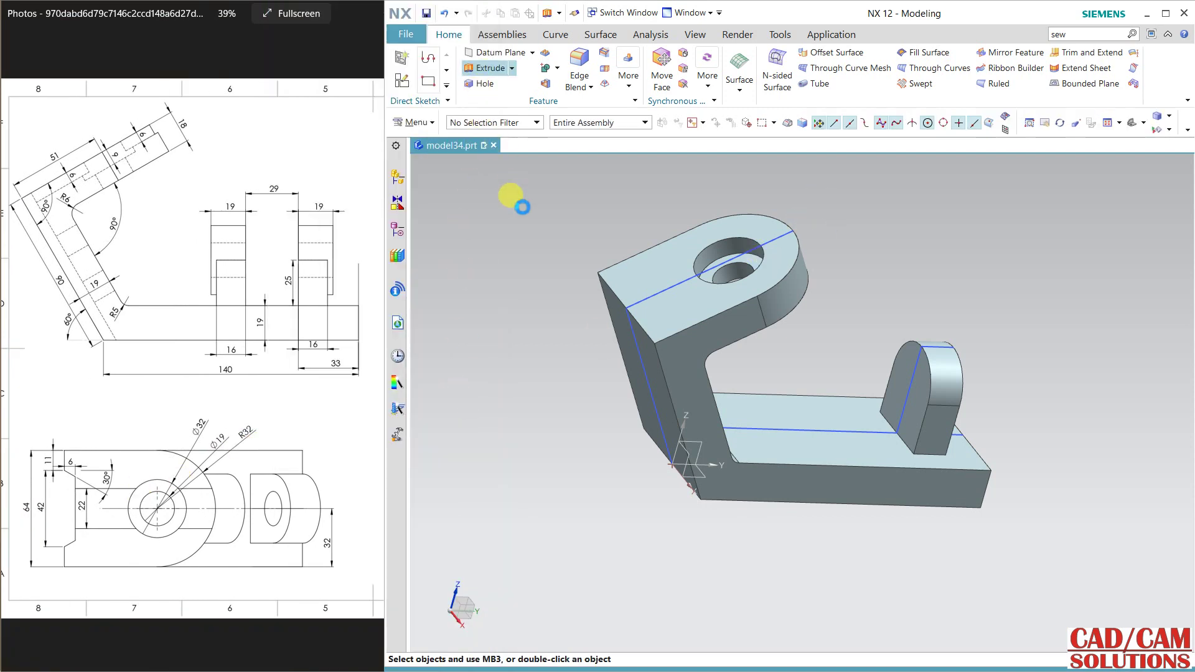
pyautogui.click(860, 124)
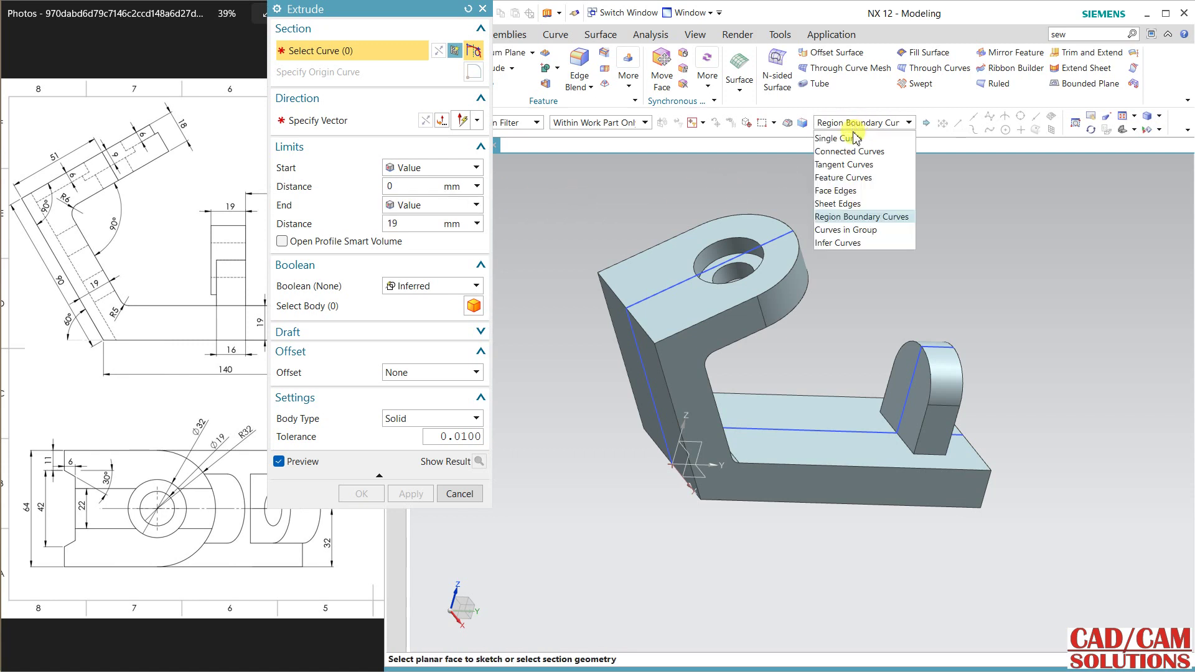
pyautogui.click(837, 138)
pyautogui.click(774, 239)
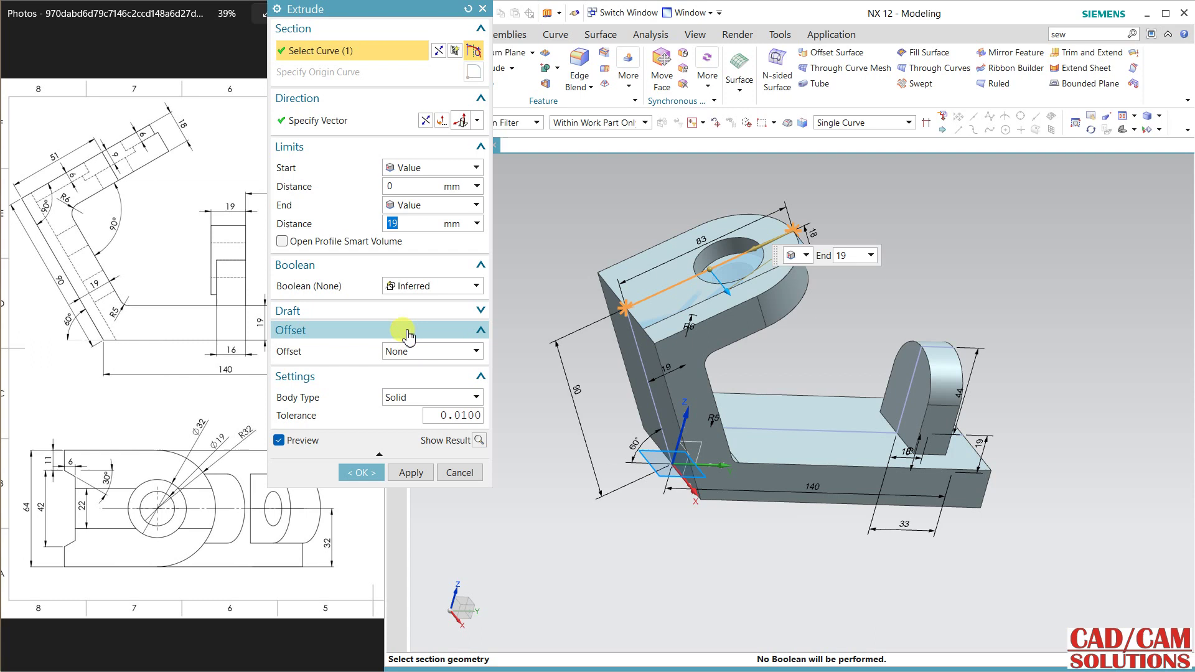
# Apply a Two-Sided offset to the extruded centre line, with both the Start and End values at 11 mm.
pyautogui.click(428, 352)
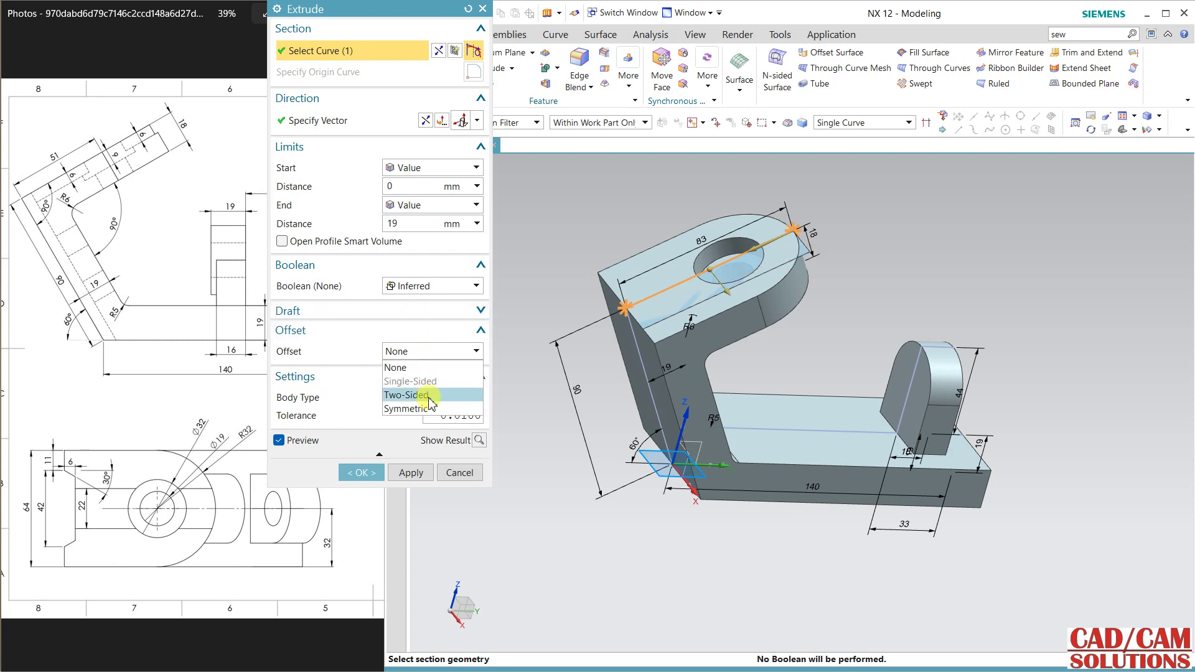
pyautogui.click(429, 397)
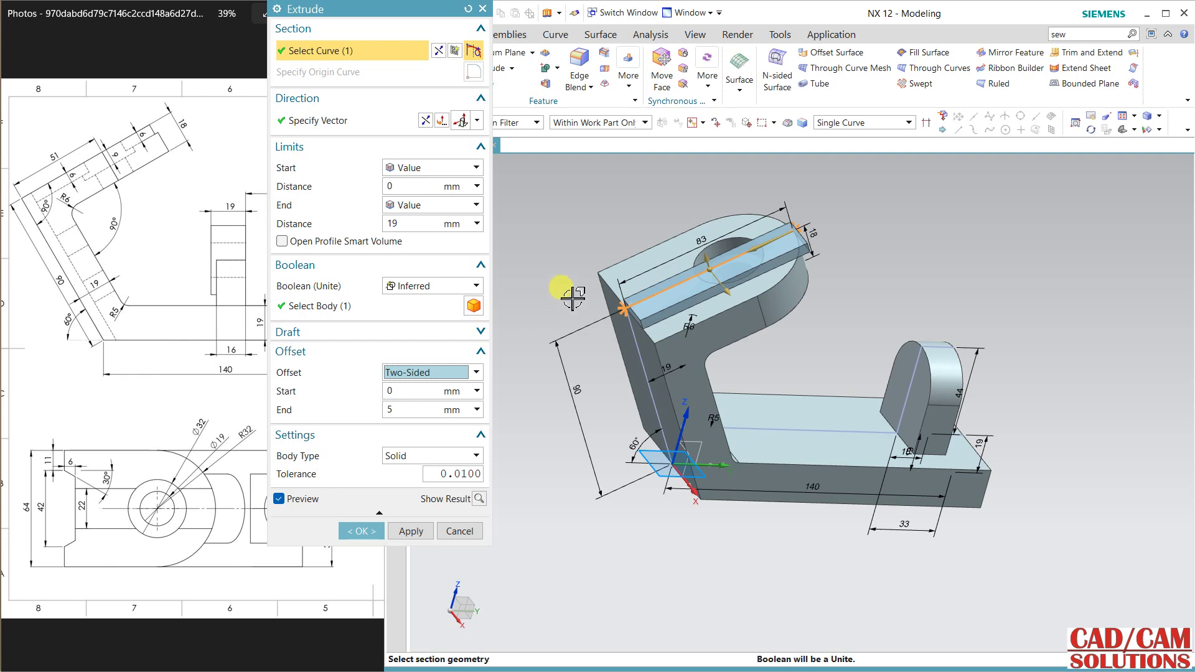
pyautogui.moveTo(572, 299)
pyautogui.mouseDown(button='middle')
pyautogui.moveTo(606, 278)
pyautogui.moveTo(585, 274)
pyautogui.moveTo(566, 303)
pyautogui.mouseUp(button='middle')
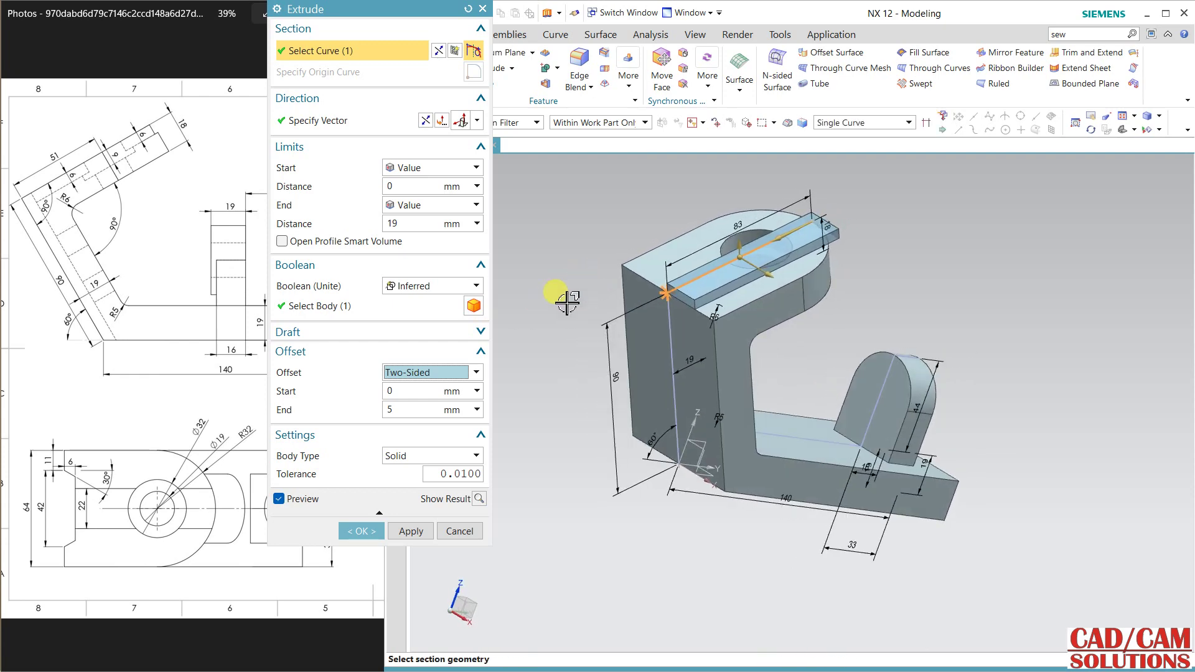
pyautogui.doubleClick(404, 410)
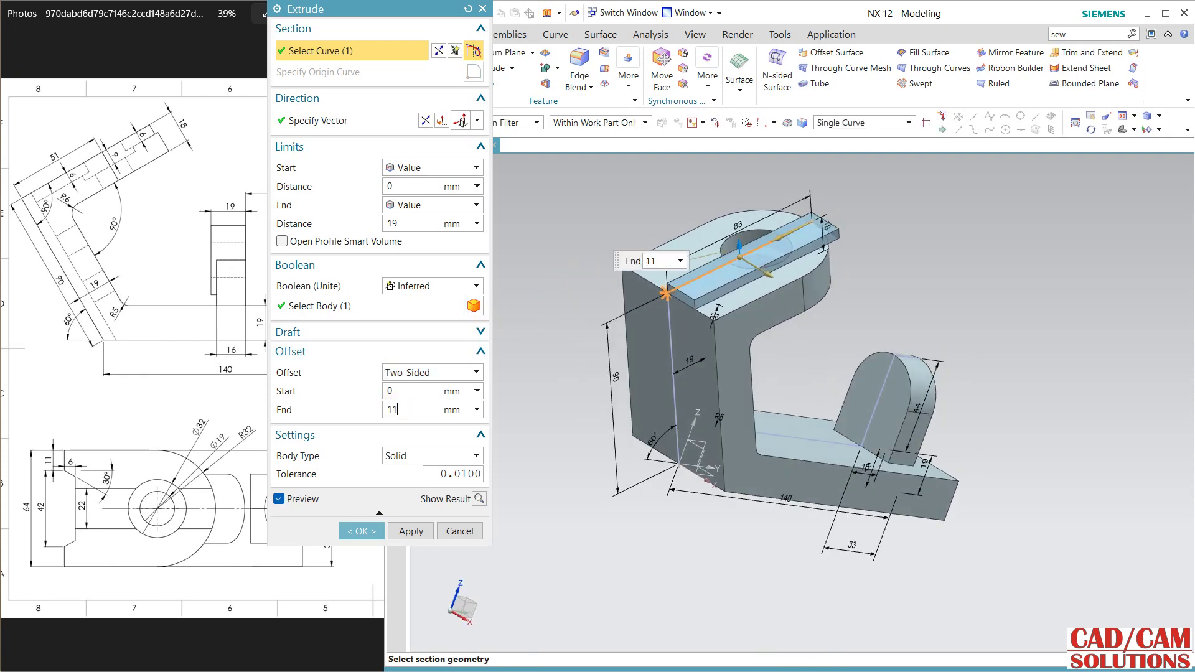
pyautogui.doubleClick(397, 391)
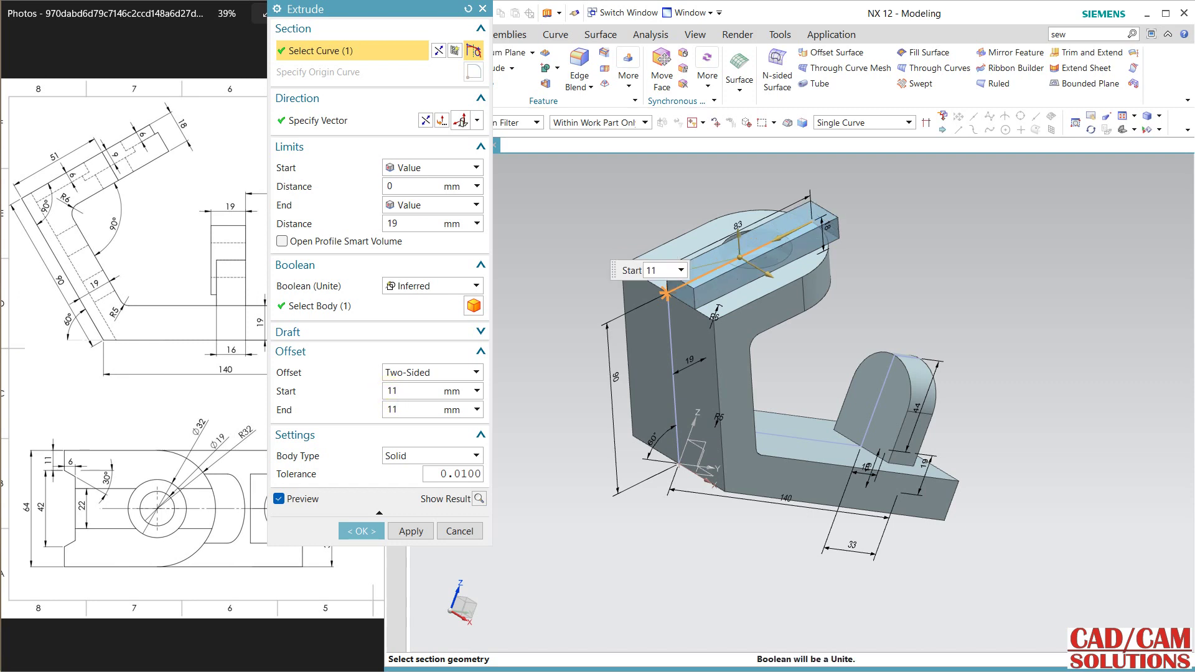
pyautogui.doubleClick(391, 391)
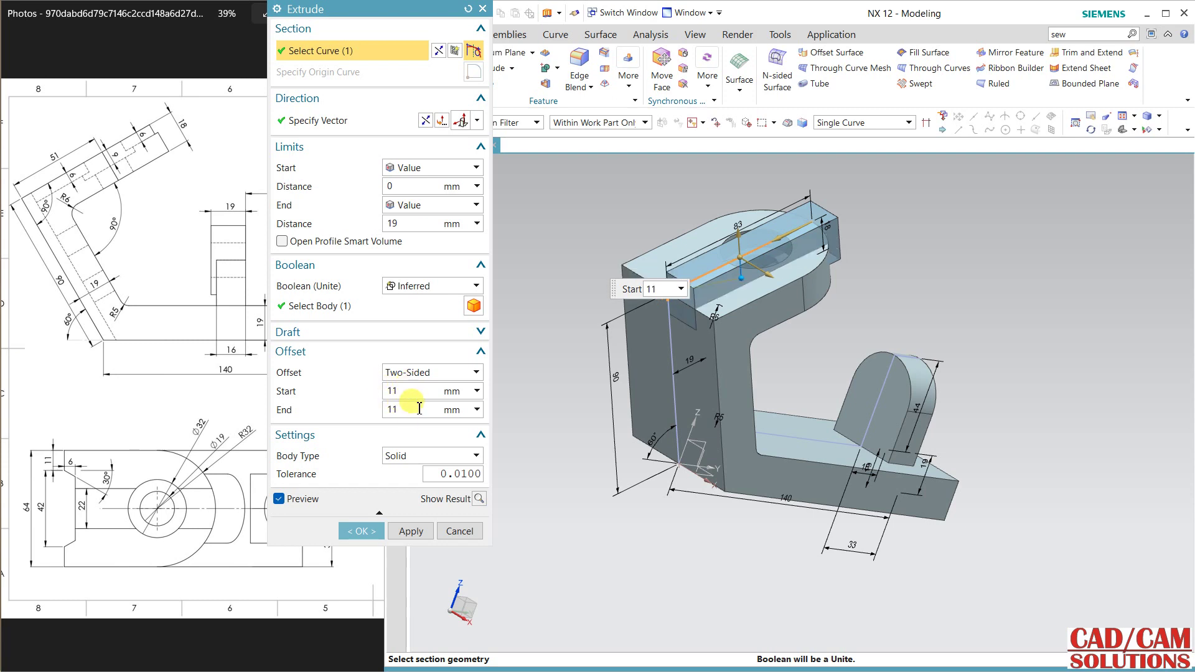
pyautogui.press('Return')
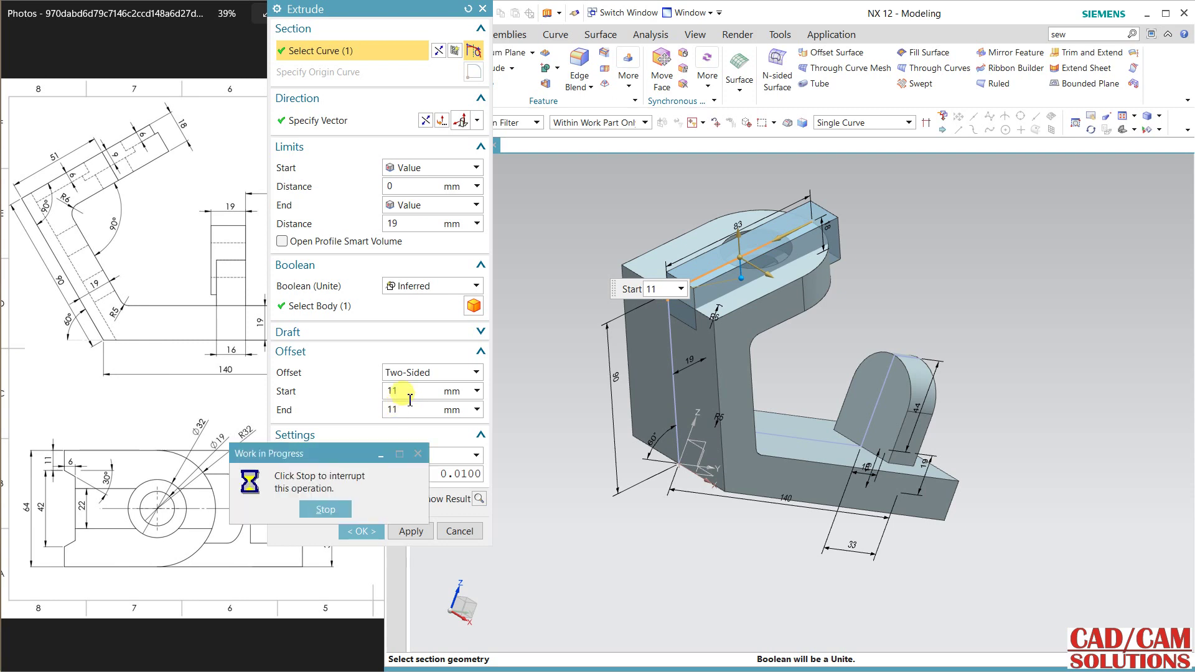
# Set the extrusion's start limit to -11 mm and its end limit to 11 mm.
pyautogui.click(716, 258)
pyautogui.moveTo(716, 258); pyautogui.dragTo(718, 242)
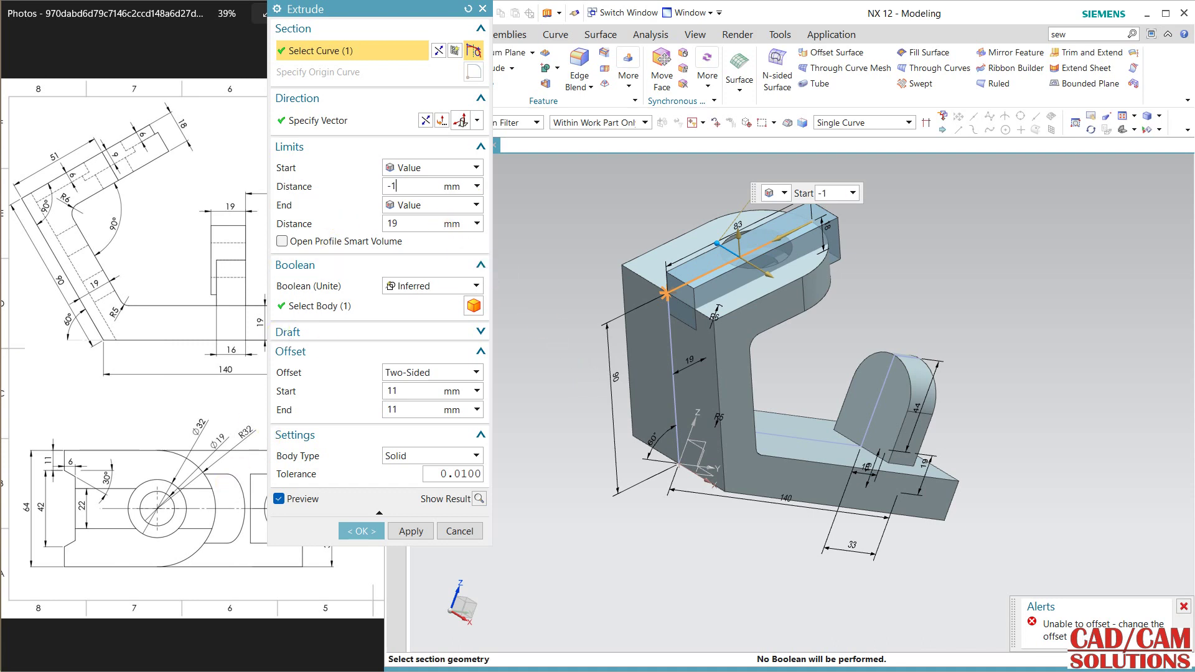
pyautogui.doubleClick(410, 225)
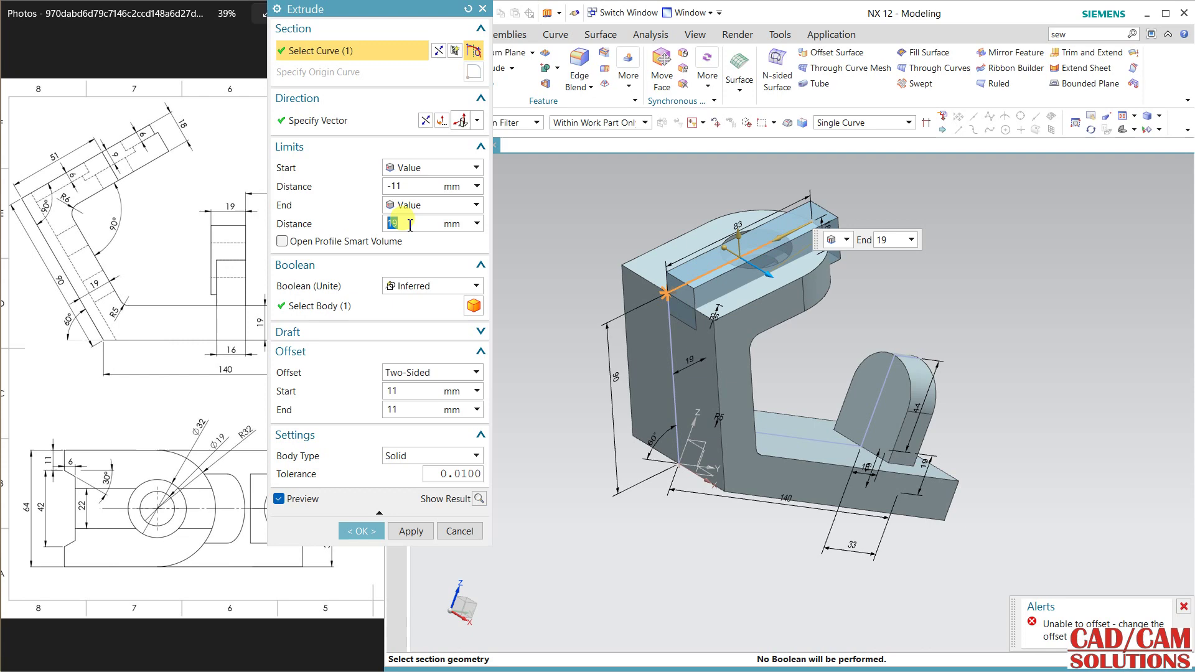
pyautogui.click(408, 186)
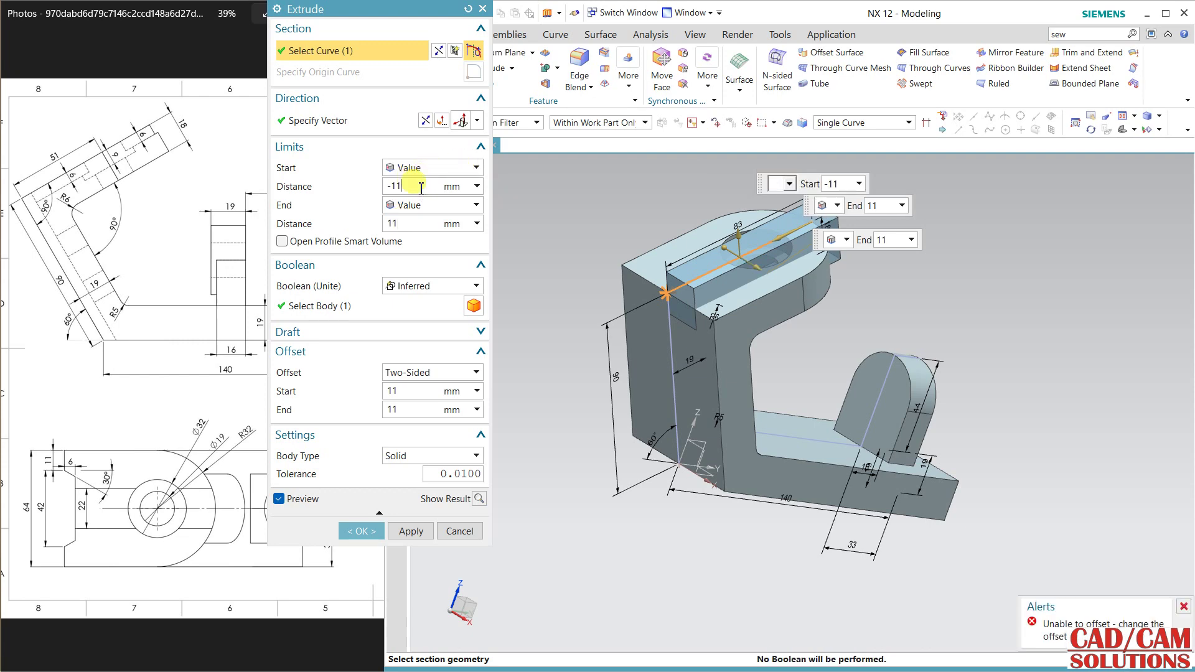
# Change the extrusion's offset to Symmetric and set its End value to 6 mm.
pyautogui.moveTo(569, 260); pyautogui.dragTo(610, 250, button='middle')
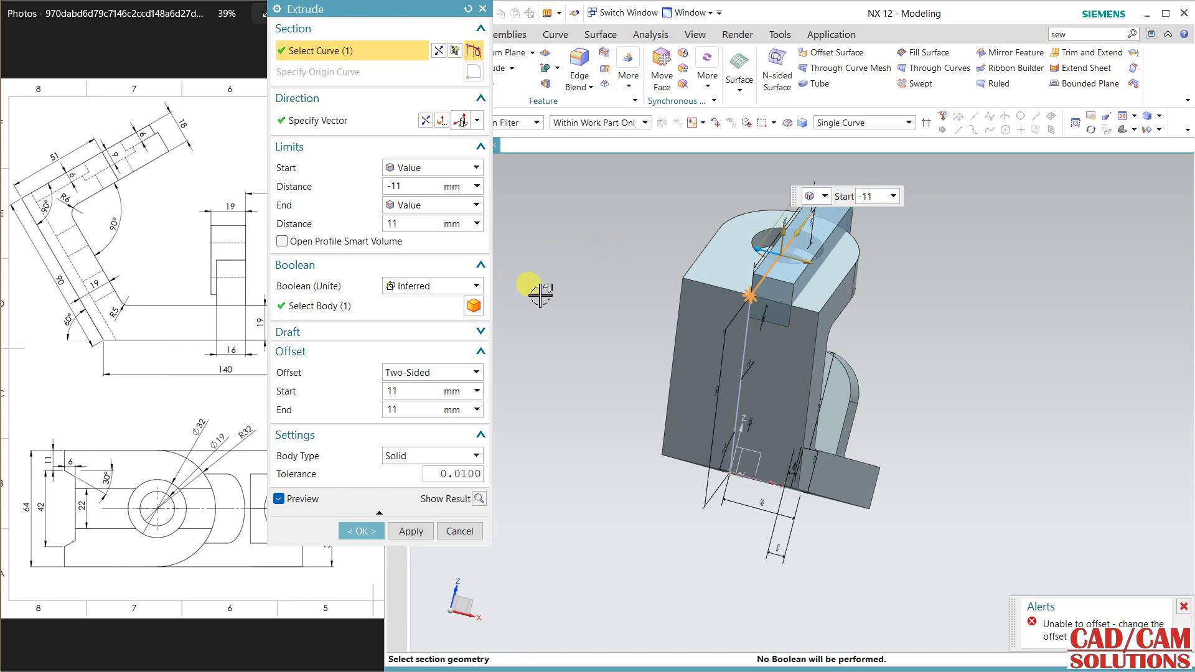
pyautogui.moveTo(582, 326); pyautogui.dragTo(574, 329, button='middle')
pyautogui.click(436, 372)
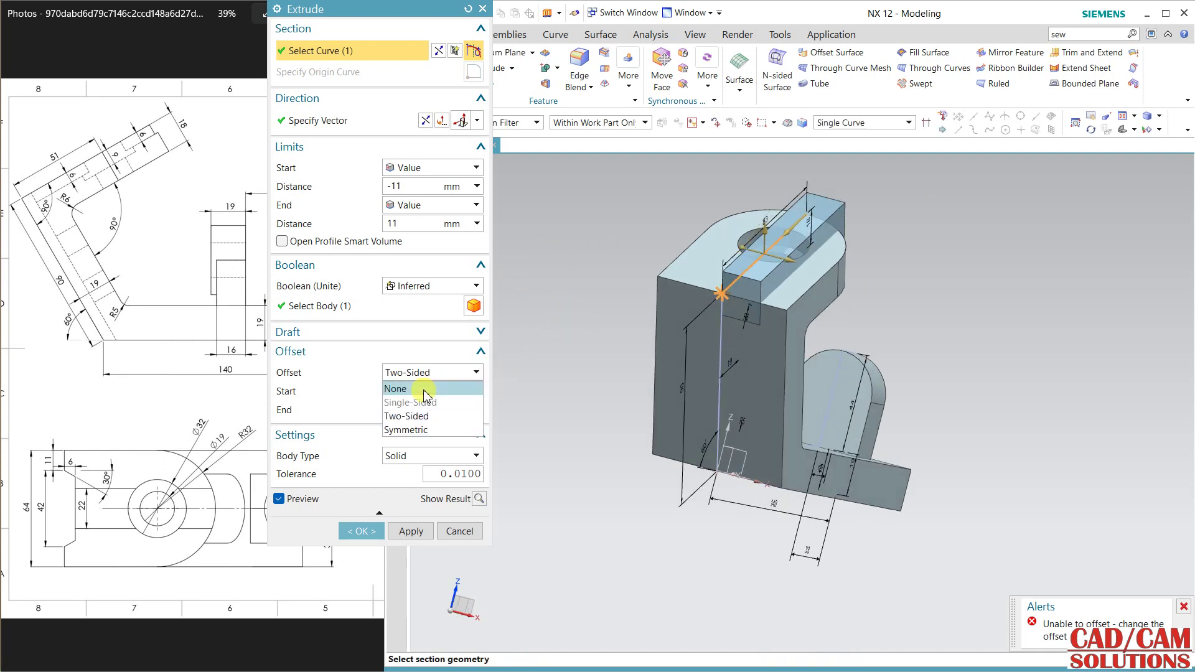
pyautogui.click(423, 427)
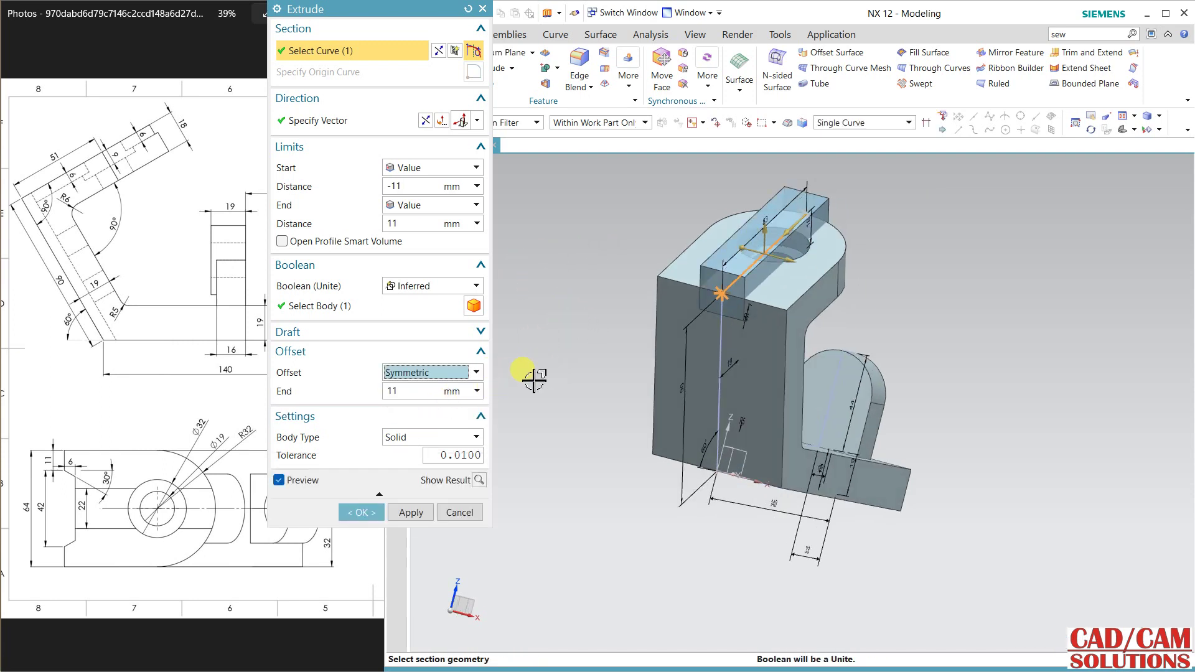
pyautogui.moveTo(579, 335)
pyautogui.mouseDown(button='middle')
pyautogui.moveTo(554, 326)
pyautogui.moveTo(562, 319)
pyautogui.mouseUp(button='middle')
pyautogui.scroll(2, 756, 191)
pyautogui.moveTo(702, 211); pyautogui.dragTo(704, 198)
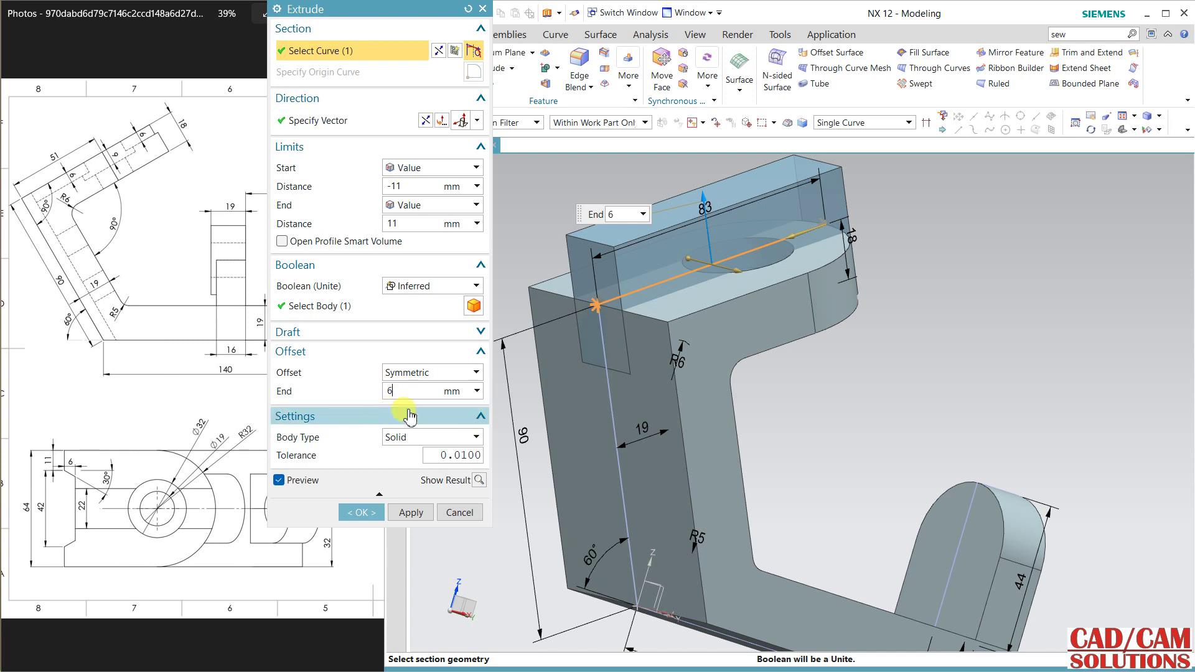
# Reselect the upper leg's top centre line and subtract the extrusion from the body with limits of -11 to 11 mm.
pyautogui.press('Escape')
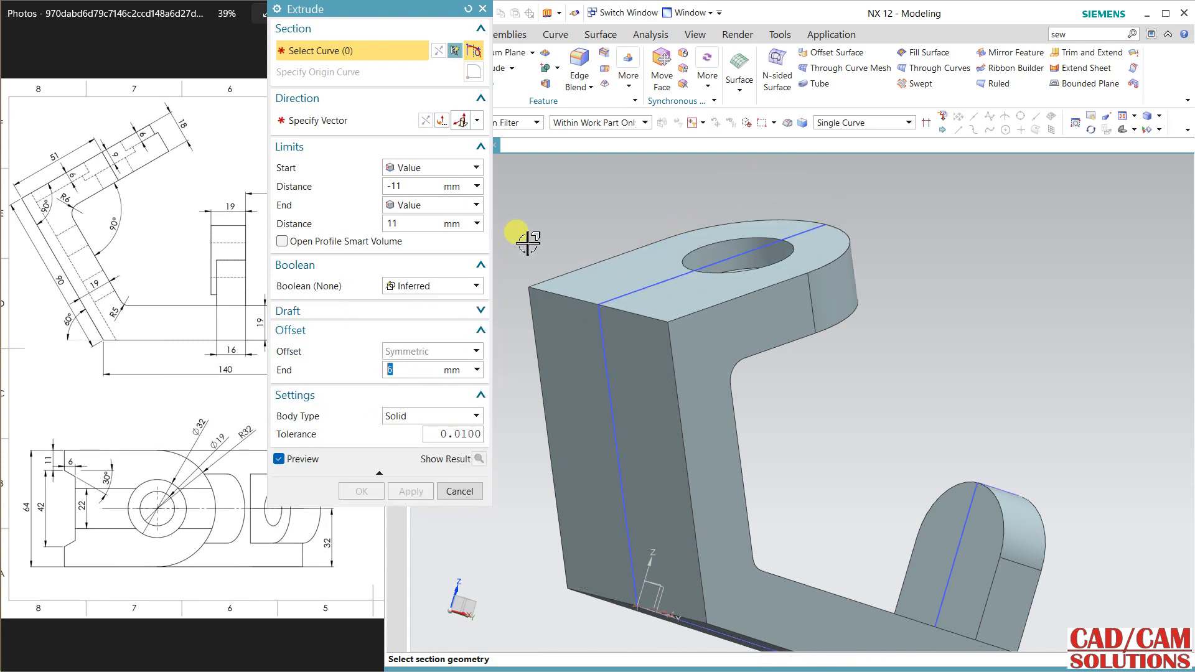
pyautogui.click(636, 294)
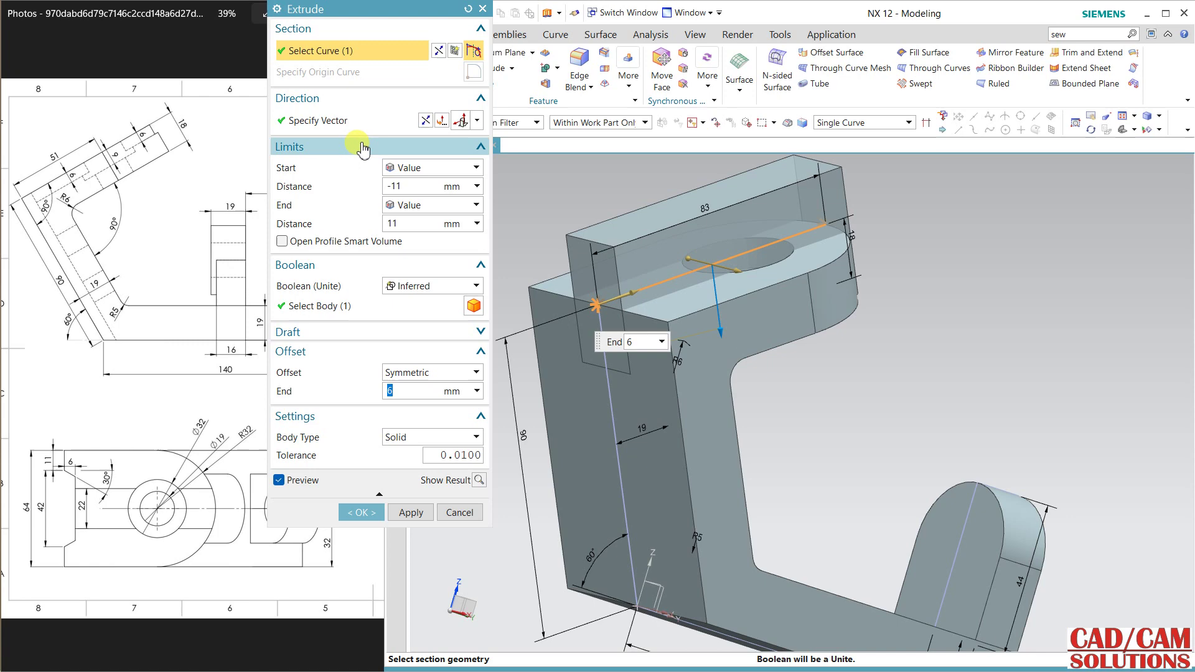
pyautogui.click(418, 224)
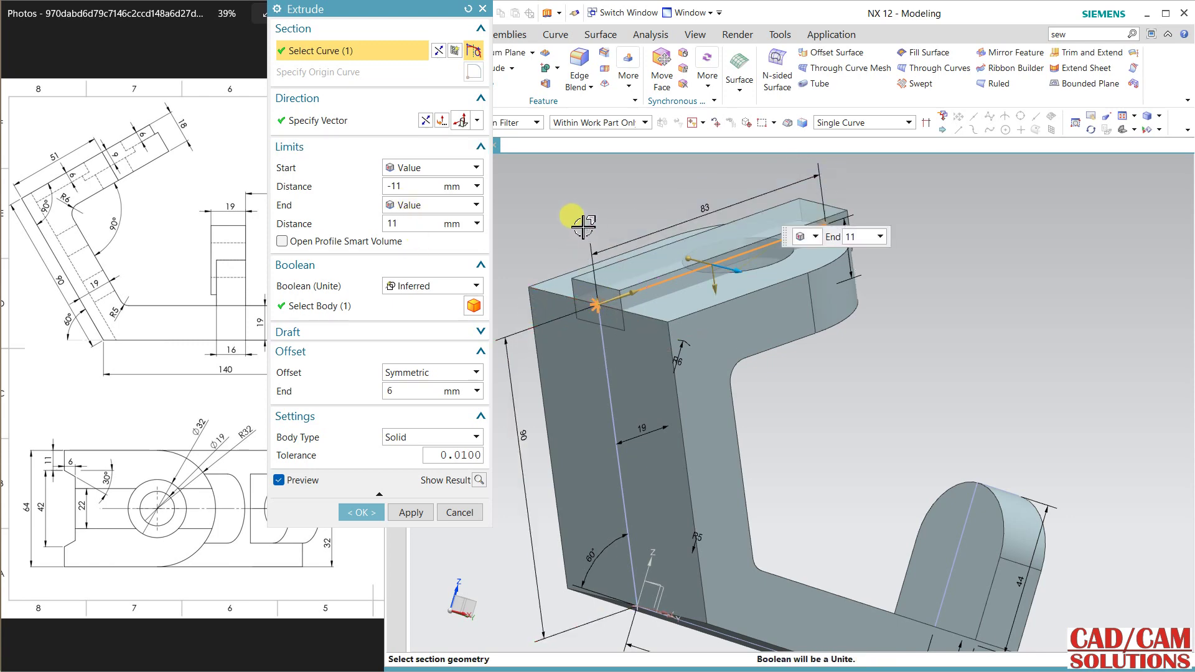
pyautogui.moveTo(568, 218); pyautogui.dragTo(741, 309, button='middle')
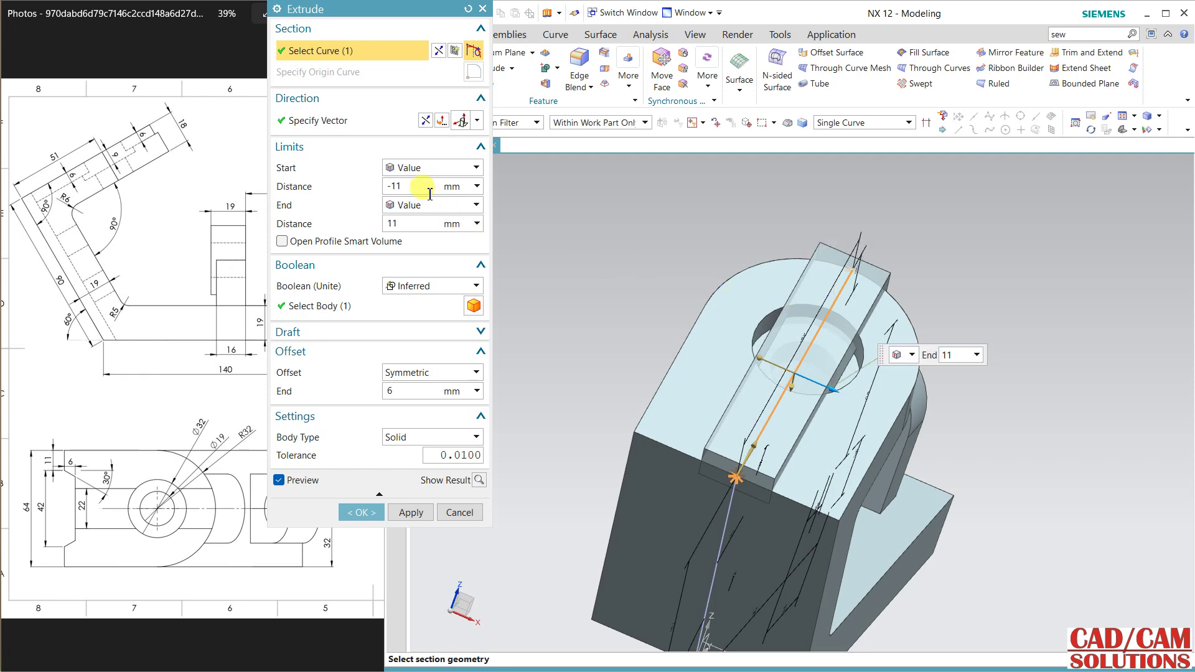
pyautogui.click(408, 286)
pyautogui.click(420, 327)
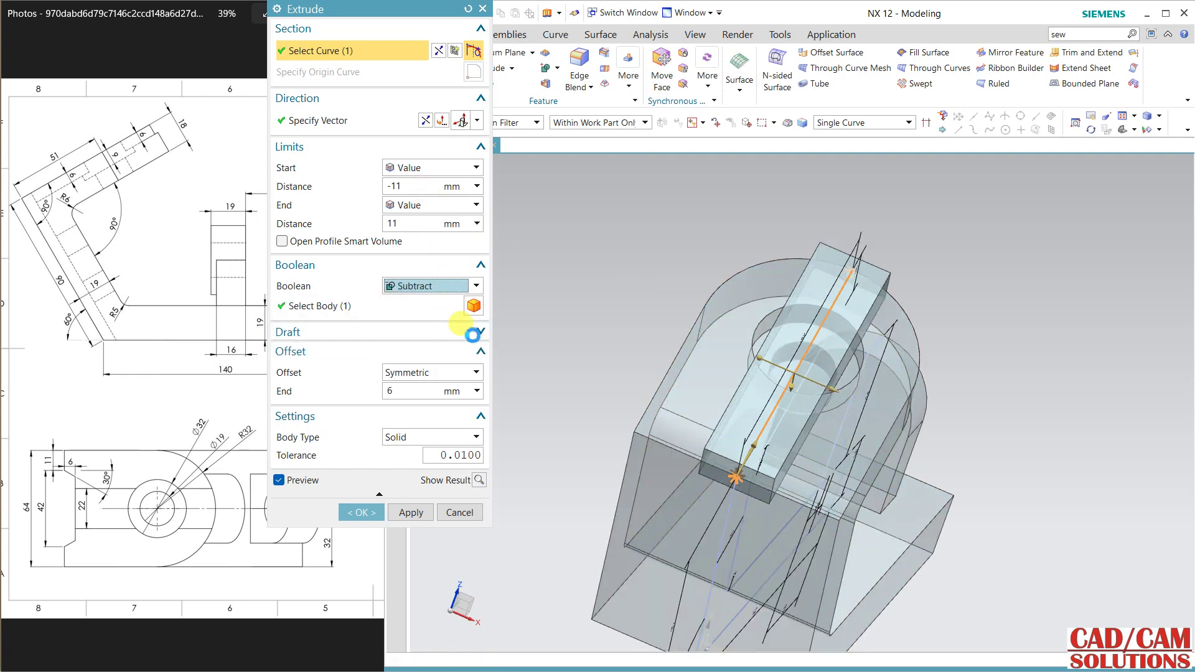
pyautogui.click(408, 512)
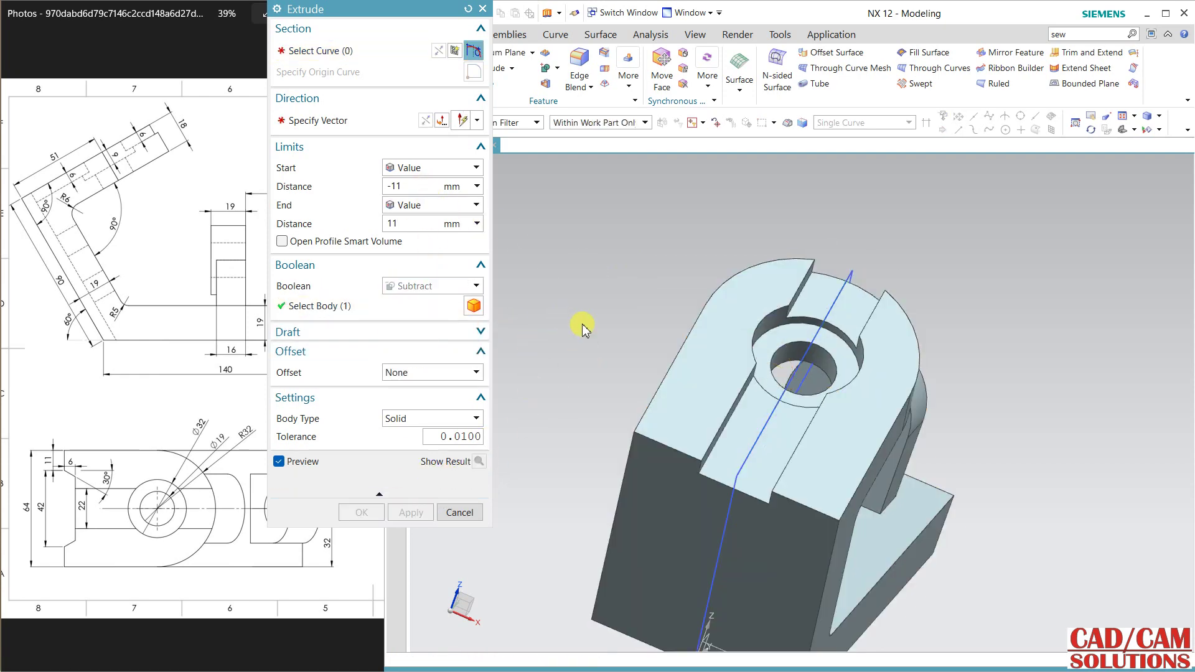
# Select the sloped leg's outer centre line for a new extrusion with a -21 mm start limit and 21 mm end limit.
pyautogui.moveTo(609, 305); pyautogui.dragTo(573, 285, button='middle')
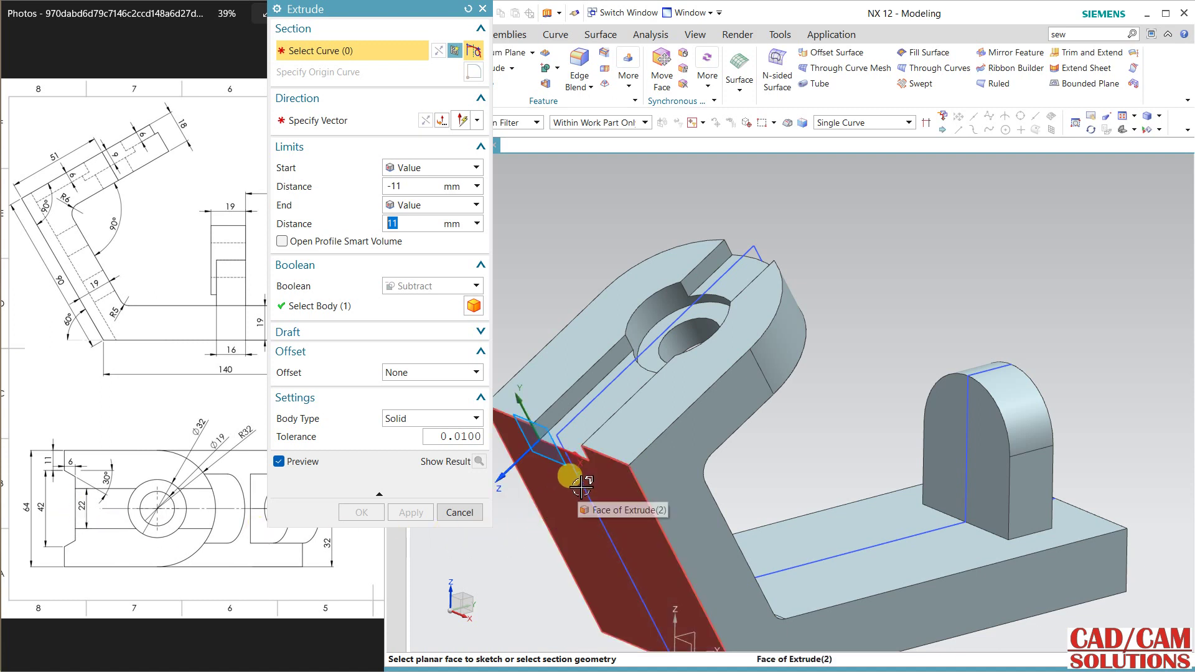
pyautogui.click(569, 470)
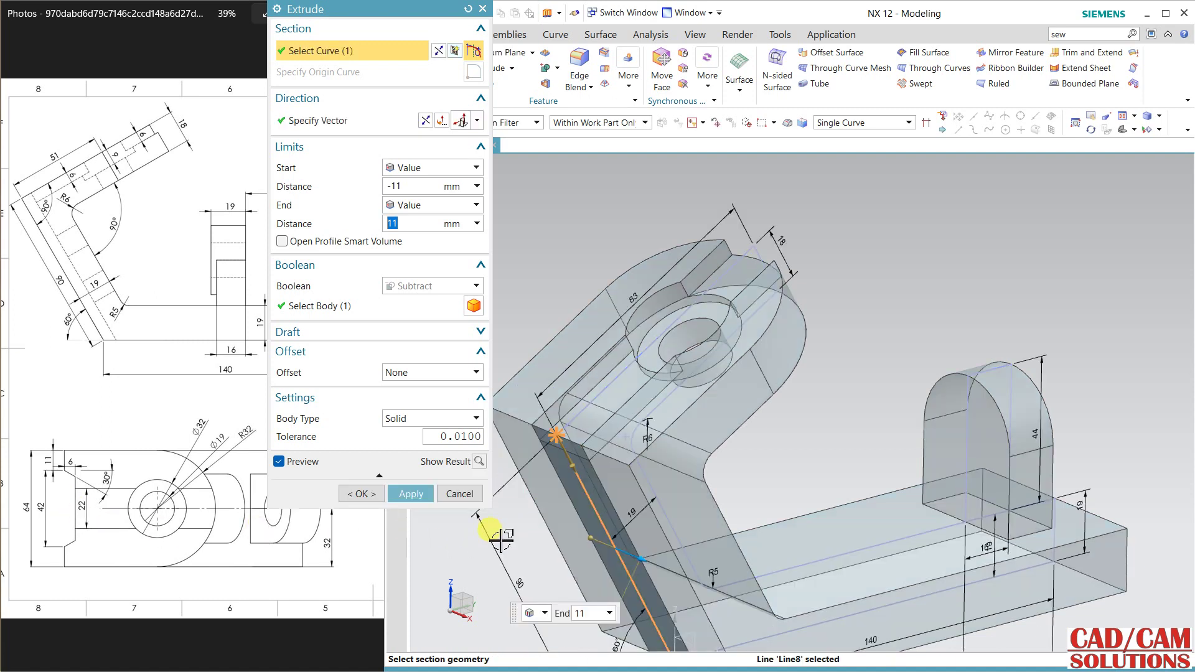
pyautogui.moveTo(560, 454); pyautogui.dragTo(622, 358, button='middle')
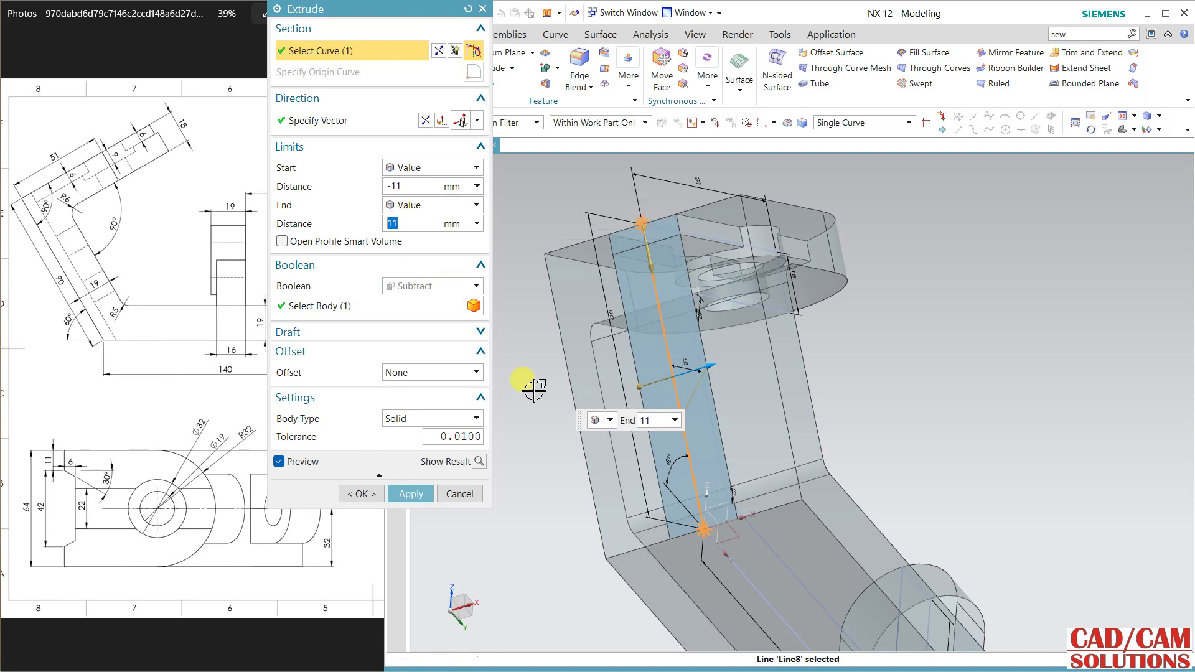
pyautogui.click(413, 189)
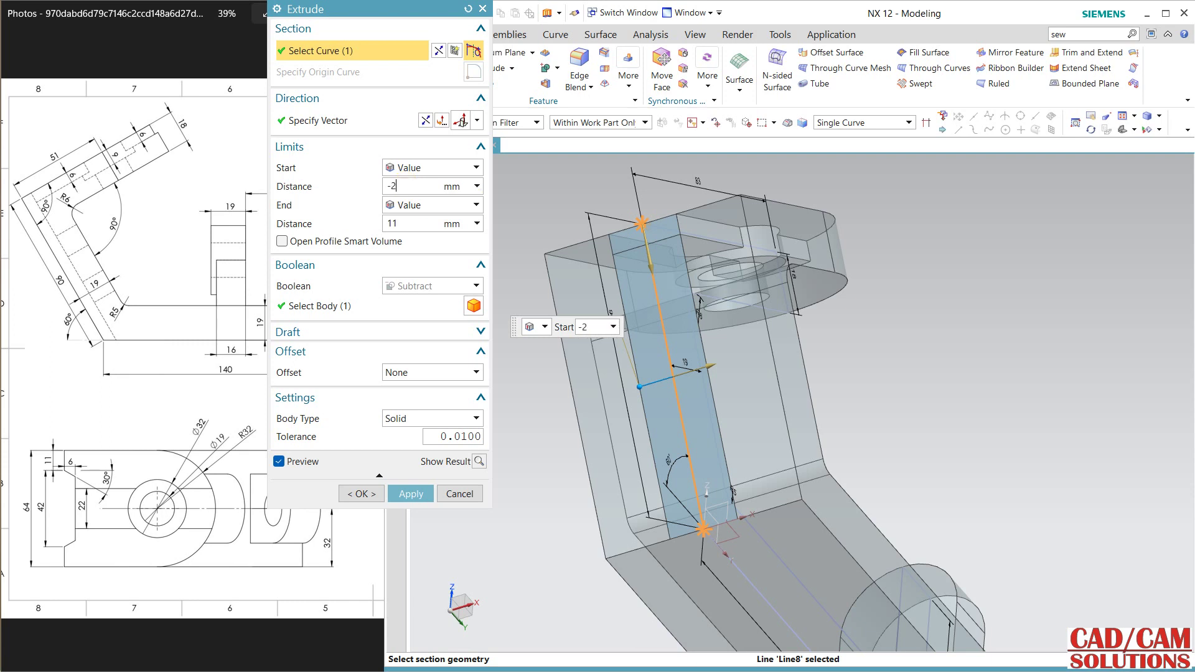
pyautogui.click(391, 226)
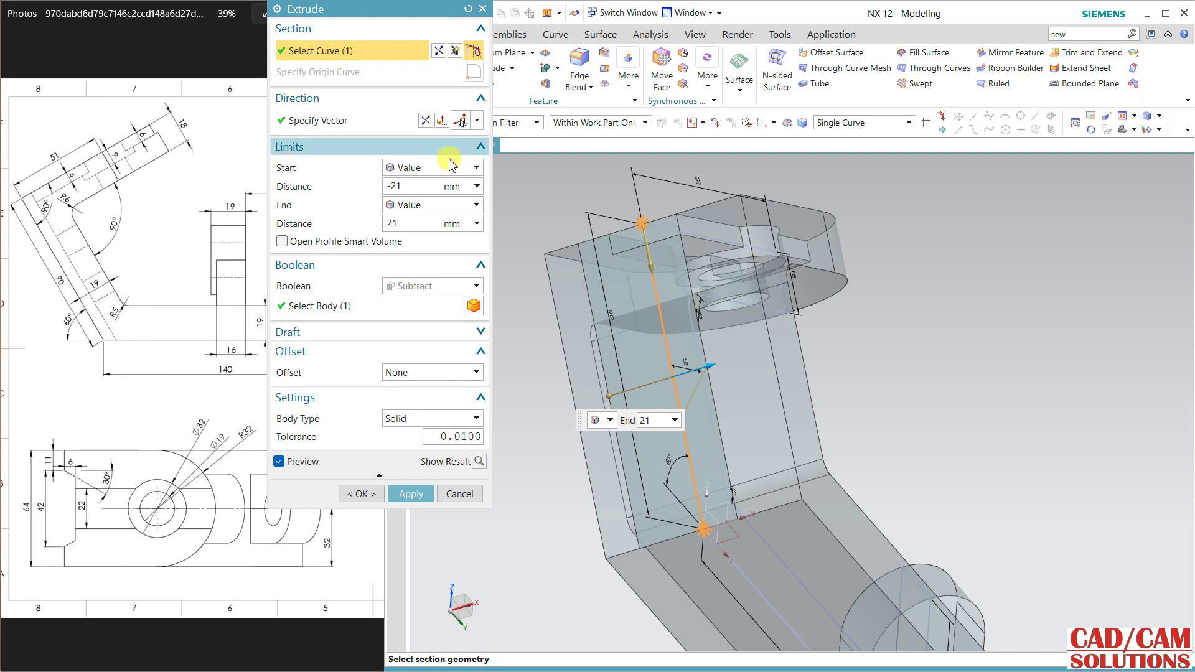
pyautogui.click(399, 186)
pyautogui.click(135, 511)
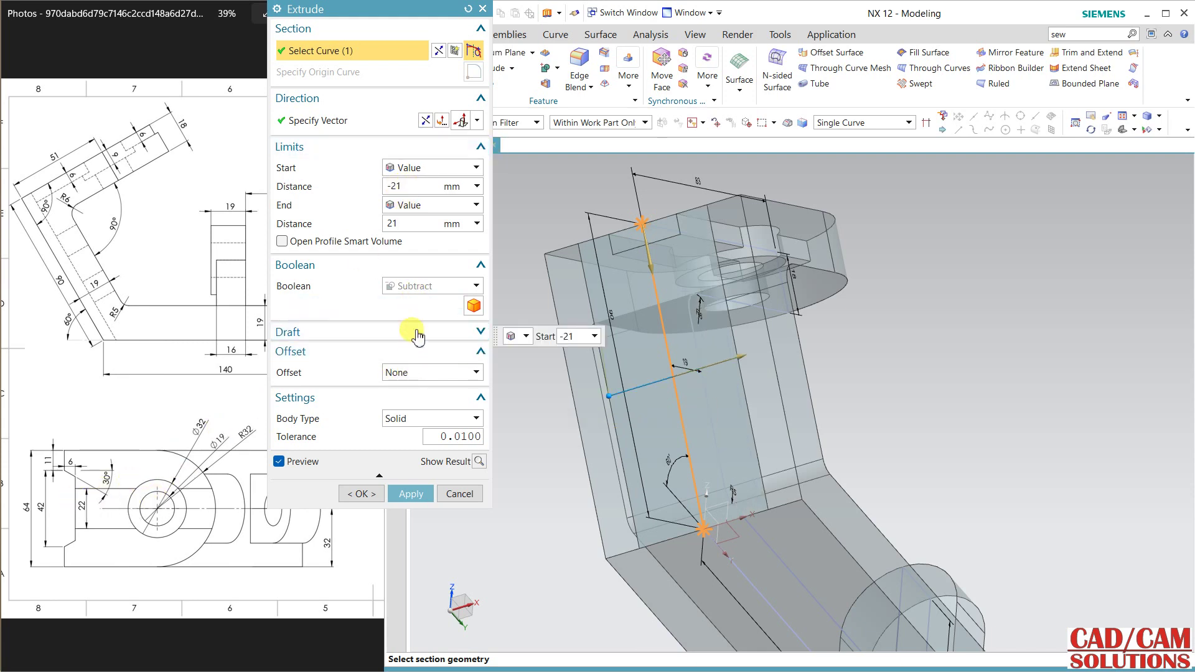
# Apply a Symmetric offset of 6 mm to the sloped leg's extrusion and examine the previewed cut.
pyautogui.click(414, 372)
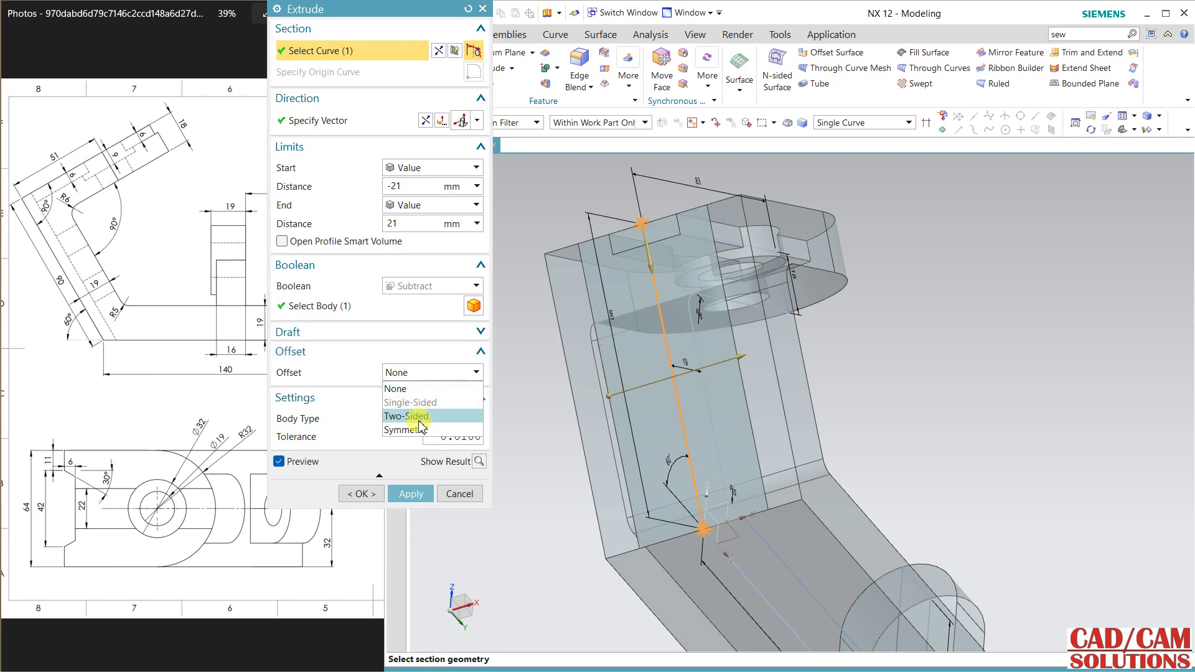
pyautogui.click(414, 429)
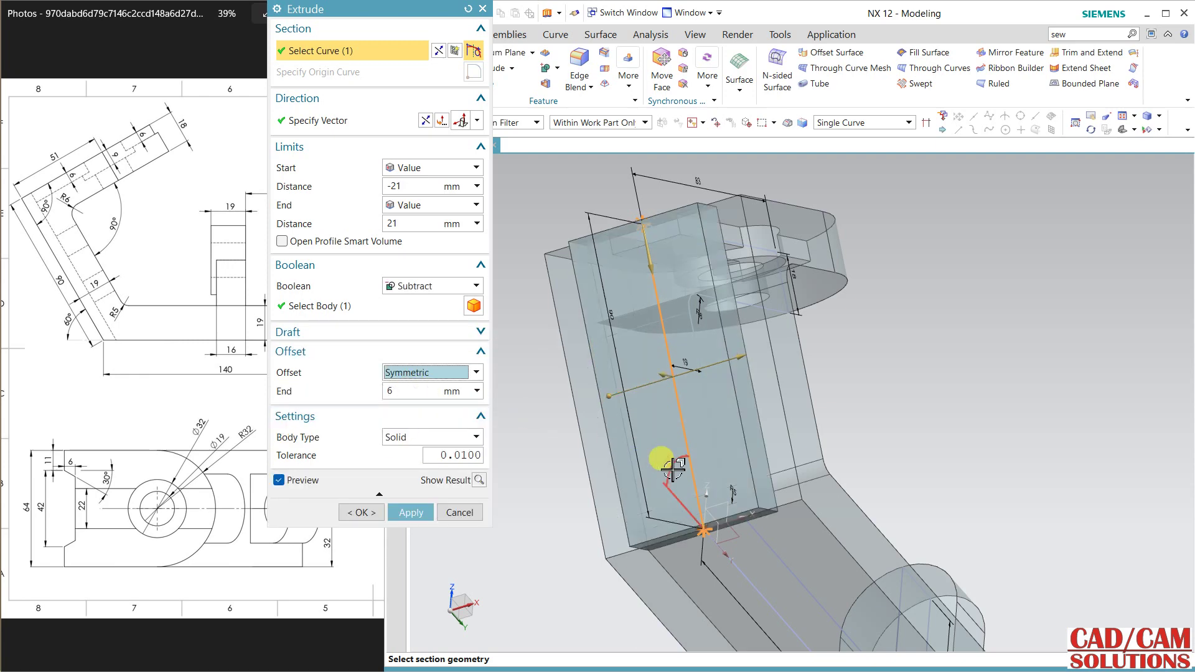
pyautogui.moveTo(673, 464); pyautogui.dragTo(665, 371, button='middle')
pyautogui.press('F8')
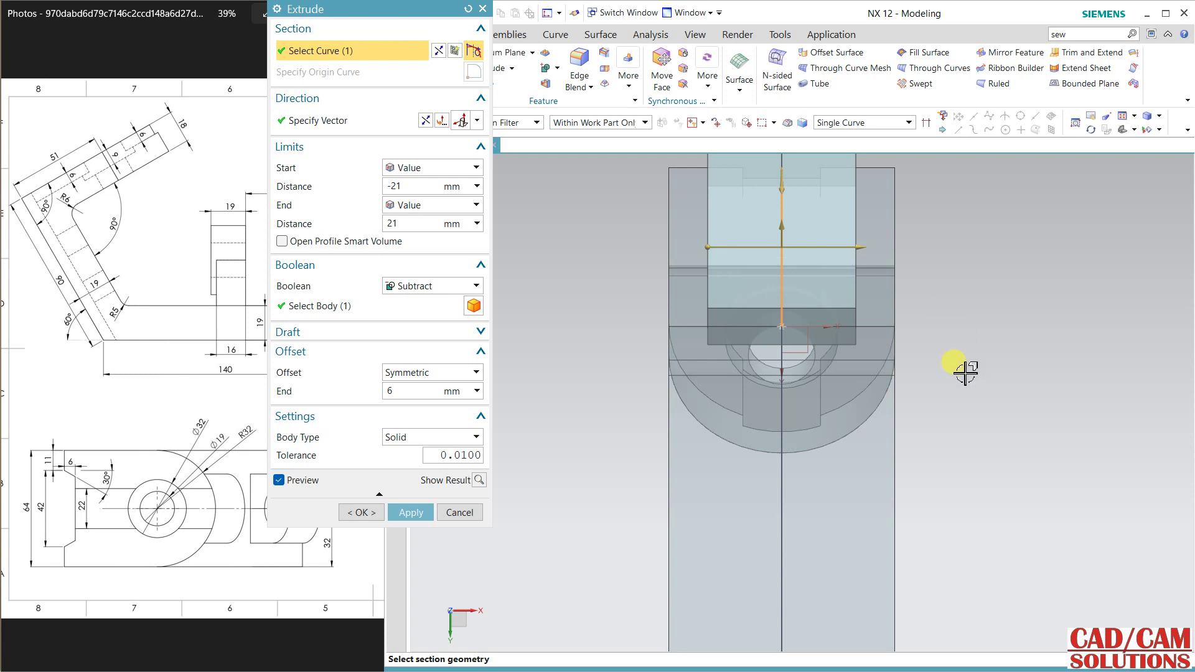
pyautogui.moveTo(960, 364)
pyautogui.mouseDown(button='middle')
pyautogui.moveTo(955, 334)
pyautogui.moveTo(967, 336)
pyautogui.moveTo(949, 328)
pyautogui.mouseUp(button='middle')
pyautogui.press('F8')
pyautogui.scroll(3, 685, 224)
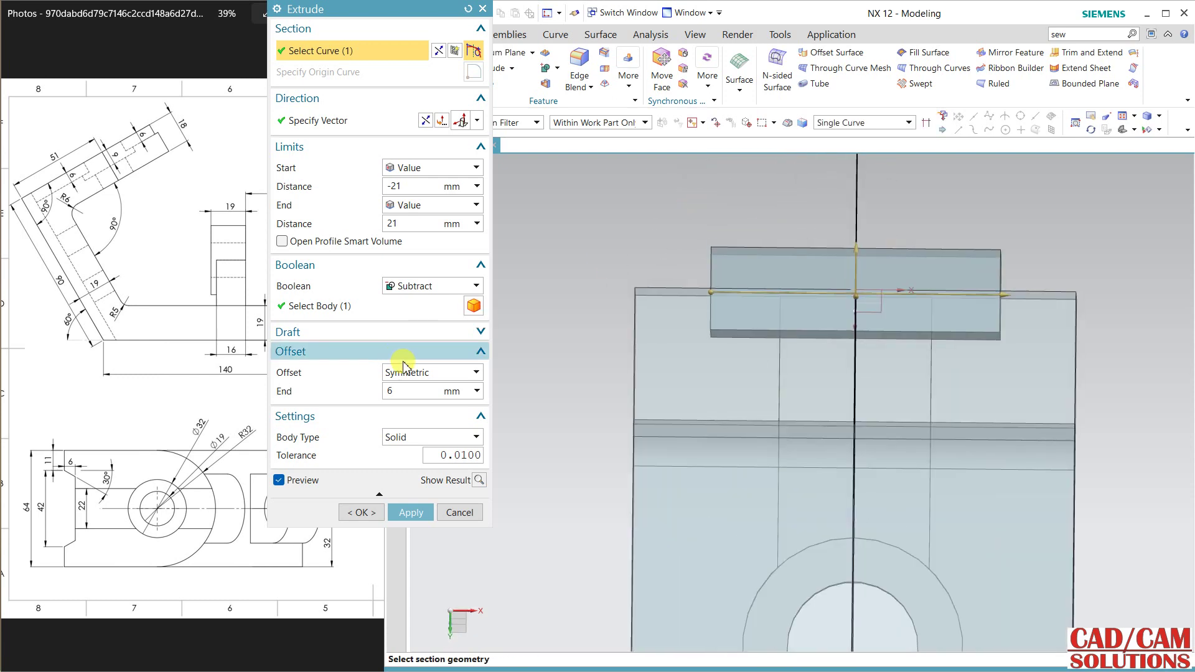
# Try a From Start Limit draft on the sloped leg's cut and reset the draft to None.
pyautogui.click(392, 332)
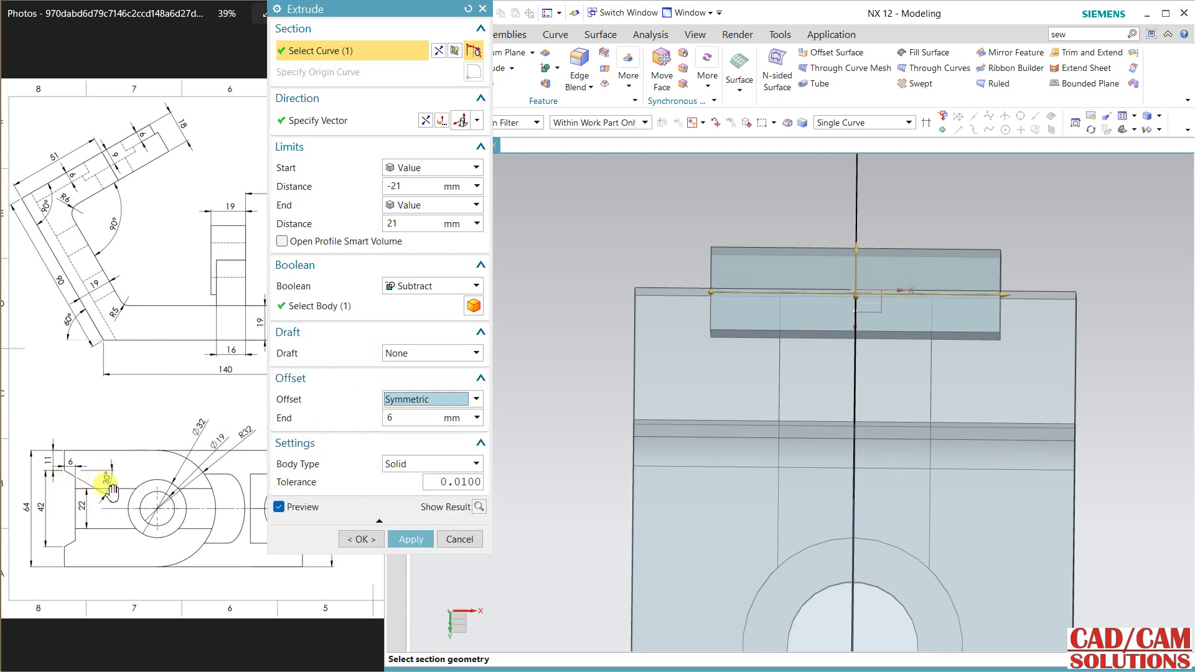
pyautogui.click(452, 287)
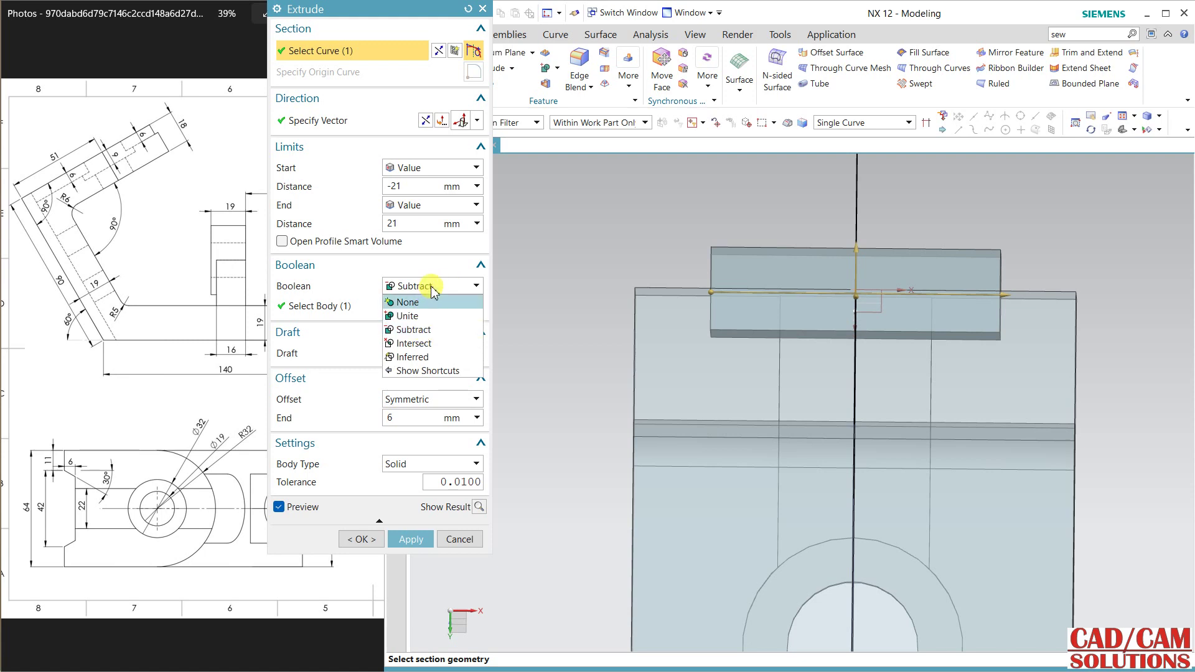
pyautogui.click(424, 329)
pyautogui.click(428, 353)
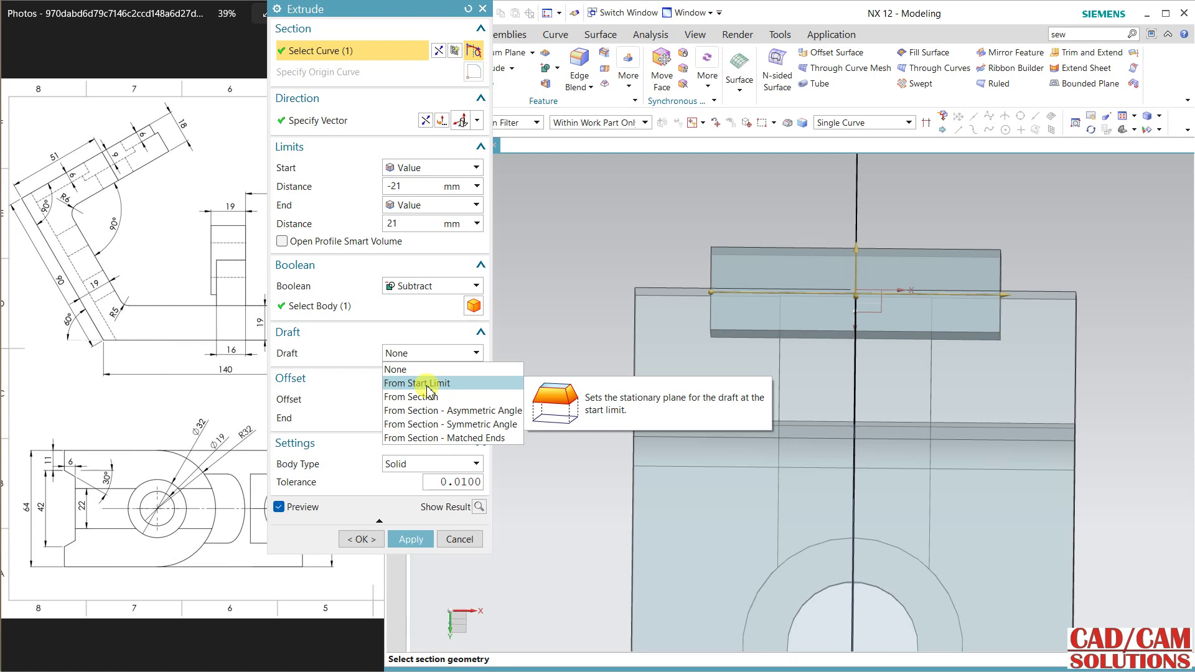
pyautogui.click(429, 385)
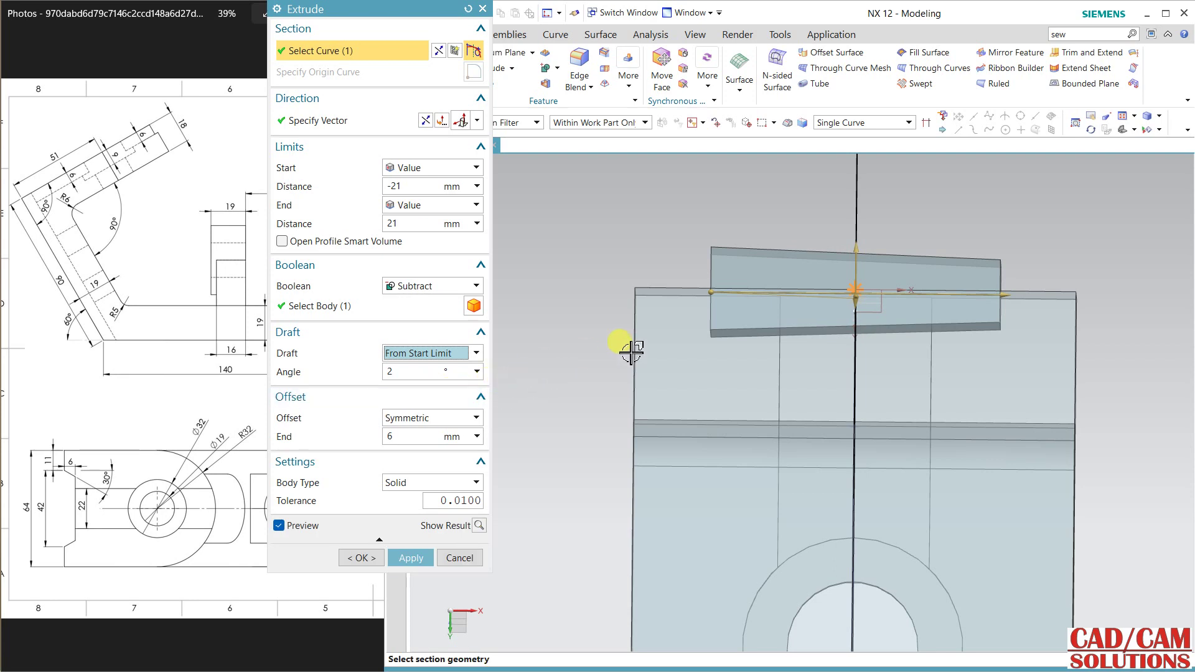
pyautogui.click(442, 354)
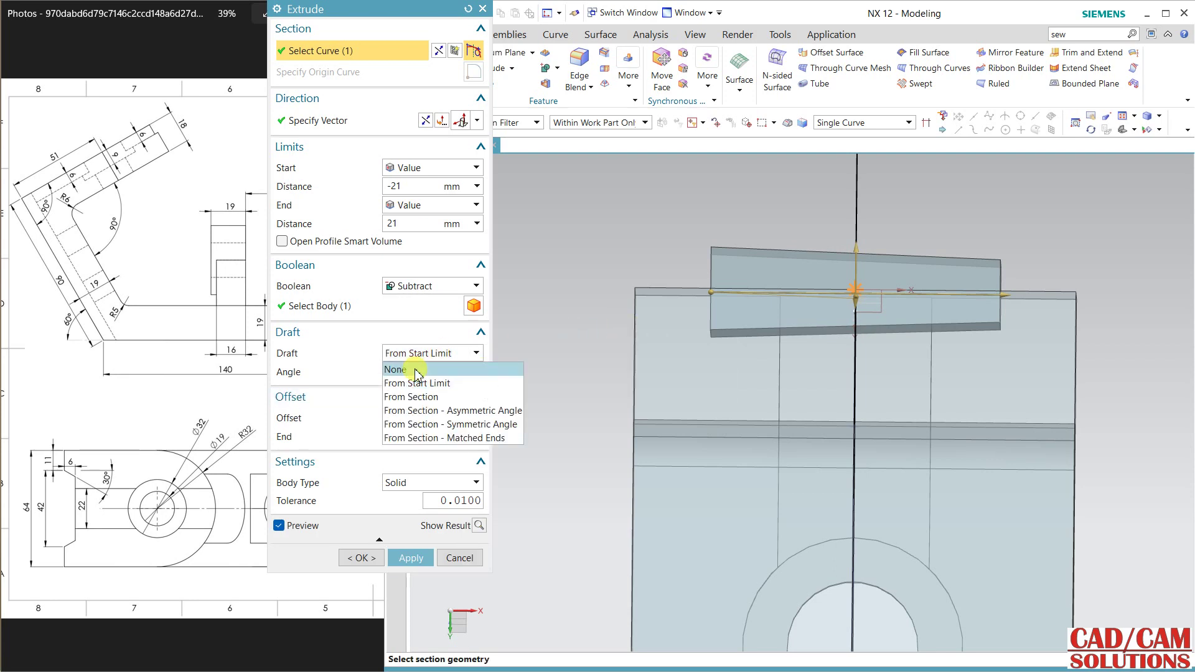
pyautogui.click(417, 374)
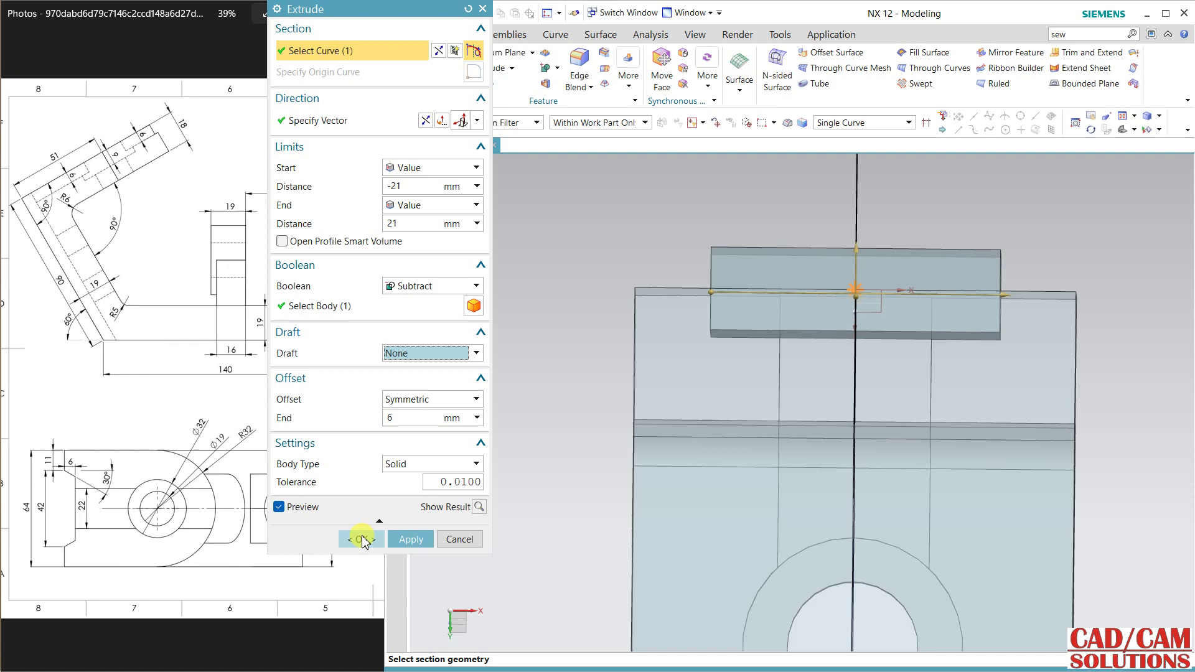
# Finish the subtracting extrusion and use Move Face to shift the wide channel's lower end face outward by 45 mm.
pyautogui.click(361, 539)
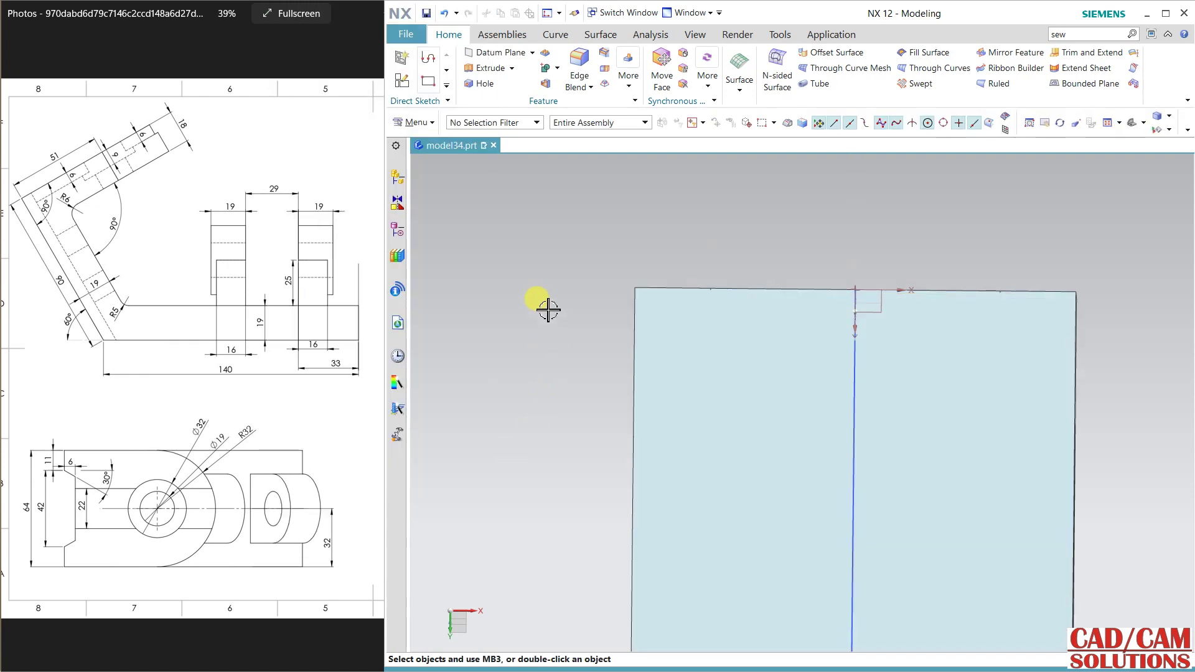
pyautogui.moveTo(547, 307); pyautogui.dragTo(612, 375, button='middle')
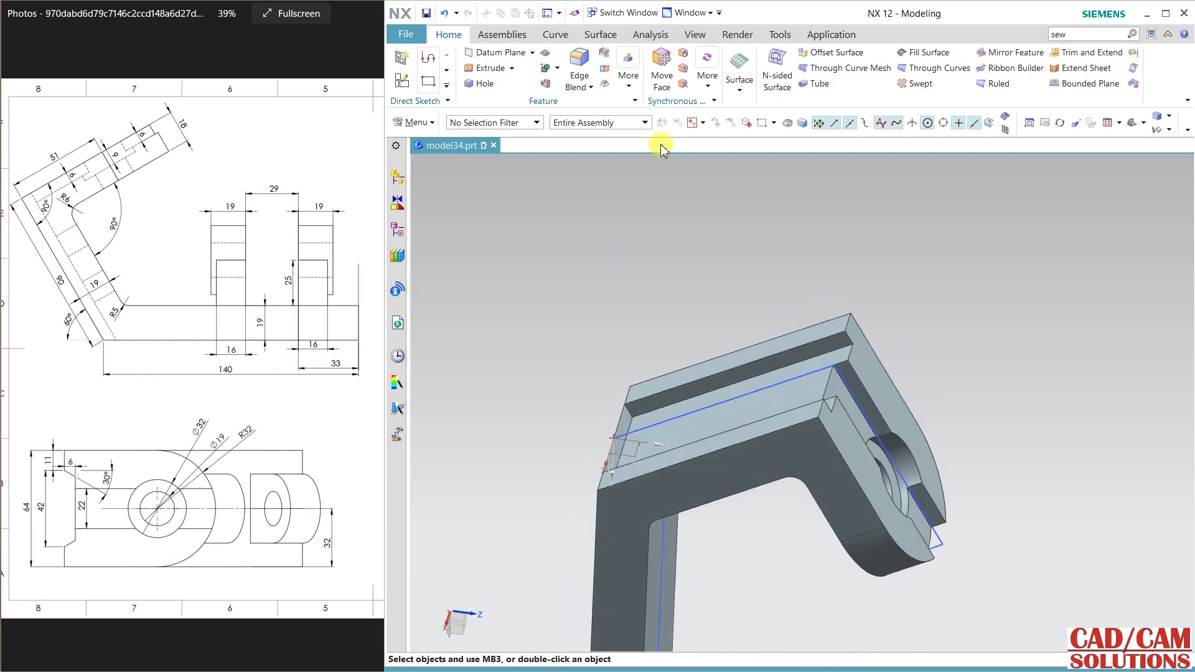
pyautogui.click(653, 75)
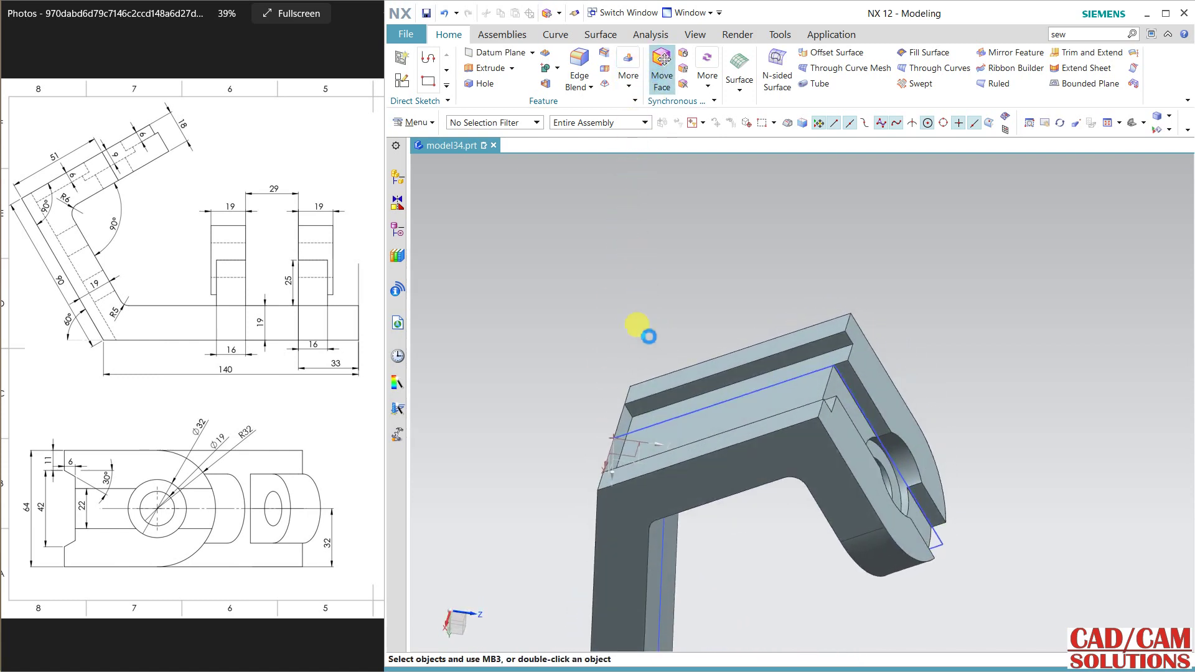
pyautogui.click(606, 434)
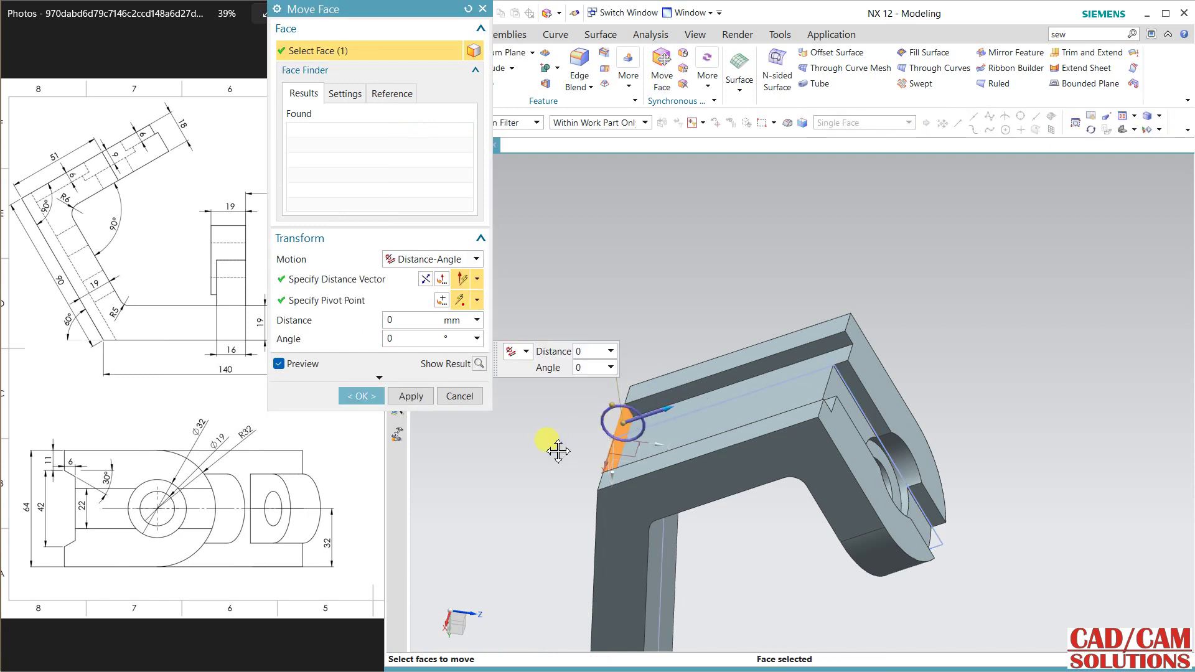
pyautogui.moveTo(552, 451); pyautogui.dragTo(511, 422)
pyautogui.click(405, 395)
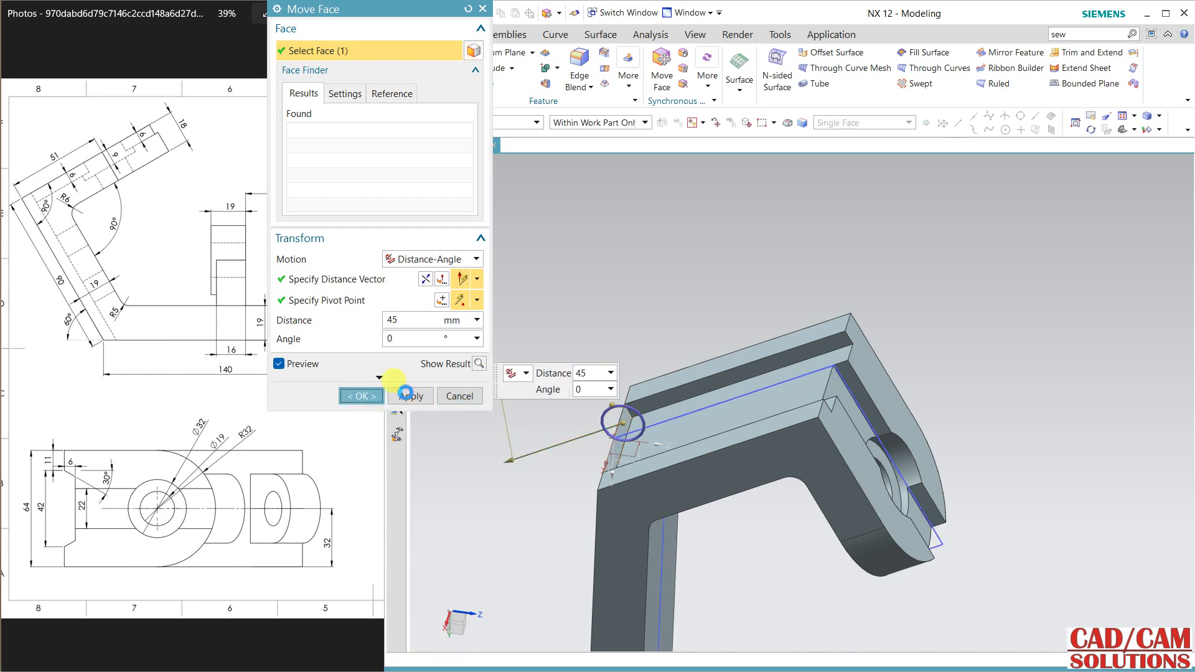
pyautogui.middleClick(579, 313)
# Start a Parting Edge draft with its draw direction normal to the sloped leg's outer face and that face as the stationary plane.
pyautogui.moveTo(579, 313); pyautogui.dragTo(640, 230, button='middle')
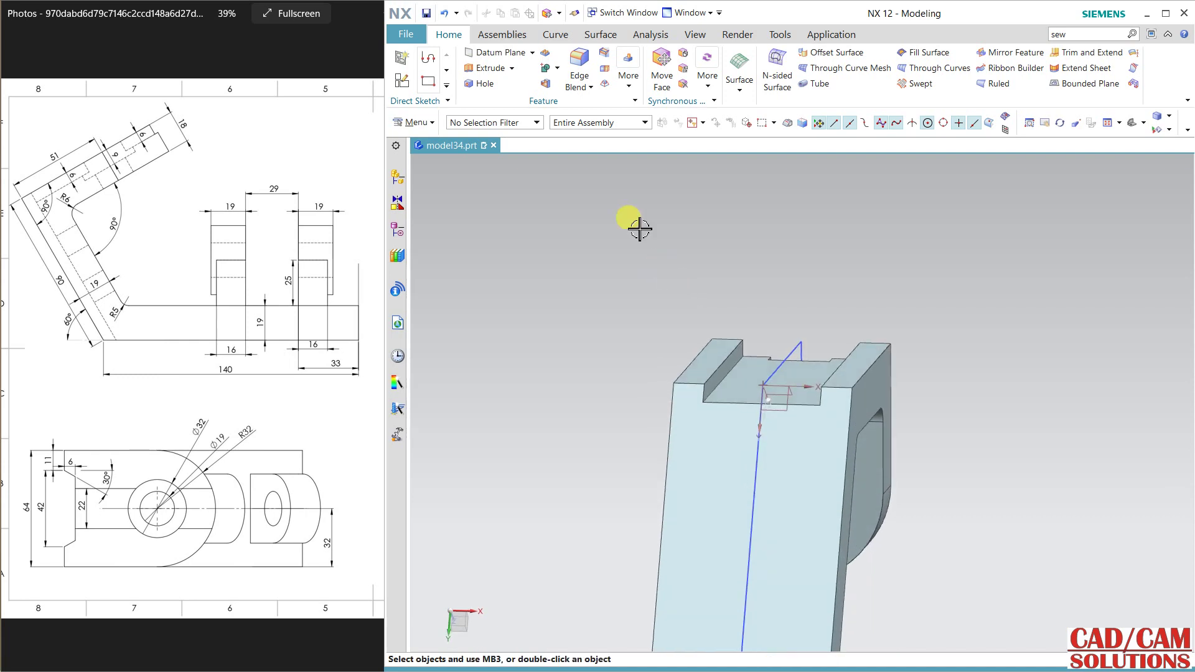
pyautogui.click(604, 85)
pyautogui.scroll(3, 625, 380)
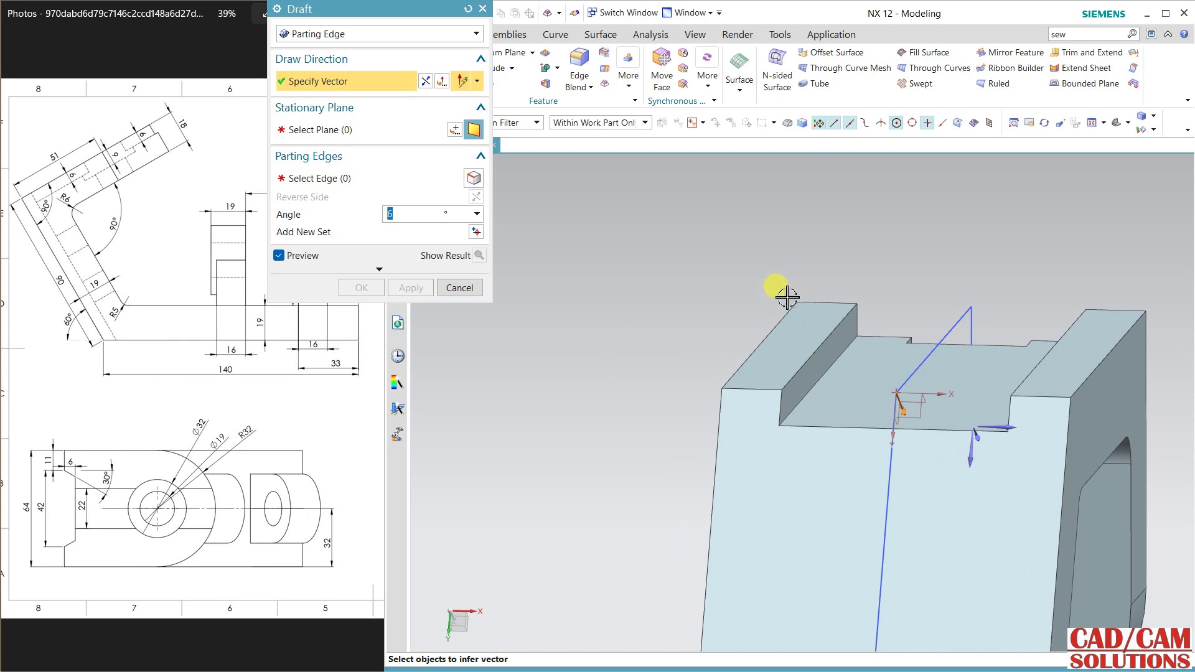
pyautogui.moveTo(788, 298); pyautogui.dragTo(689, 236, button='middle')
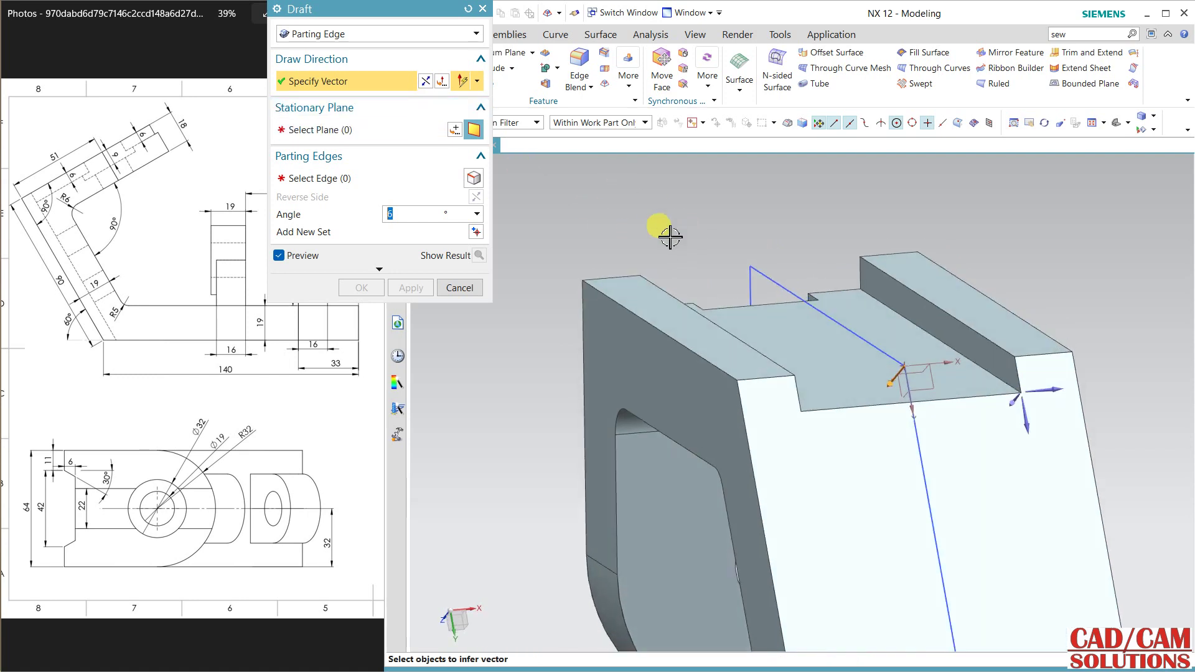
pyautogui.click(689, 308)
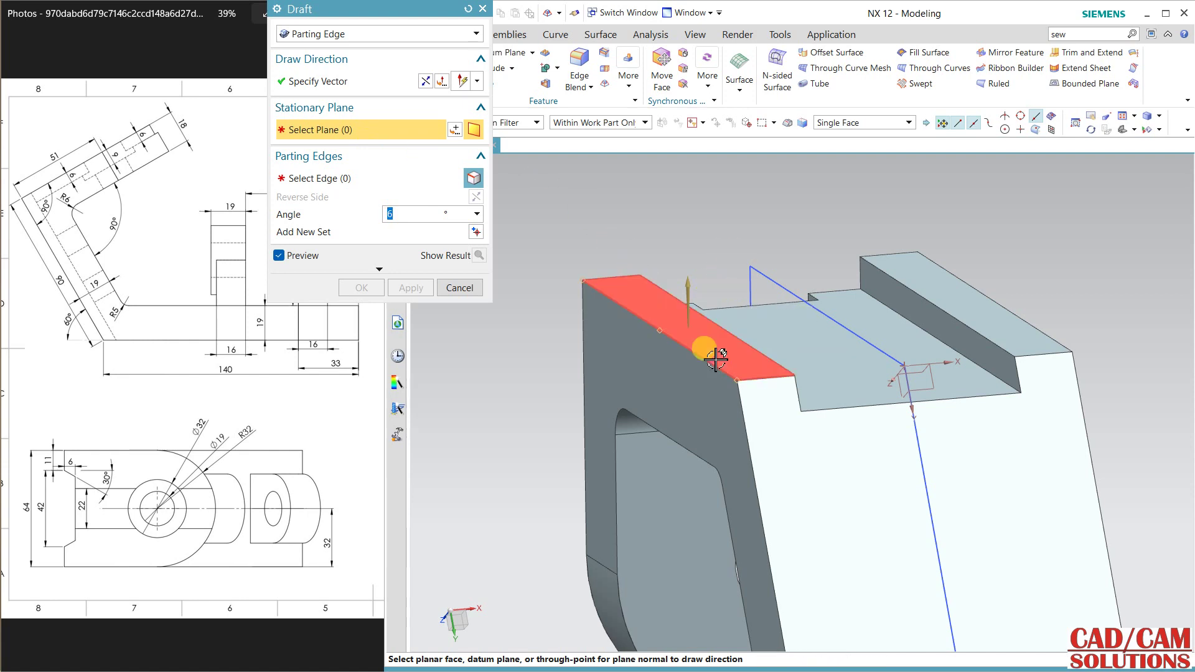
pyautogui.click(724, 352)
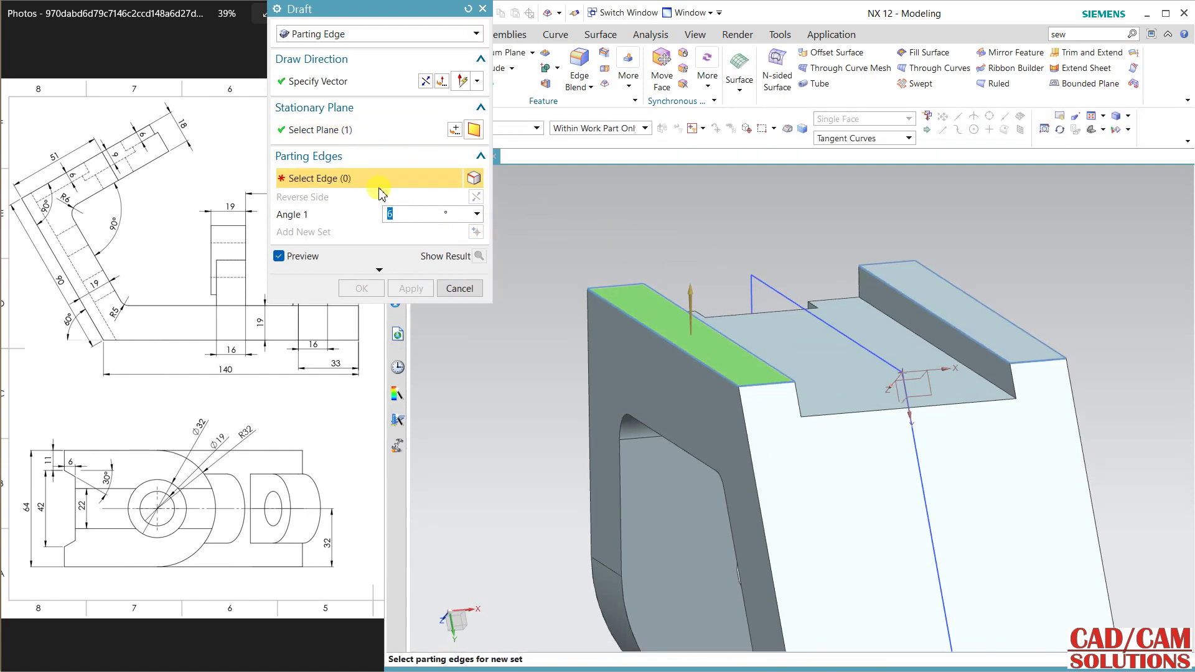
# Select one outer edge of the wide channel as a parting edge at 30° and try reversing its draft side.
pyautogui.moveTo(704, 224); pyautogui.dragTo(697, 267, button='middle')
pyautogui.click(695, 305)
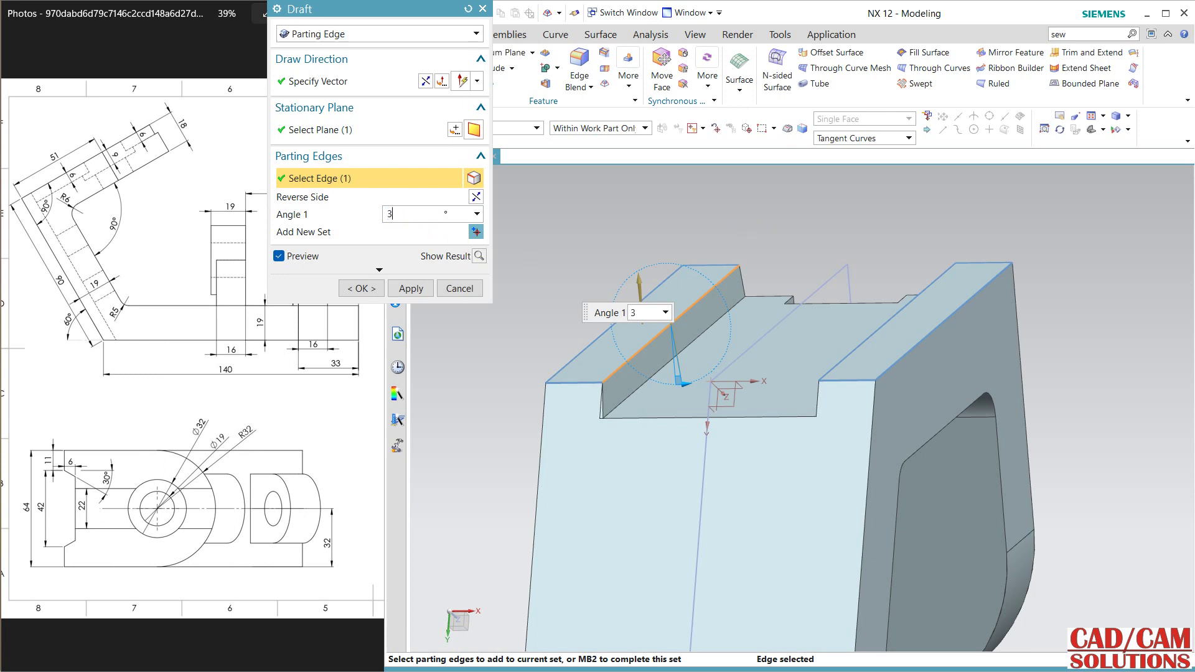
pyautogui.click(476, 197)
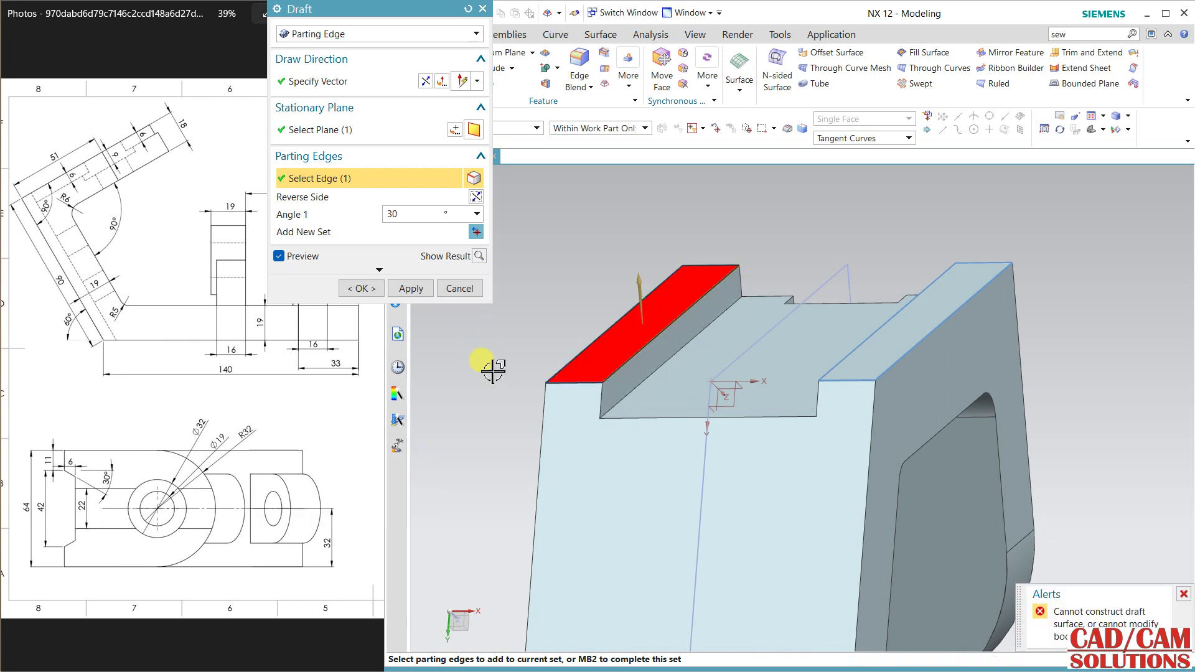
pyautogui.click(474, 198)
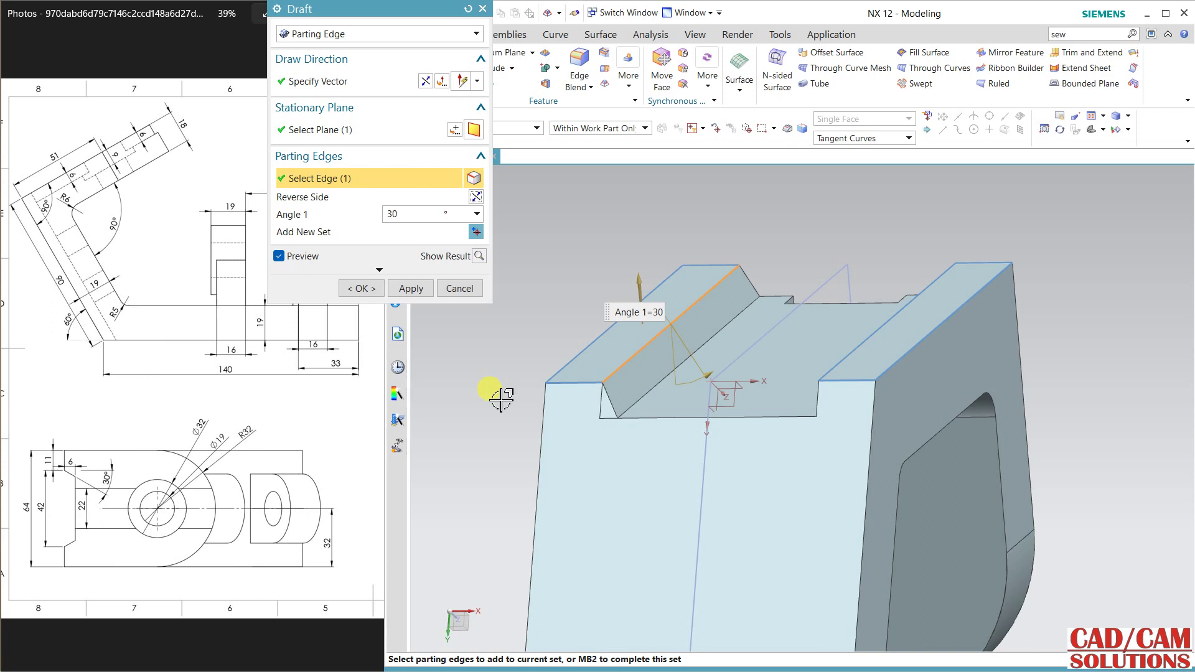
# Add the channel's opposite outer edge to the 30° draft set and finish the Draft feature.
pyautogui.moveTo(502, 399); pyautogui.dragTo(530, 388, button='middle')
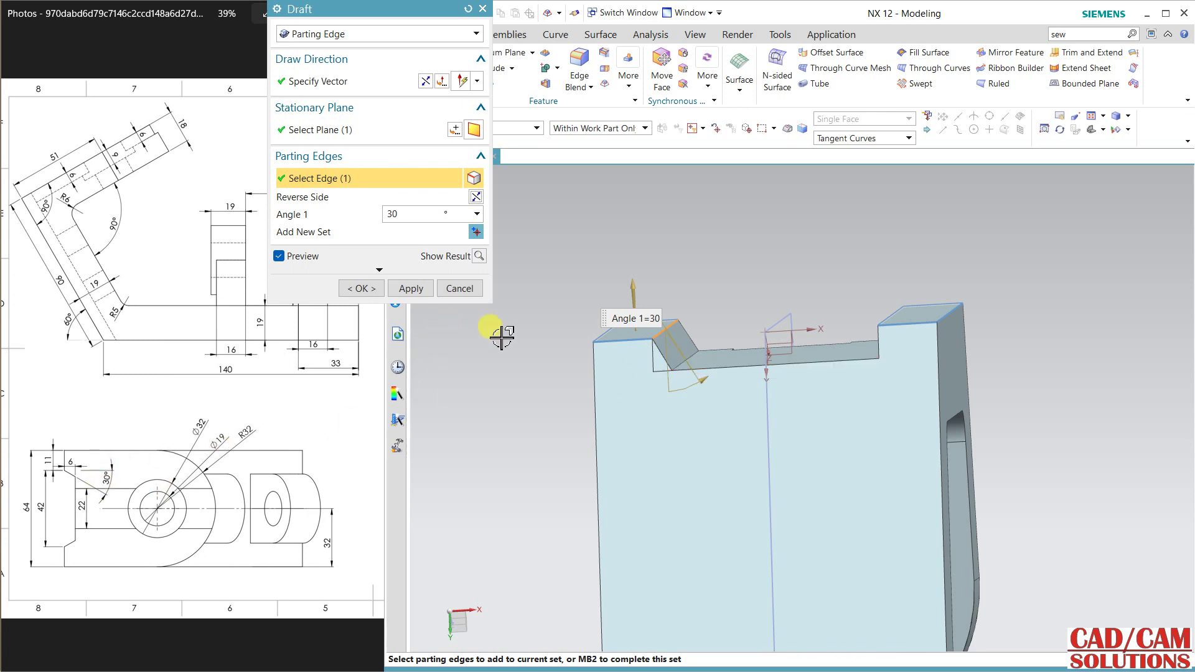
pyautogui.moveTo(707, 259); pyautogui.dragTo(715, 267, button='middle')
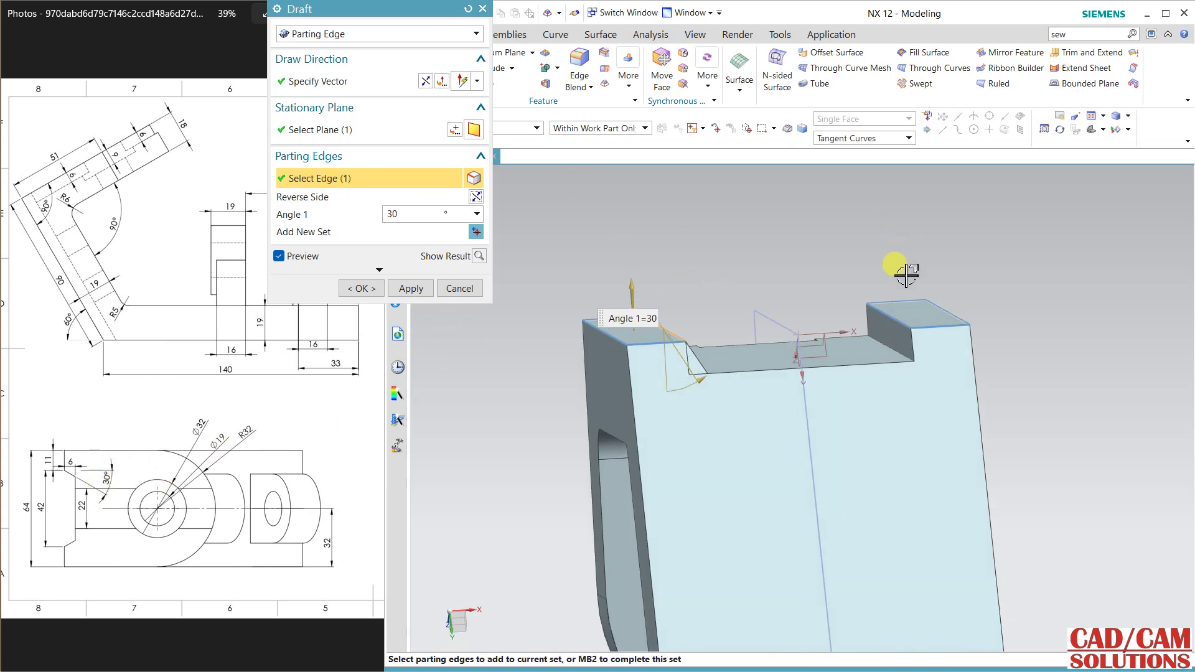
pyautogui.click(894, 318)
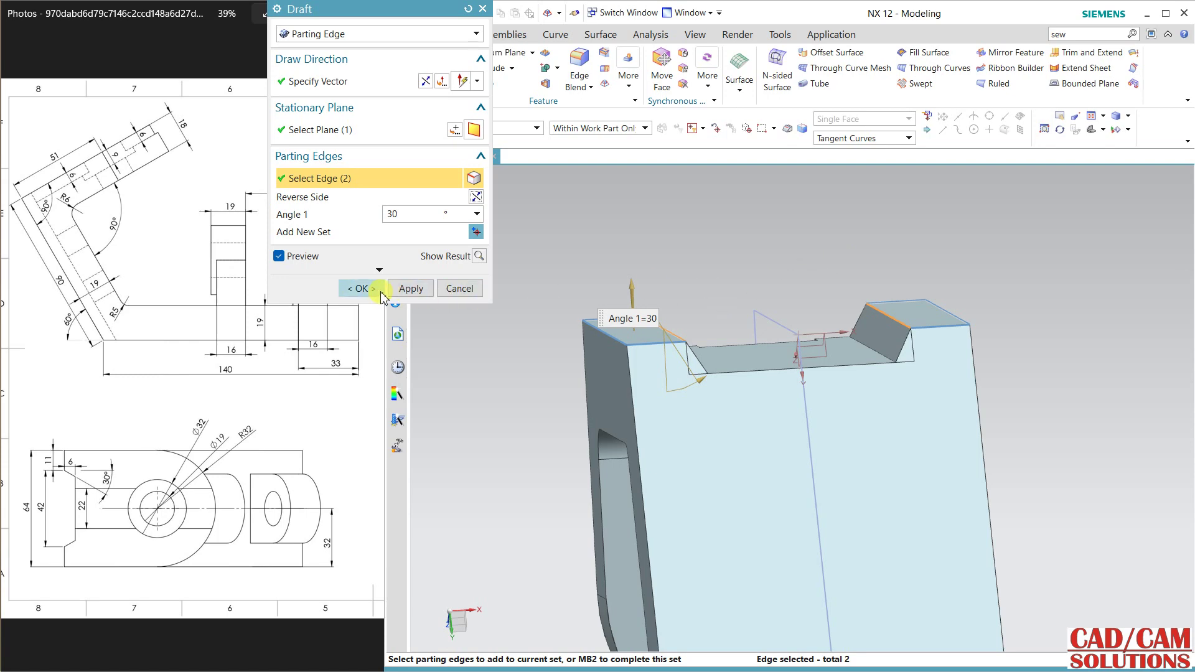
pyautogui.middleClick(673, 251)
pyautogui.moveTo(747, 256)
pyautogui.mouseDown(button='middle')
pyautogui.moveTo(702, 283)
pyautogui.moveTo(644, 351)
pyautogui.moveTo(609, 353)
pyautogui.moveTo(617, 339)
pyautogui.moveTo(609, 368)
pyautogui.moveTo(610, 354)
pyautogui.mouseUp(button='middle')
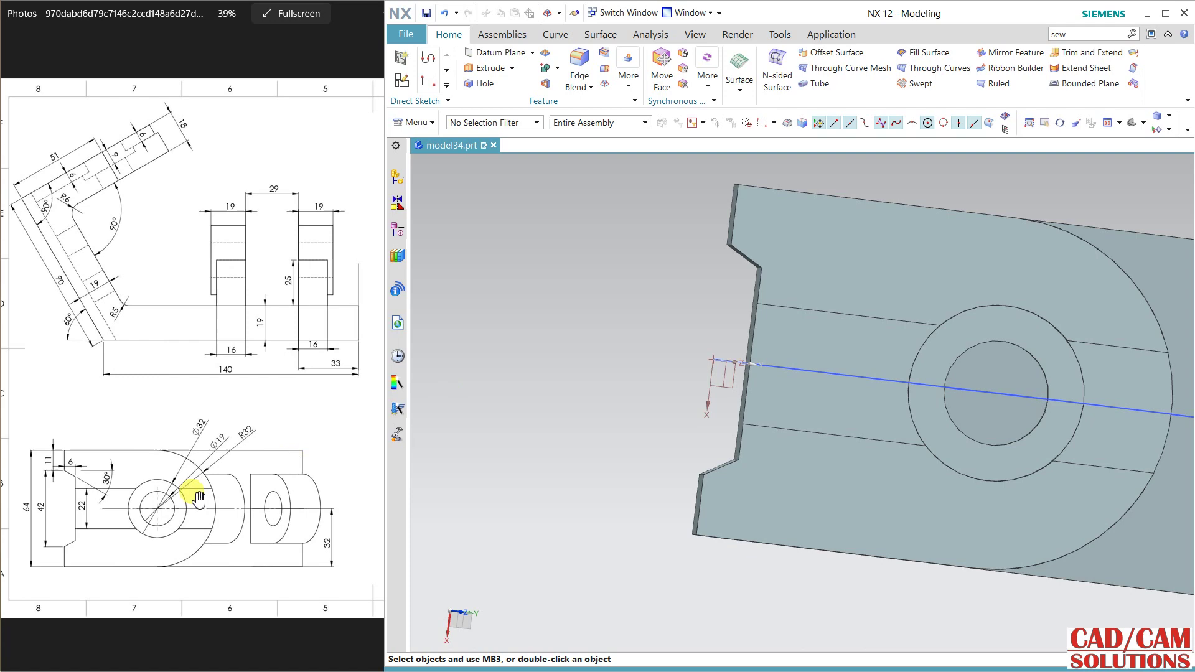
pyautogui.moveTo(560, 401); pyautogui.dragTo(552, 357, button='middle')
# Consult the reference drawing for the sloped leg's holes, starting a General Hole with the Simple form.
pyautogui.click(261, 349)
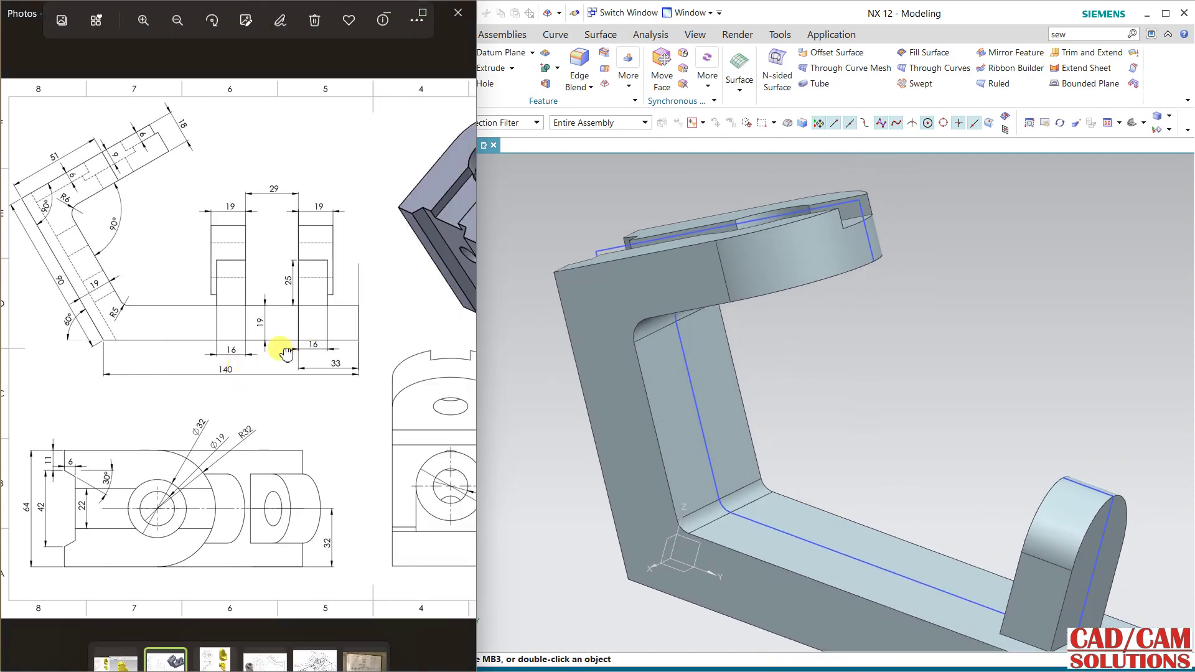
pyautogui.moveTo(275, 342); pyautogui.dragTo(215, 312)
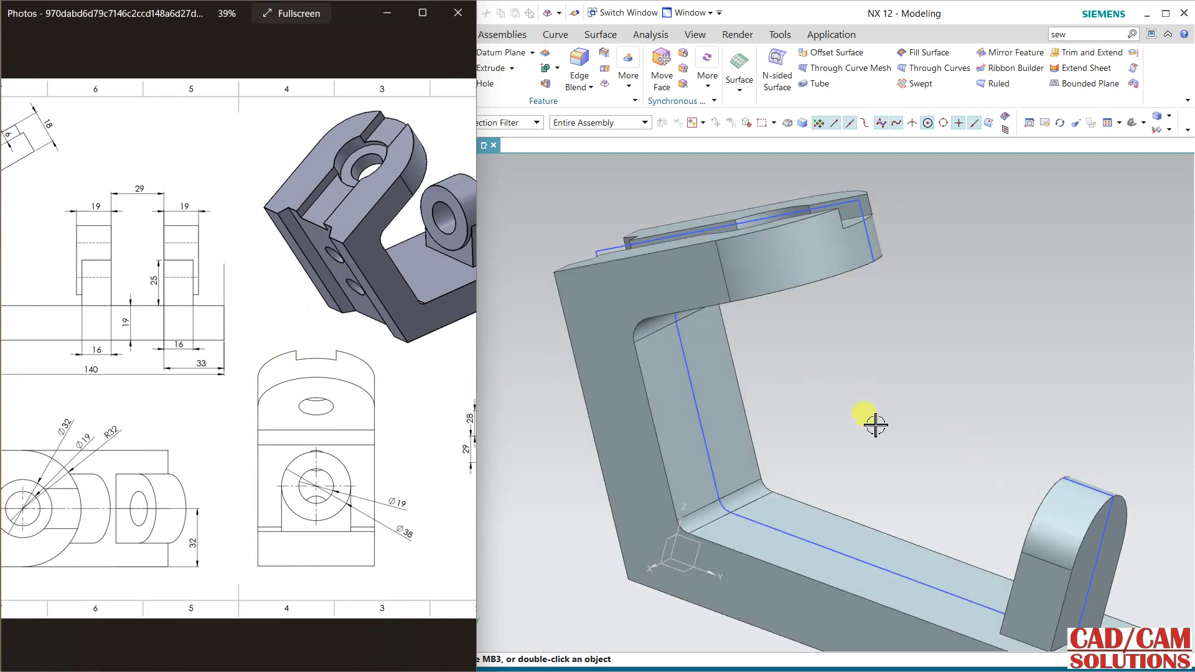
pyautogui.moveTo(875, 425); pyautogui.dragTo(904, 383, button='middle')
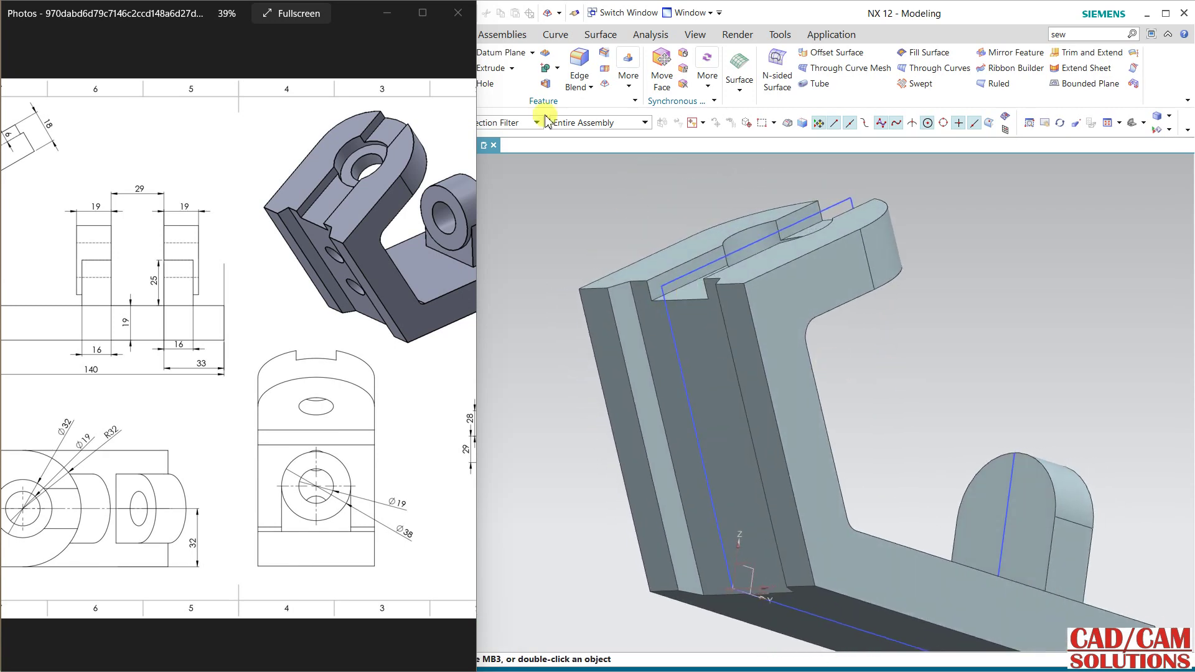
pyautogui.click(537, 201)
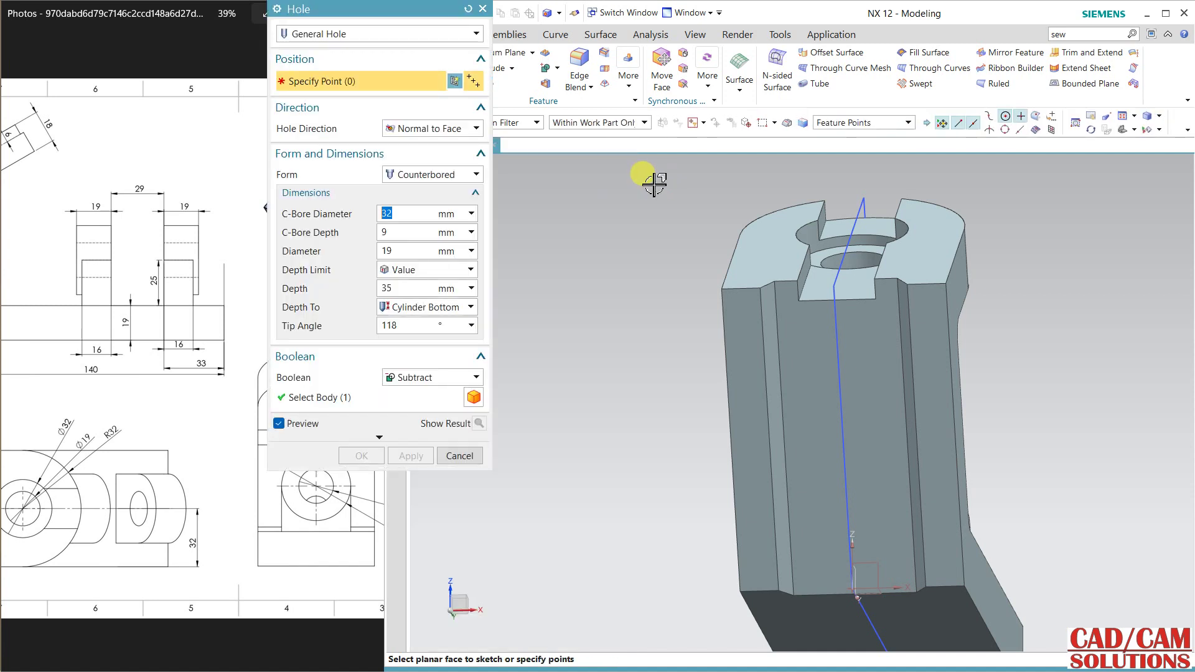
pyautogui.click(429, 176)
pyautogui.click(423, 192)
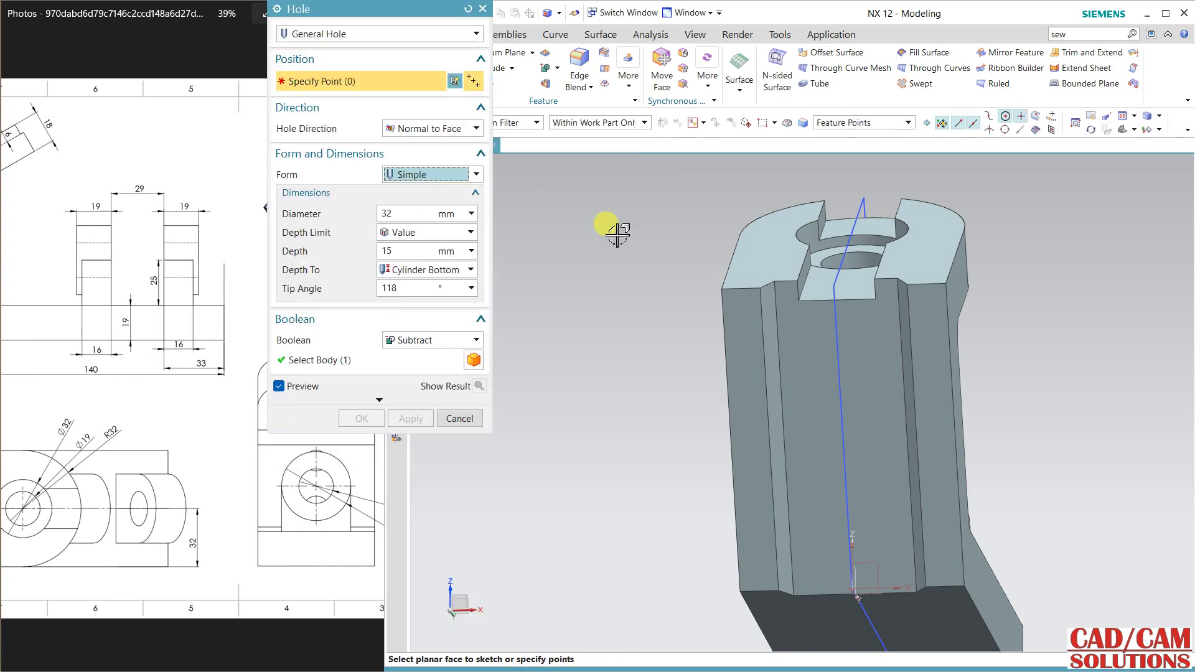
pyautogui.moveTo(334, 477); pyautogui.dragTo(163, 468)
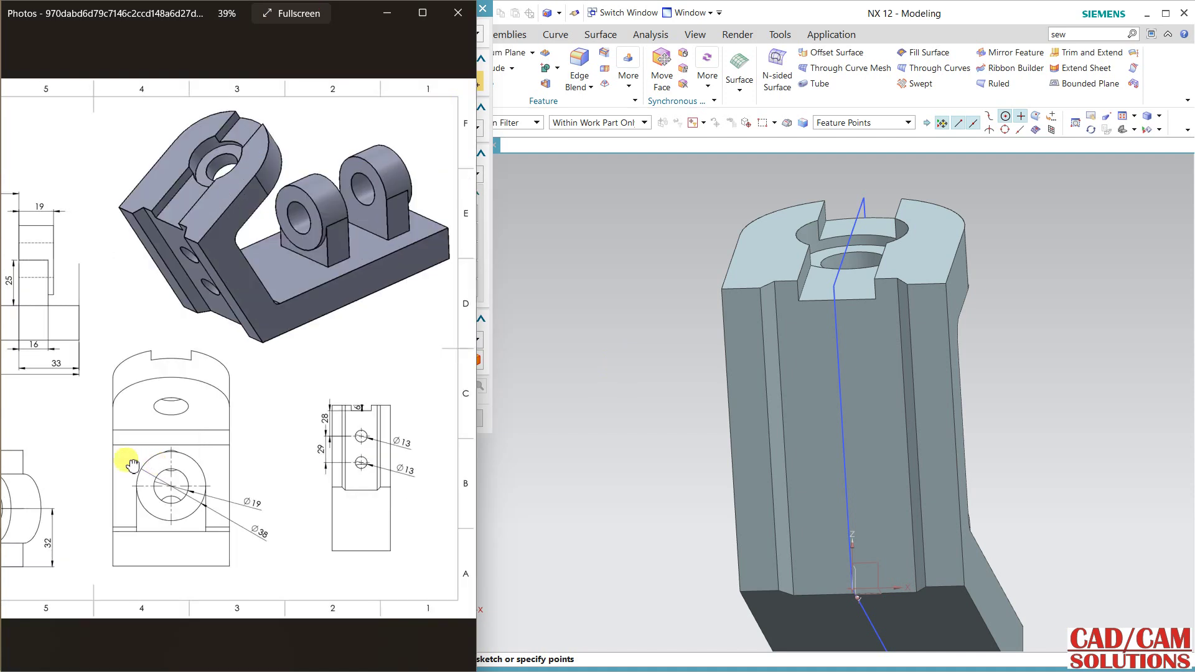
pyautogui.click(646, 369)
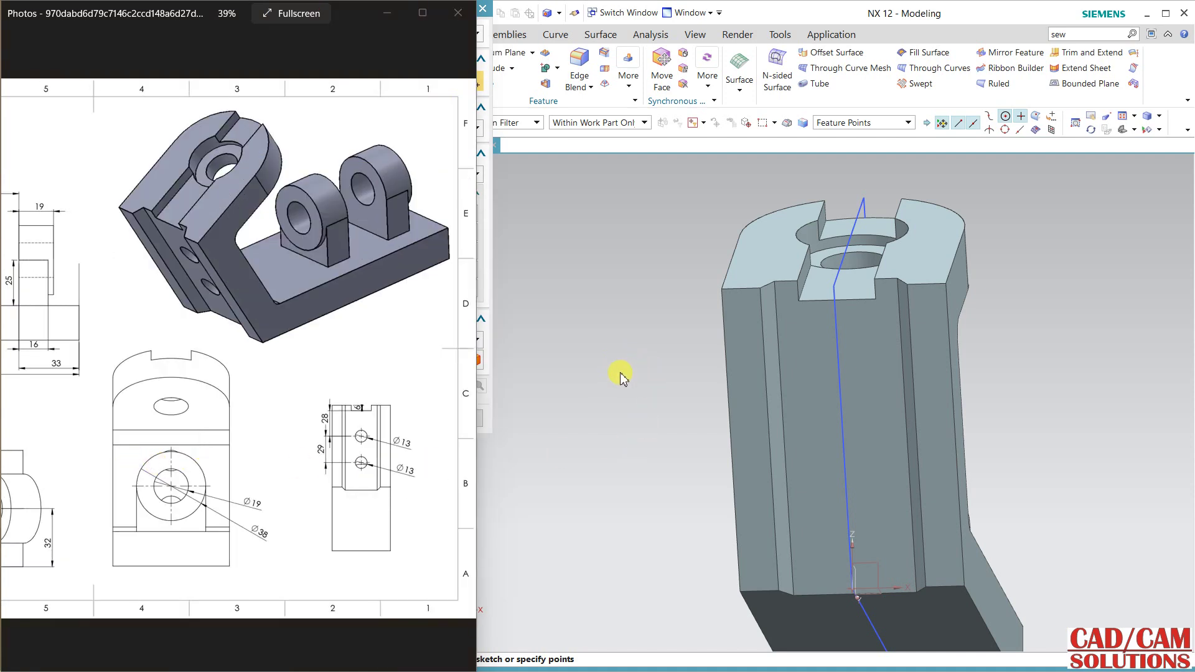
pyautogui.moveTo(617, 380); pyautogui.dragTo(617, 381, button='middle')
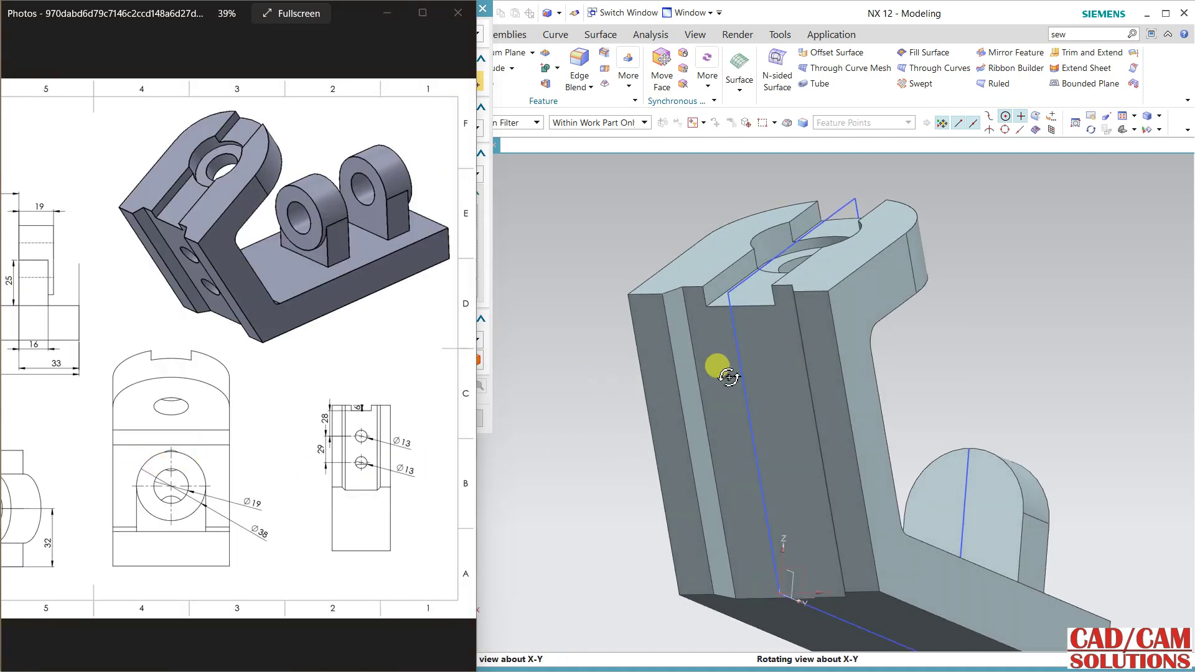
pyautogui.moveTo(762, 373); pyautogui.dragTo(753, 361, button='middle')
pyautogui.press('s')
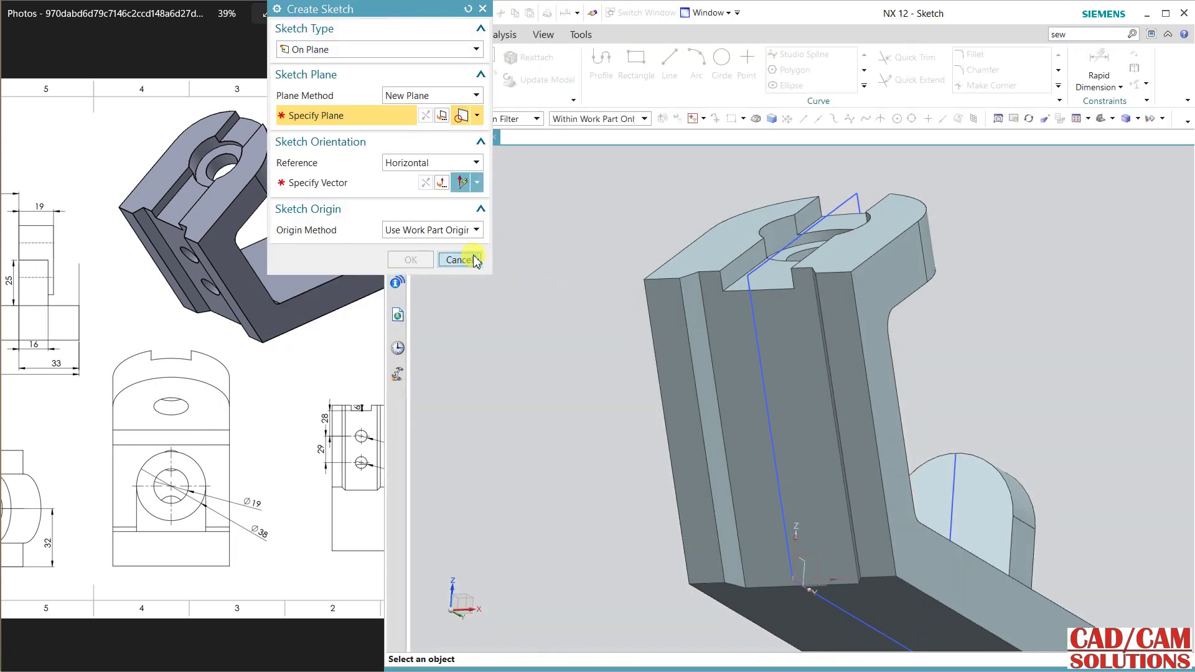
pyautogui.click(461, 261)
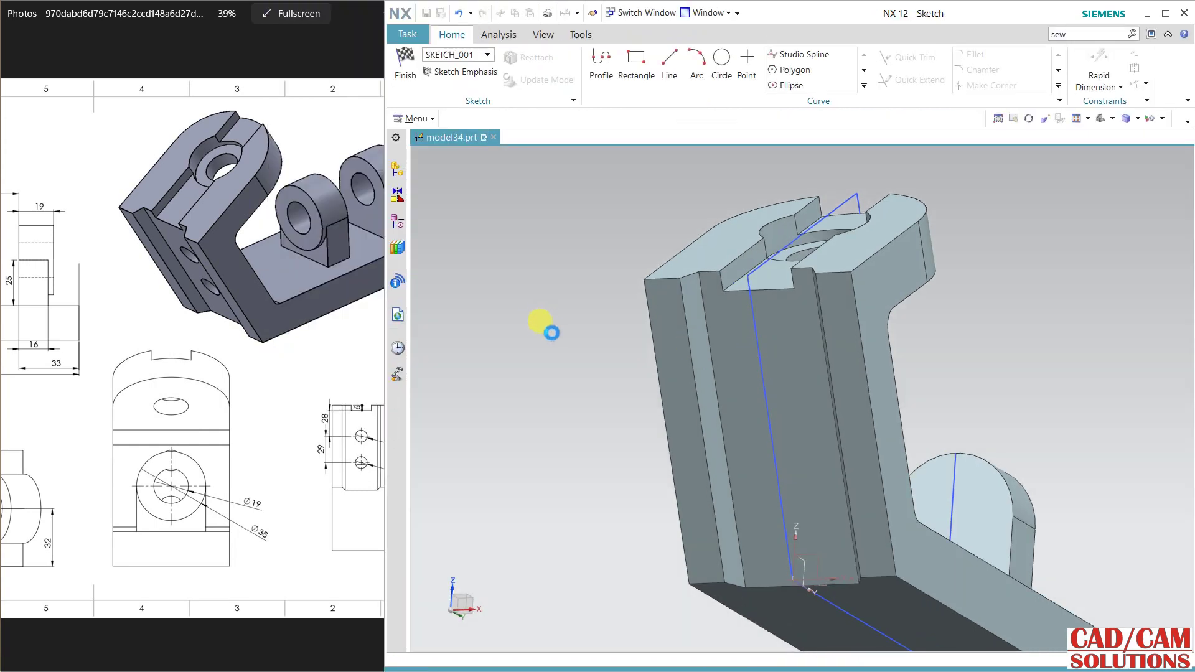
pyautogui.click(408, 75)
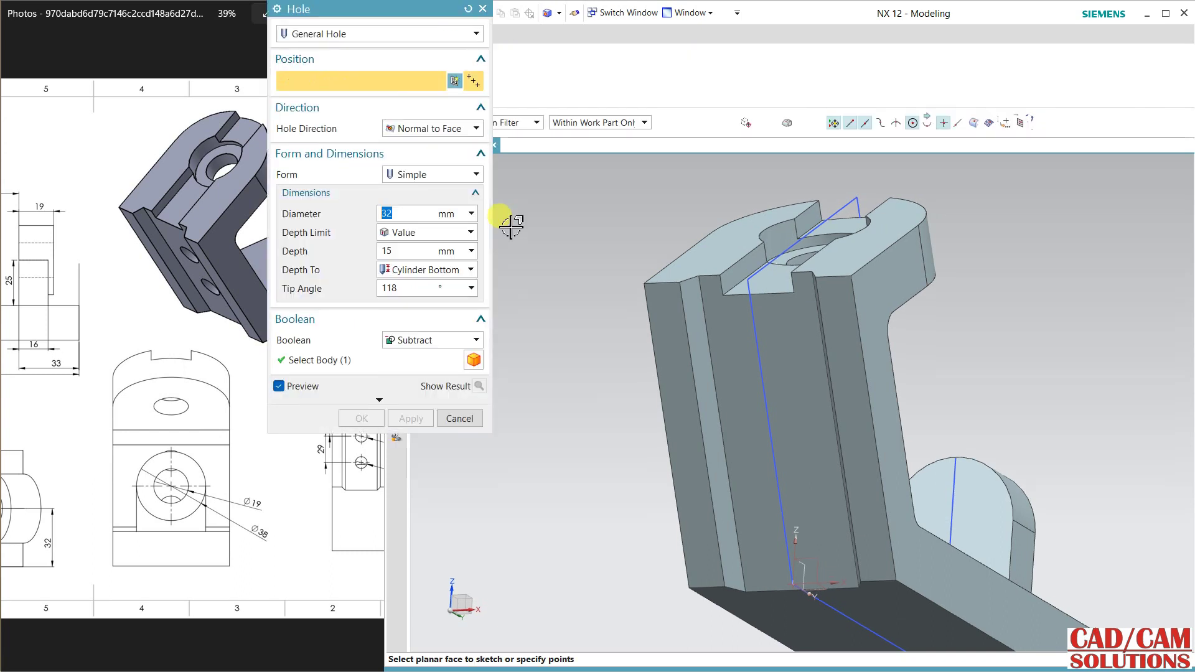
# Place the hole's sketch point on the channel floor near its centre line, about 10.5 mm and 21.2 mm from the sketch axes.
pyautogui.click(772, 366)
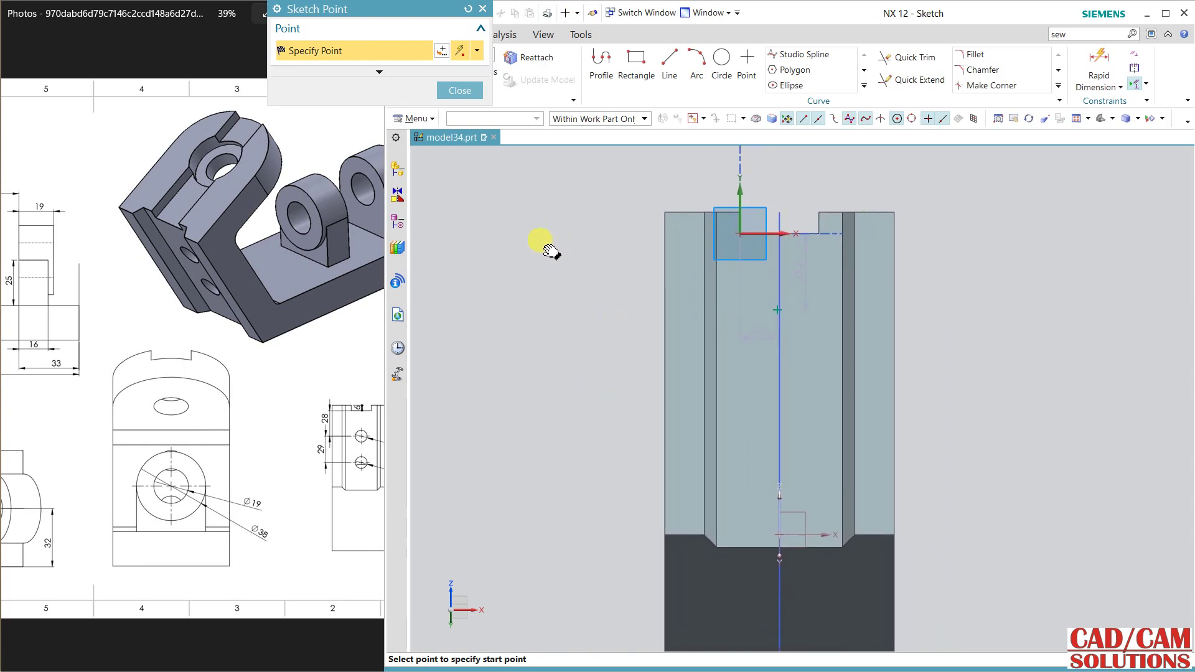
pyautogui.scroll(1, 519, 249)
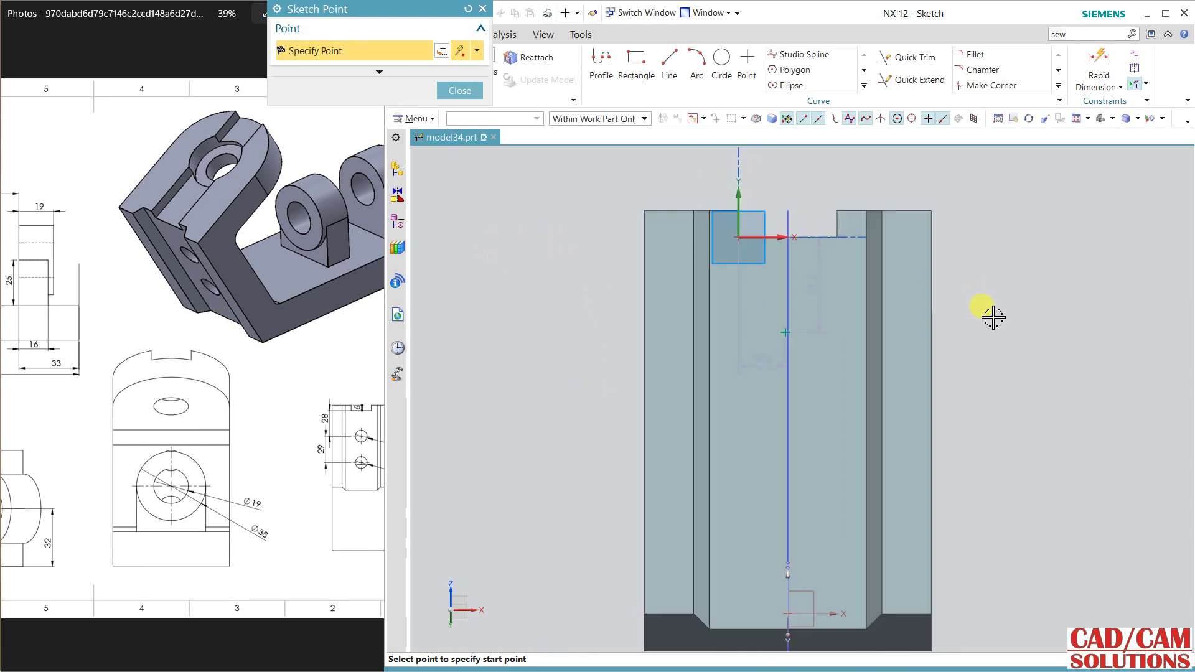
pyautogui.press('Escape')
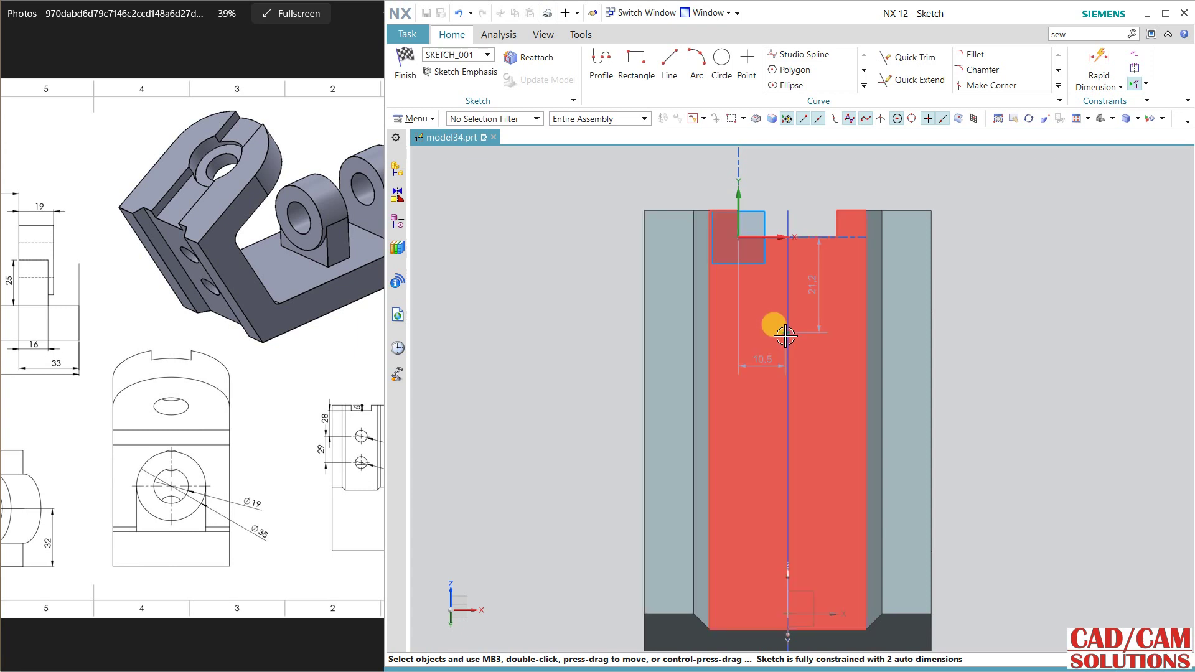
pyautogui.click(786, 332)
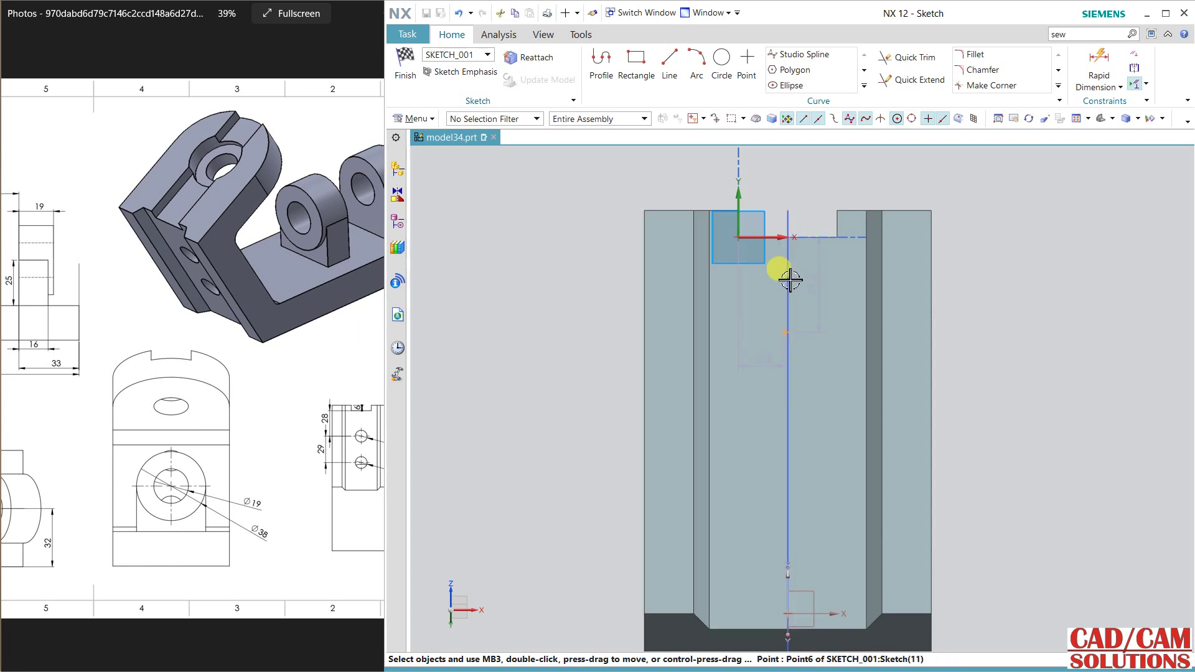
pyautogui.click(788, 225)
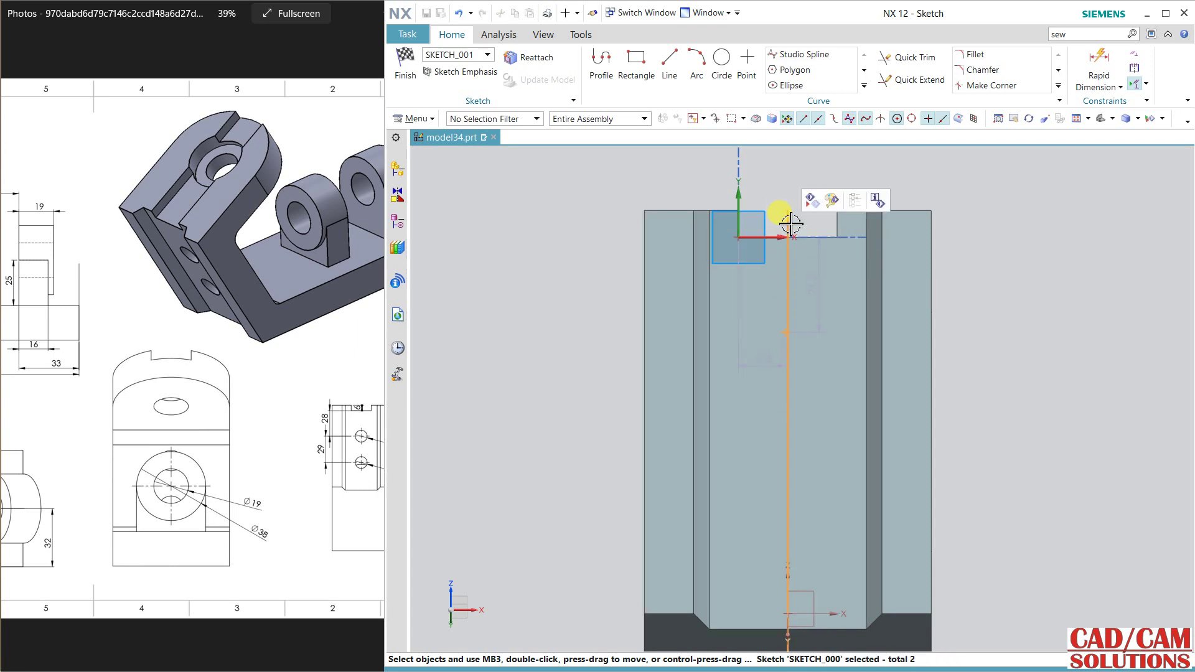
pyautogui.click(766, 184)
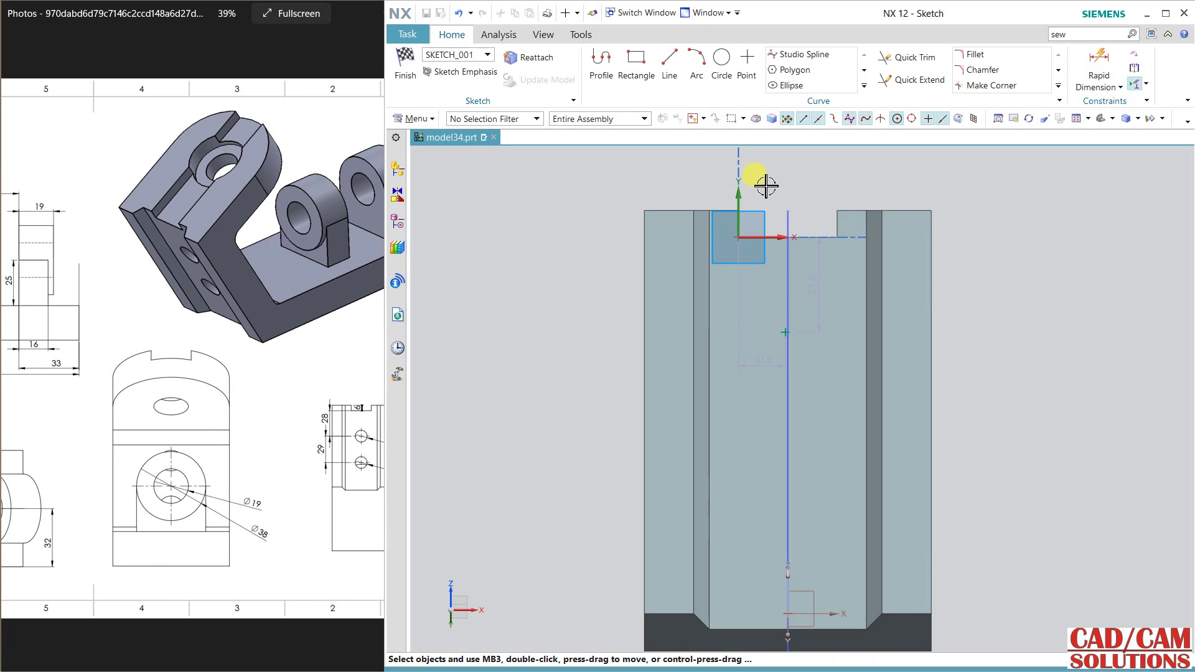
# Set the hole point's horizontal dimension to 11 mm and its vertical dimension to 28 mm from the sketch axes.
pyautogui.doubleClick(762, 362)
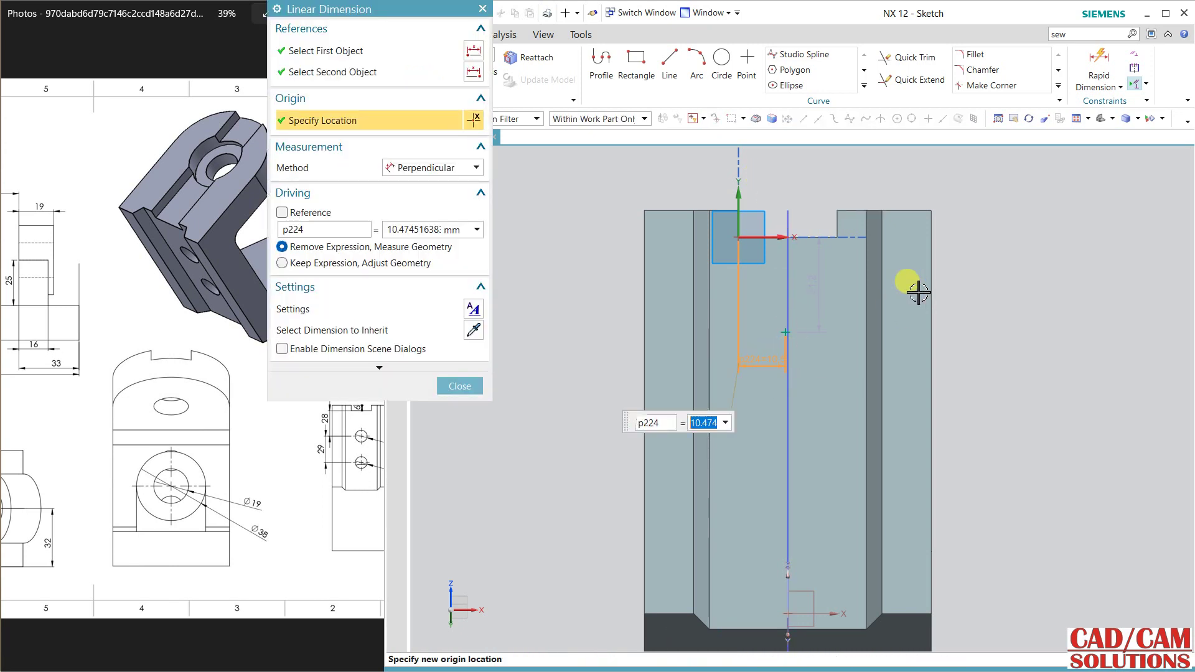
pyautogui.write('11')
pyautogui.press('Return')
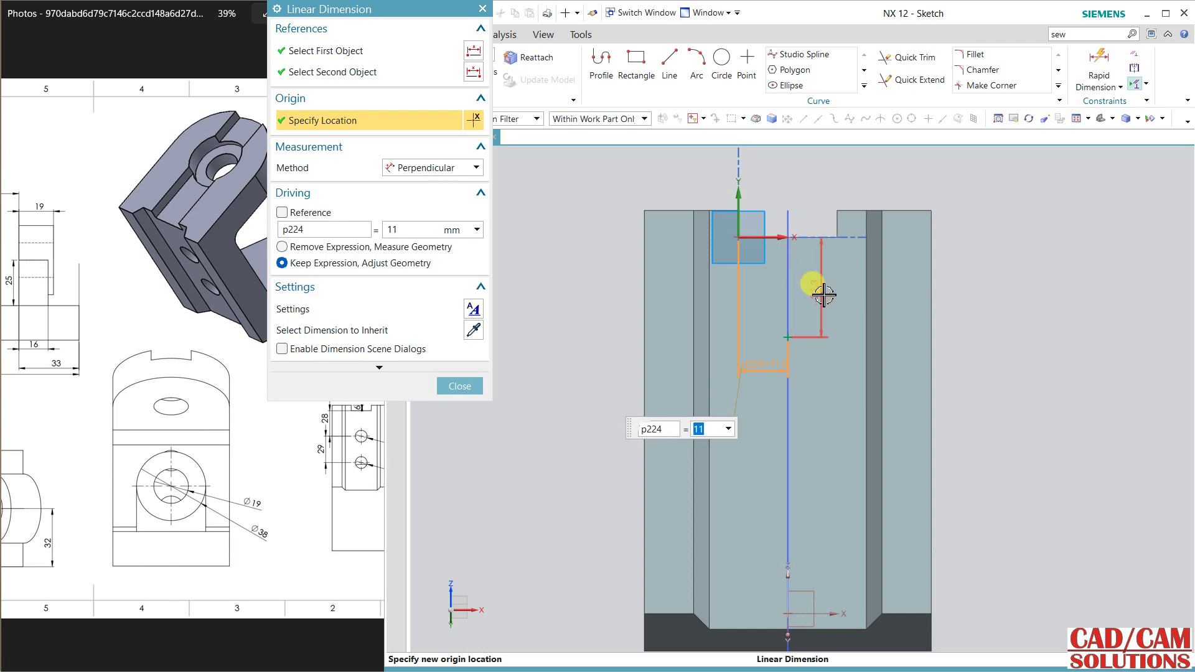
pyautogui.click(823, 295)
pyautogui.click(958, 285)
pyautogui.write('2')
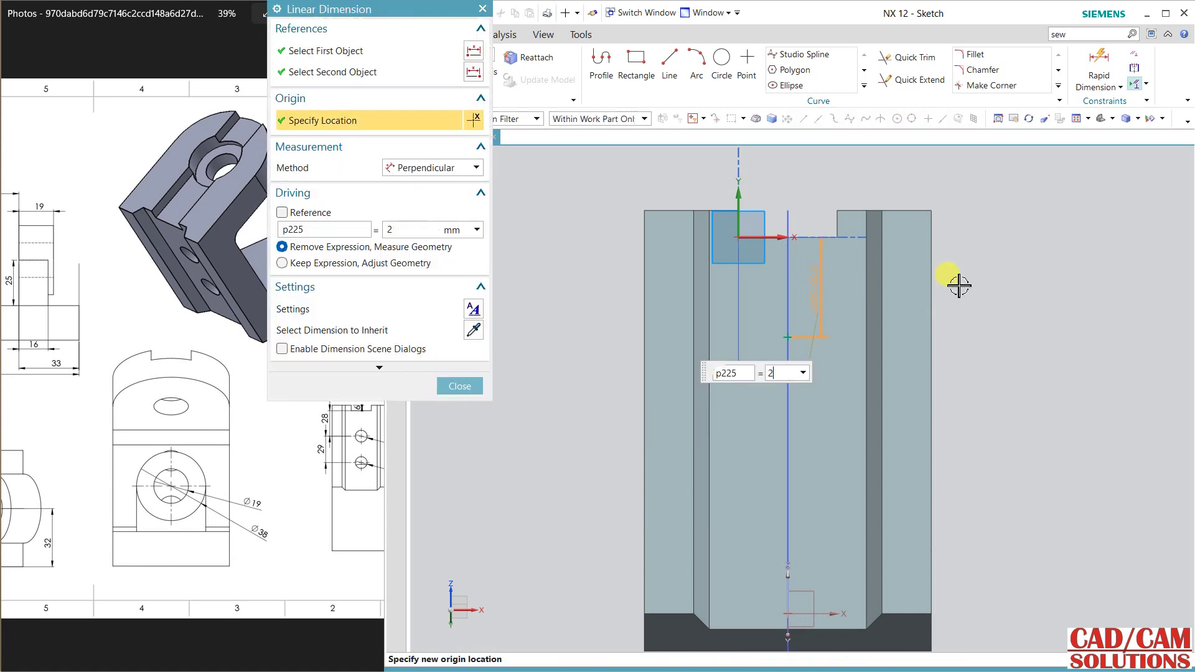
pyautogui.write('8')
pyautogui.press('Return')
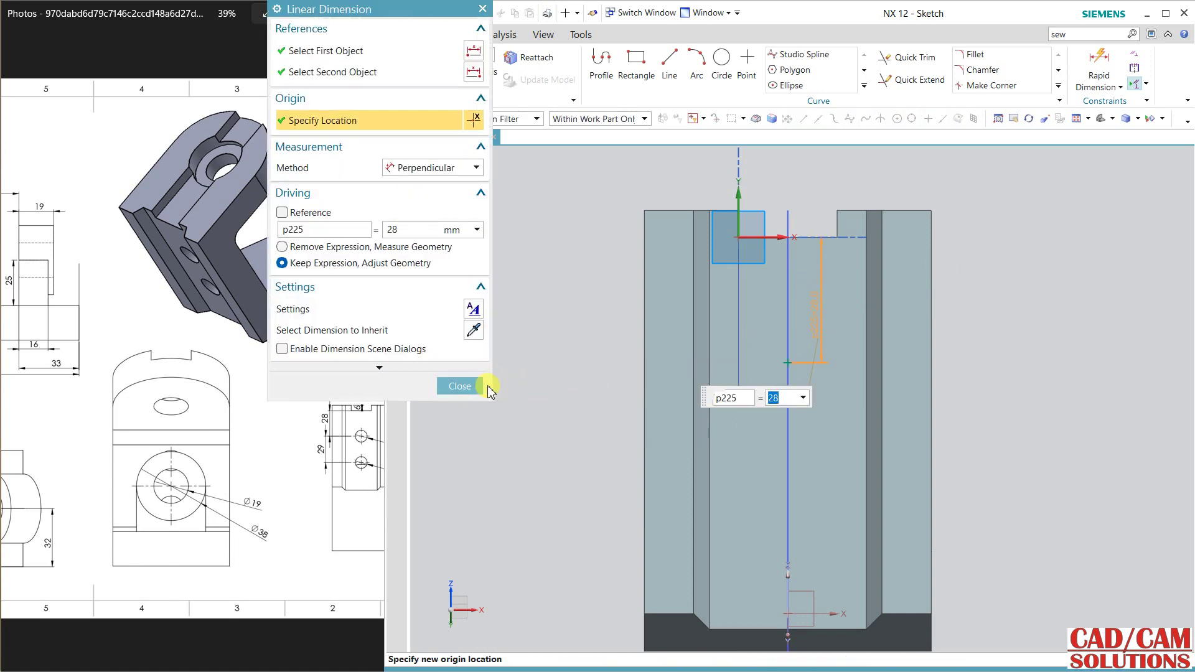
pyautogui.click(464, 386)
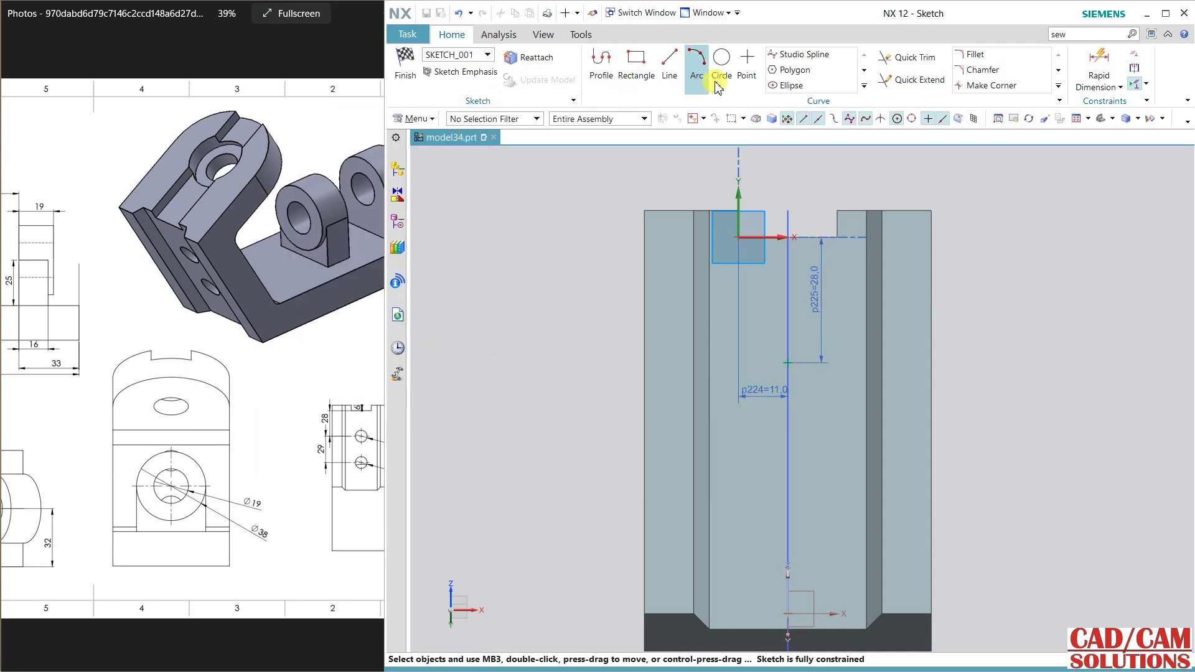
# Add a second sketch point on the channel's centre line, dimension it 29 mm below the first point, and finish the sketch.
pyautogui.click(747, 62)
pyautogui.click(788, 471)
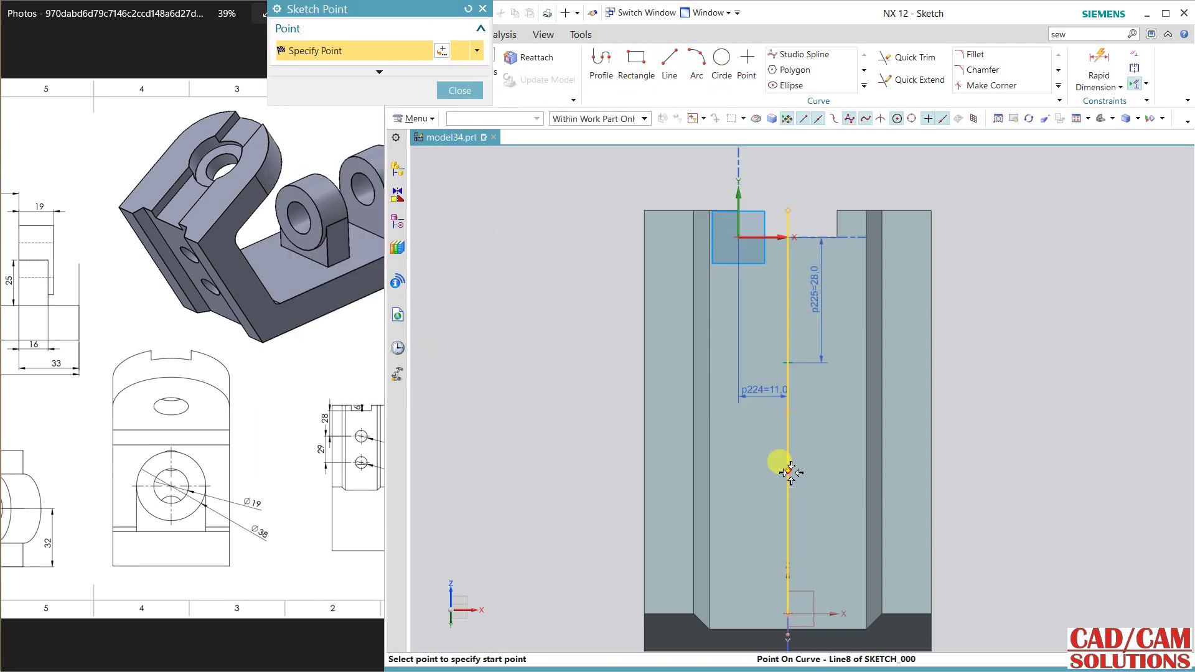
pyautogui.middleClick(974, 432)
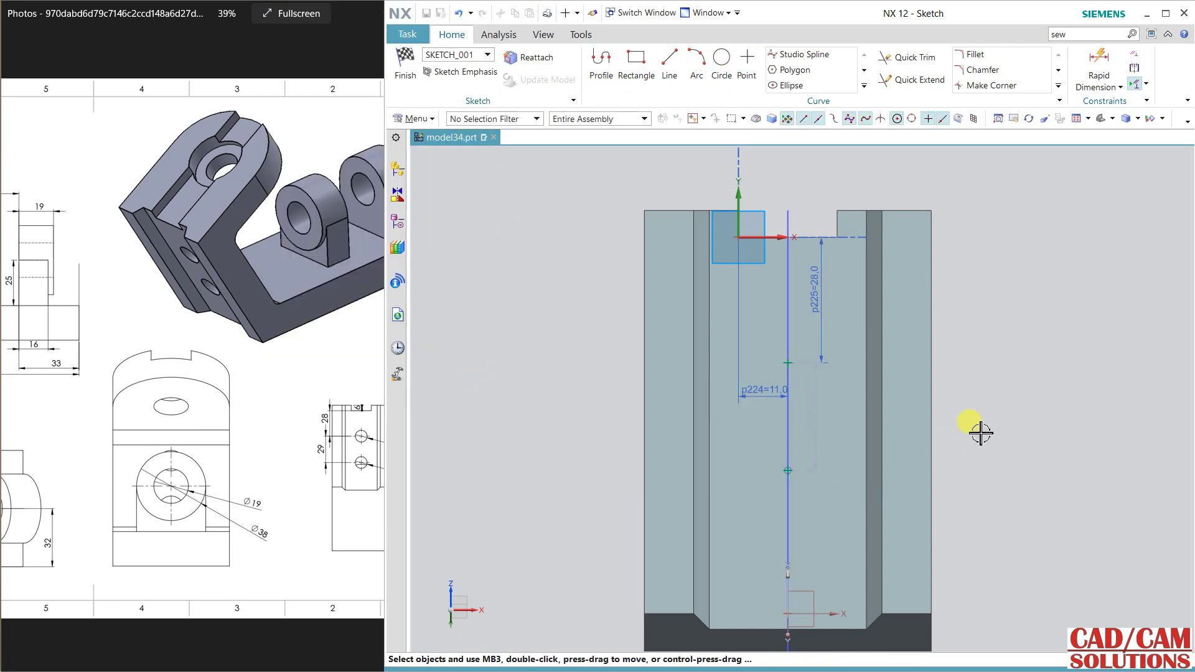
pyautogui.click(817, 421)
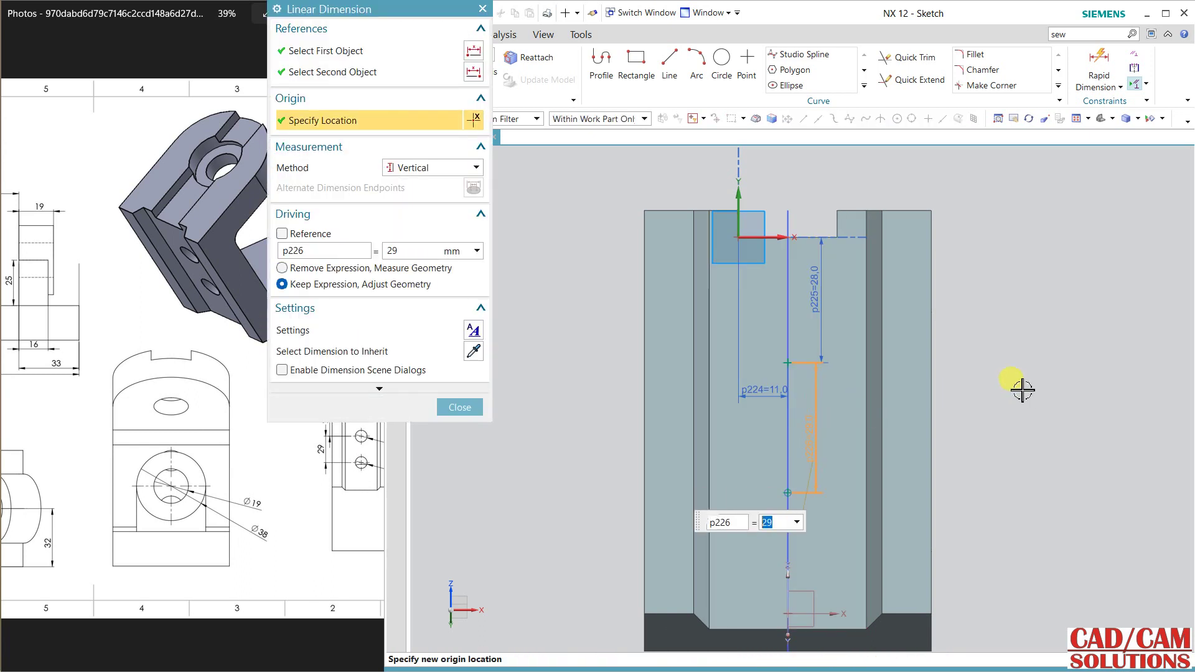
pyautogui.click(477, 408)
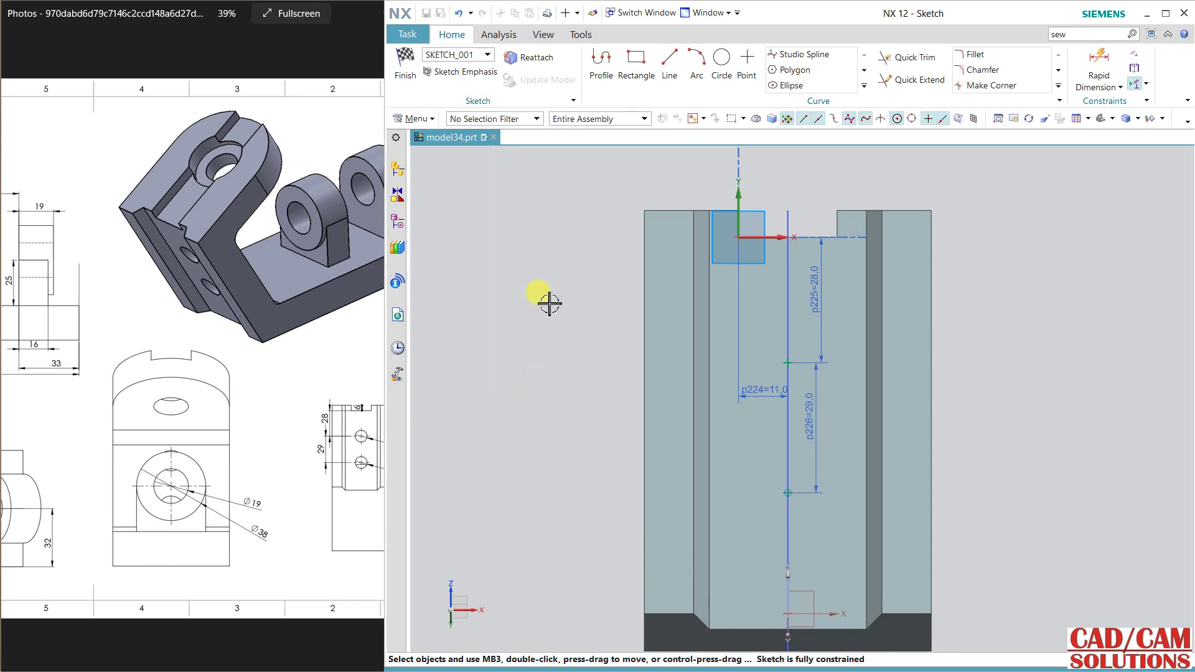
pyautogui.click(405, 66)
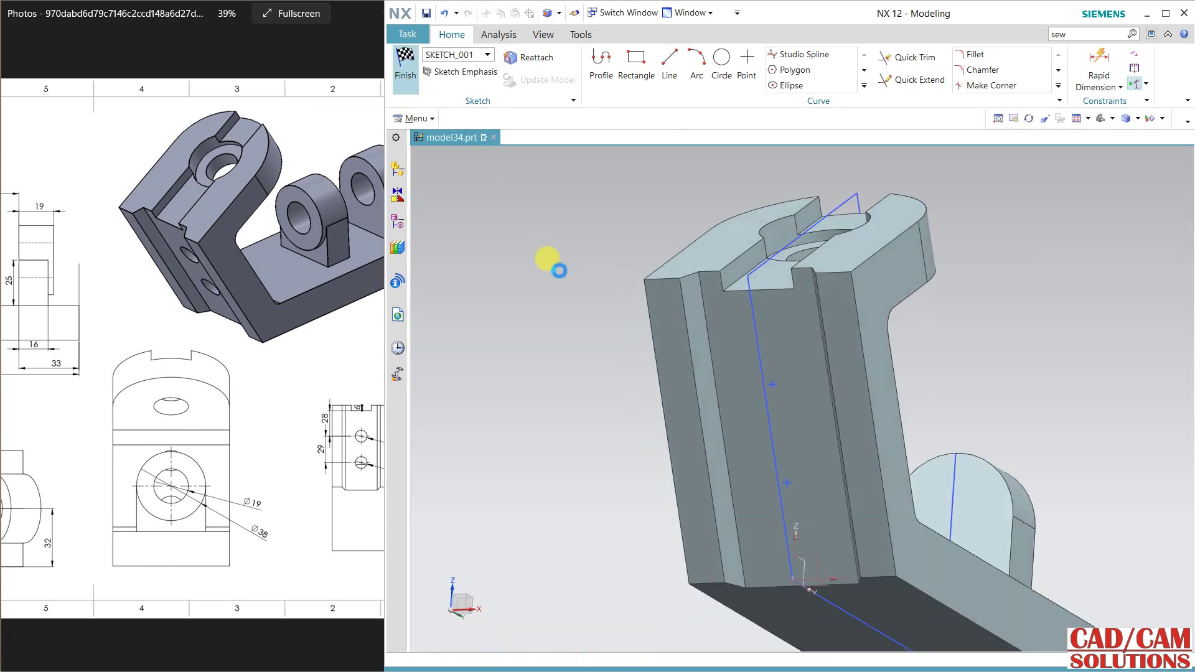
# Consult the reference drawing for the sloped leg's hole size and set the simple hole's diameter to 13 mm.
pyautogui.click(374, 418)
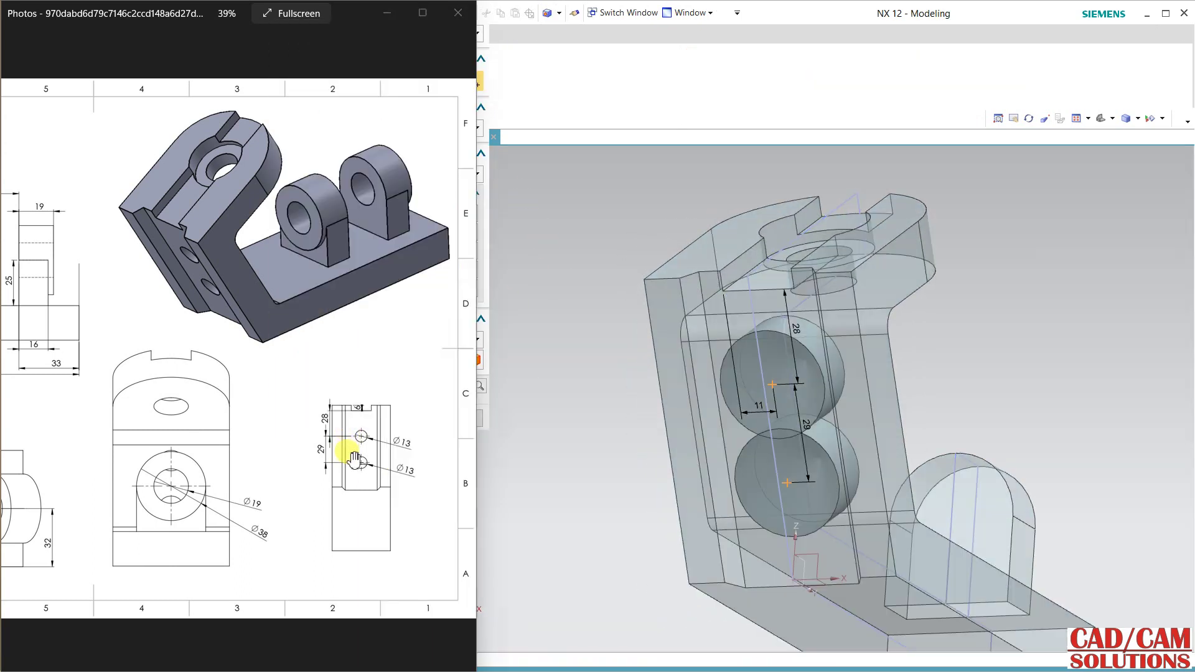
pyautogui.click(342, 448)
pyautogui.click(603, 360)
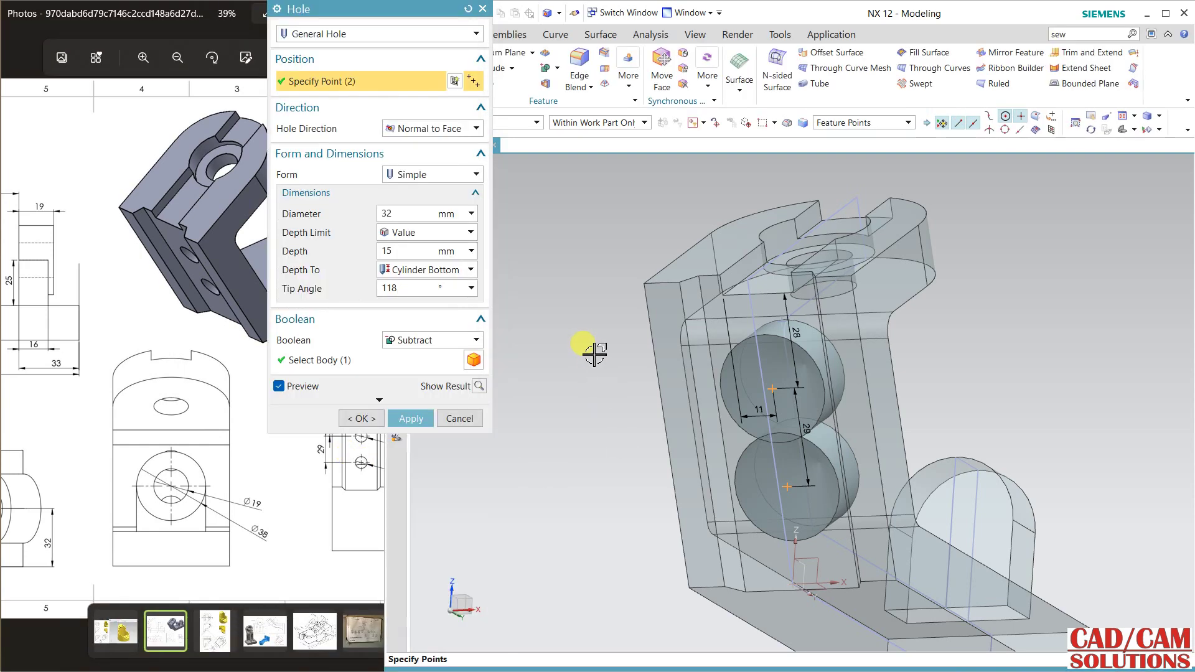
pyautogui.click(193, 421)
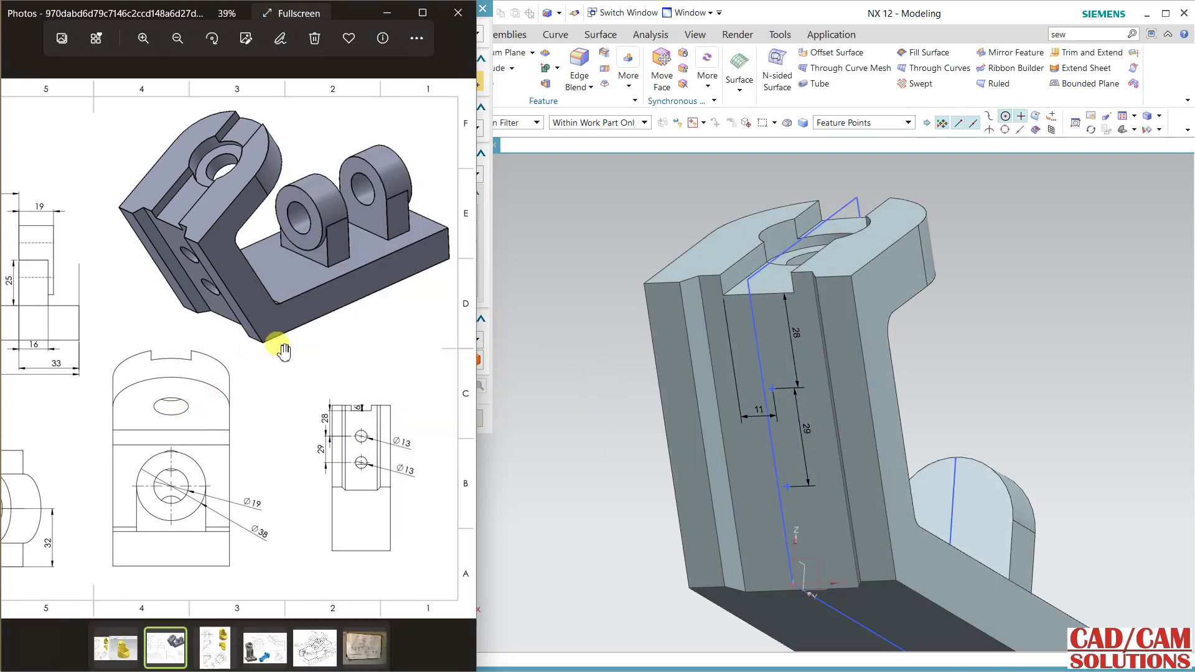
pyautogui.click(487, 334)
pyautogui.click(480, 319)
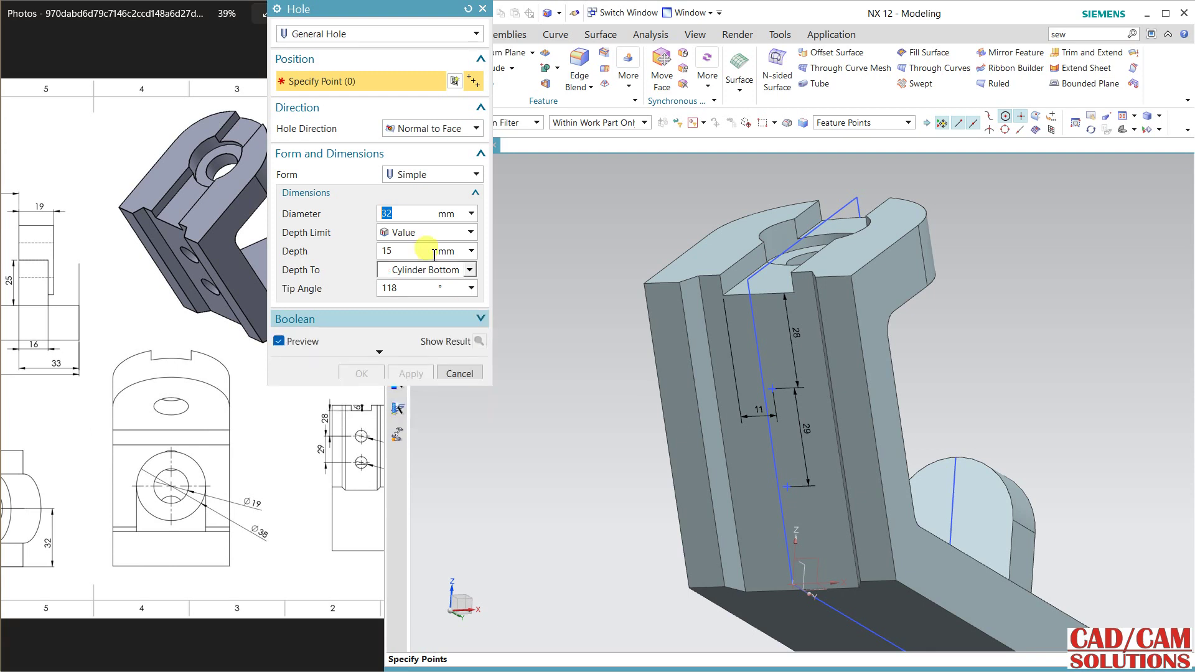
pyautogui.doubleClick(405, 214)
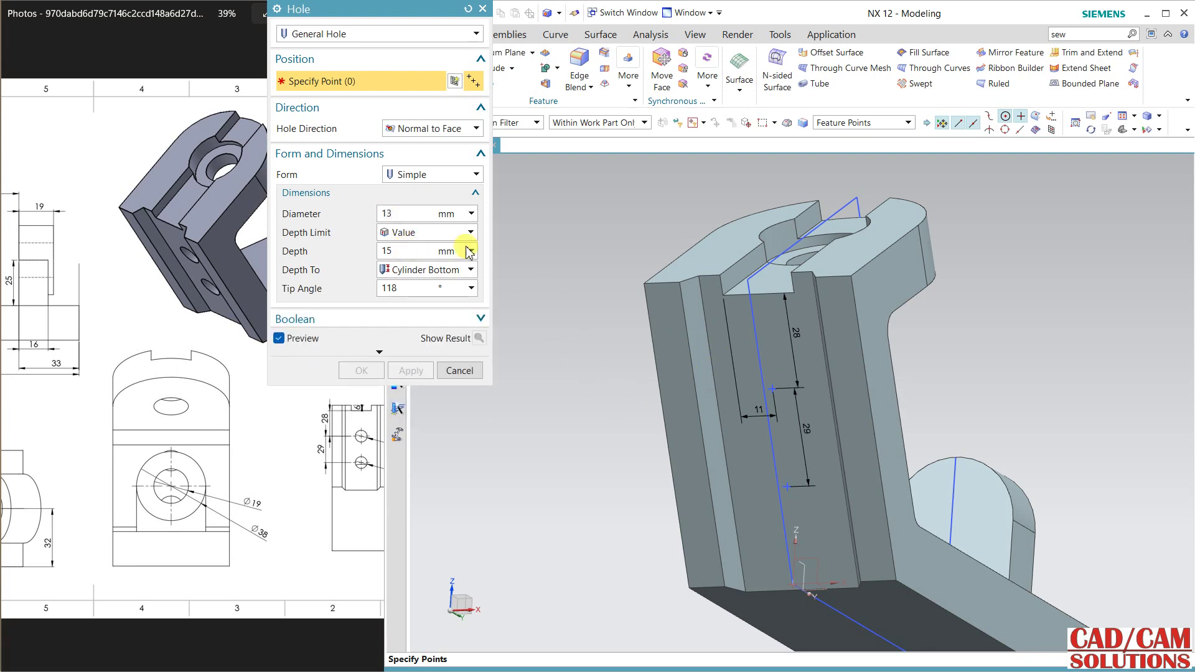
# Select both sketch points on the channel floor as hole positions and cut the two holes through the sloped leg.
pyautogui.click(772, 389)
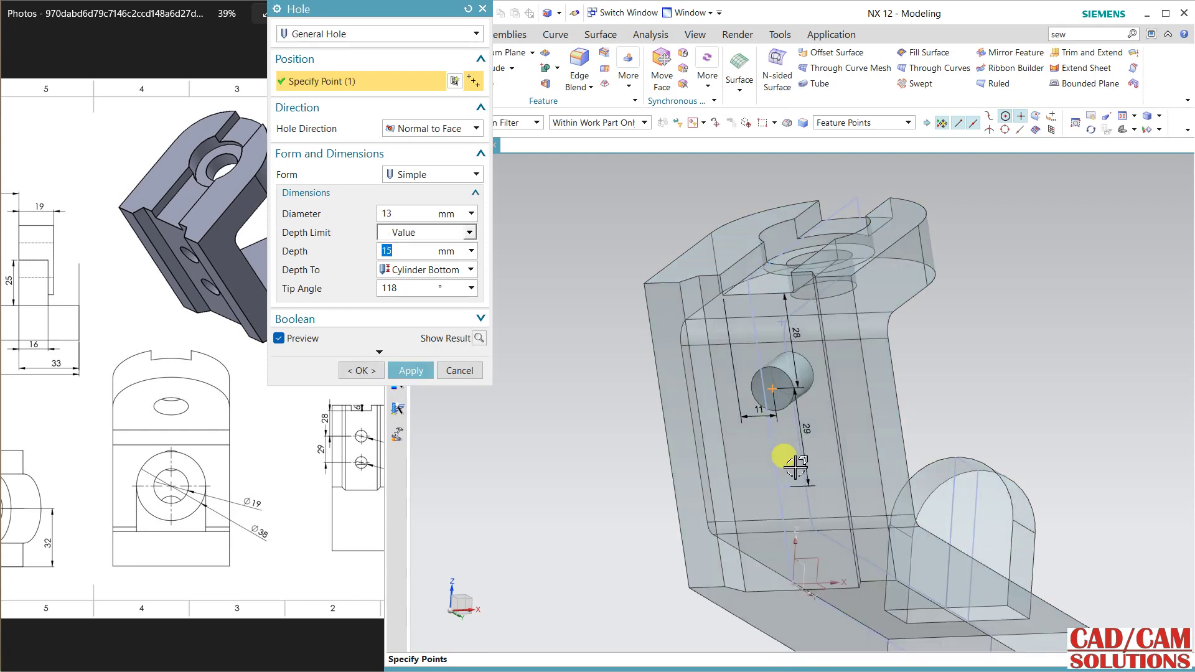
pyautogui.click(791, 490)
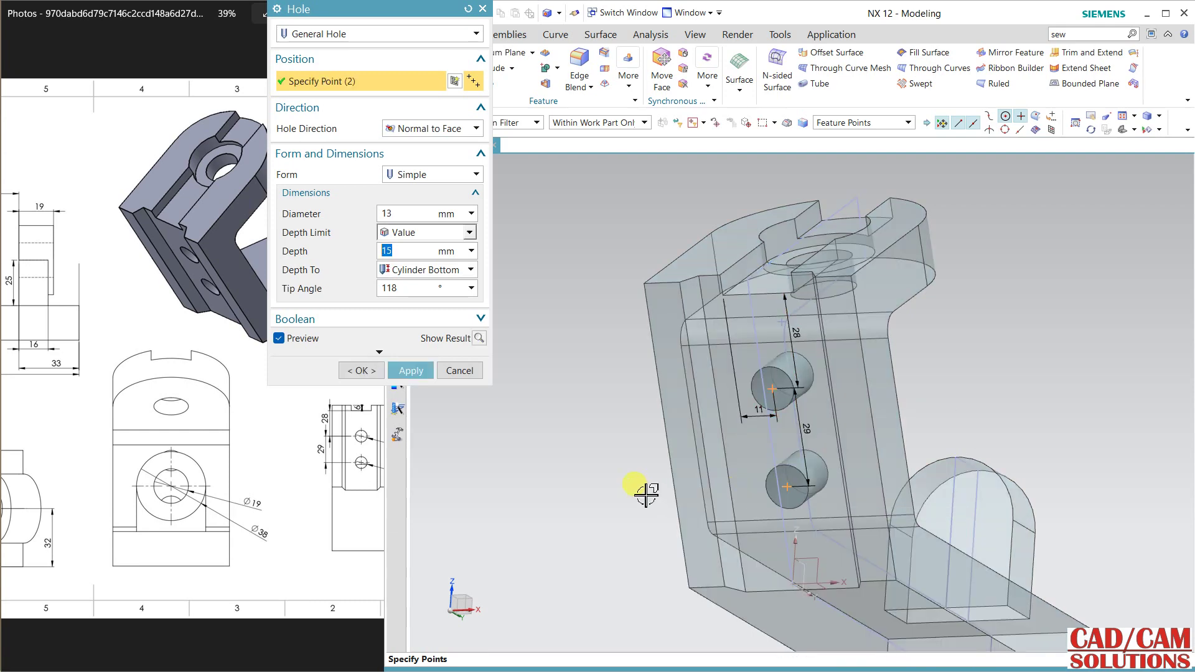
pyautogui.moveTo(641, 489); pyautogui.dragTo(526, 461, button='middle')
pyautogui.click(426, 371)
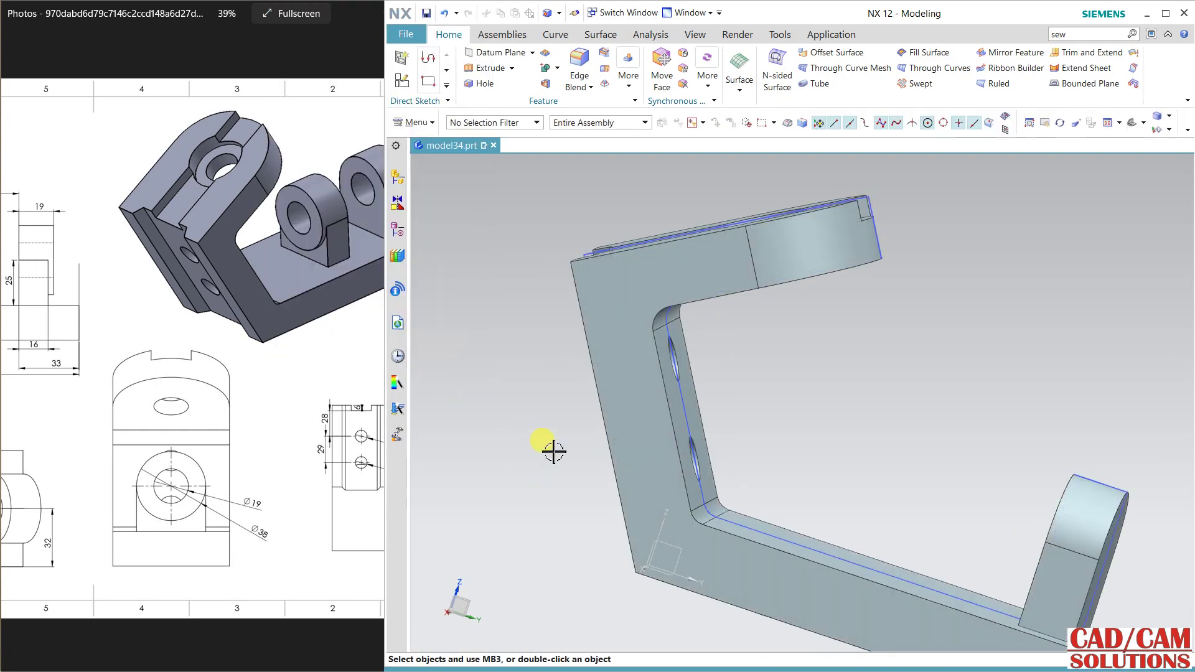
pyautogui.moveTo(867, 450); pyautogui.dragTo(738, 471, button='middle')
# Check the lug details in the drawing and create a sketch on the upright lug's outer face, X-axis as horizontal reference, axes flipped so Y points up.
pyautogui.click(259, 416)
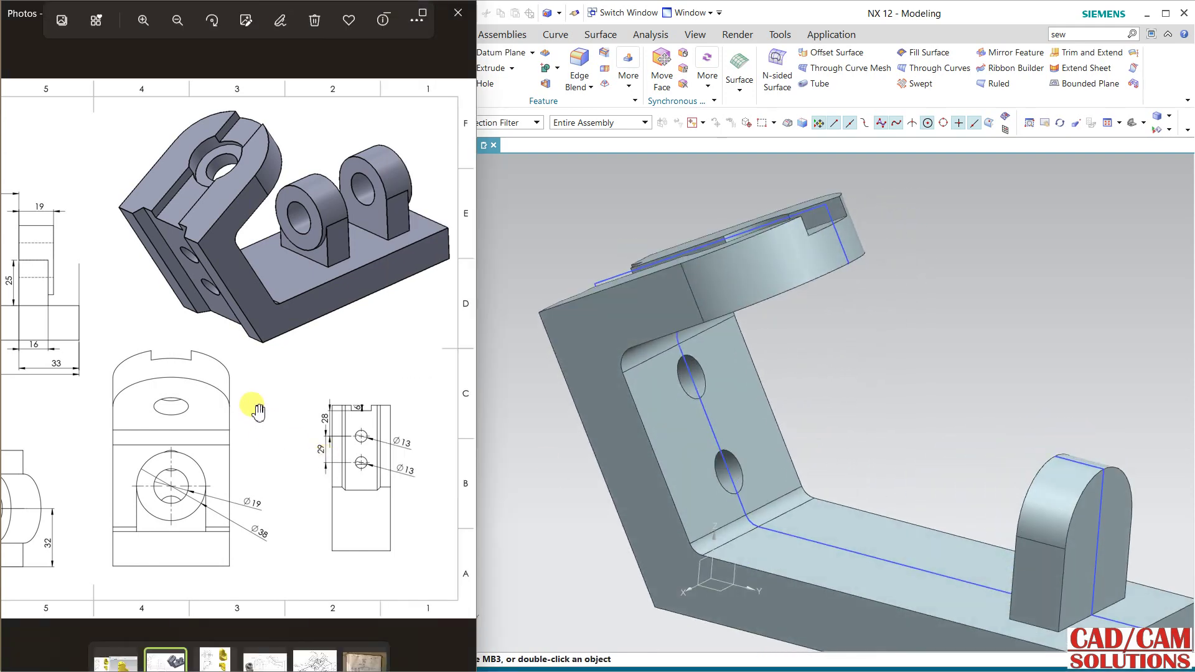
pyautogui.scroll(-2, 261, 418)
pyautogui.scroll(-1, 274, 423)
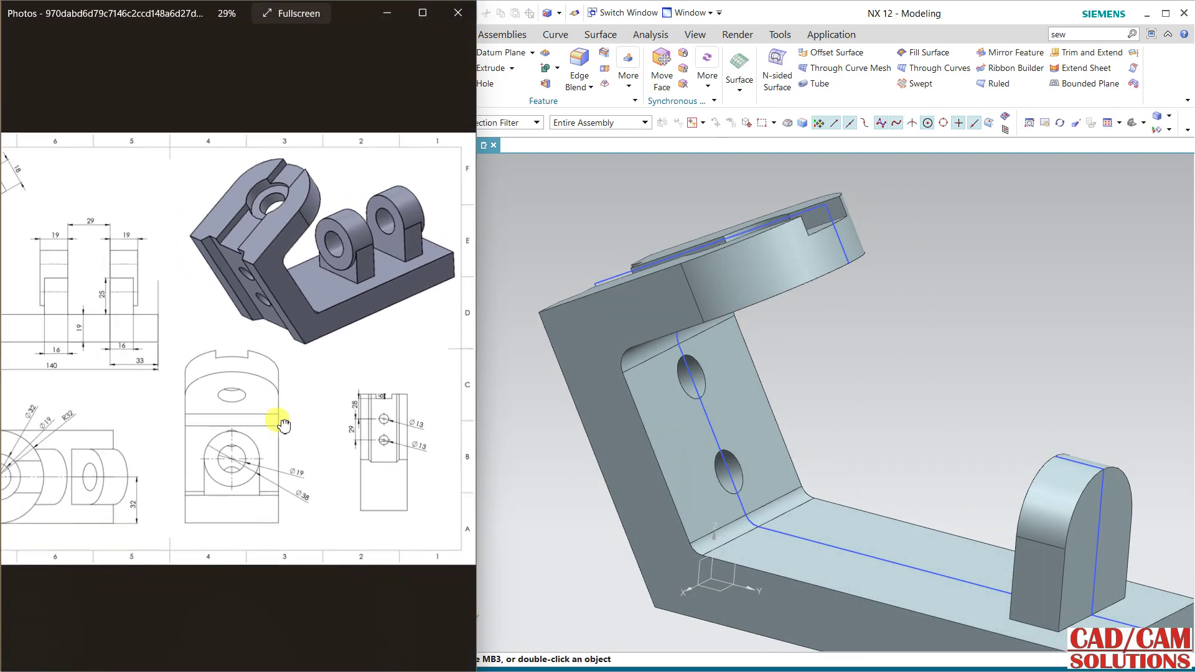
pyautogui.middleClick(744, 189)
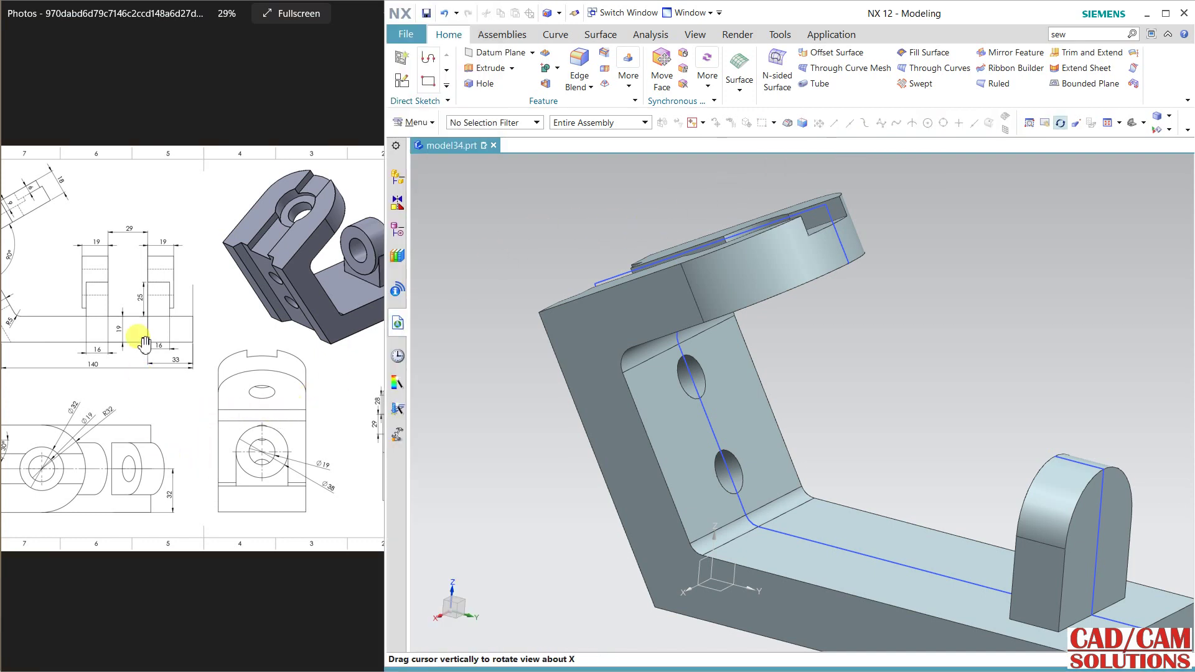
pyautogui.moveTo(902, 307)
pyautogui.mouseDown()
pyautogui.moveTo(840, 288)
pyautogui.moveTo(617, 170)
pyautogui.mouseUp()
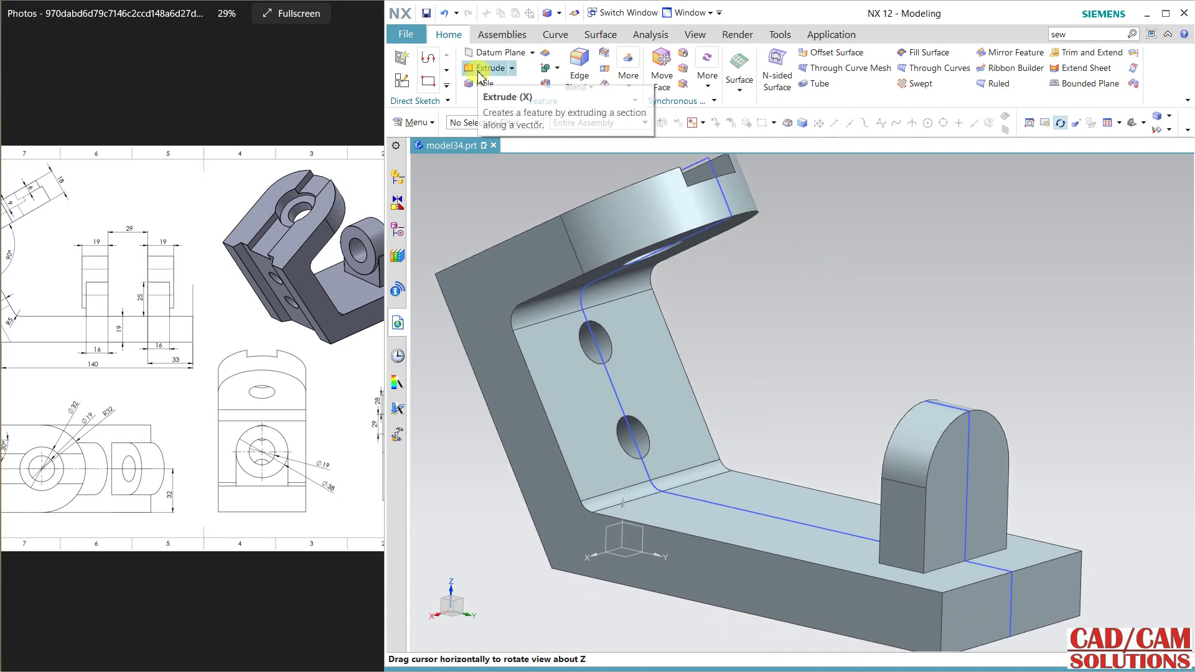
pyautogui.click(402, 80)
pyautogui.click(989, 455)
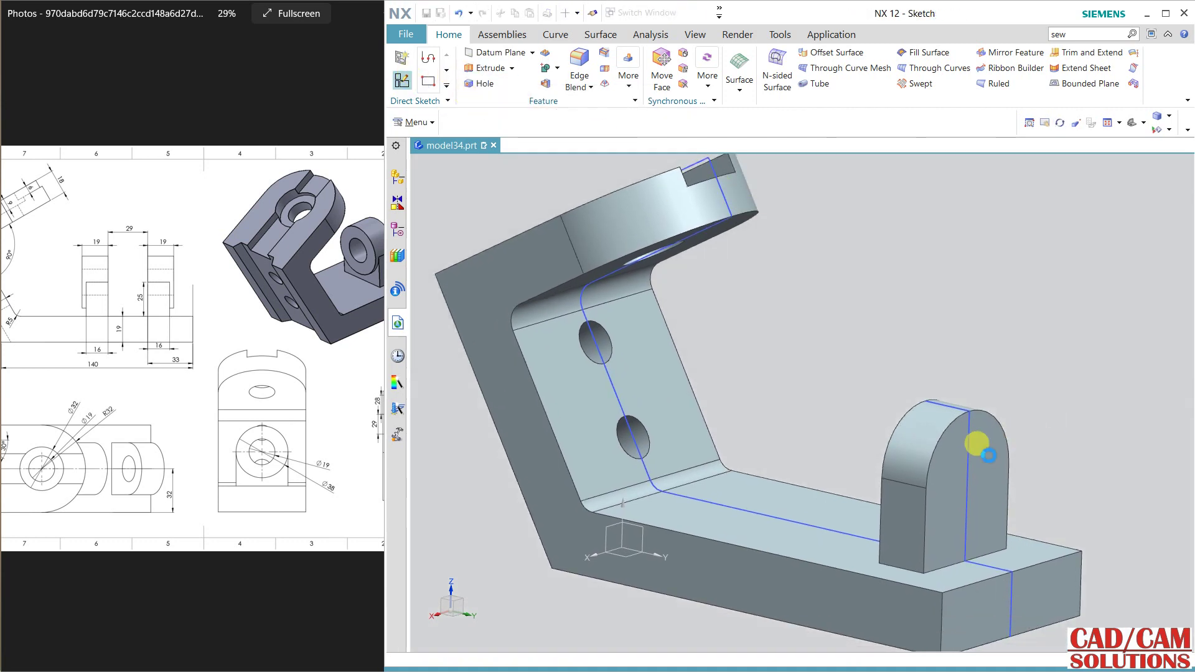
pyautogui.click(984, 454)
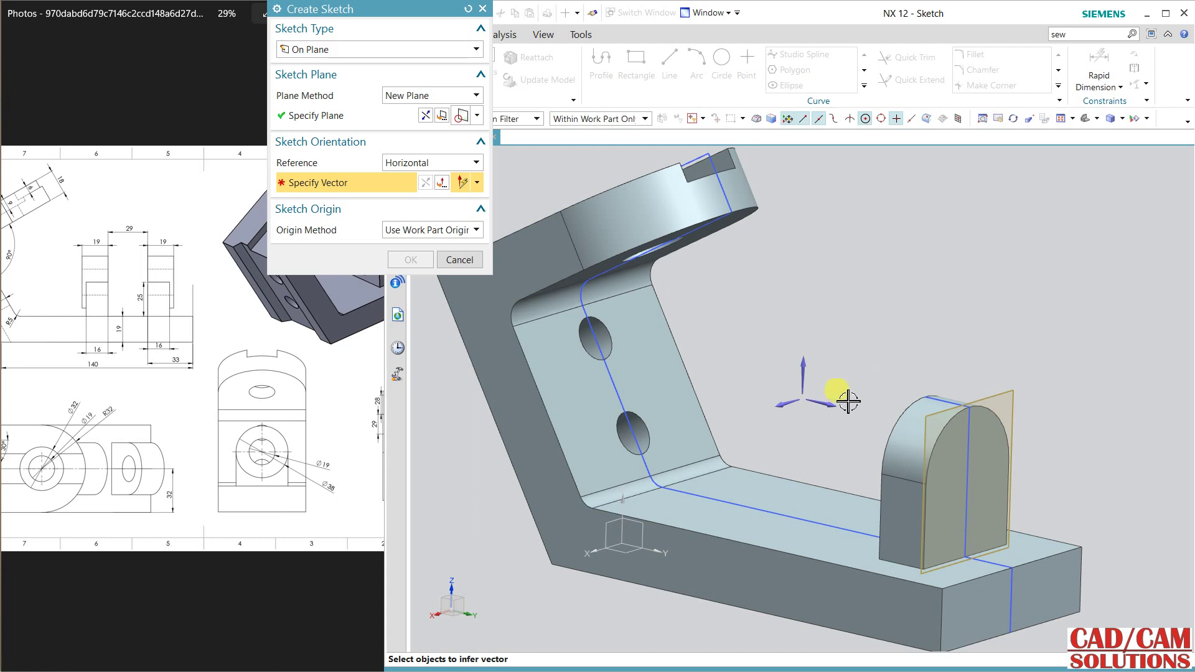
pyautogui.click(783, 405)
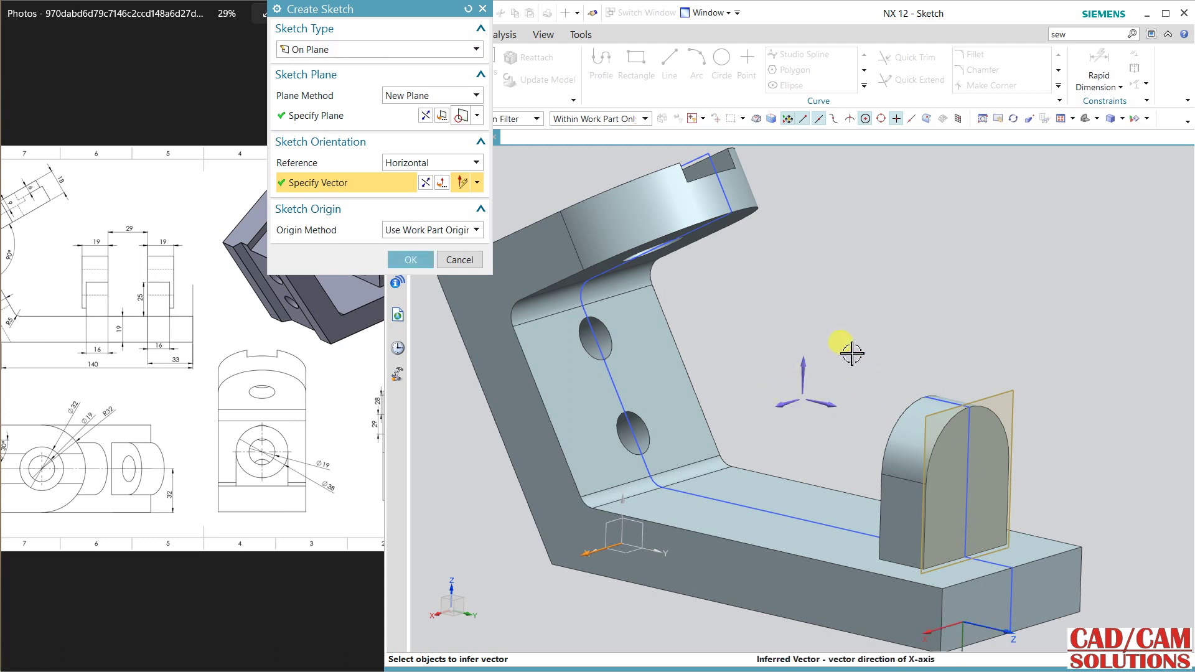
pyautogui.click(428, 119)
pyautogui.click(429, 117)
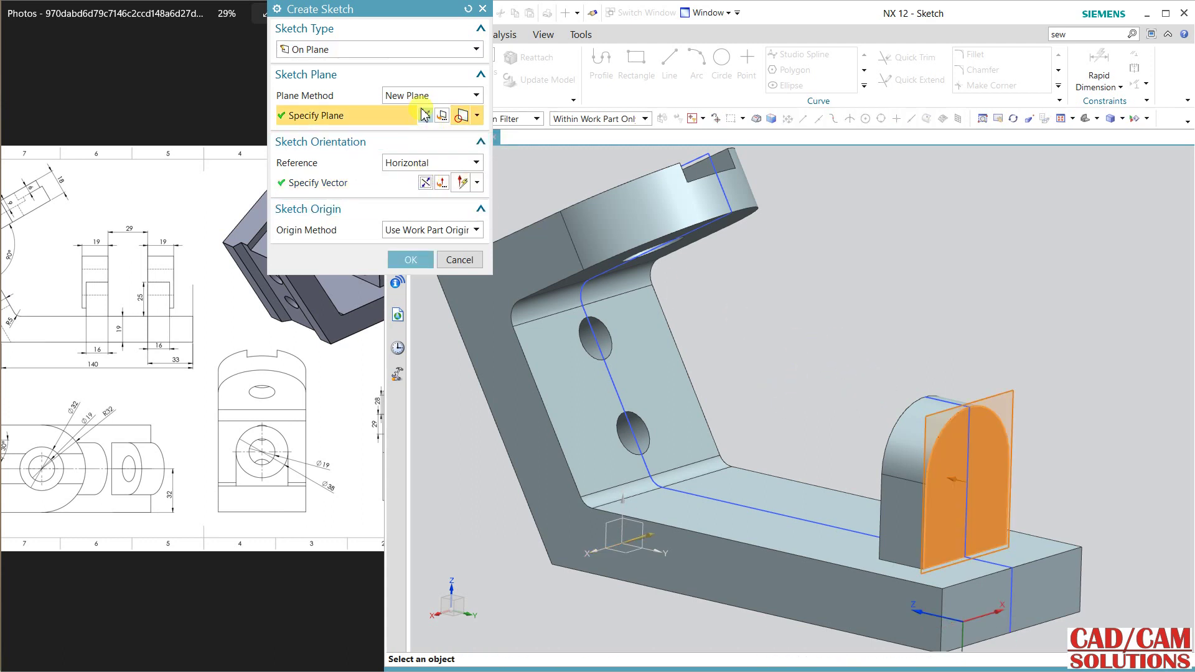
pyautogui.click(411, 259)
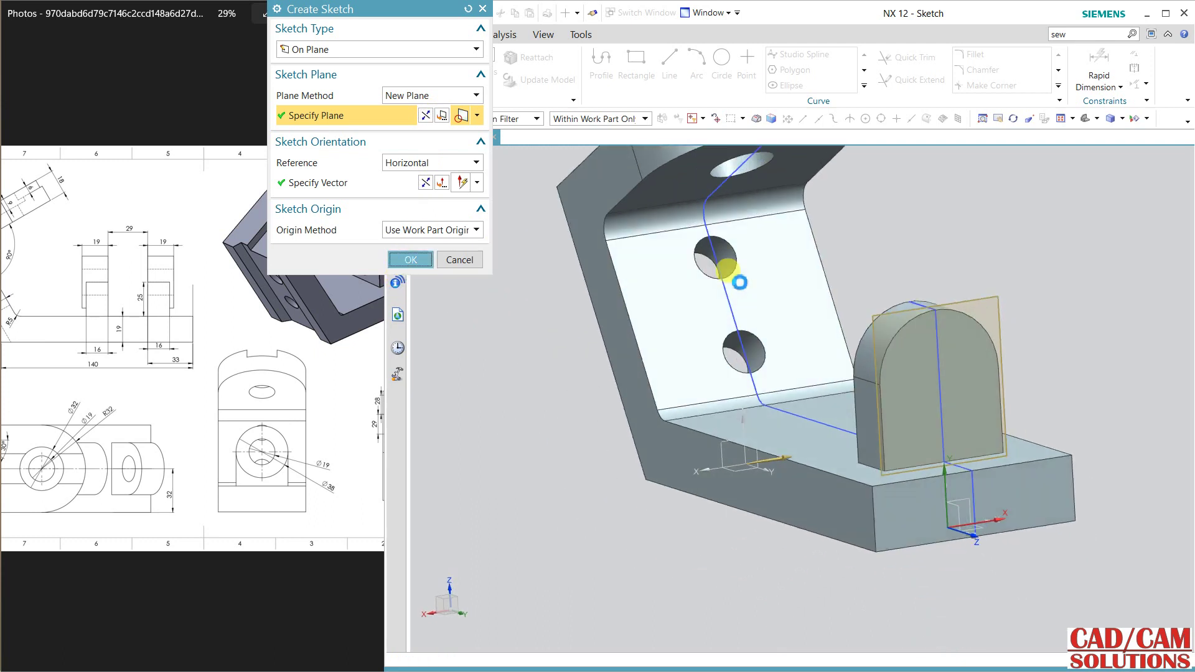
# Draw concentric circles of 38 mm and 19 mm diameter centred on the lug's rounded top, and finish the sketch.
pyautogui.click(722, 62)
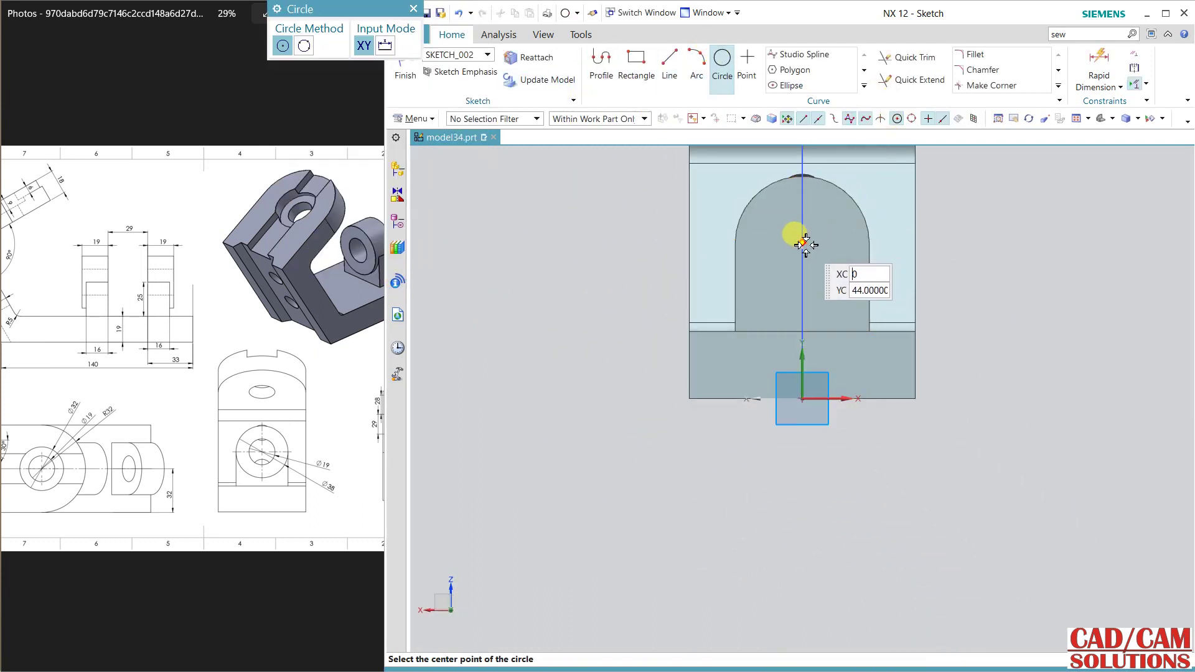
pyautogui.click(850, 206)
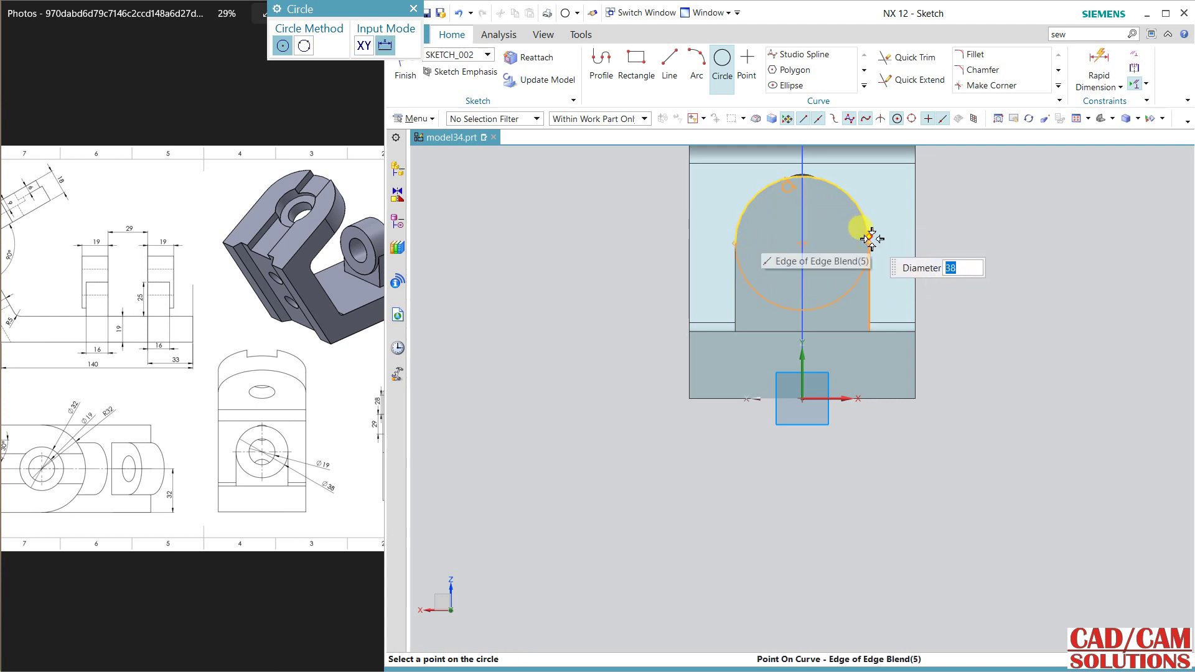
pyautogui.click(869, 238)
pyautogui.click(808, 230)
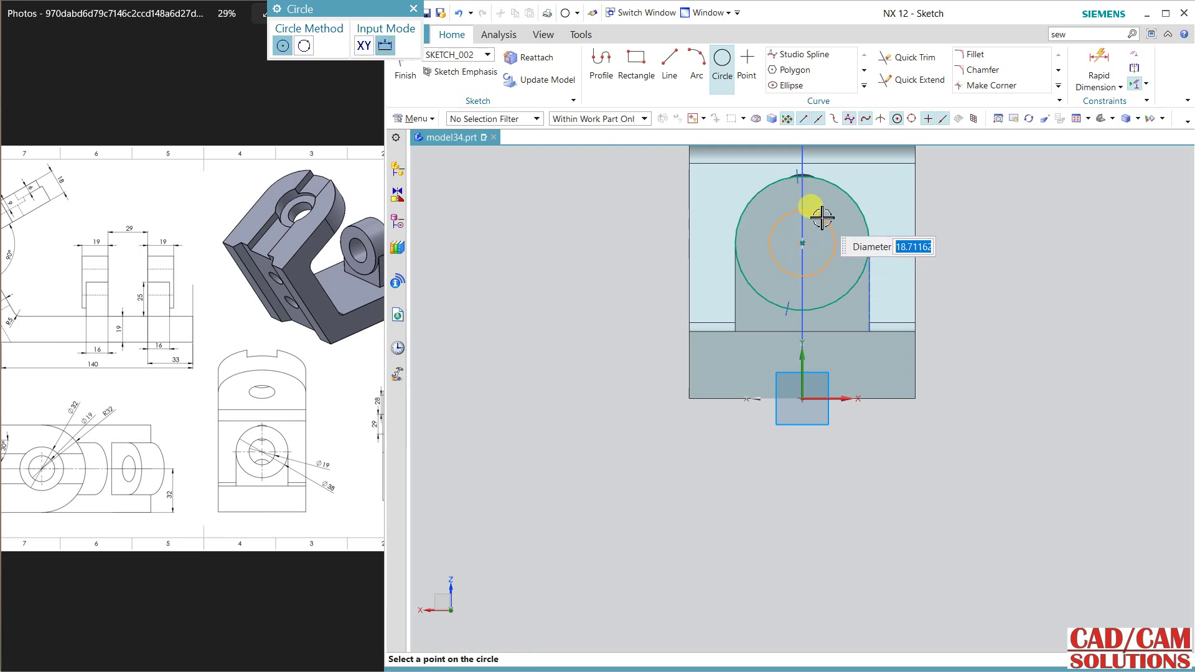
pyautogui.write('1')
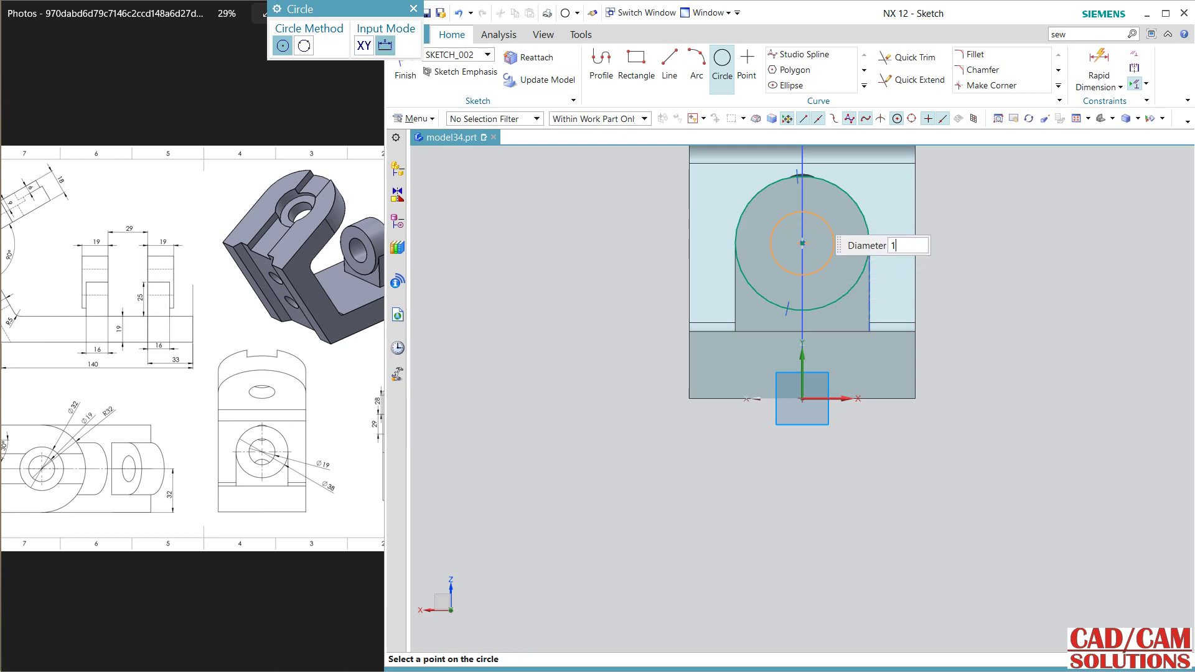
pyautogui.write('9')
pyautogui.press('Return')
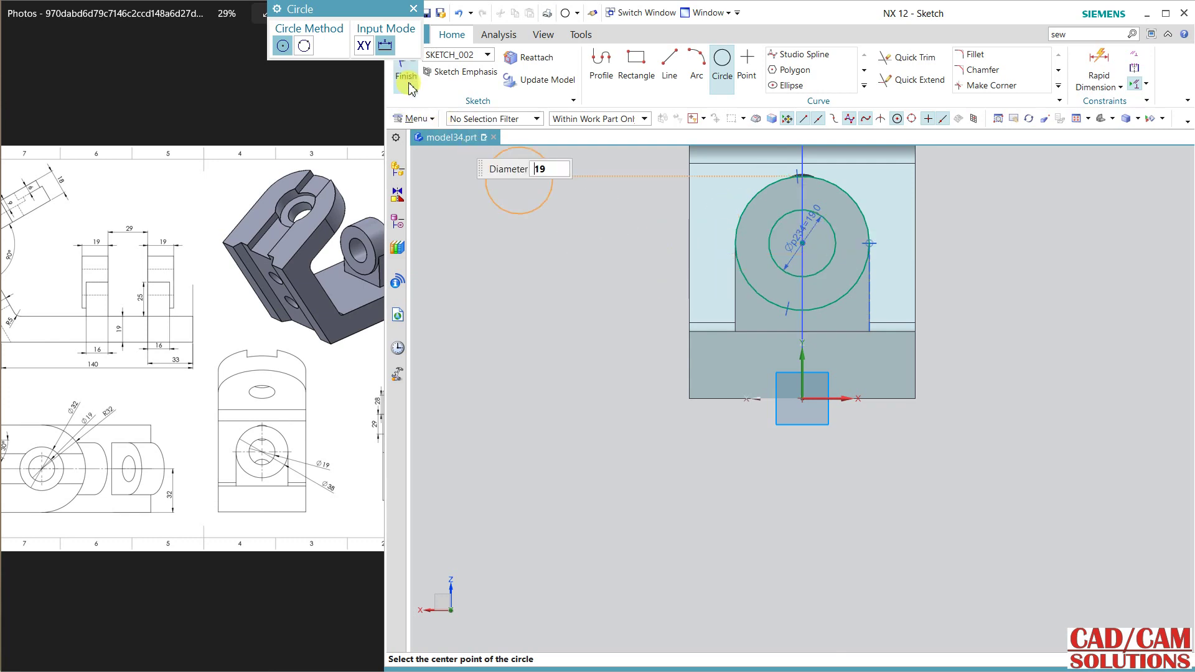
pyautogui.click(405, 68)
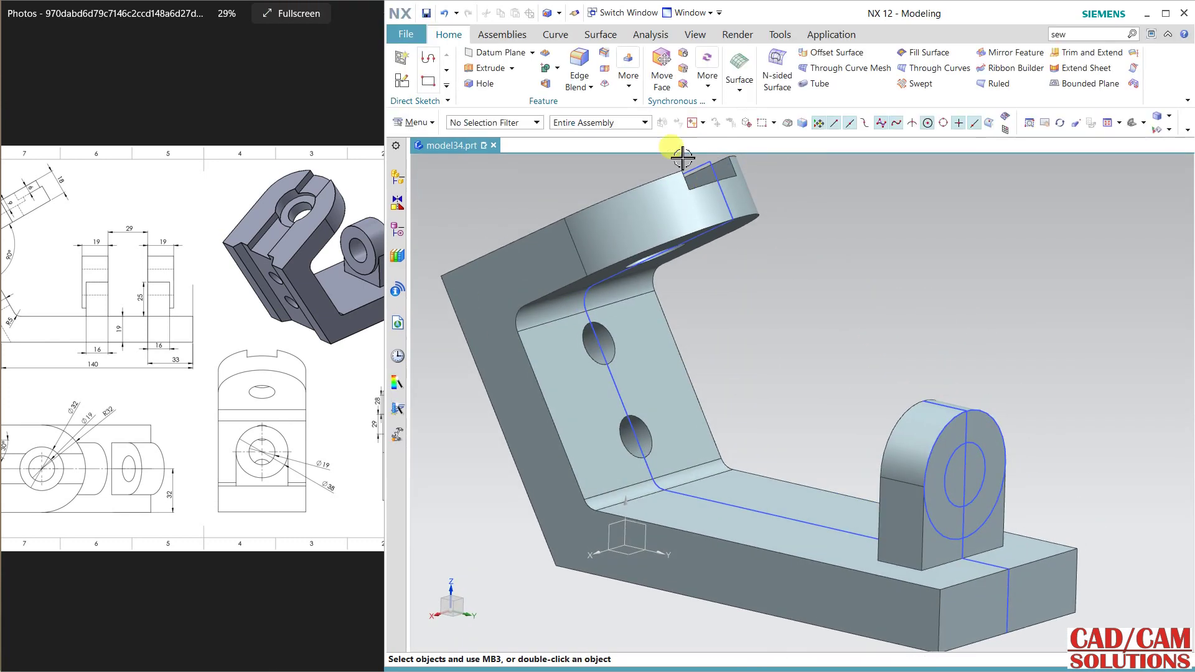
# Extrude the lug's outer circle from 0 to 3 mm and unite it with the bracket body.
pyautogui.click(490, 69)
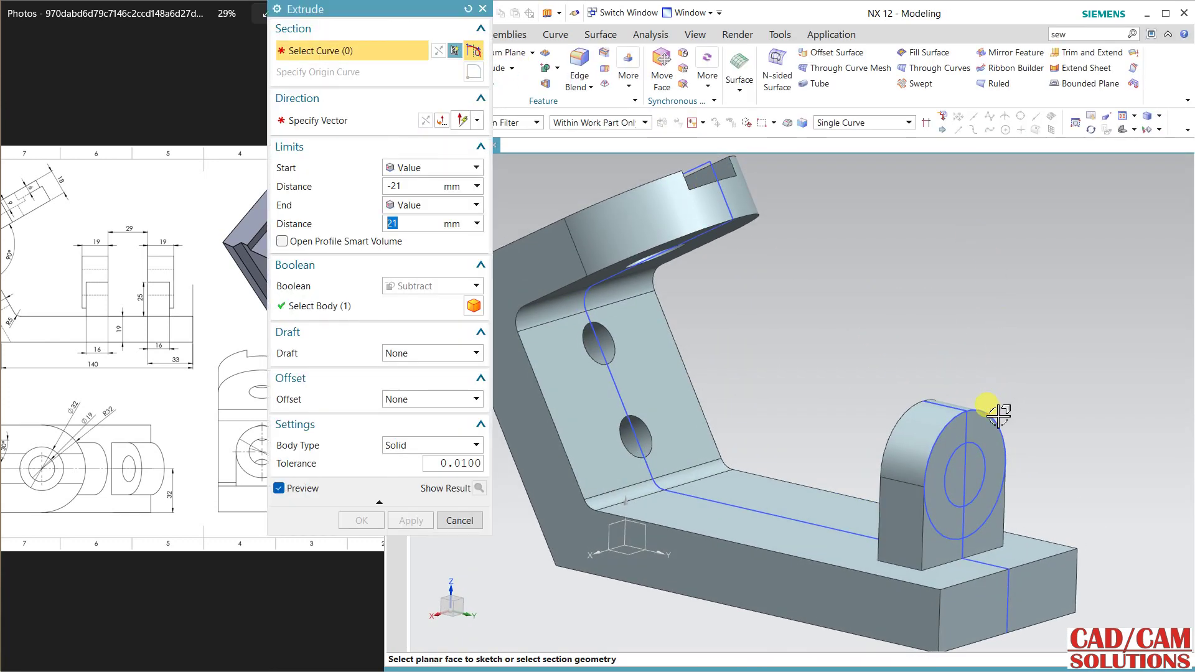
pyautogui.click(999, 415)
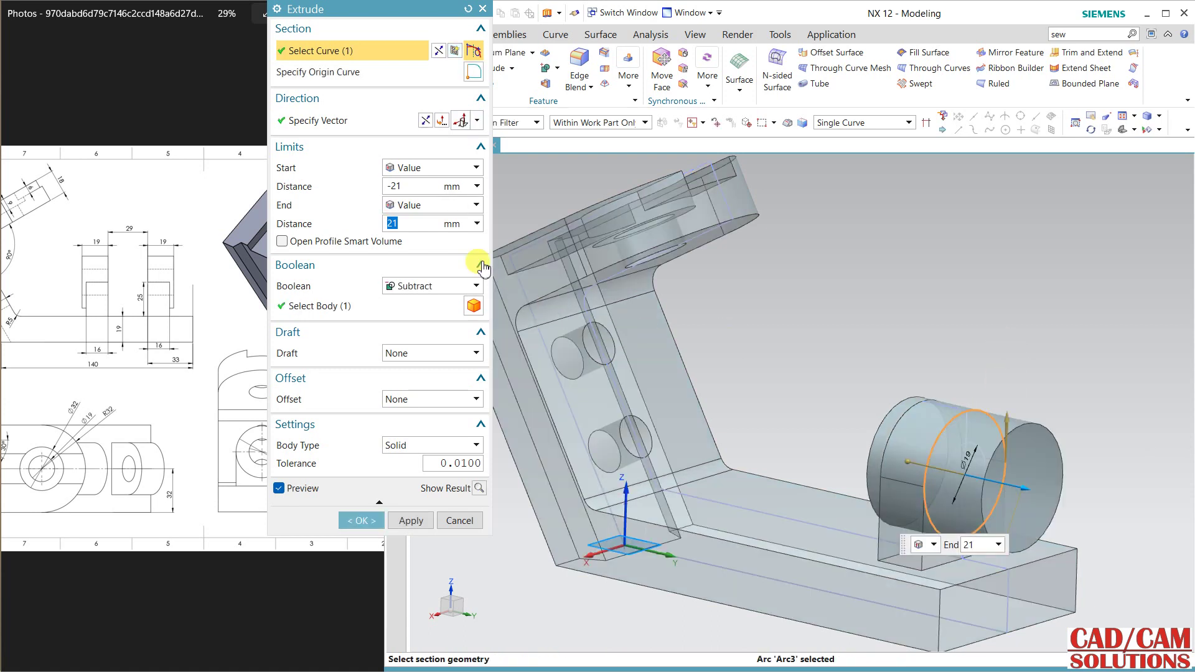
pyautogui.click(416, 188)
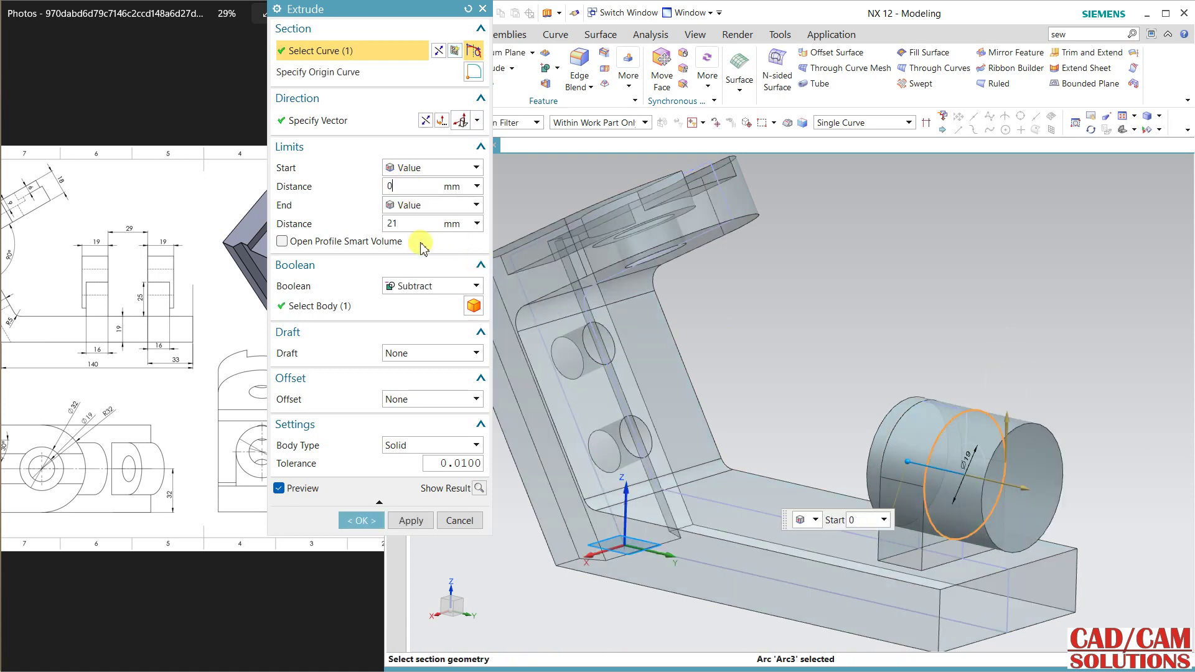
pyautogui.click(415, 224)
pyautogui.write('3')
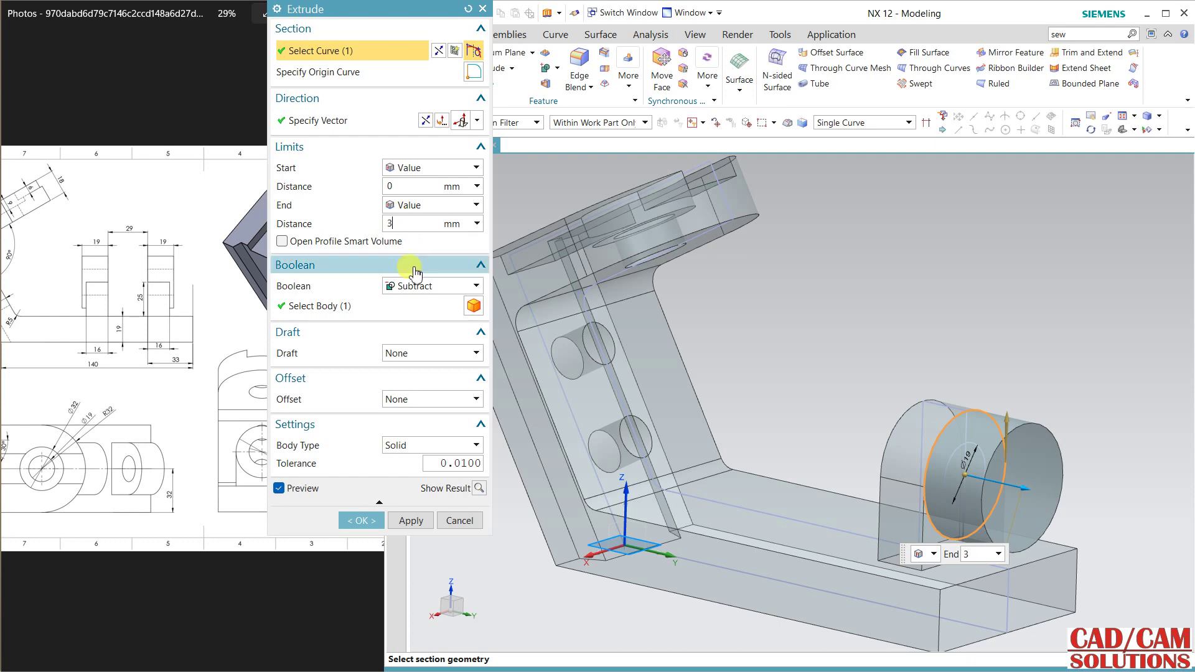
pyautogui.click(430, 285)
pyautogui.click(418, 310)
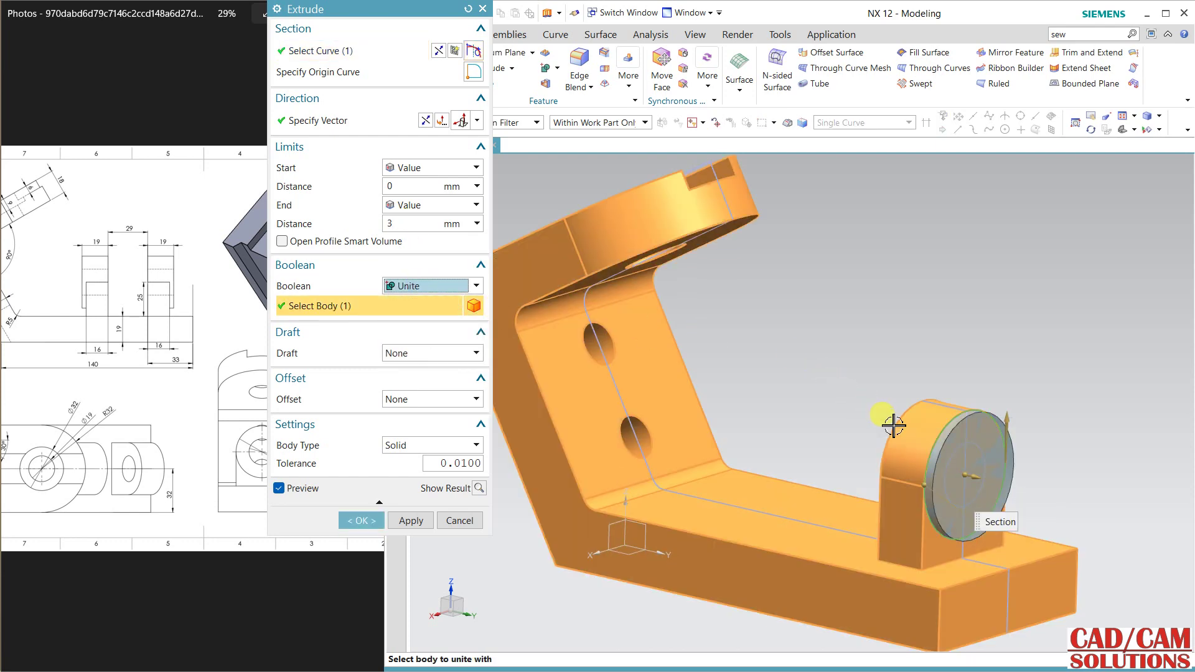
pyautogui.click(411, 520)
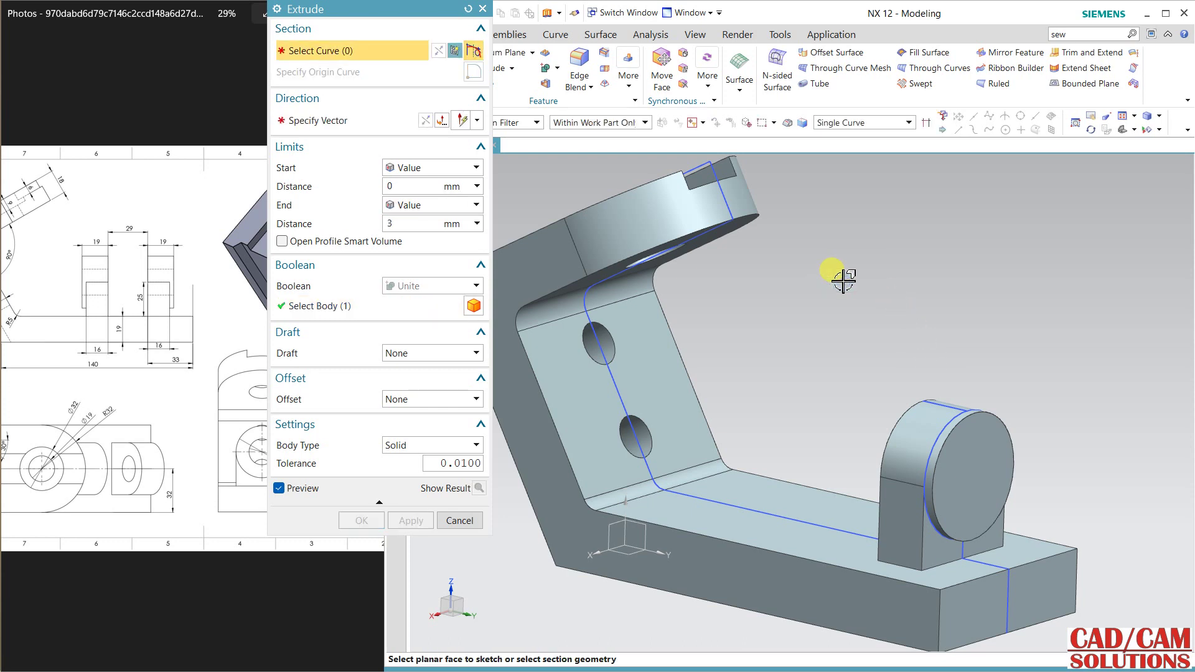
# Extrude the lug's inner 19 mm circle from -33 to 11 mm and subtract it from the bracket body.
pyautogui.click(967, 438)
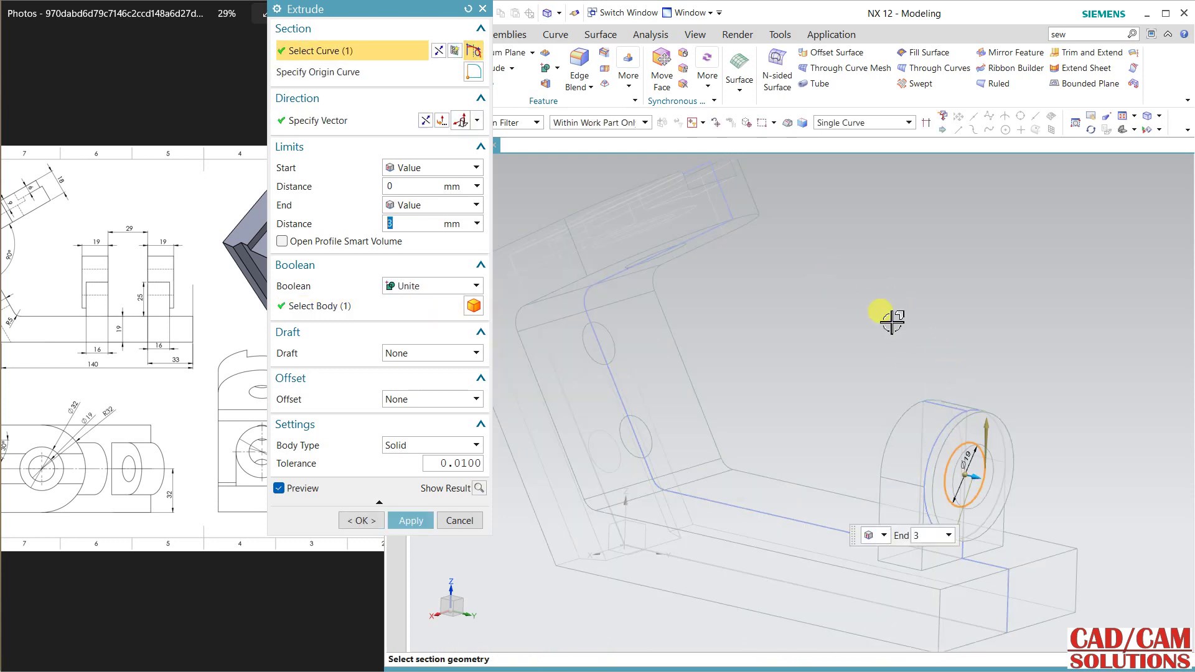
pyautogui.moveTo(974, 477); pyautogui.dragTo(832, 446)
pyautogui.click(423, 286)
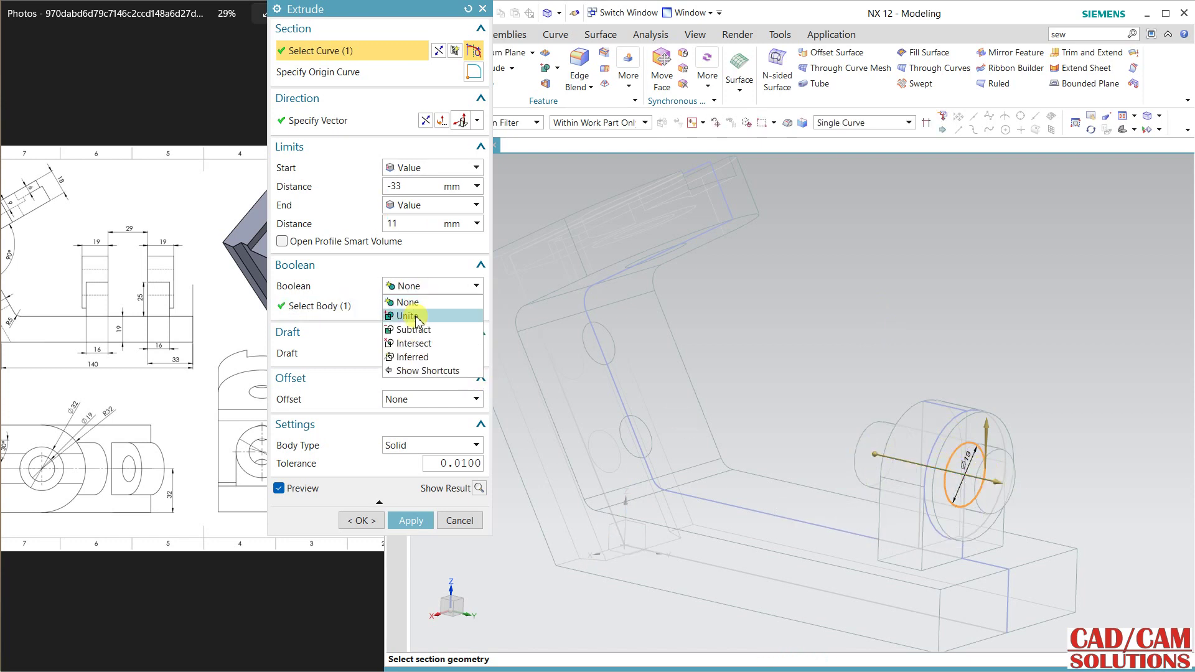
pyautogui.click(413, 329)
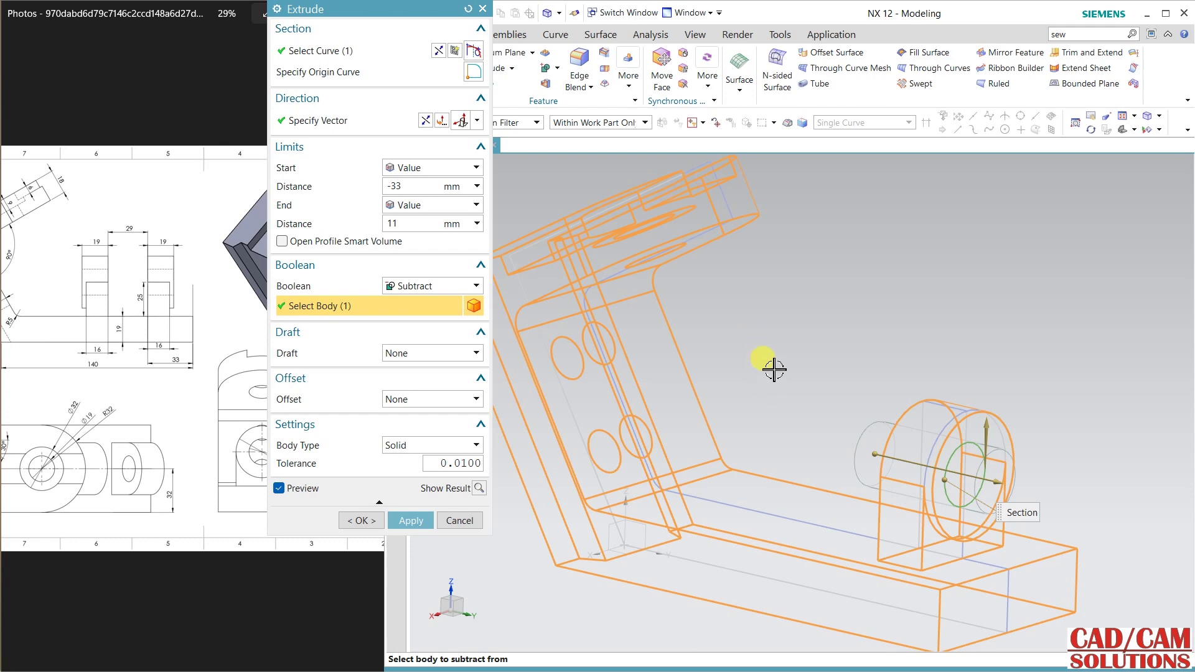
pyautogui.moveTo(775, 370); pyautogui.dragTo(740, 361, button='right')
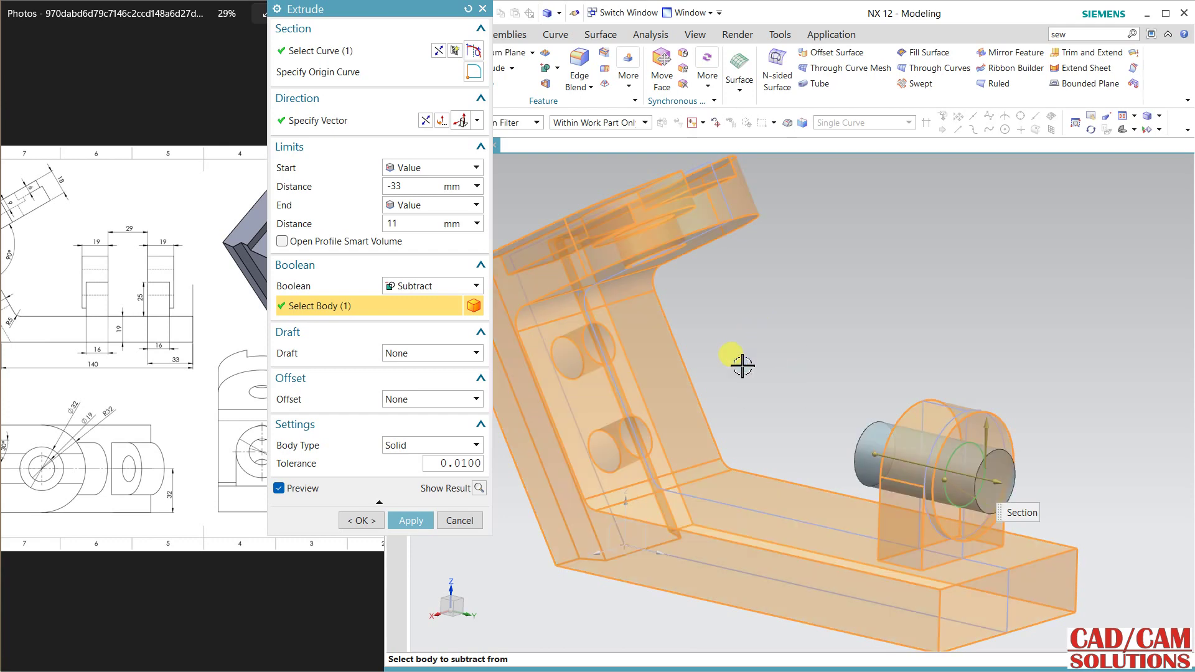
pyautogui.click(375, 523)
# Hide the bracket profile sketch and the lug circle sketch.
pyautogui.click(966, 411)
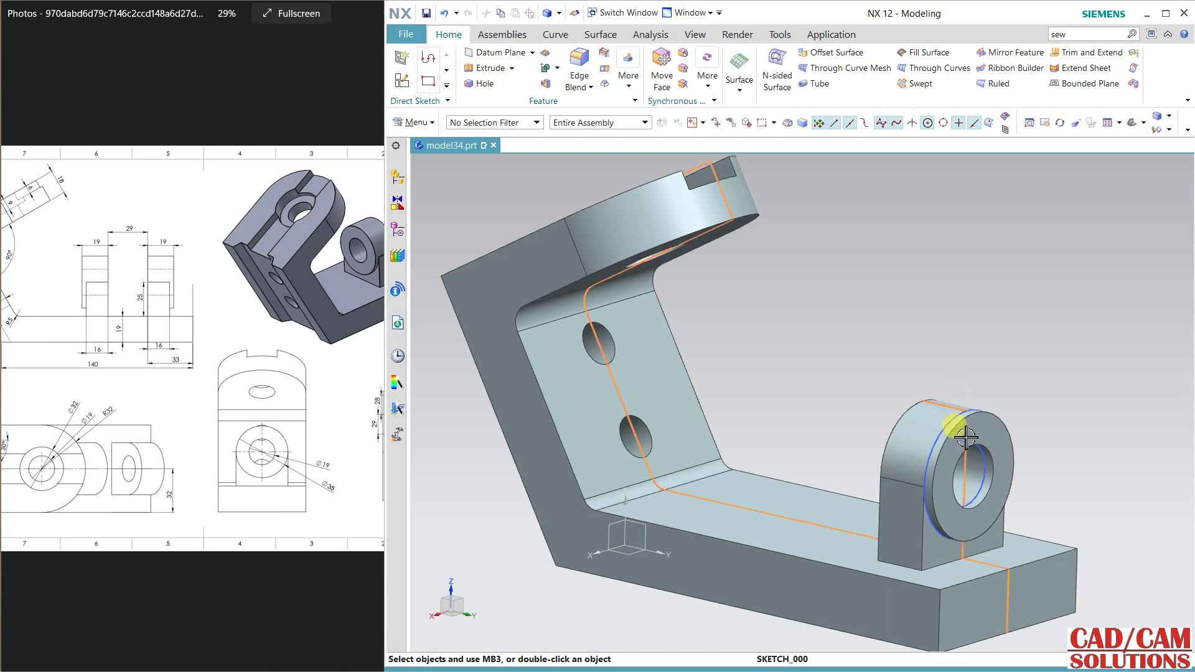
pyautogui.hotkey('ctrl', 'b')
pyautogui.scroll(-2, 934, 355)
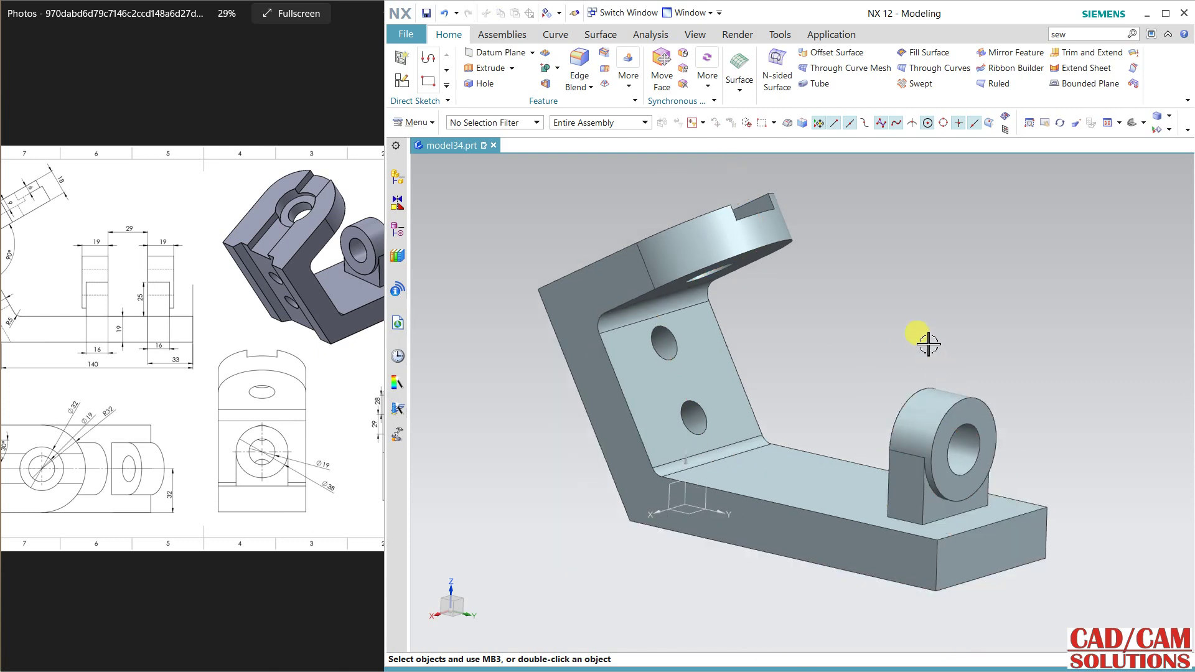
# Create a datum plane offset 33+14.5 mm inward from the base's end face.
pyautogui.click(492, 53)
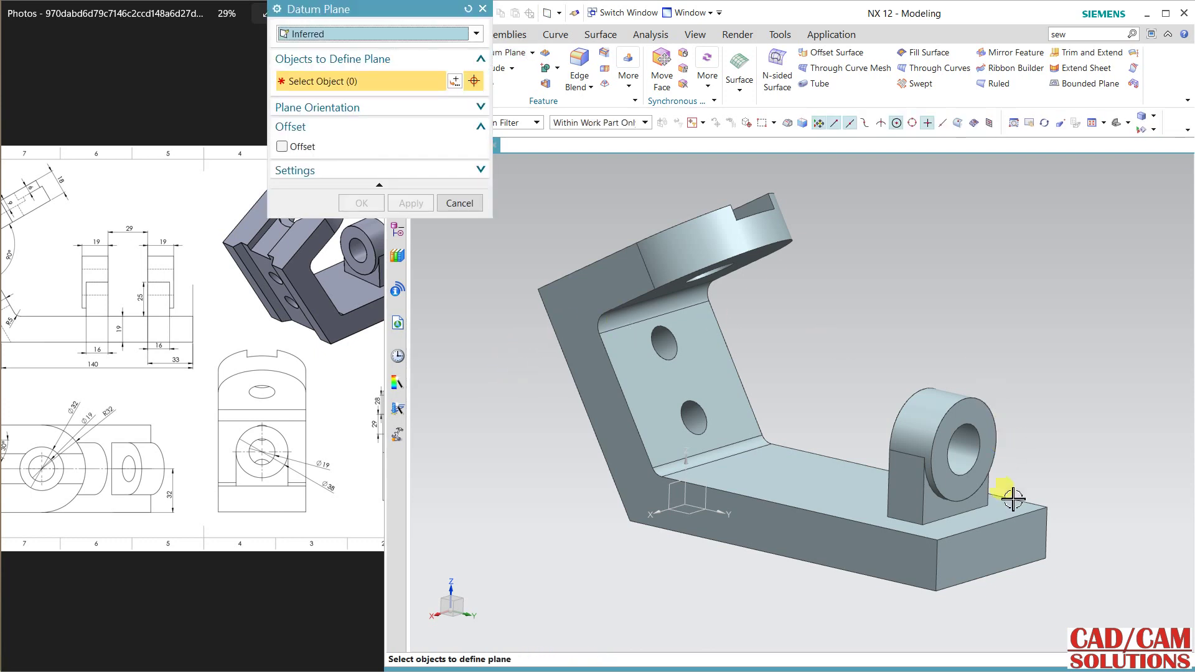
pyautogui.click(994, 548)
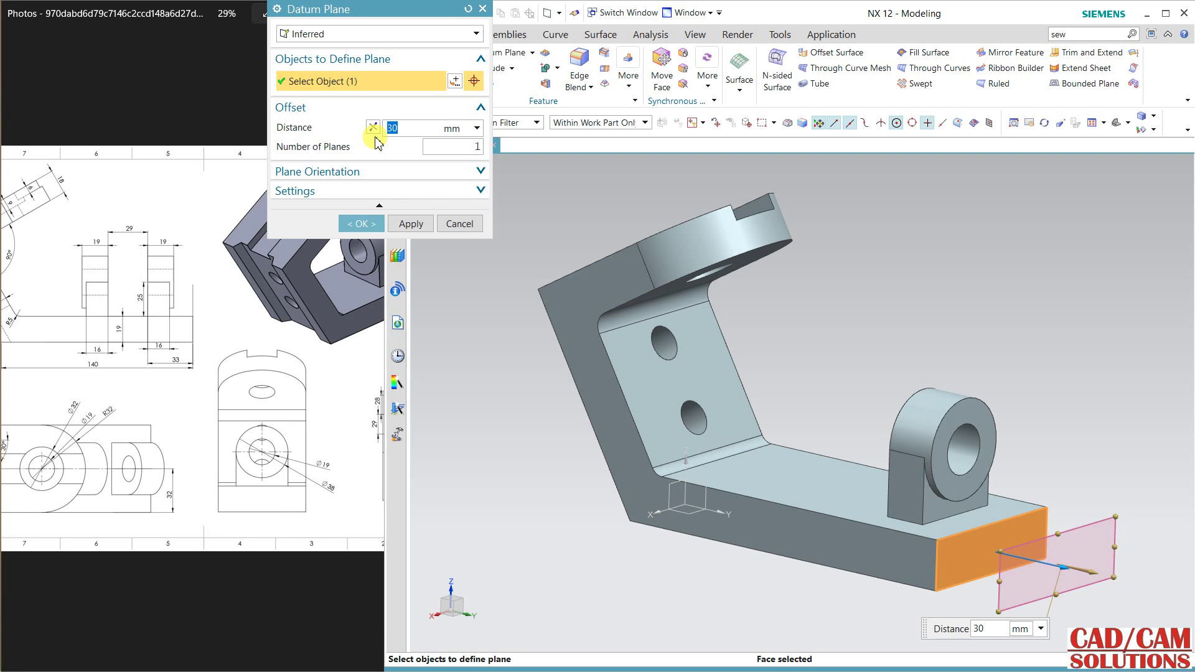
pyautogui.click(372, 128)
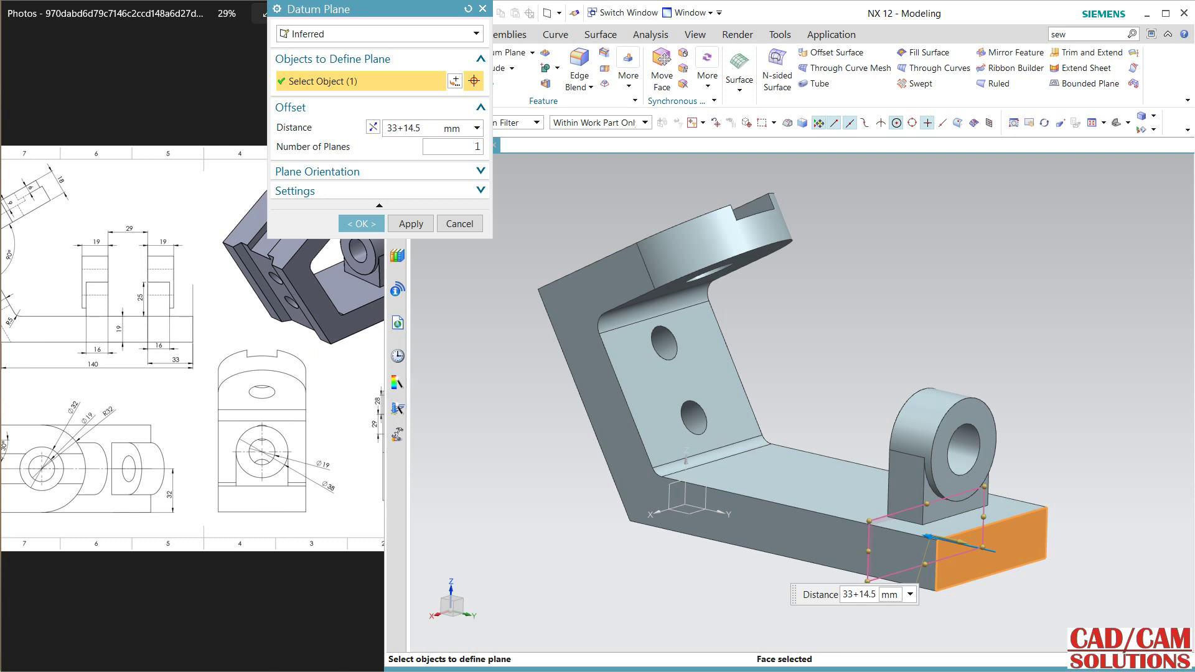
pyautogui.doubleClick(406, 128)
pyautogui.click(362, 223)
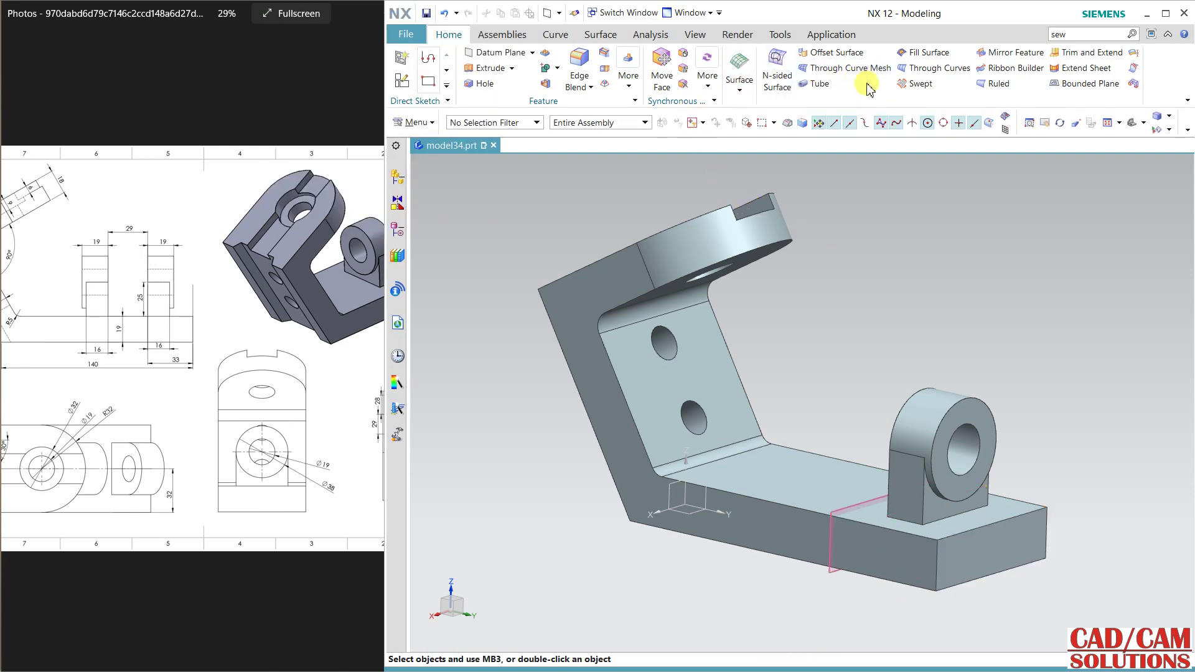
# Try mirroring the lug's boss, bore and block about the new datum plane, preview the result and undo the preview.
pyautogui.click(1004, 53)
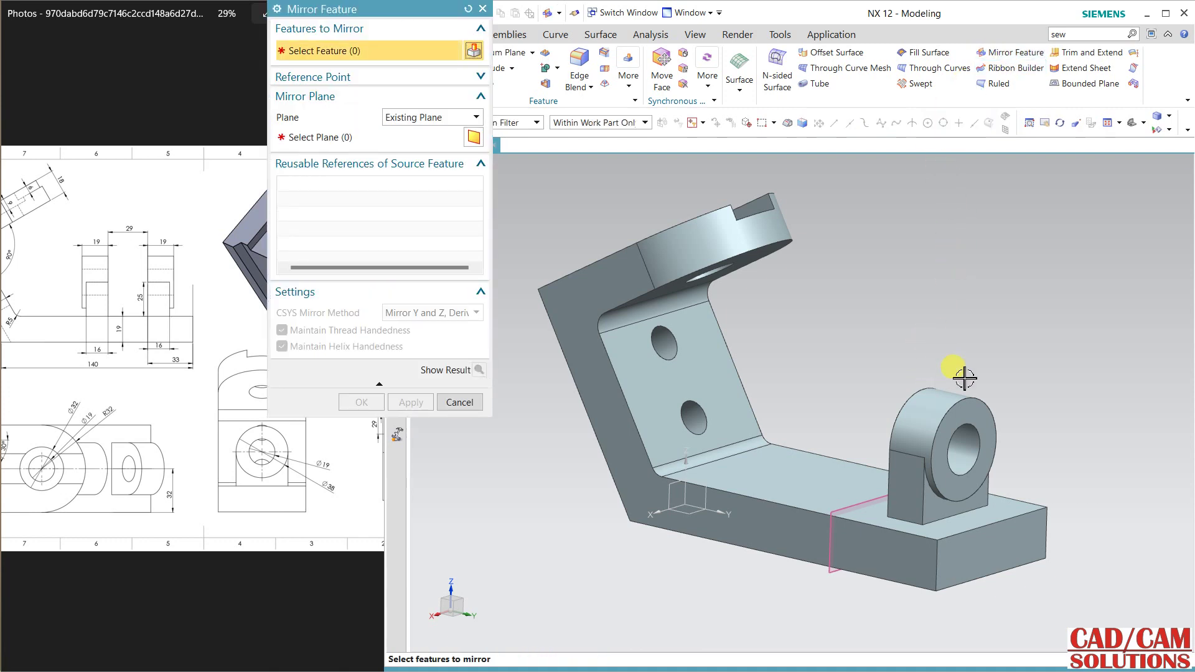
pyautogui.click(946, 404)
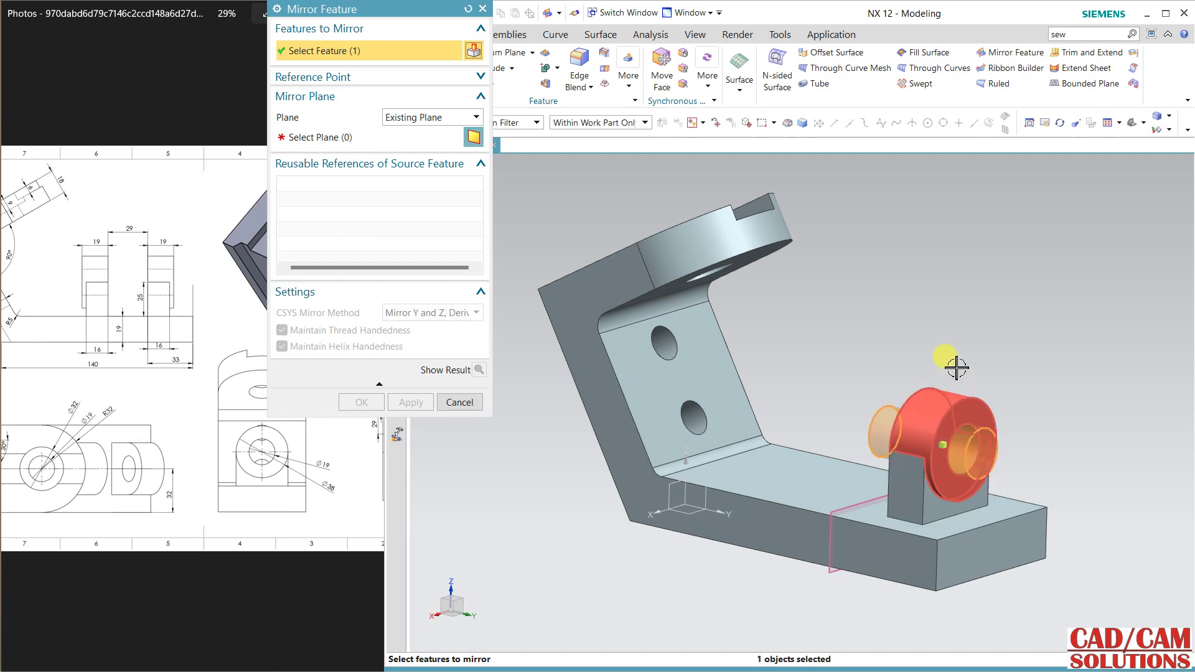
pyautogui.click(904, 426)
pyautogui.click(915, 476)
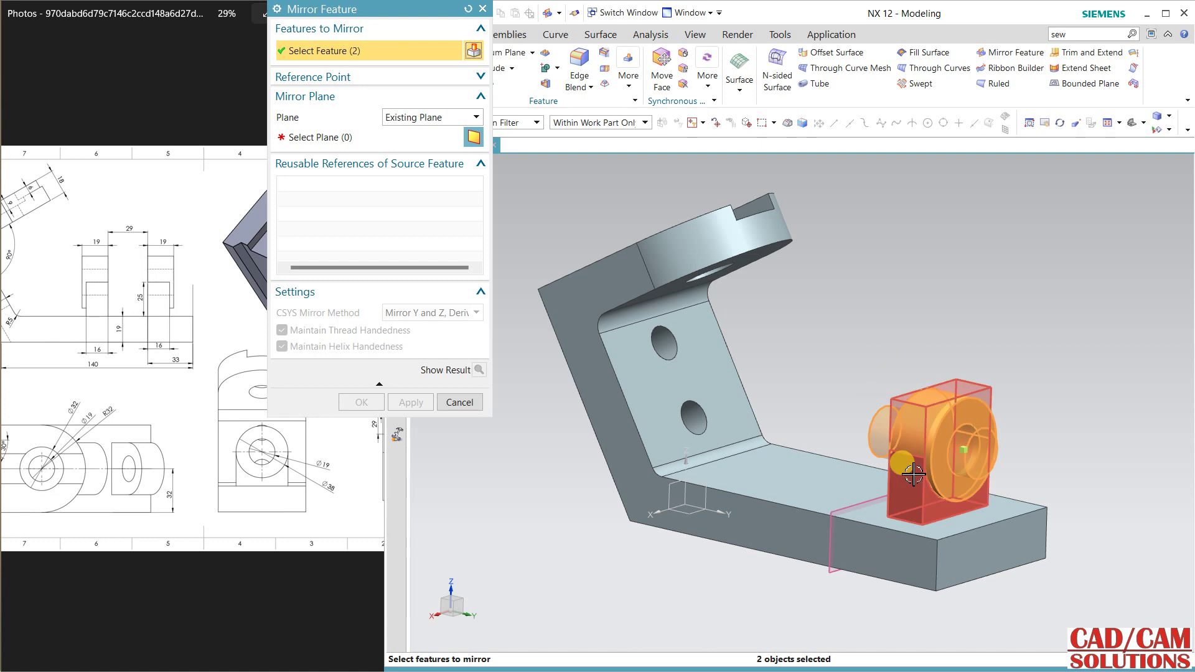
pyautogui.click(352, 139)
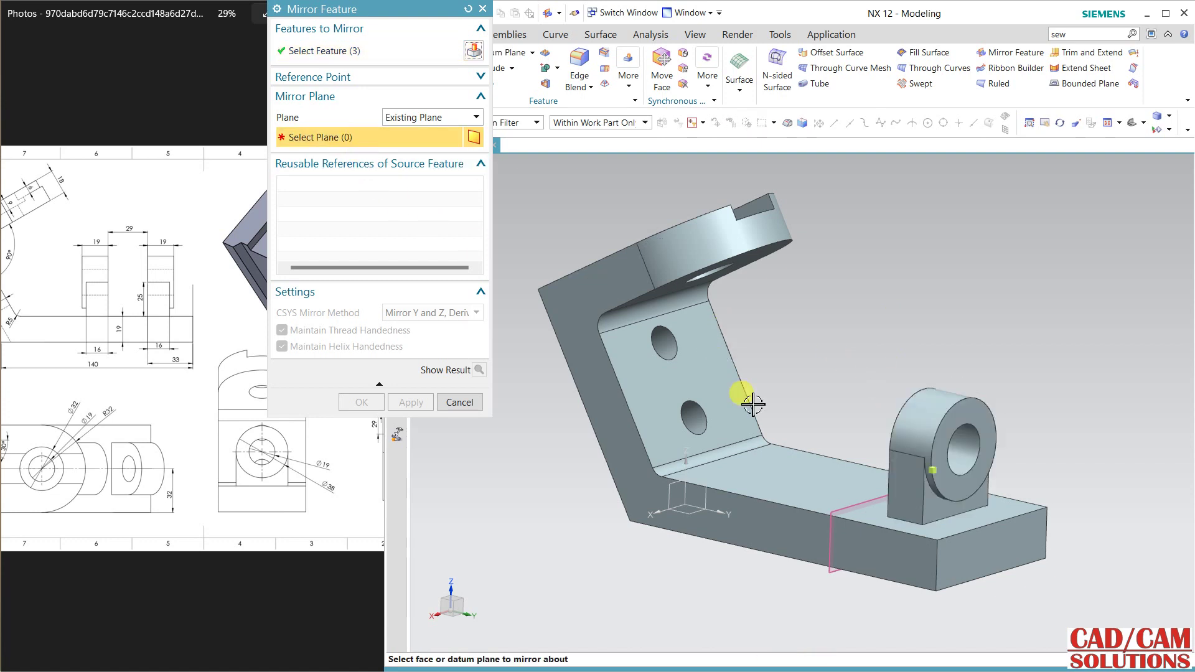
pyautogui.click(833, 510)
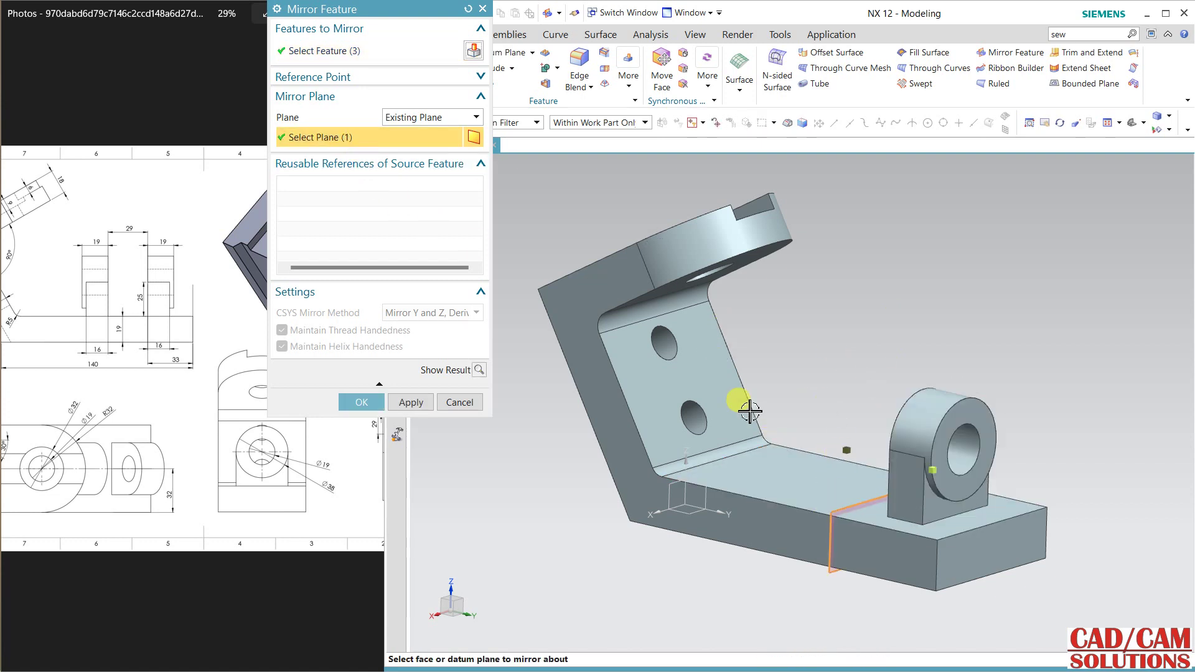
pyautogui.click(480, 370)
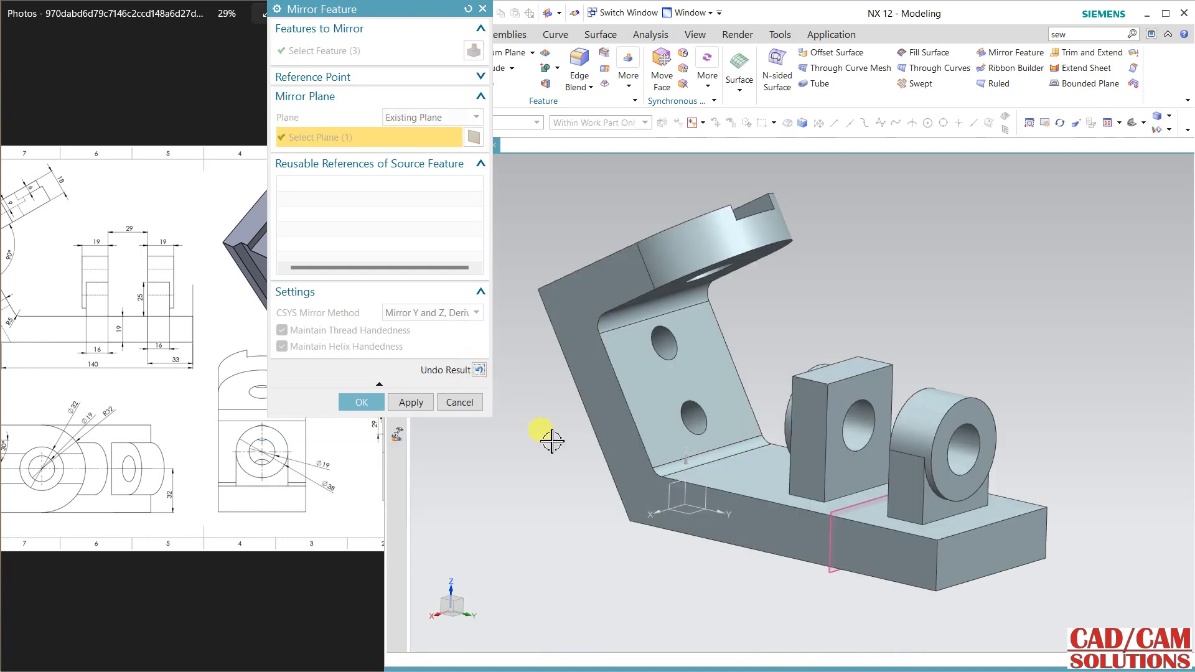
pyautogui.click(479, 371)
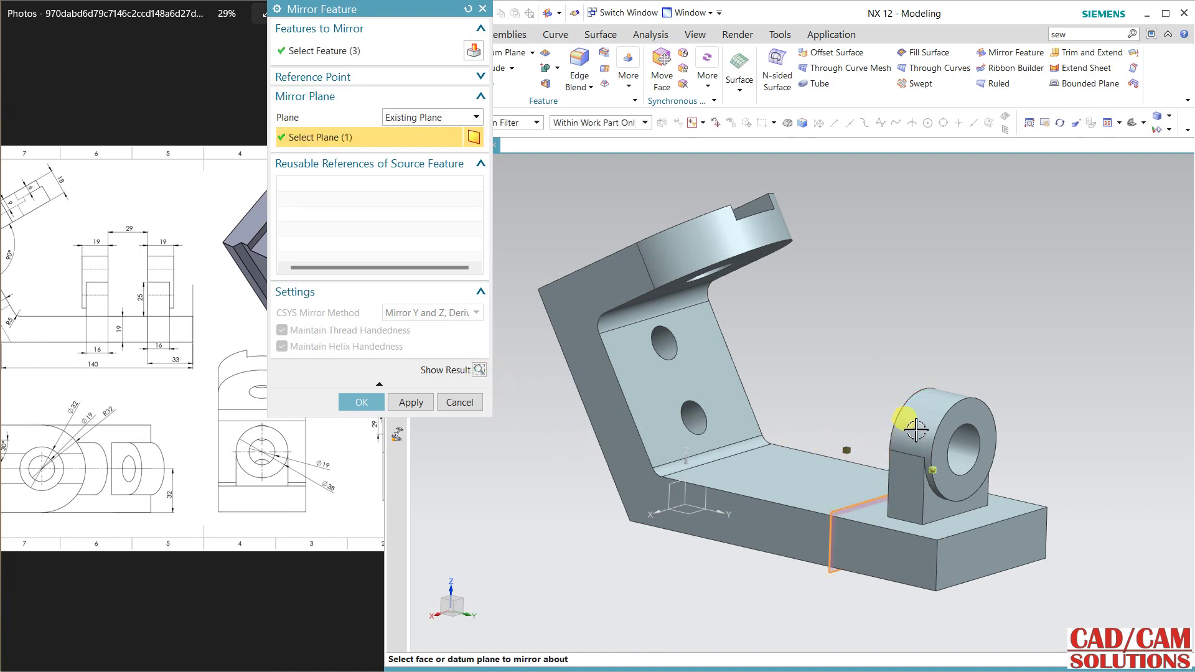
# Clear the mirror plane and restart the feature selection with the lug's rounded-top edge blend picked from the model history.
pyautogui.moveTo(366, 10); pyautogui.dragTo(201, 19)
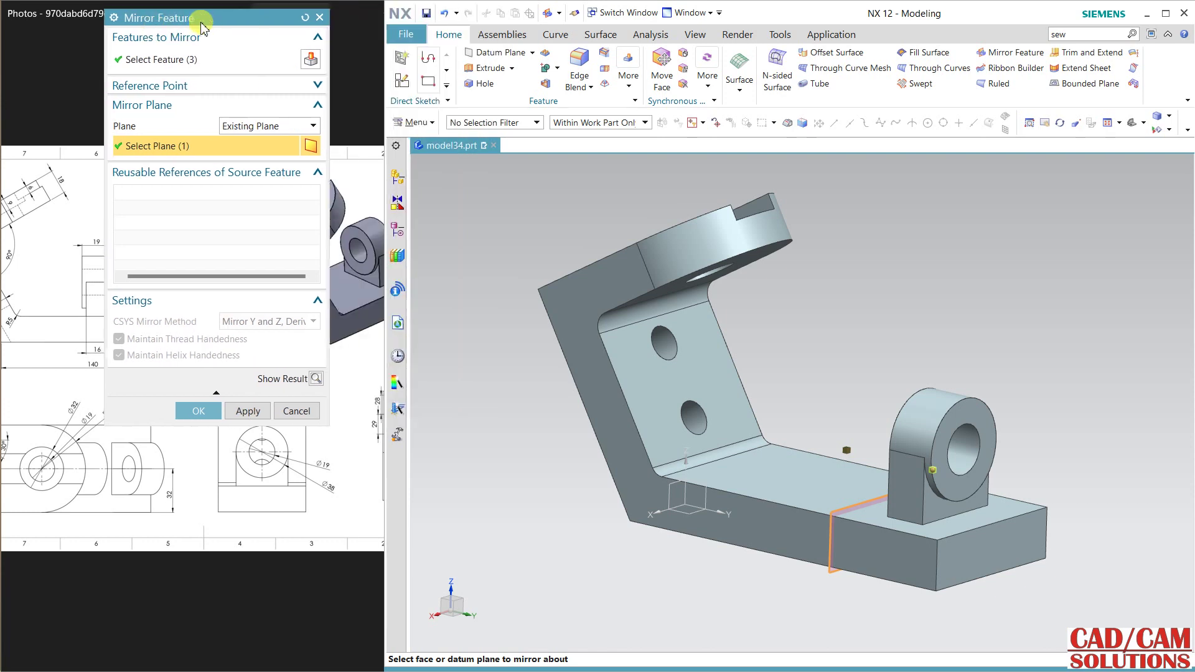
pyautogui.click(399, 180)
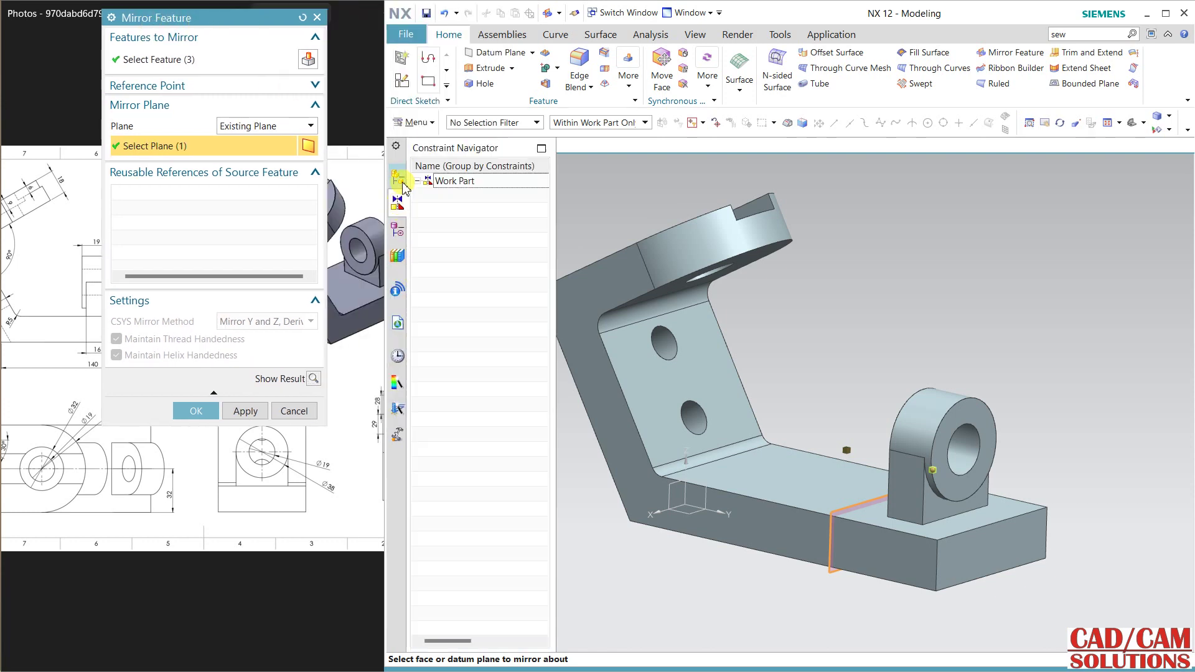
pyautogui.click(402, 232)
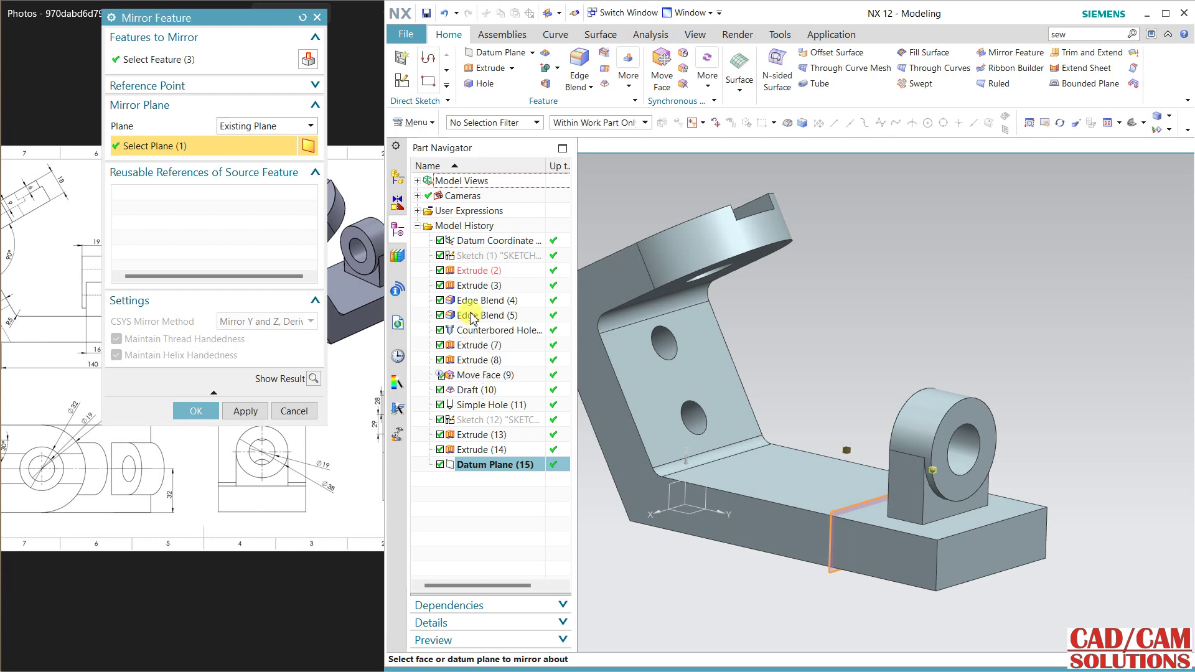
pyautogui.press('Escape')
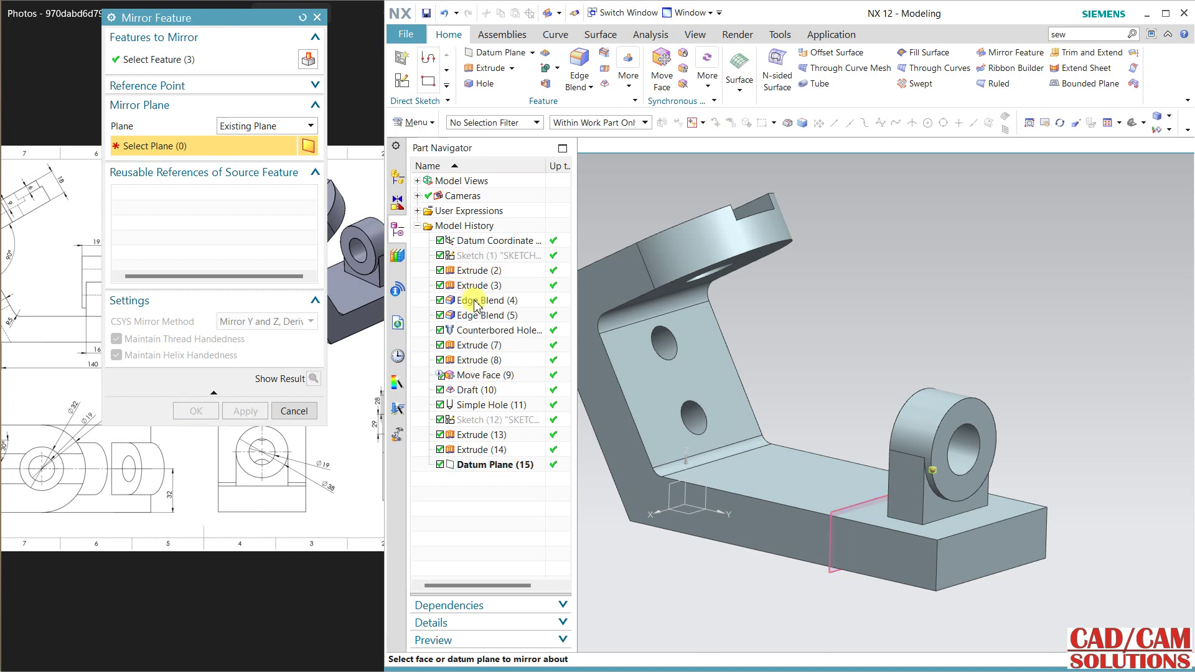
pyautogui.click(200, 61)
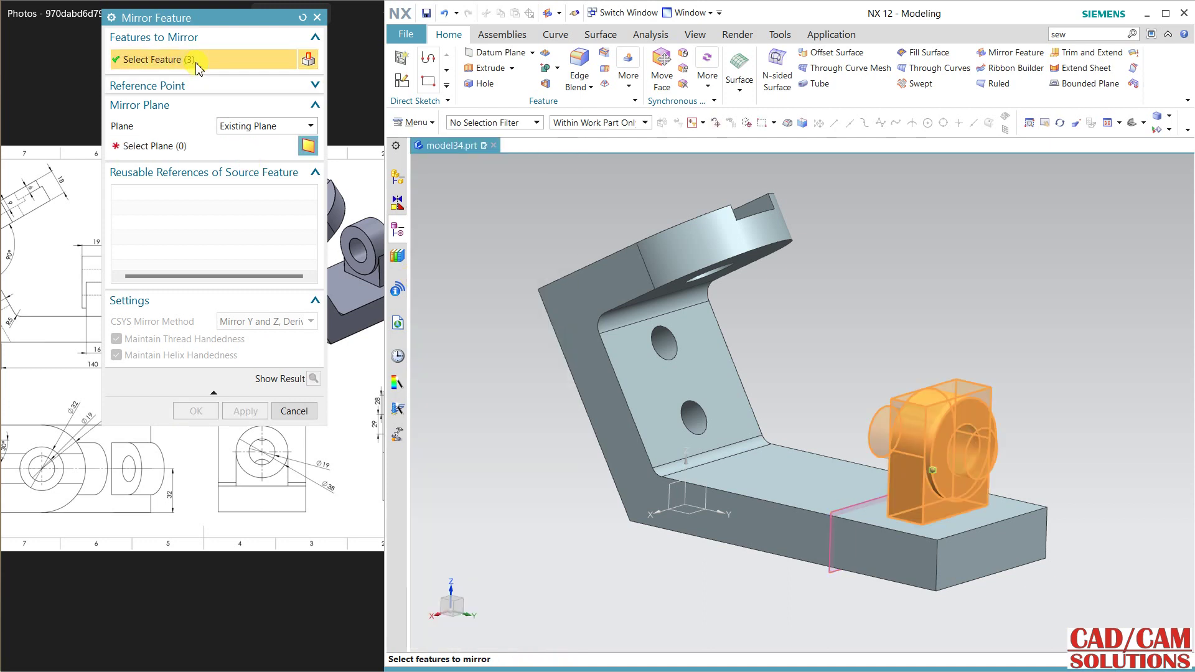
pyautogui.click(395, 232)
pyautogui.click(482, 302)
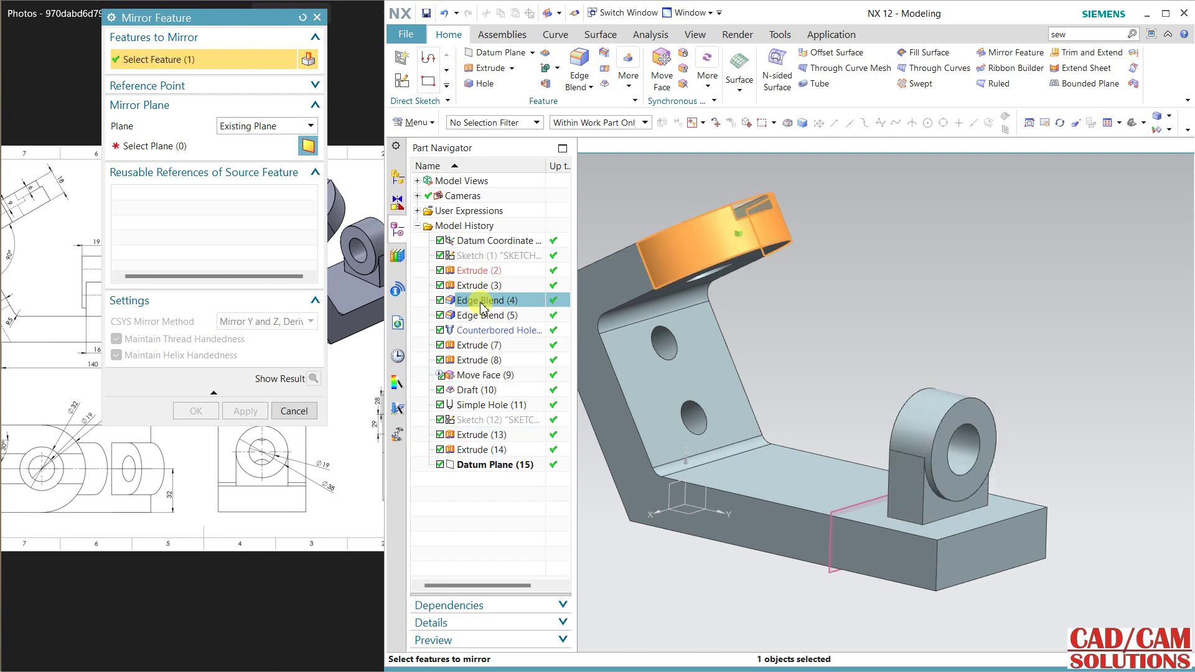
pyautogui.click(482, 316)
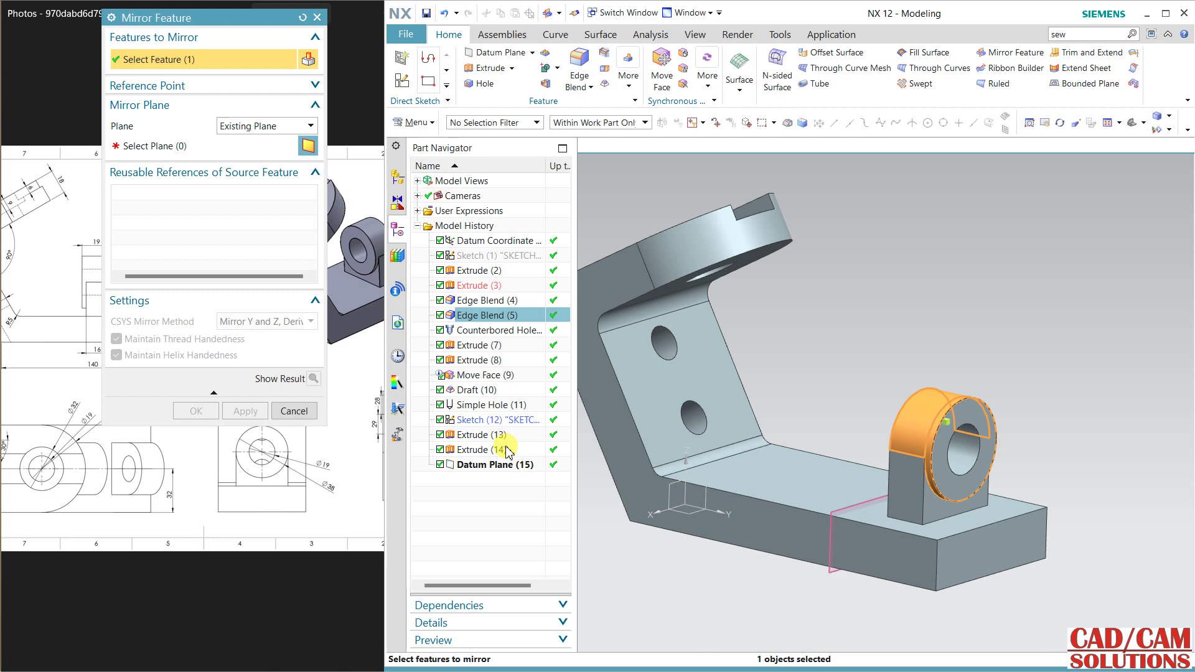
# Add the lug's bore, boss and block to the features to mirror, and mirror all four about the datum plane.
pyautogui.click(957, 478)
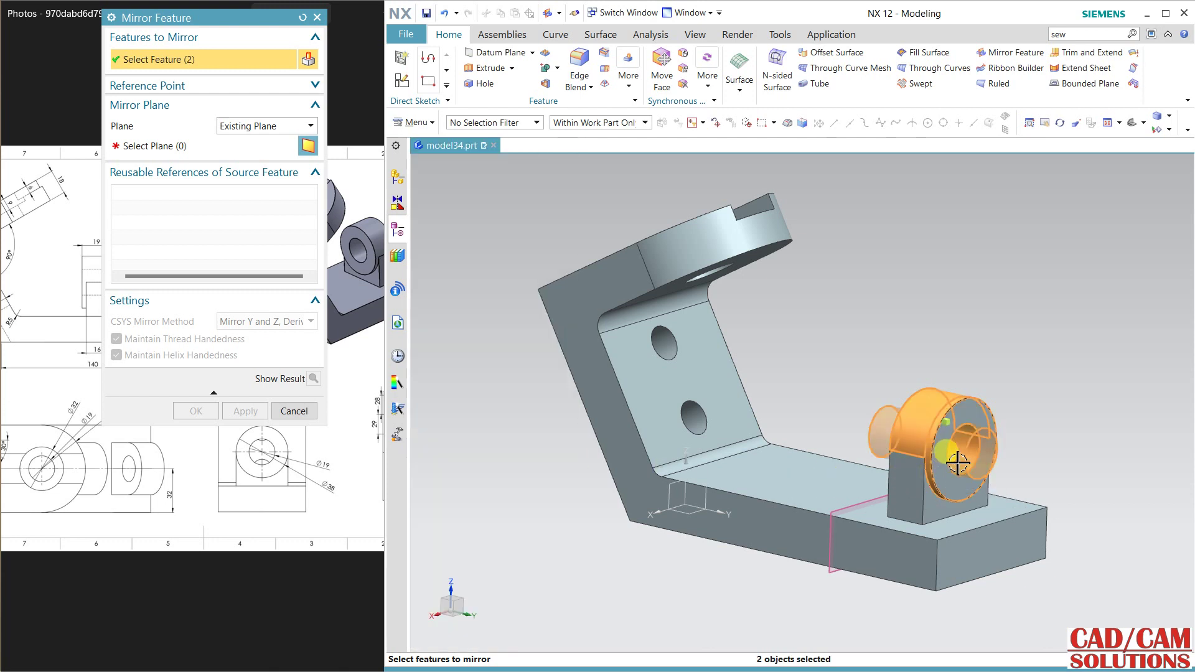
pyautogui.click(955, 485)
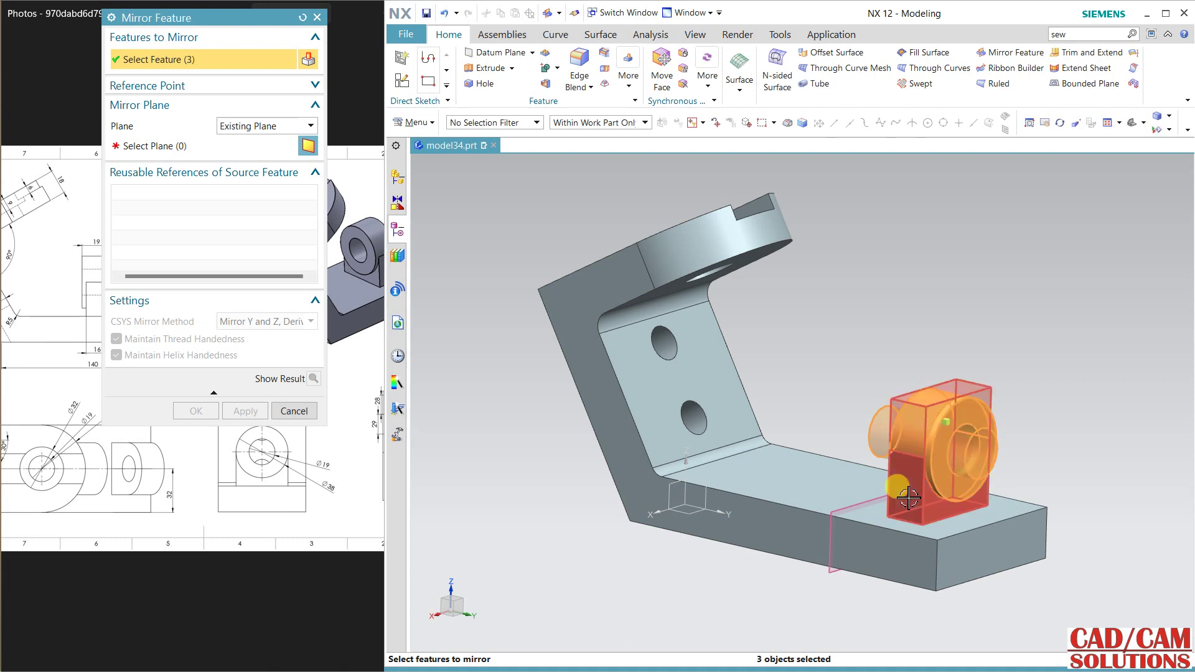
pyautogui.click(942, 490)
pyautogui.click(124, 147)
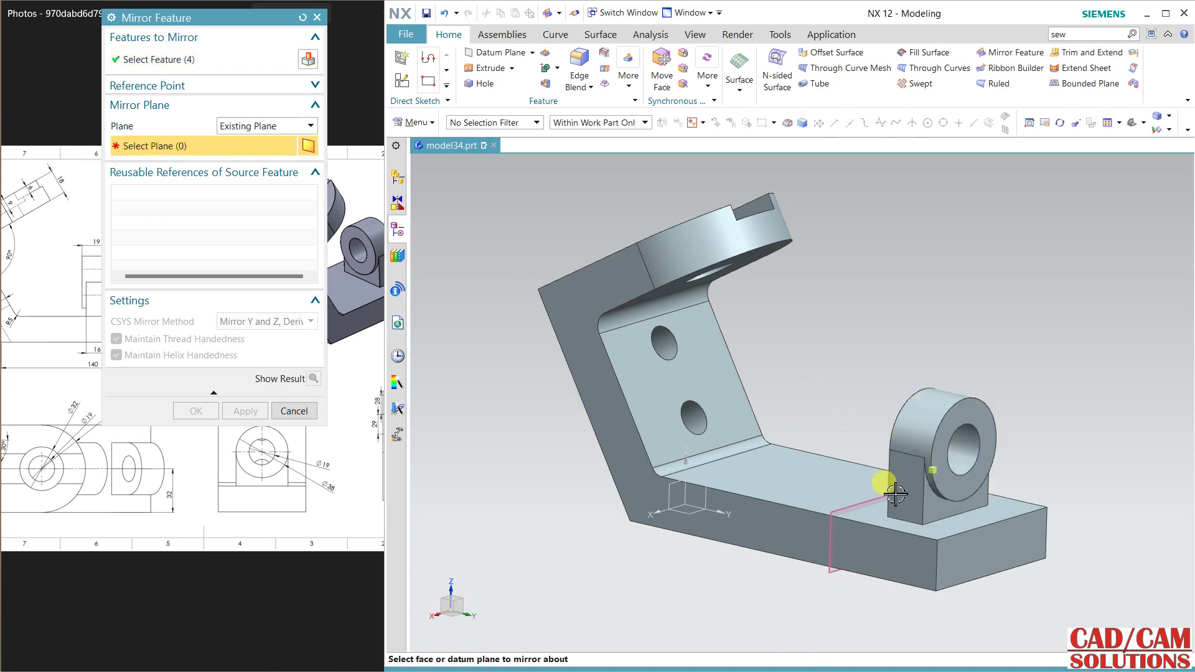
pyautogui.click(833, 557)
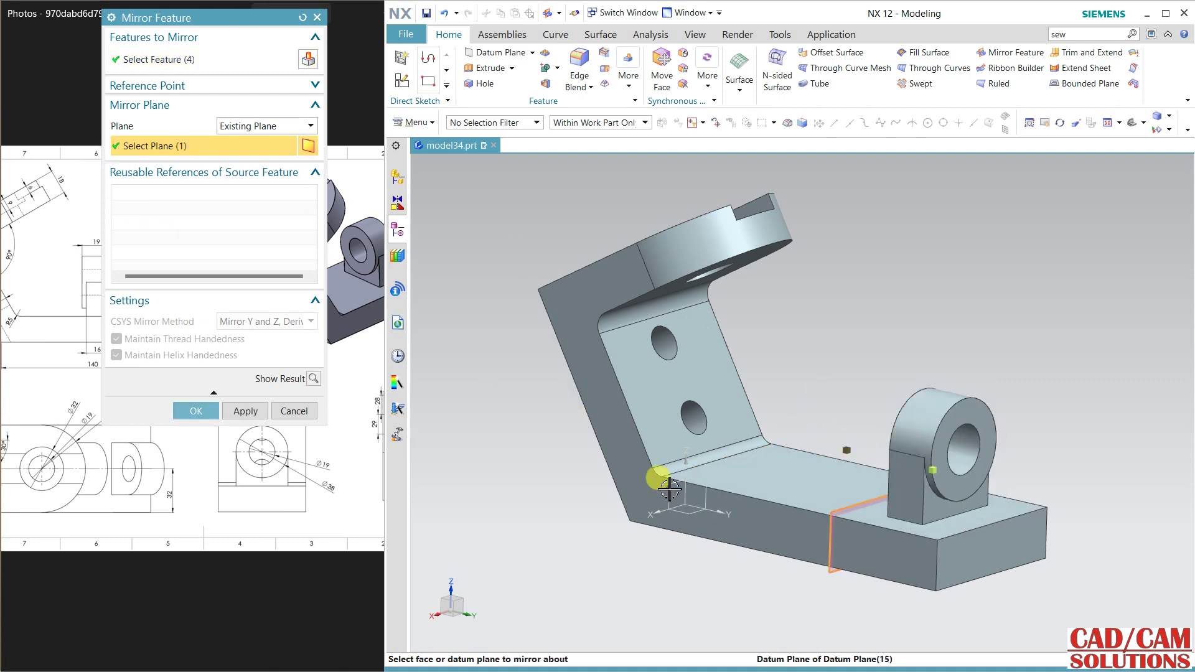
pyautogui.click(315, 381)
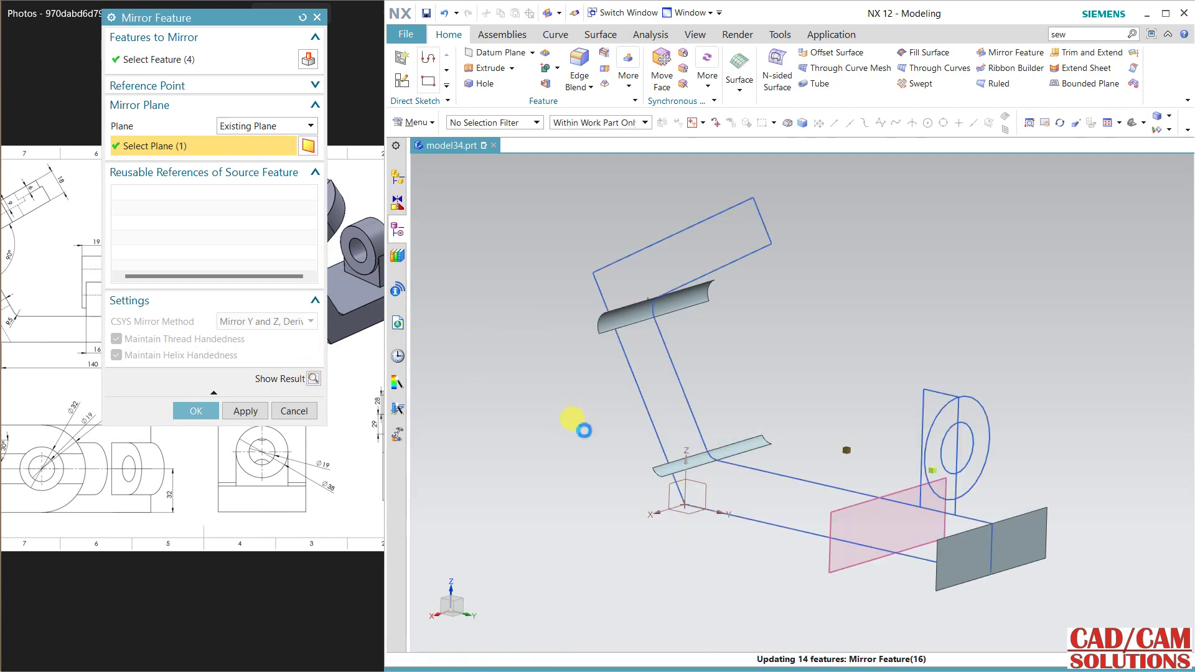
pyautogui.click(182, 411)
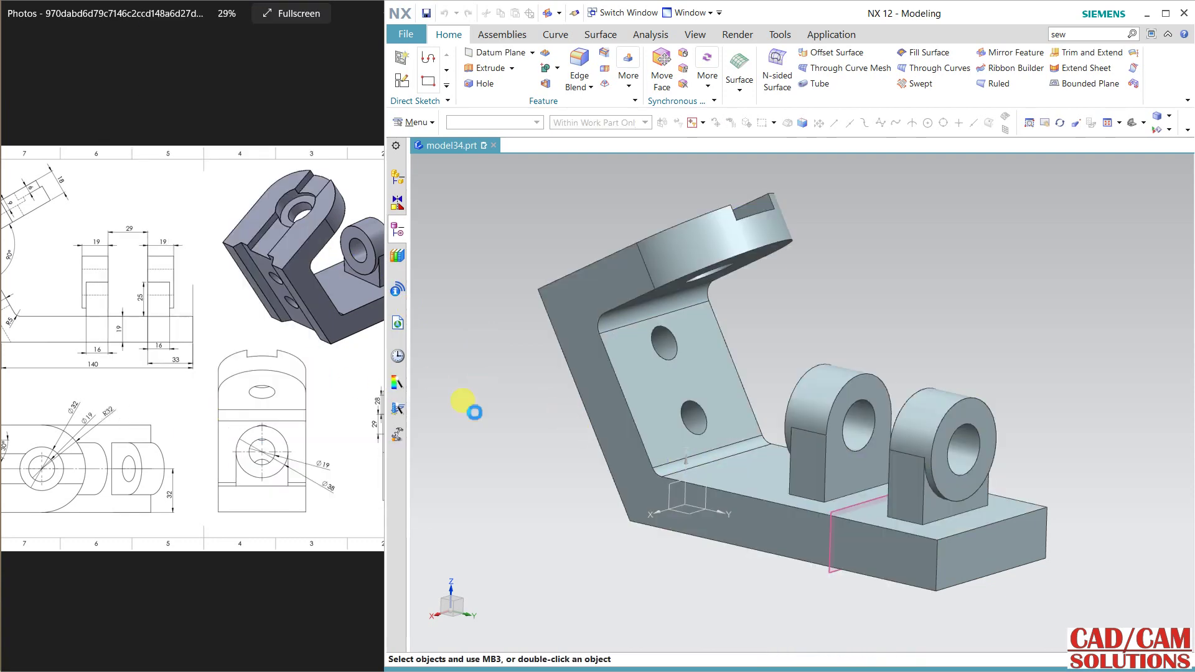
# Hide the datum plane between the lugs and compare the bracket with the isometric view in the reference drawing.
pyautogui.moveTo(910, 363); pyautogui.dragTo(896, 429, button='middle')
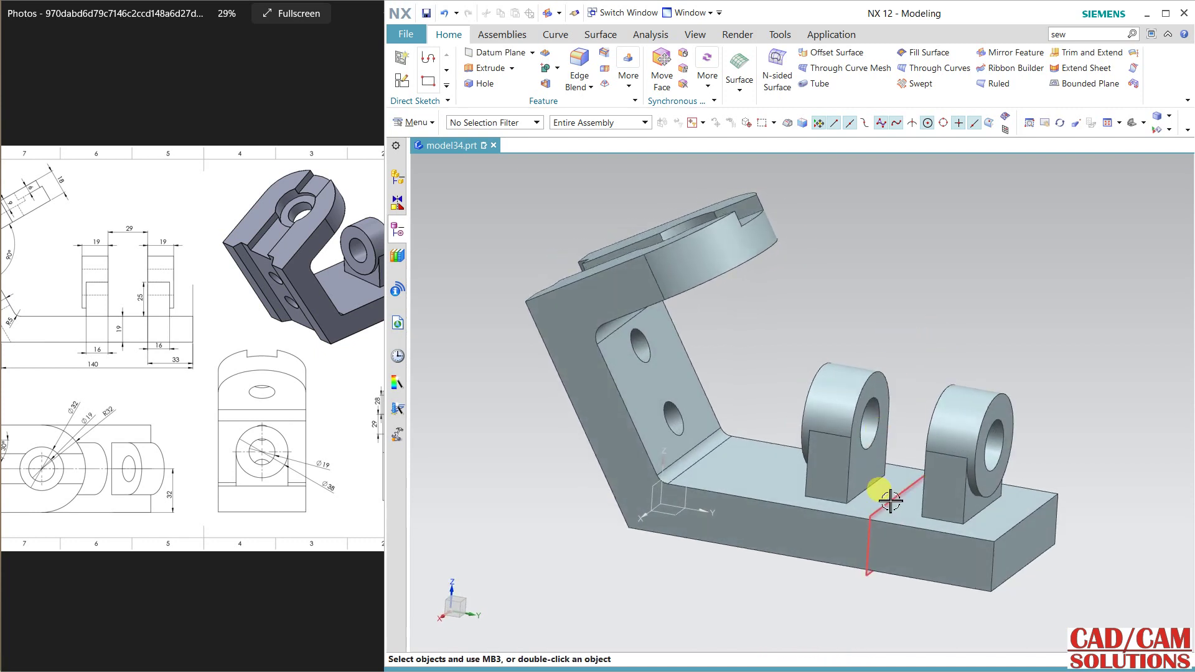
pyautogui.click(894, 513)
pyautogui.click(869, 482)
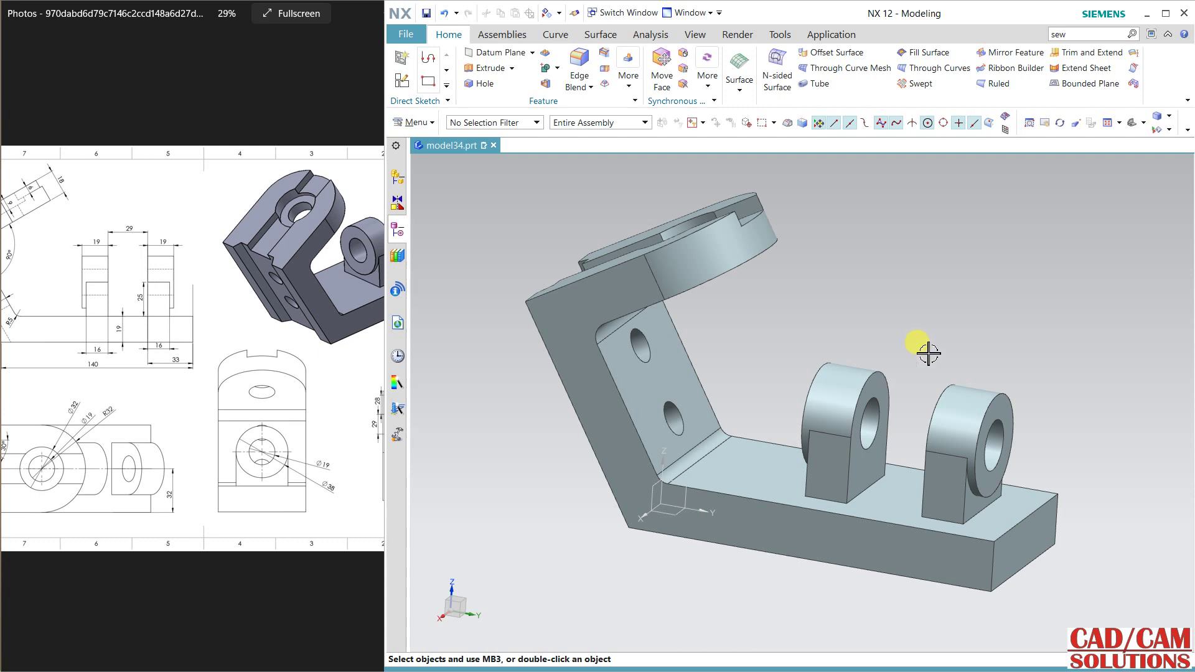
pyautogui.moveTo(940, 334); pyautogui.dragTo(925, 336, button='middle')
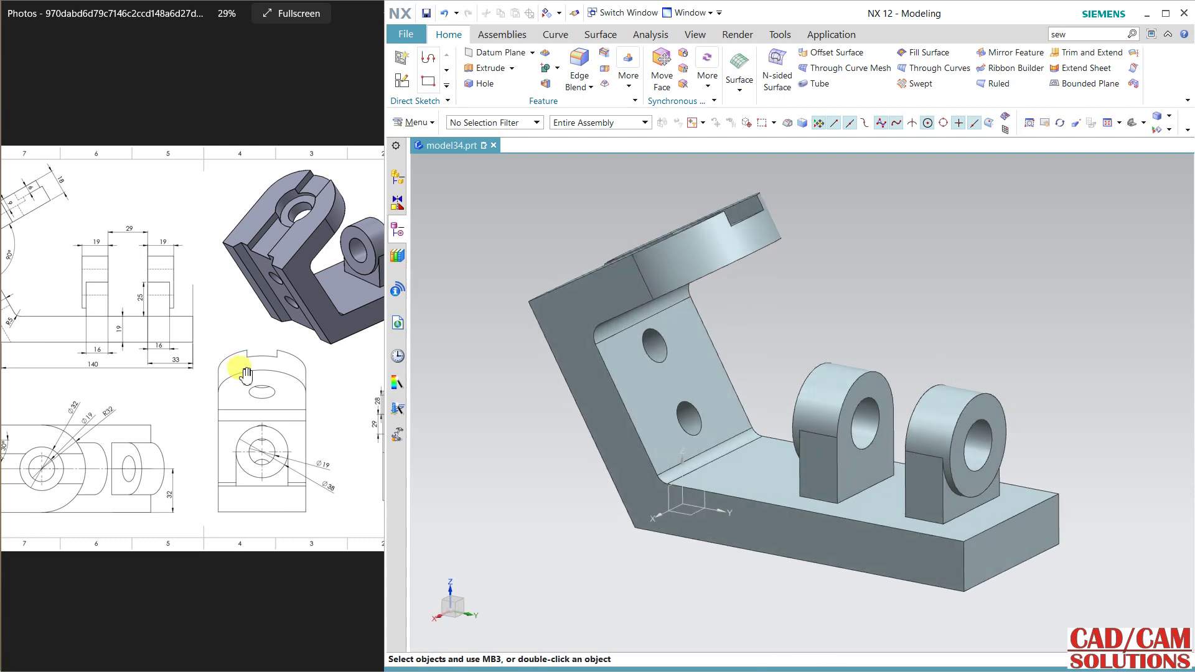
pyautogui.click(246, 375)
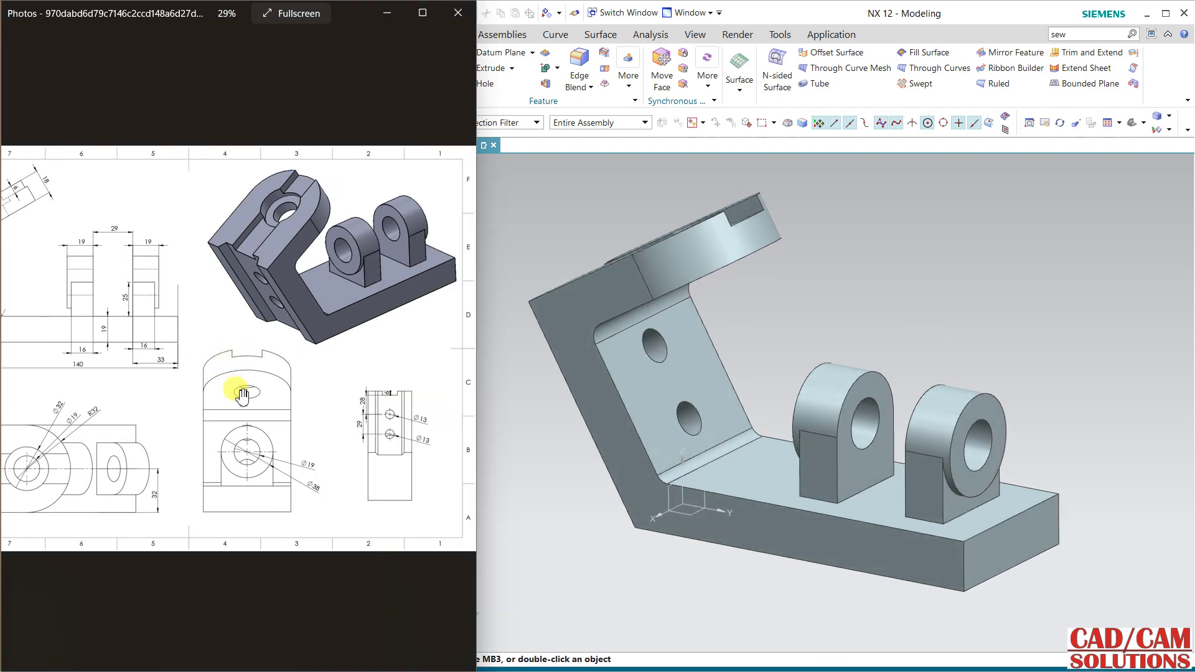
pyautogui.moveTo(722, 368); pyautogui.dragTo(797, 374, button='middle')
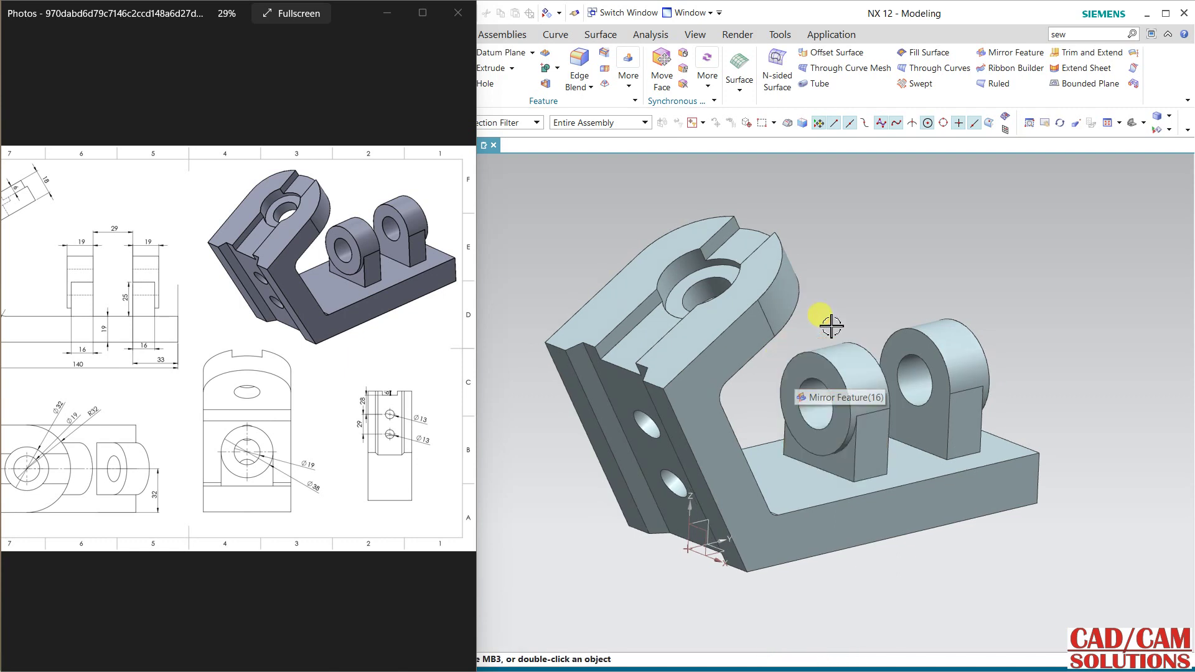